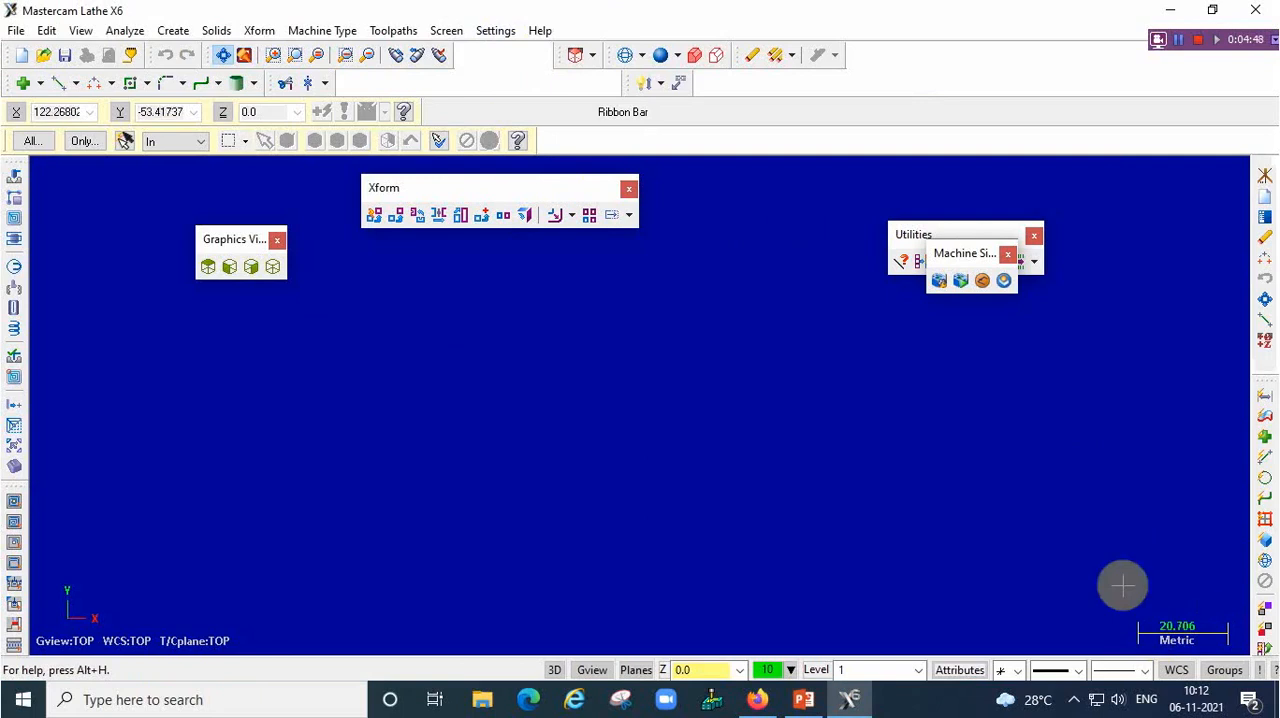
Set the system configuration to the metric startup file mcamxm.config and accept it
click(500, 31)
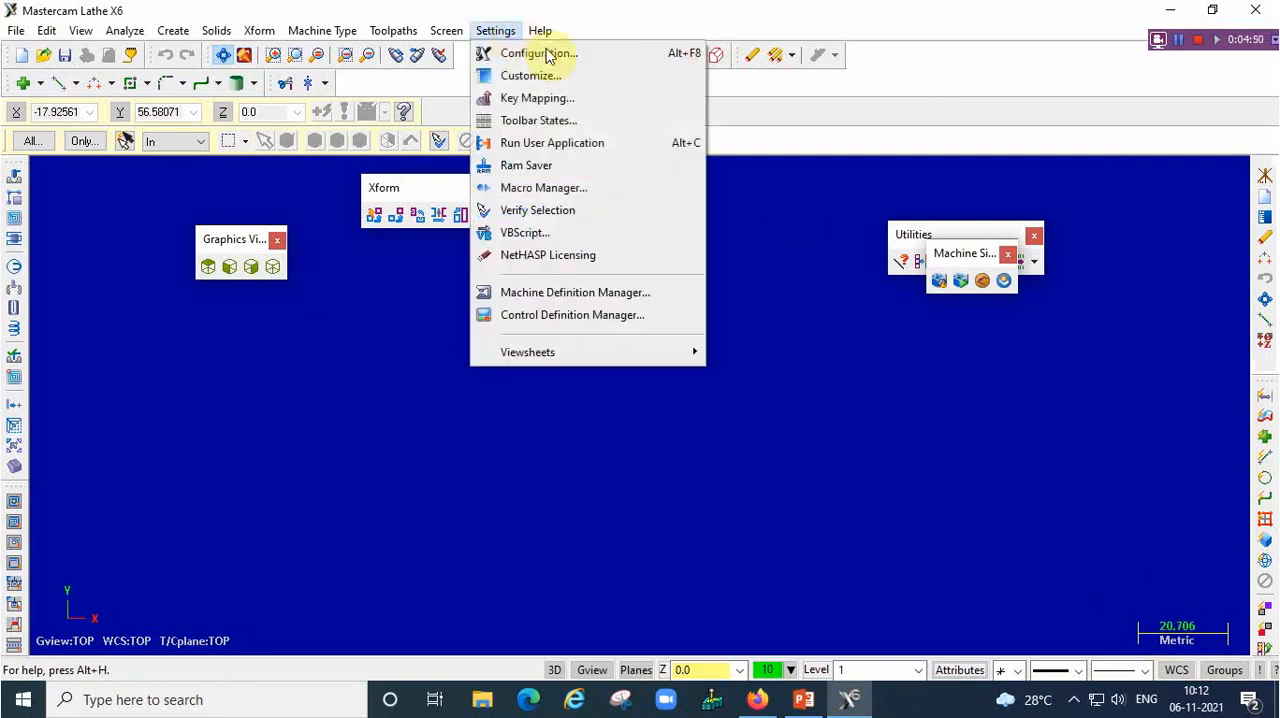
click(540, 31)
click(512, 53)
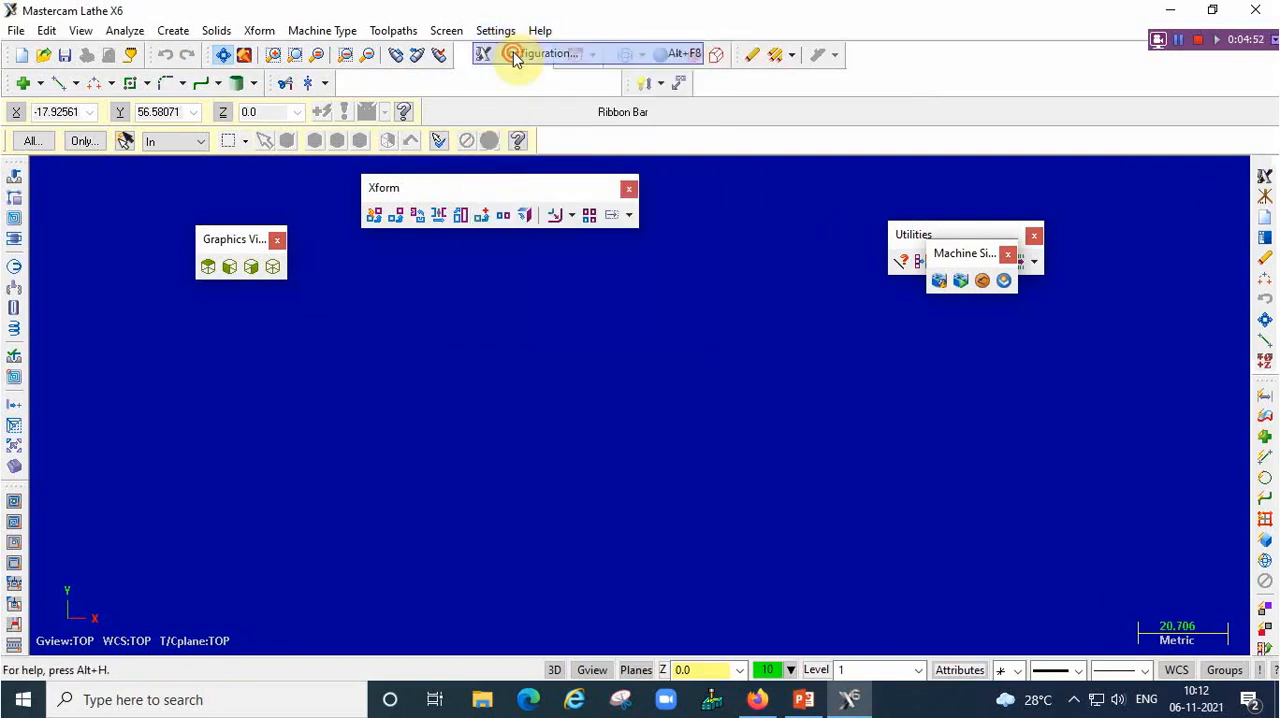
click(723, 532)
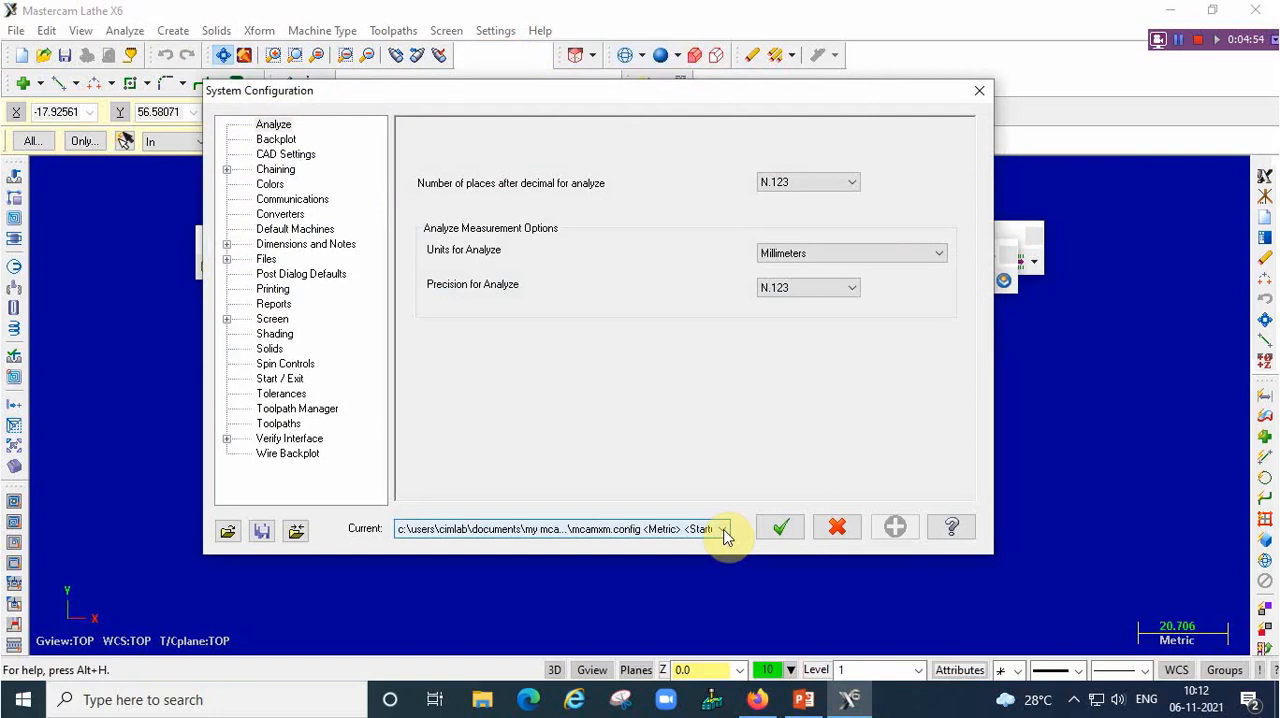
click(723, 532)
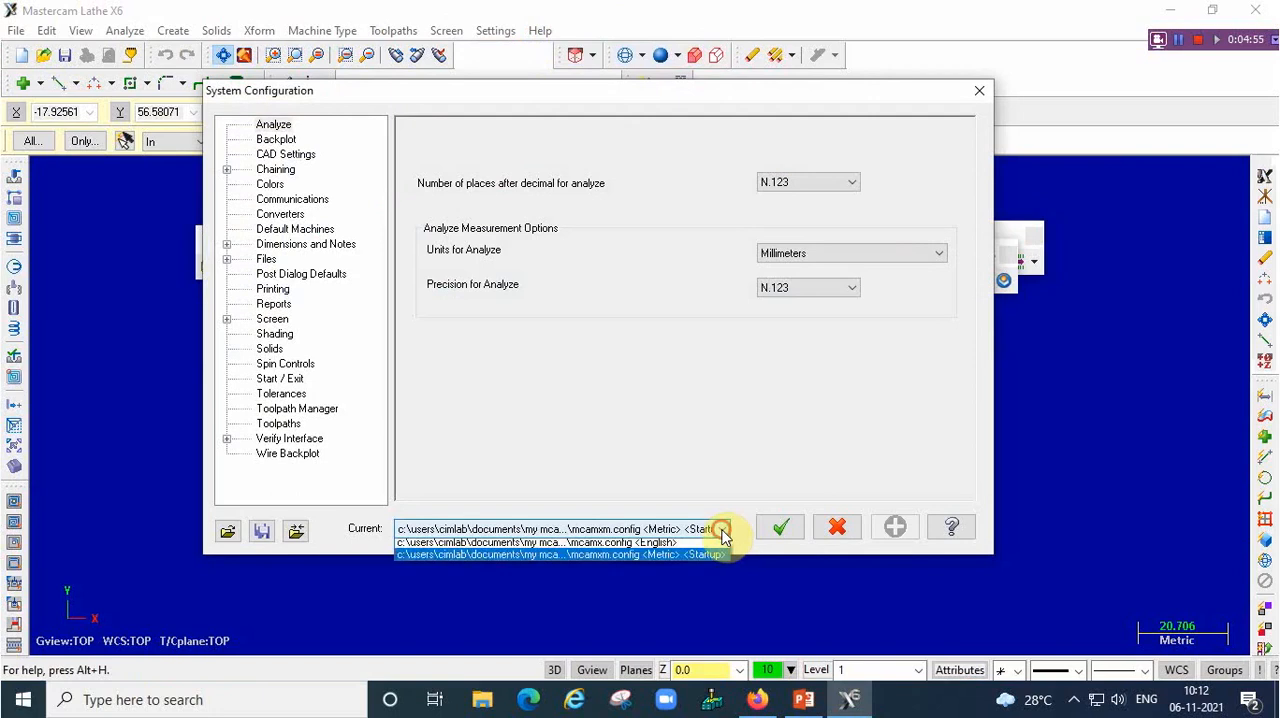
click(651, 557)
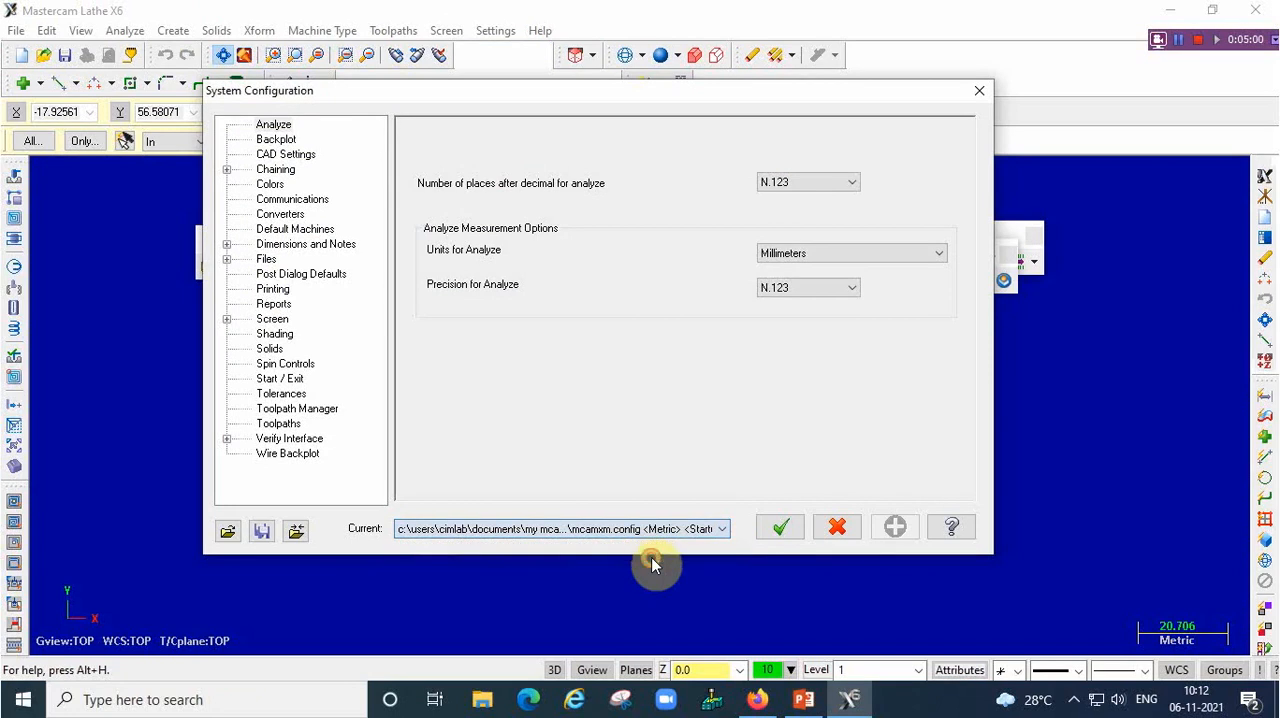
click(778, 528)
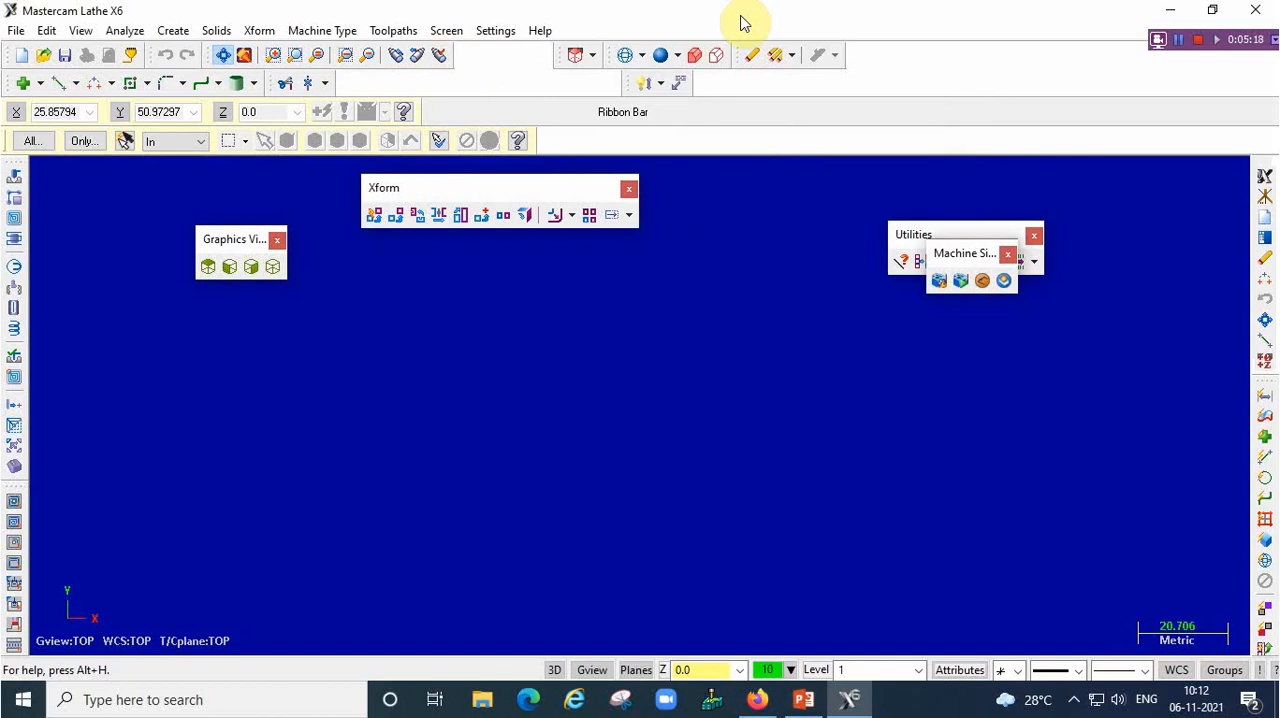
Display the coordinate axes and load the 2D Toolpaths toolbar state
key(F9)
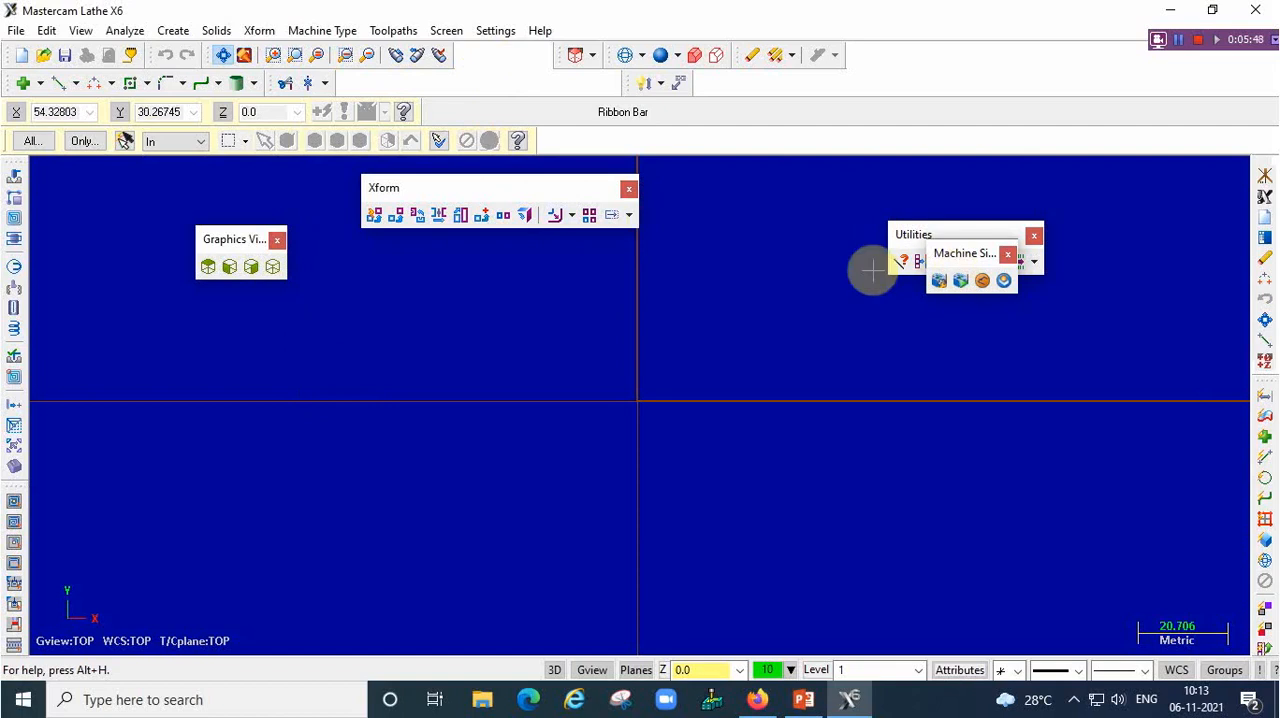
right_click(910, 69)
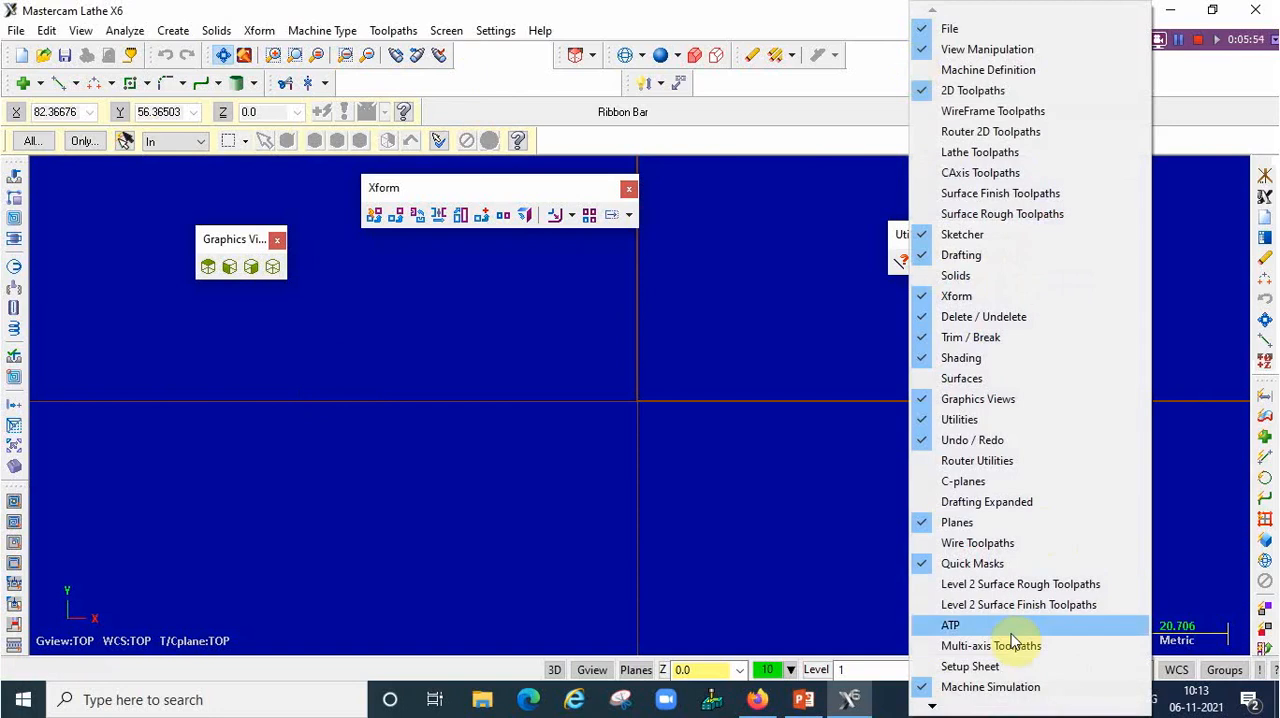
mouse_move(932, 707)
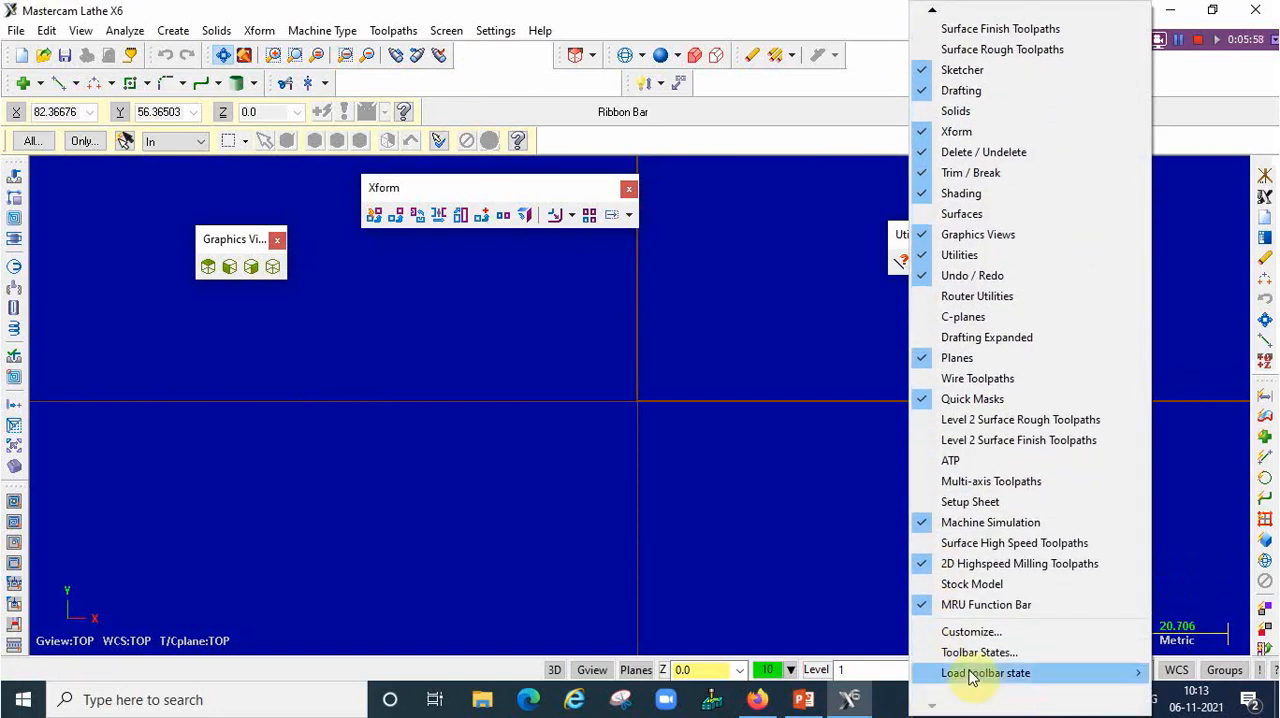
mouse_move(968, 680)
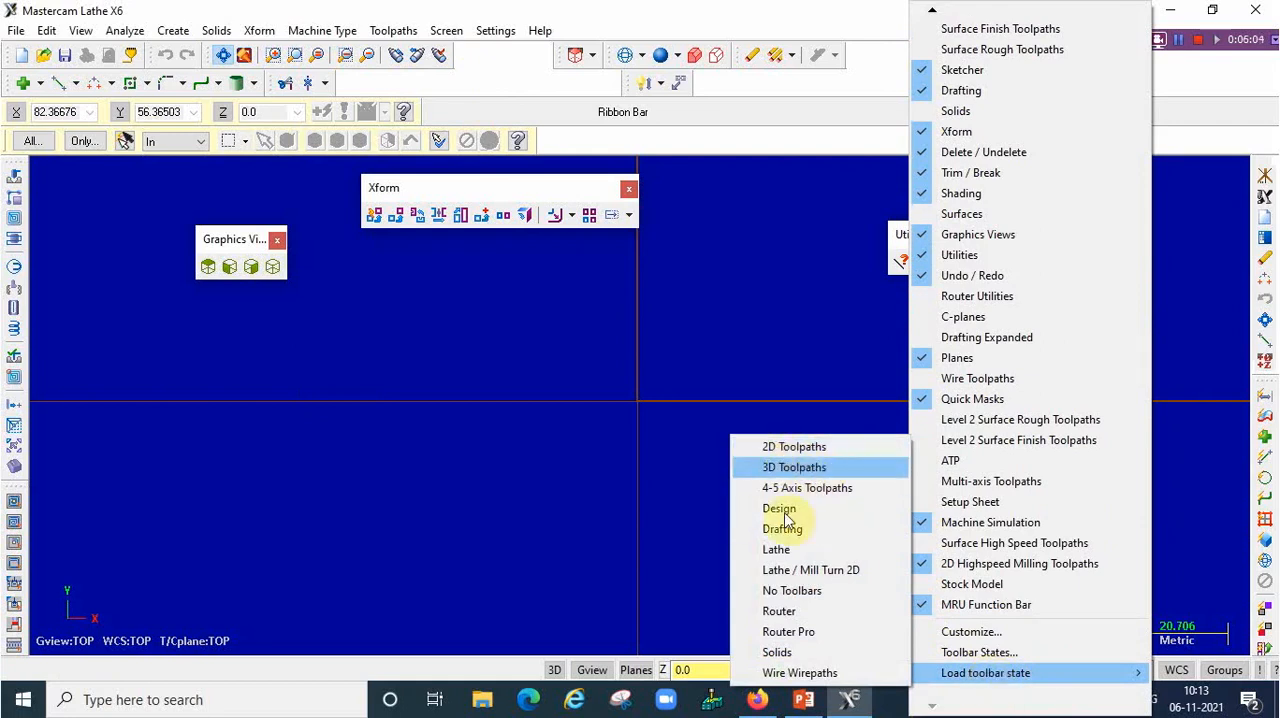
click(793, 450)
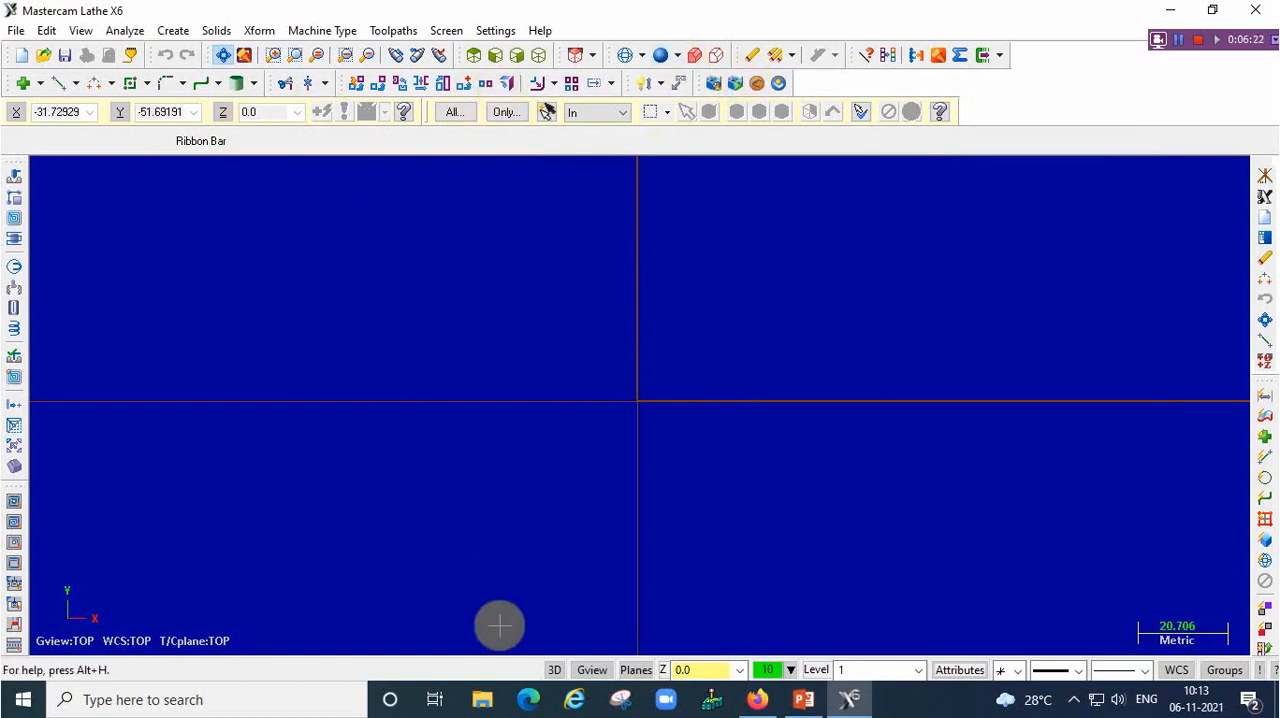
Set the construction plane to lathe diameter +D +Z (WCS)
click(636, 670)
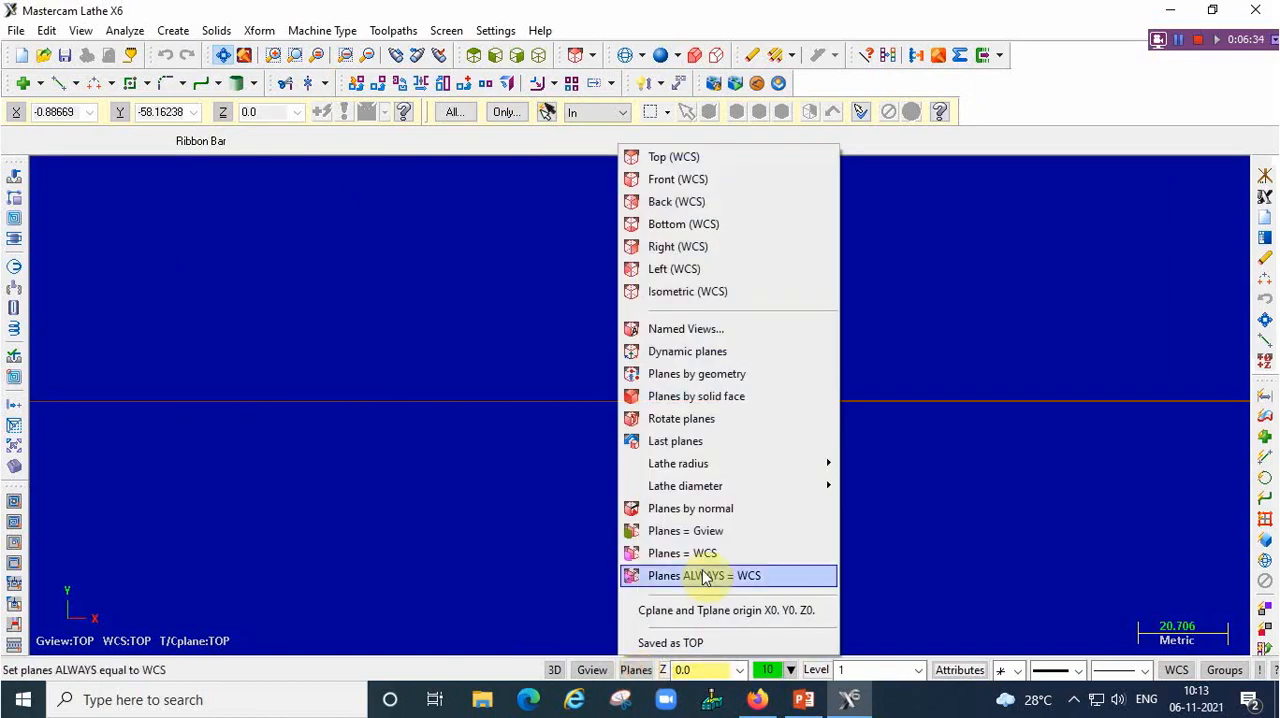
mouse_move(708, 488)
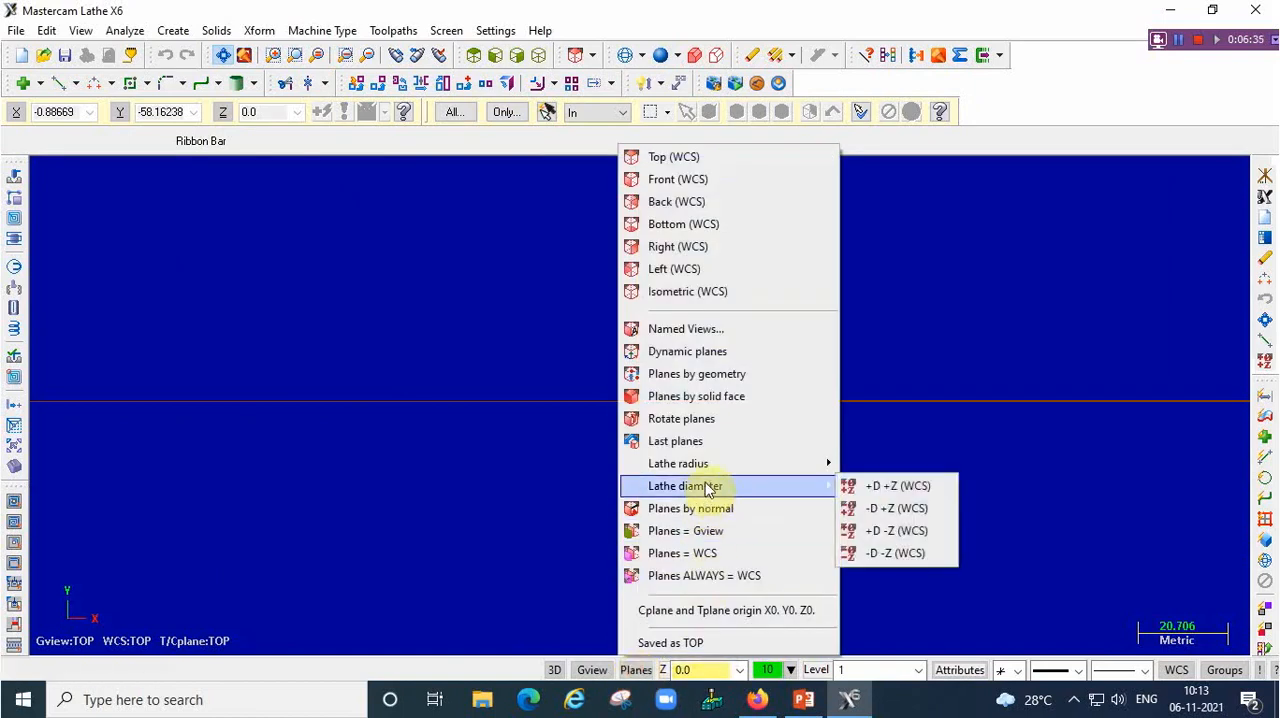
click(880, 488)
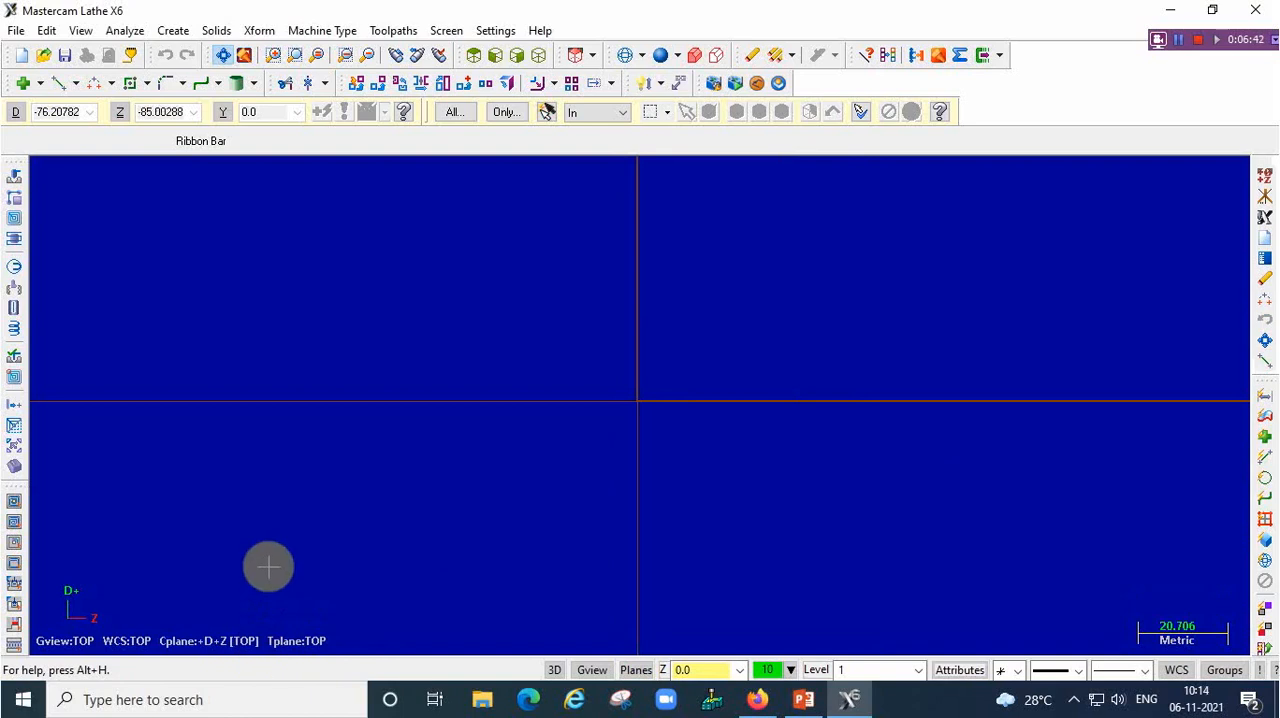
Start an endpoint line in multi-line mode at the origin and draw the first segment to D8, Z0
click(78, 84)
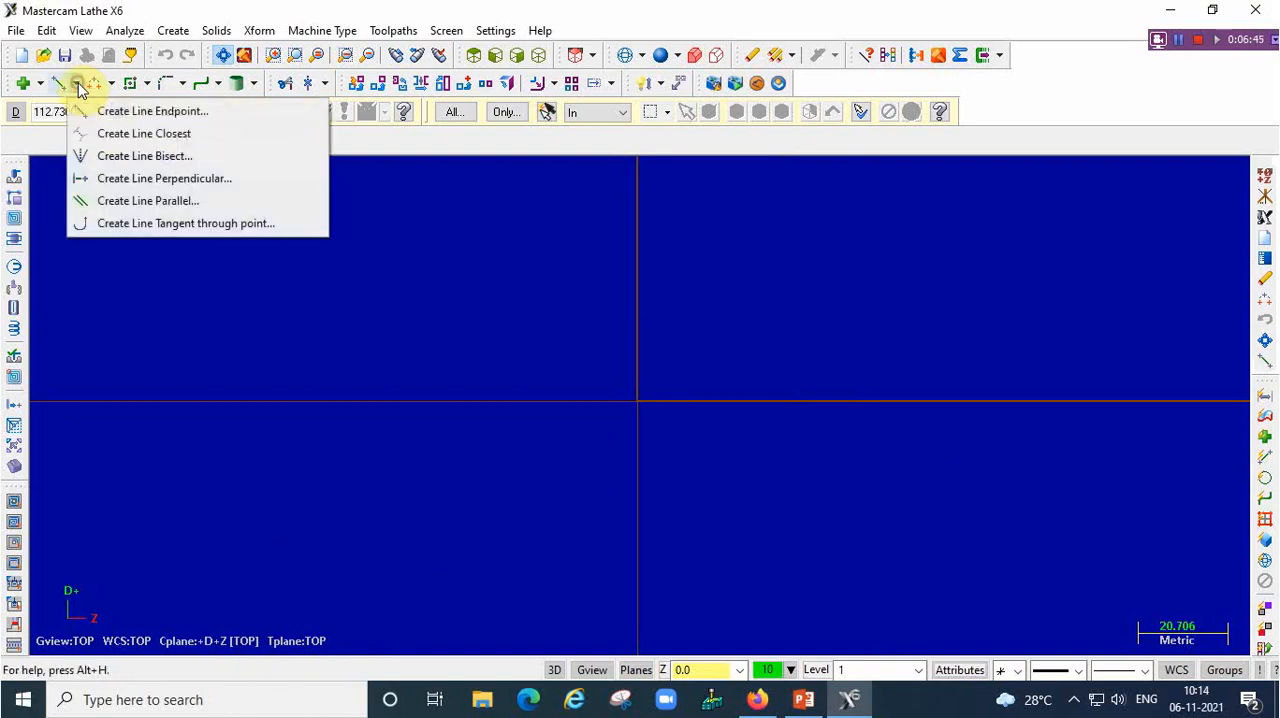
click(150, 112)
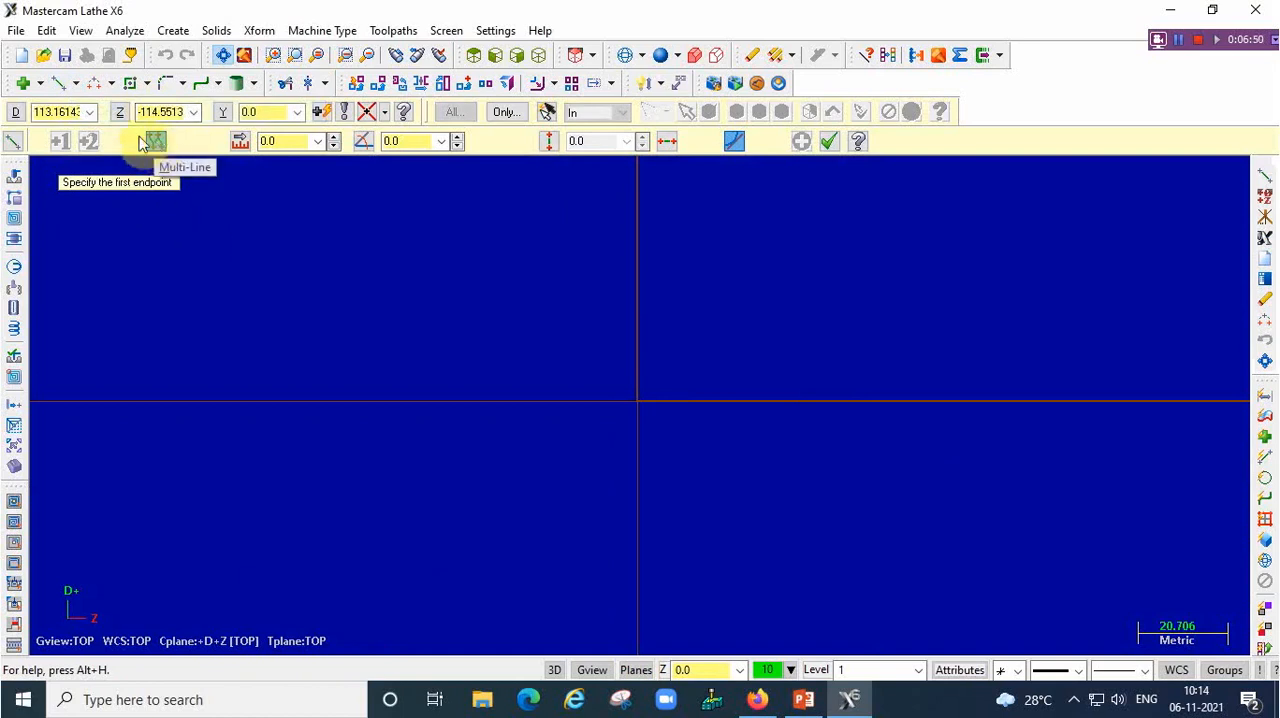
click(155, 144)
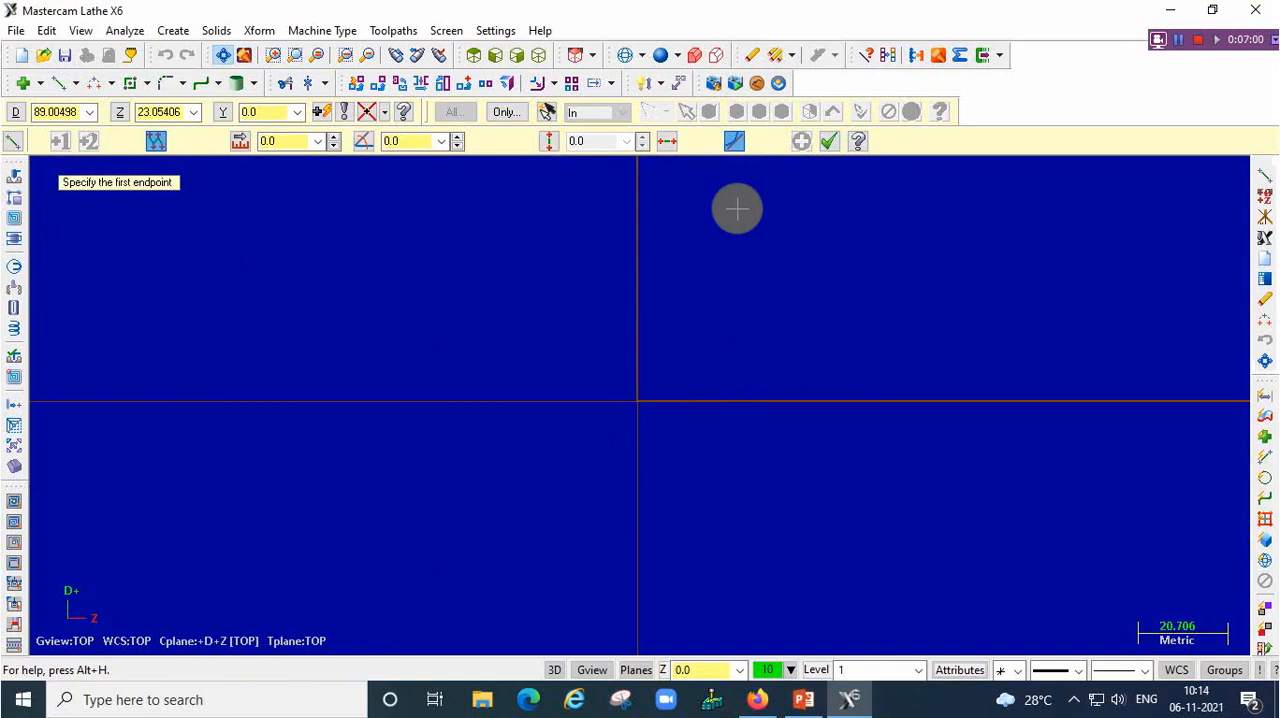
text(0)
key(Return)
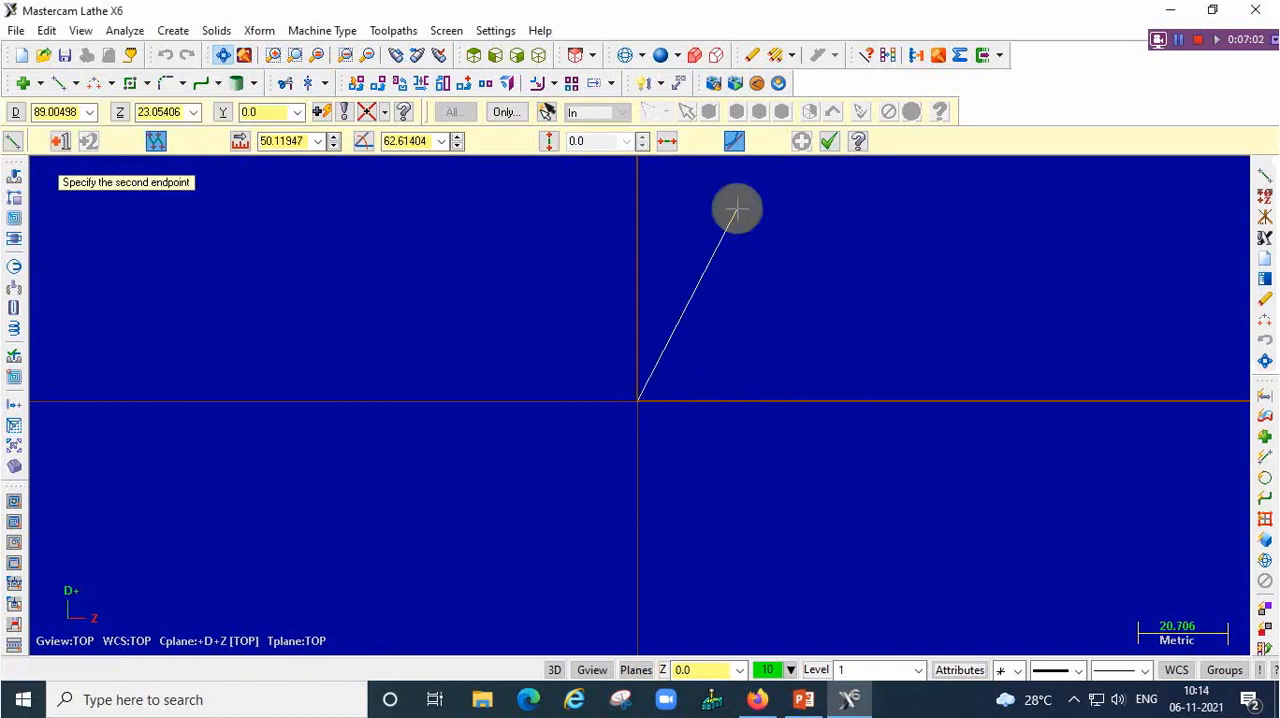
text(8,0)
key(Return)
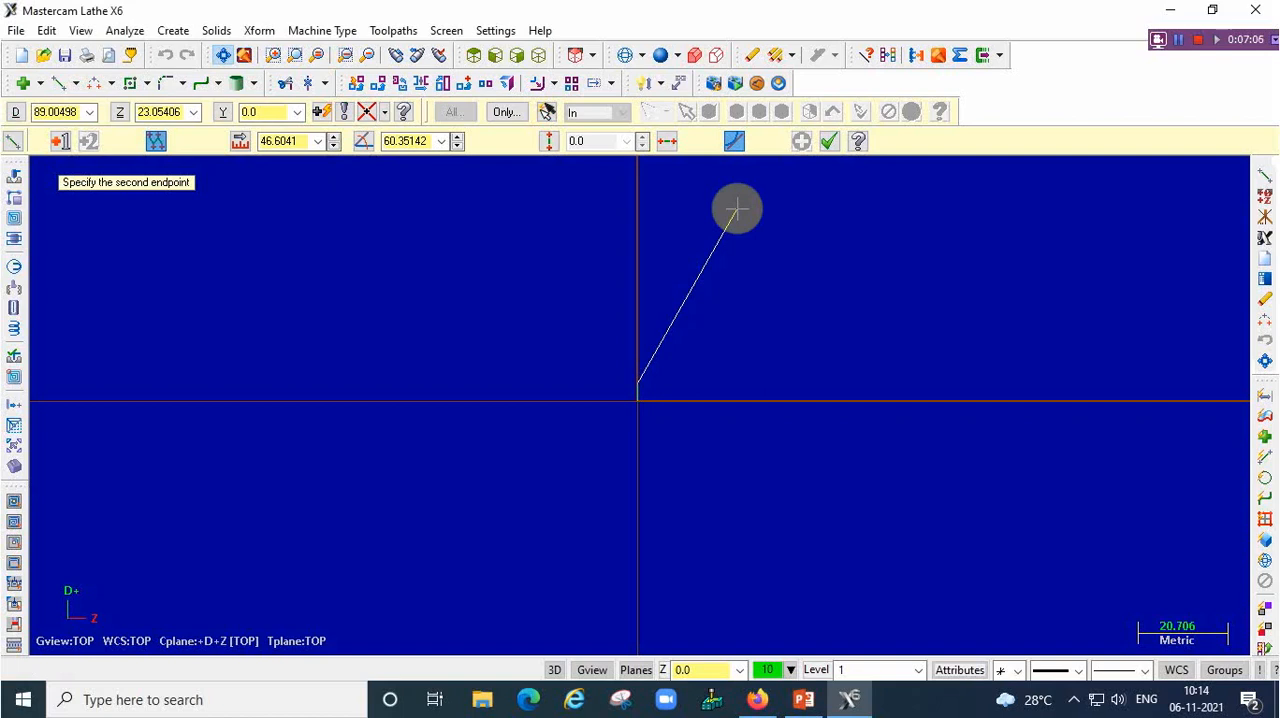
Continue the profile with a chamfer line to D12, Z-2 and a horizontal line to D12, Z-15
text(12,-)
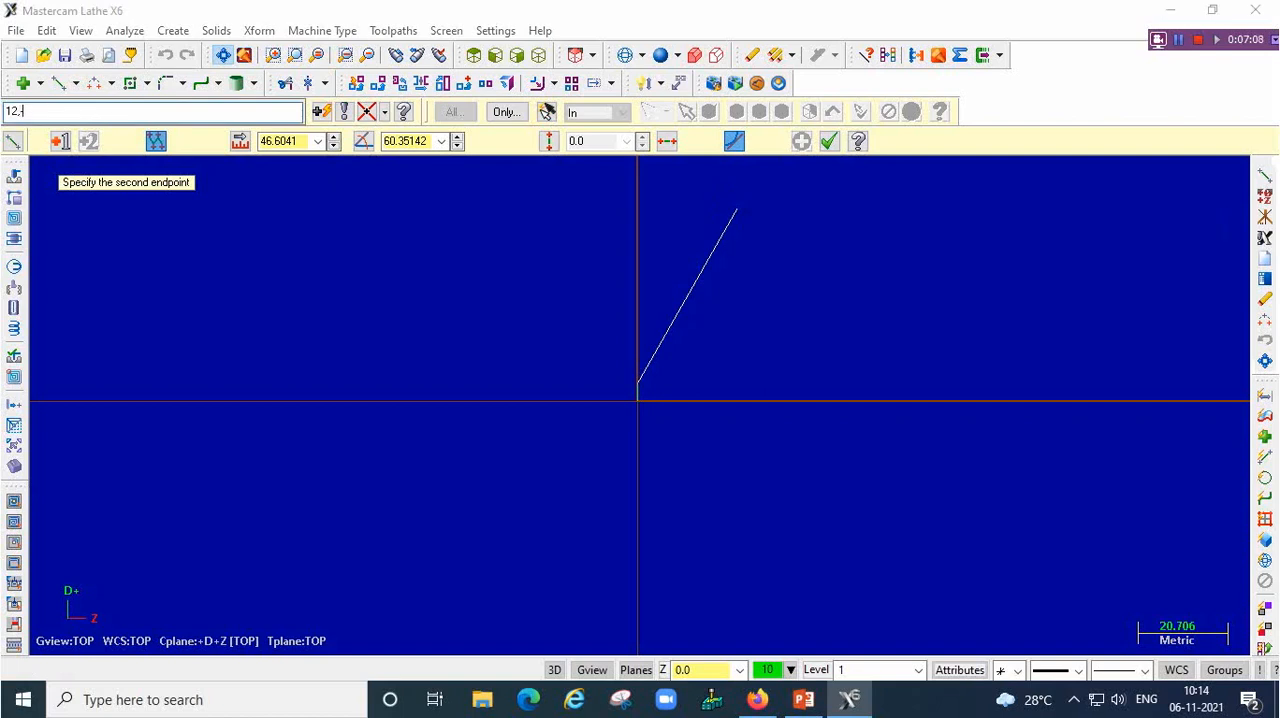
text(2)
key(Return)
text(12)
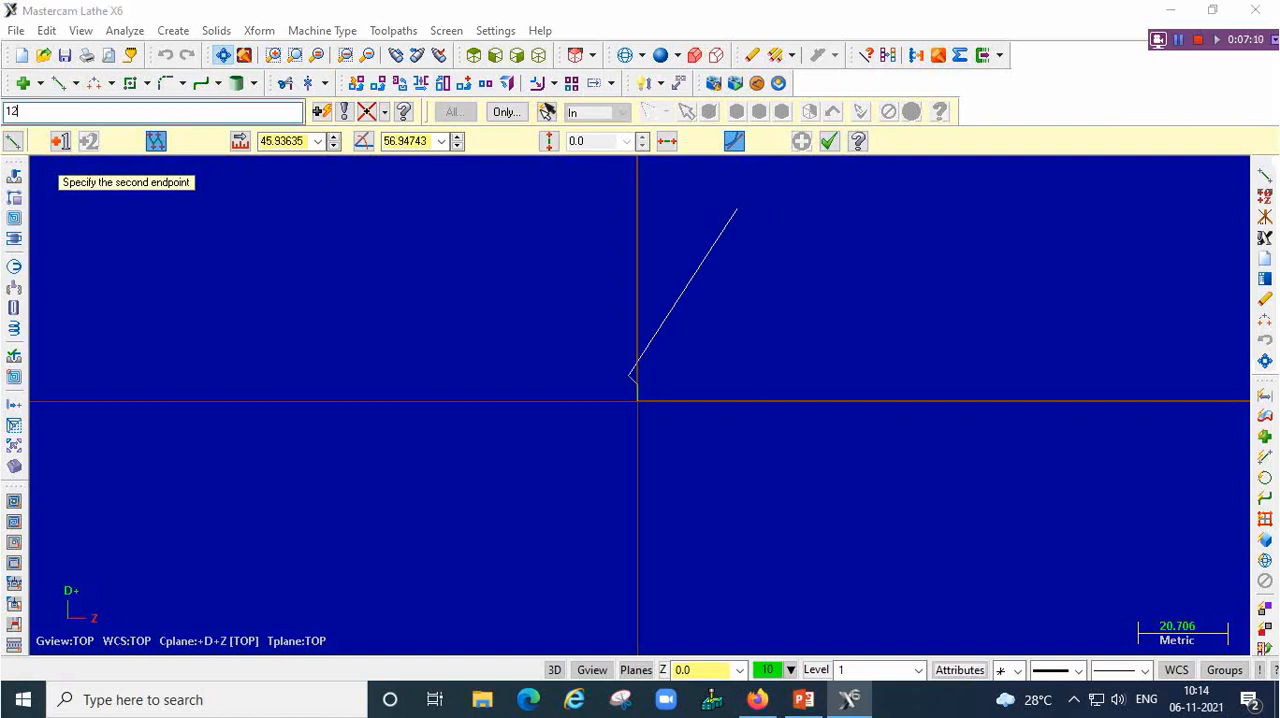
text(,-15)
key(Return)
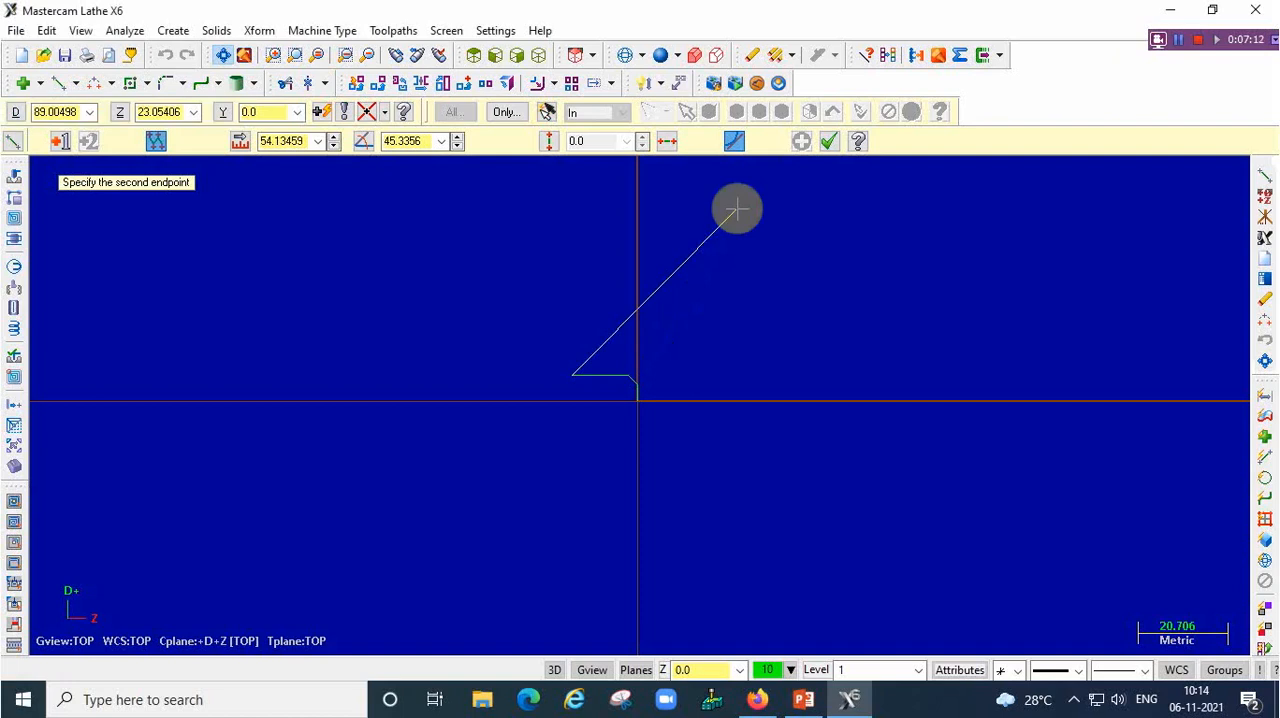
Draw the groove through the points D8, Z-15; D8, Z-20; and D12, Z-20
text(8,)
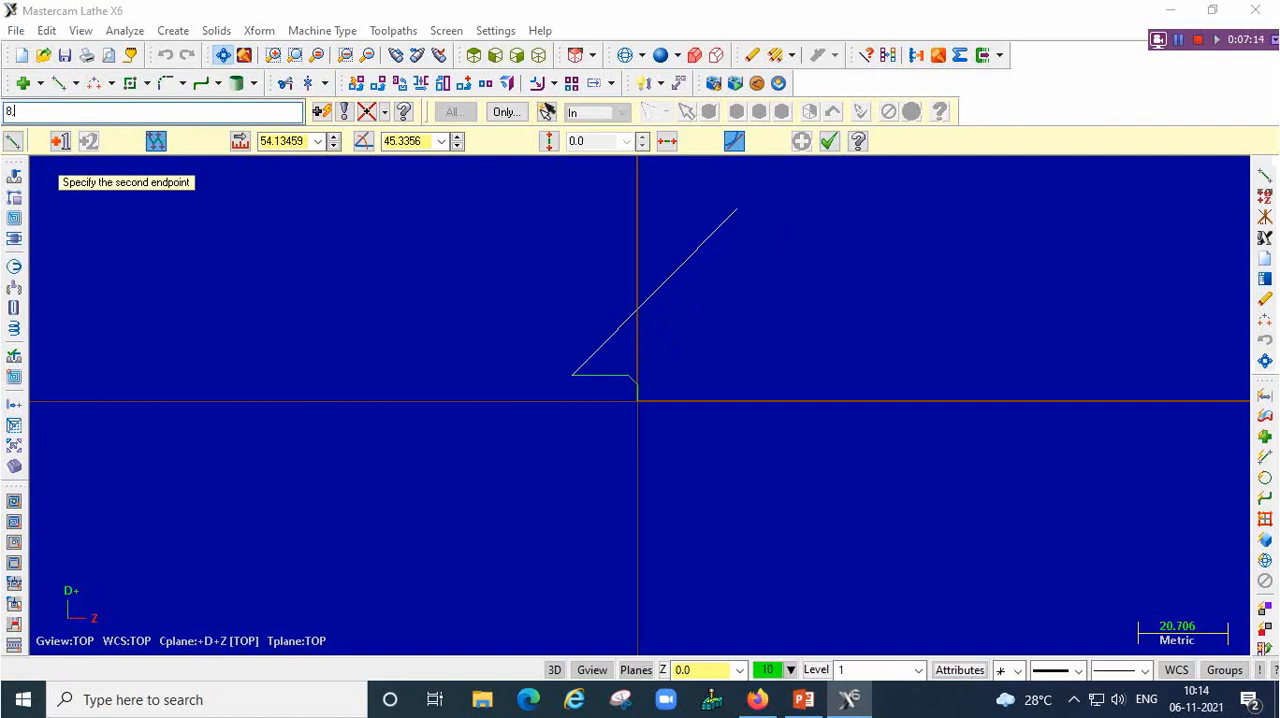
key(BackSpace)
key(BackSpace)
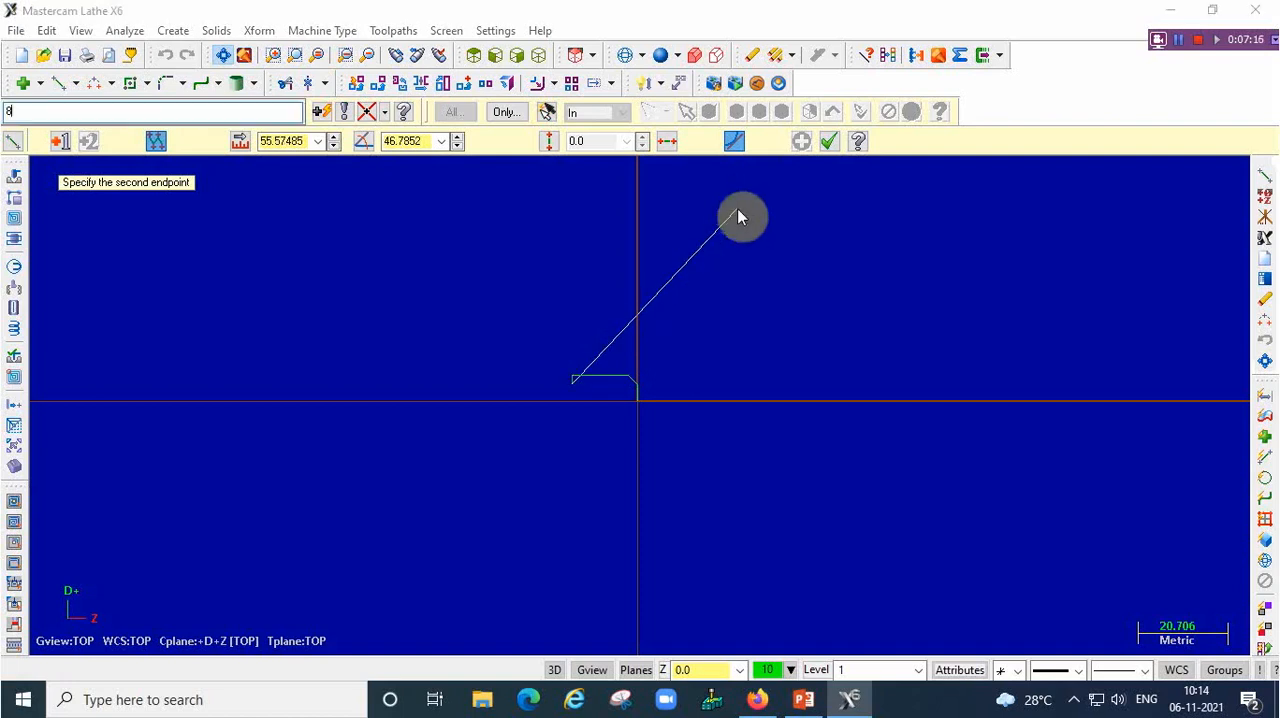
text(-20)
key(Return)
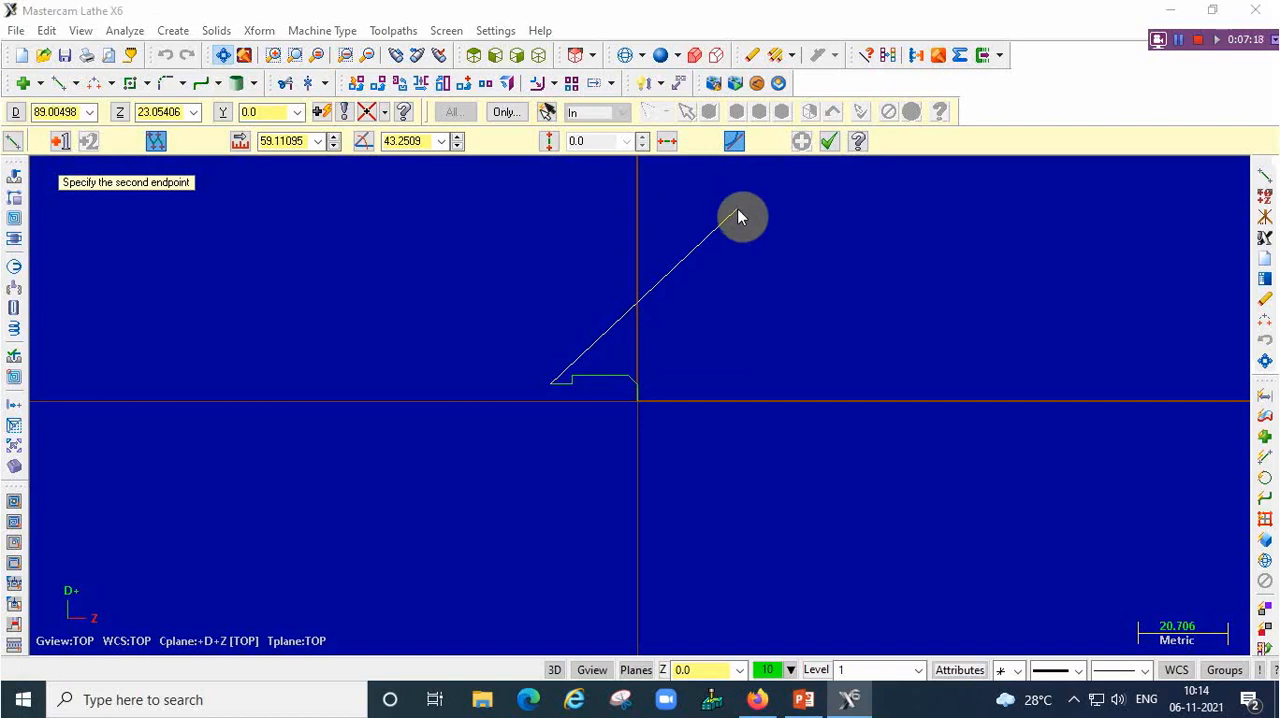
text(12,-20)
key(Return)
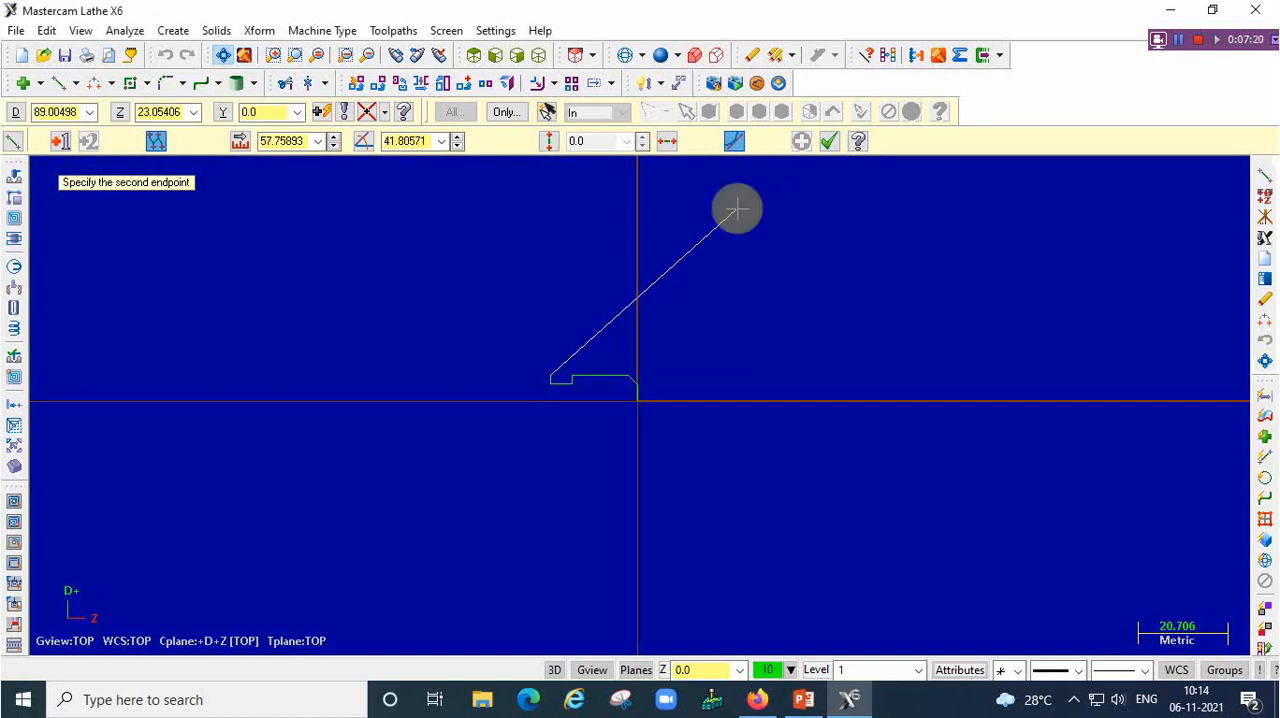
Add a taper line to D20, Z-25 and a horizontal line to D20, Z-35
scroll(417, 334, up, 3)
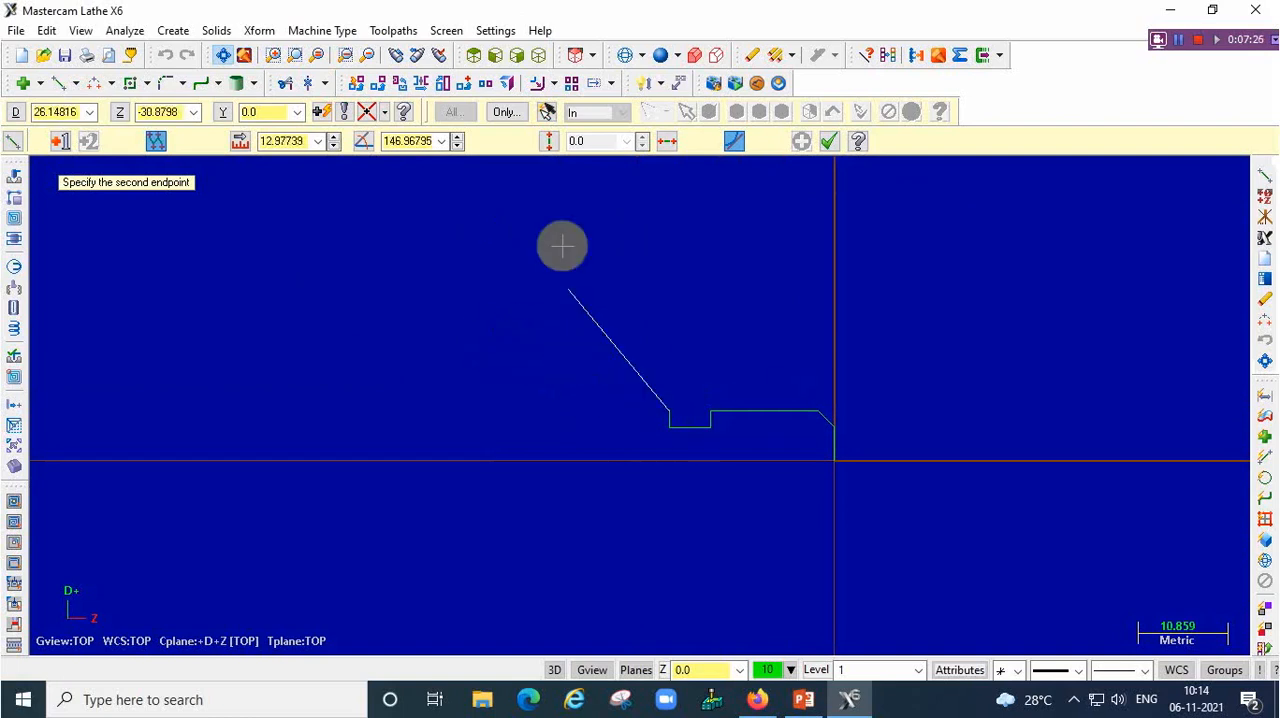
text(20)
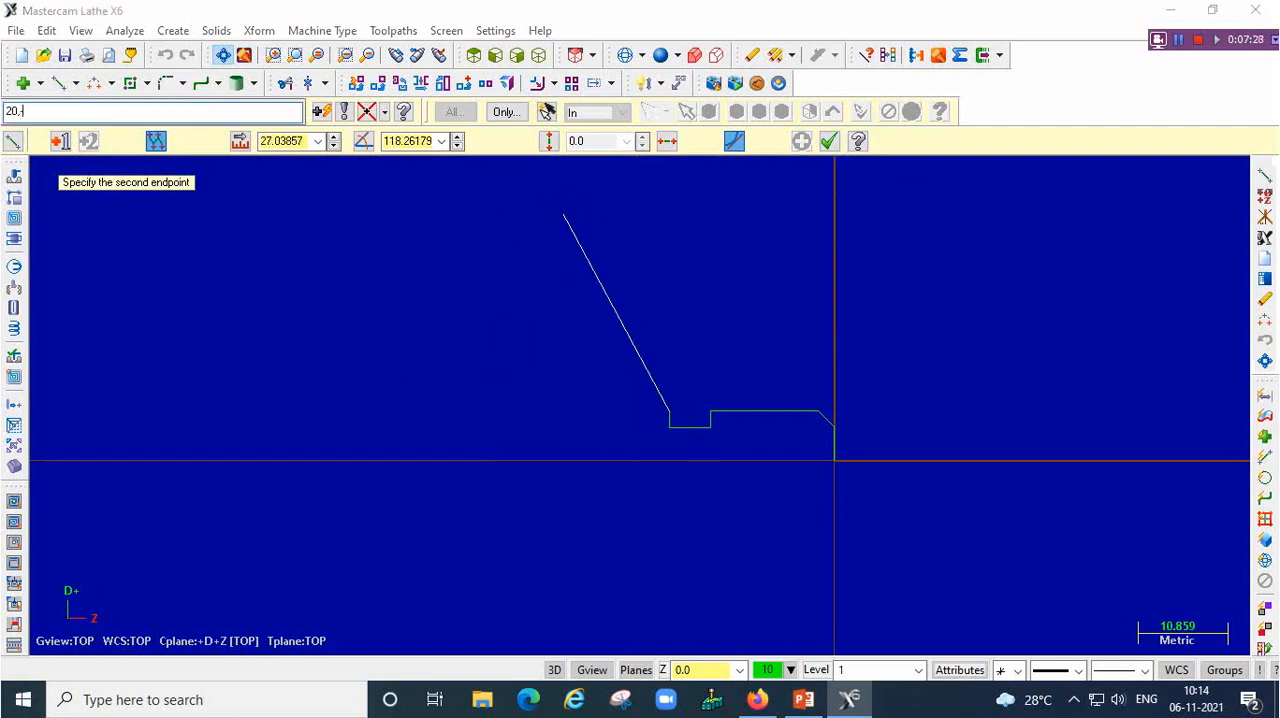
text(,-25)
key(Return)
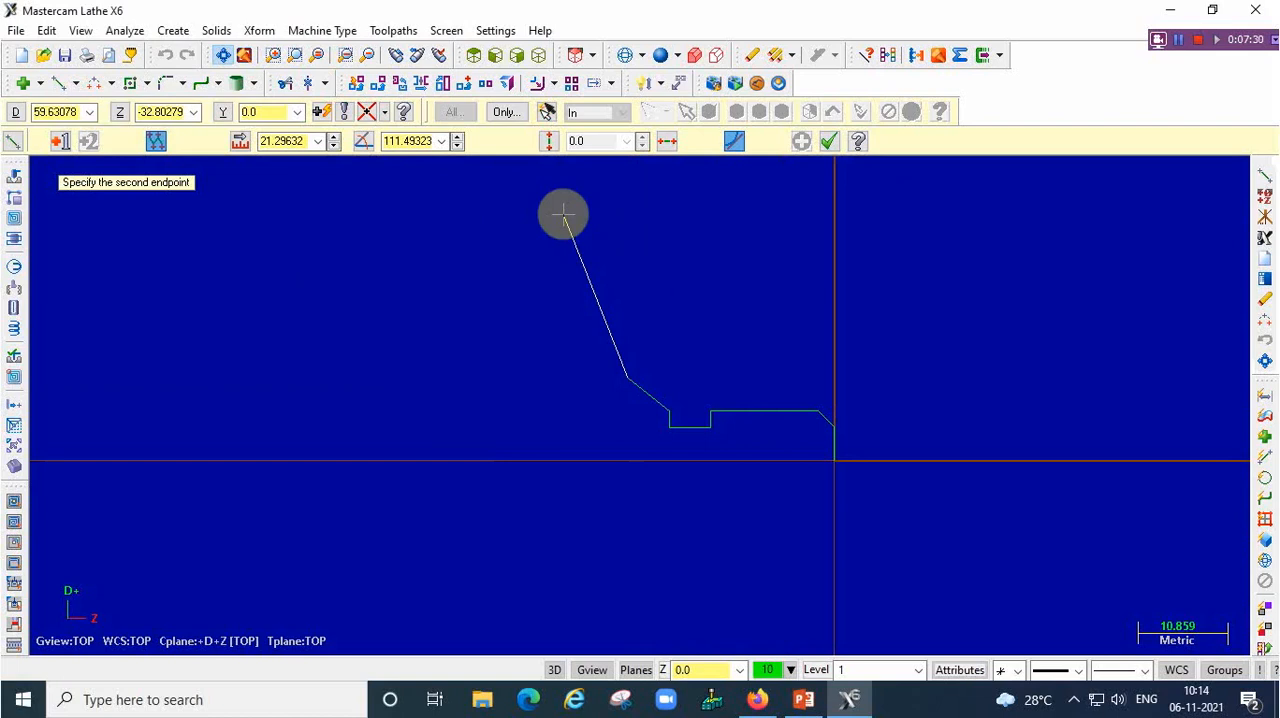
text(20)
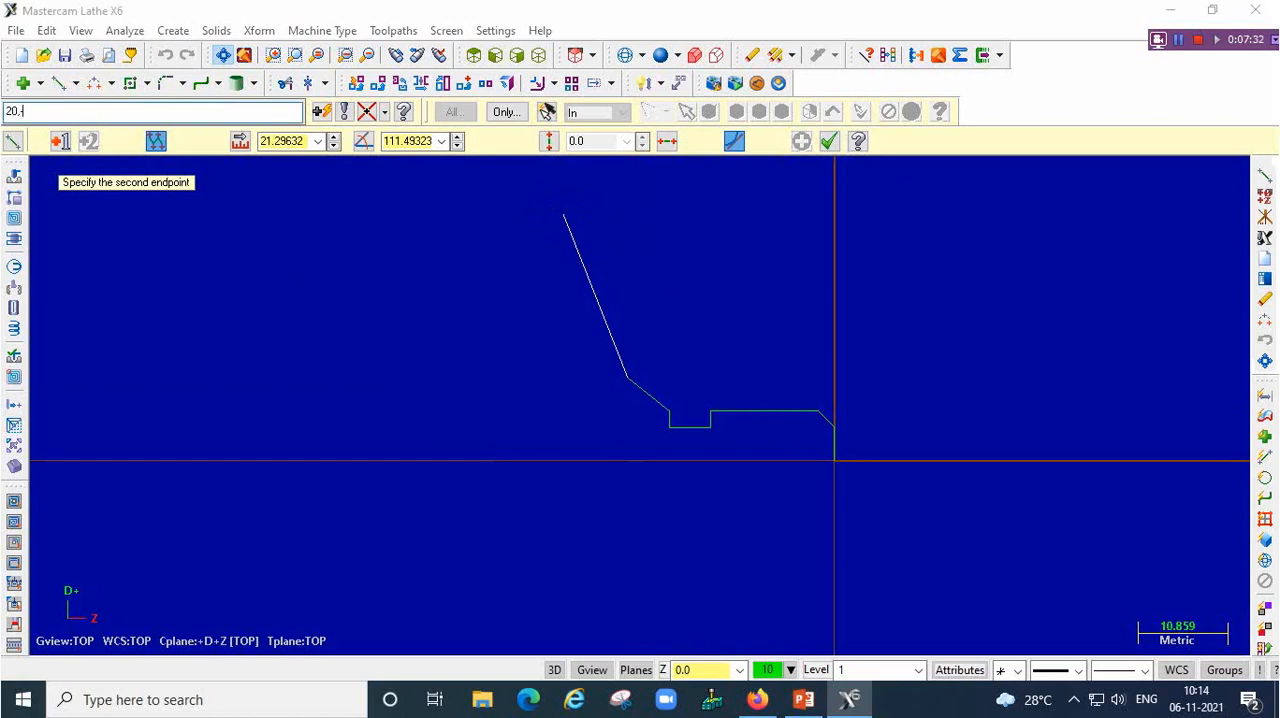
text(,-35)
key(Return)
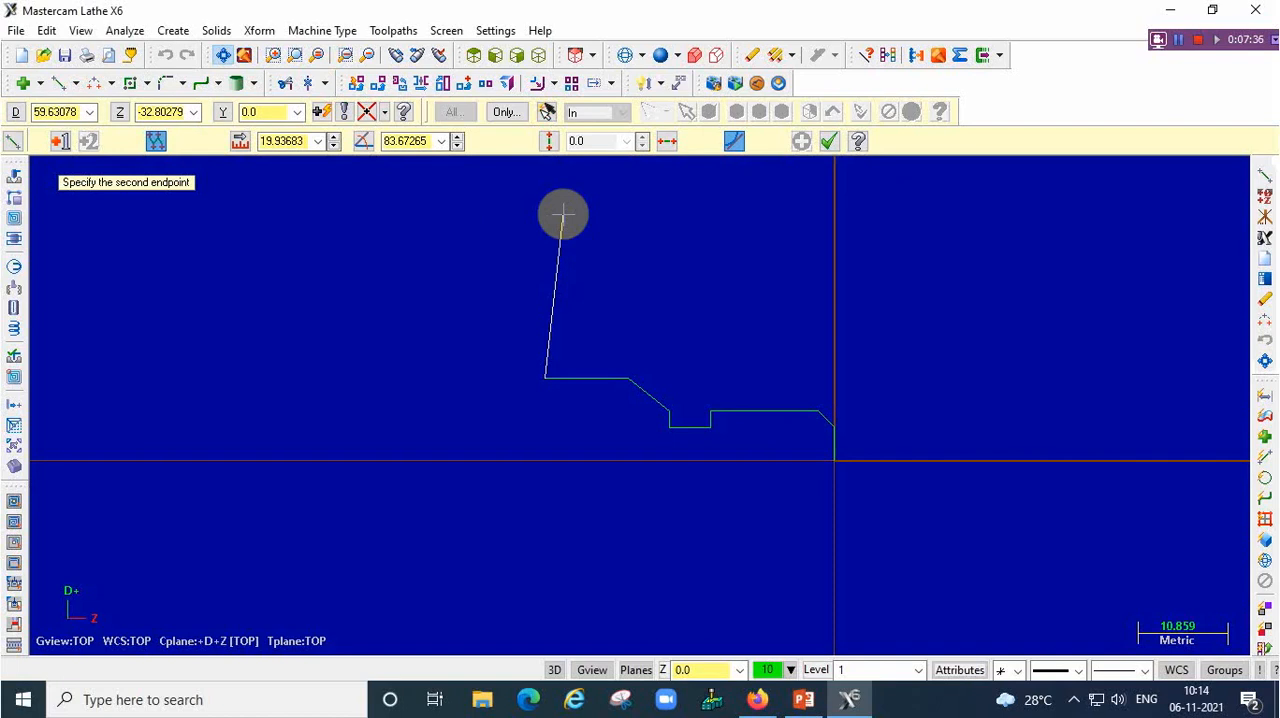
Draw the second groove through the points D15, Z-35; D15, Z-45; and D20, Z-45
text(15,-35)
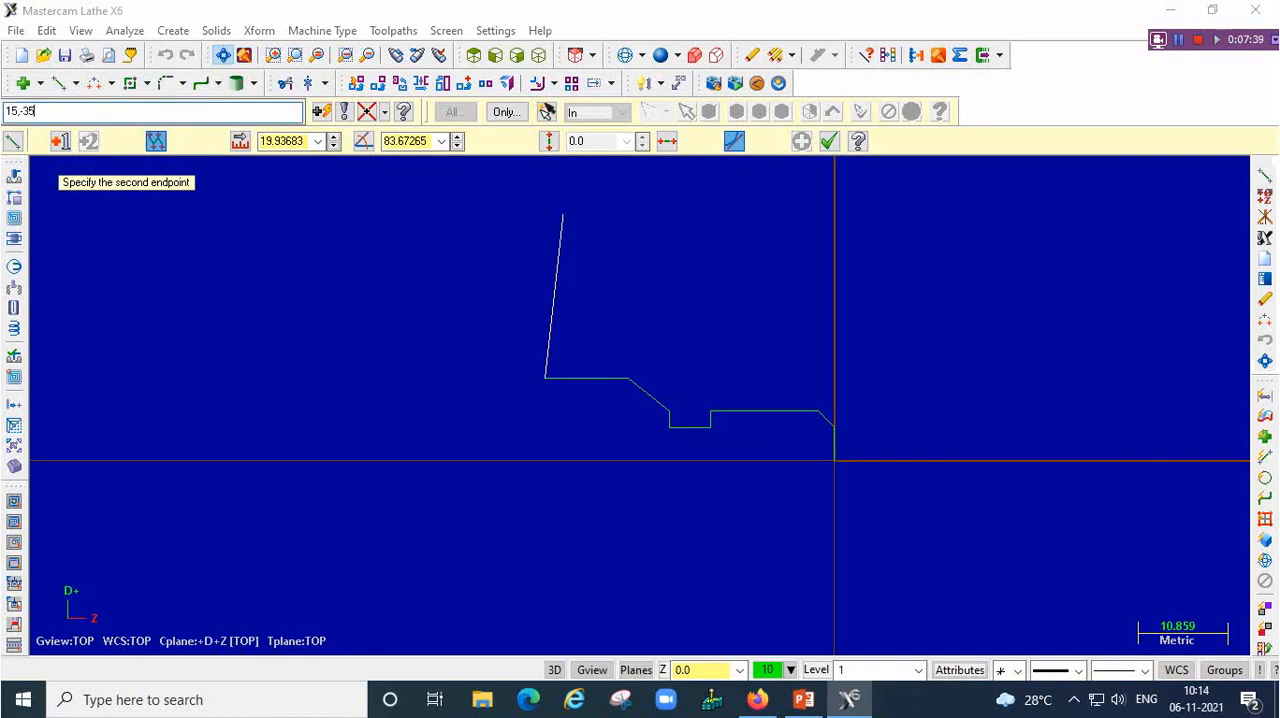
key(Return)
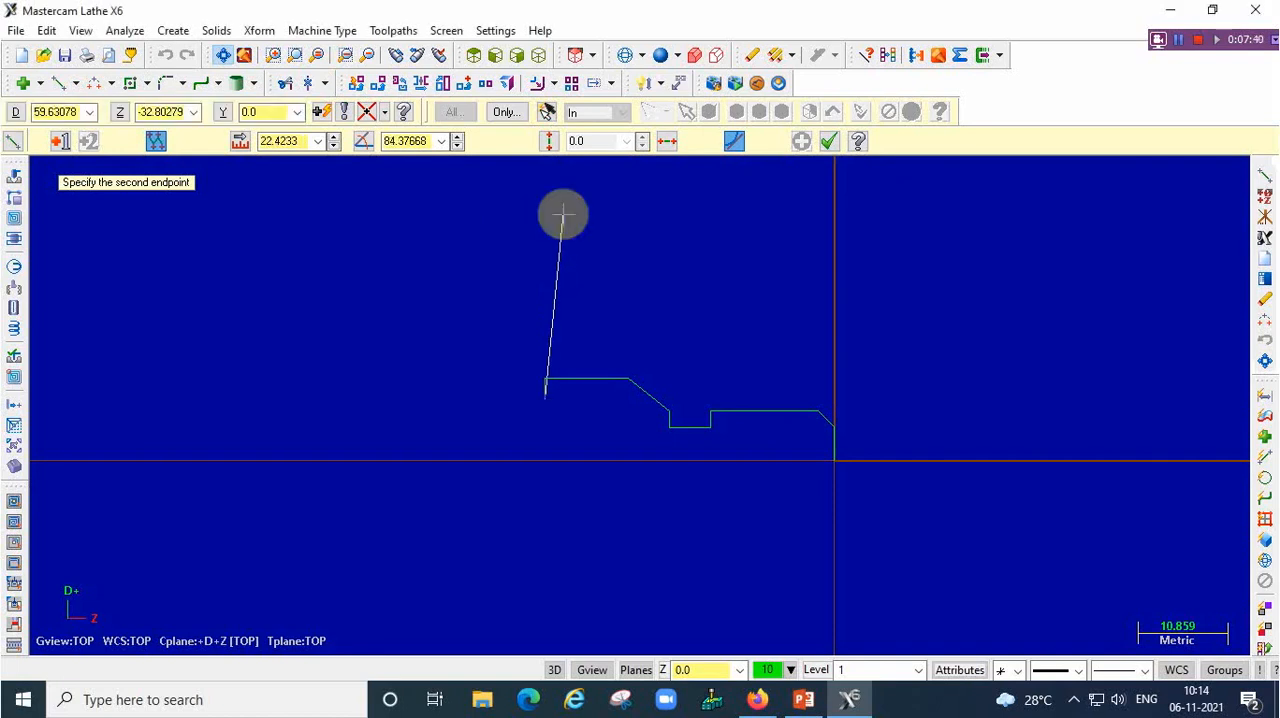
text(15,45)
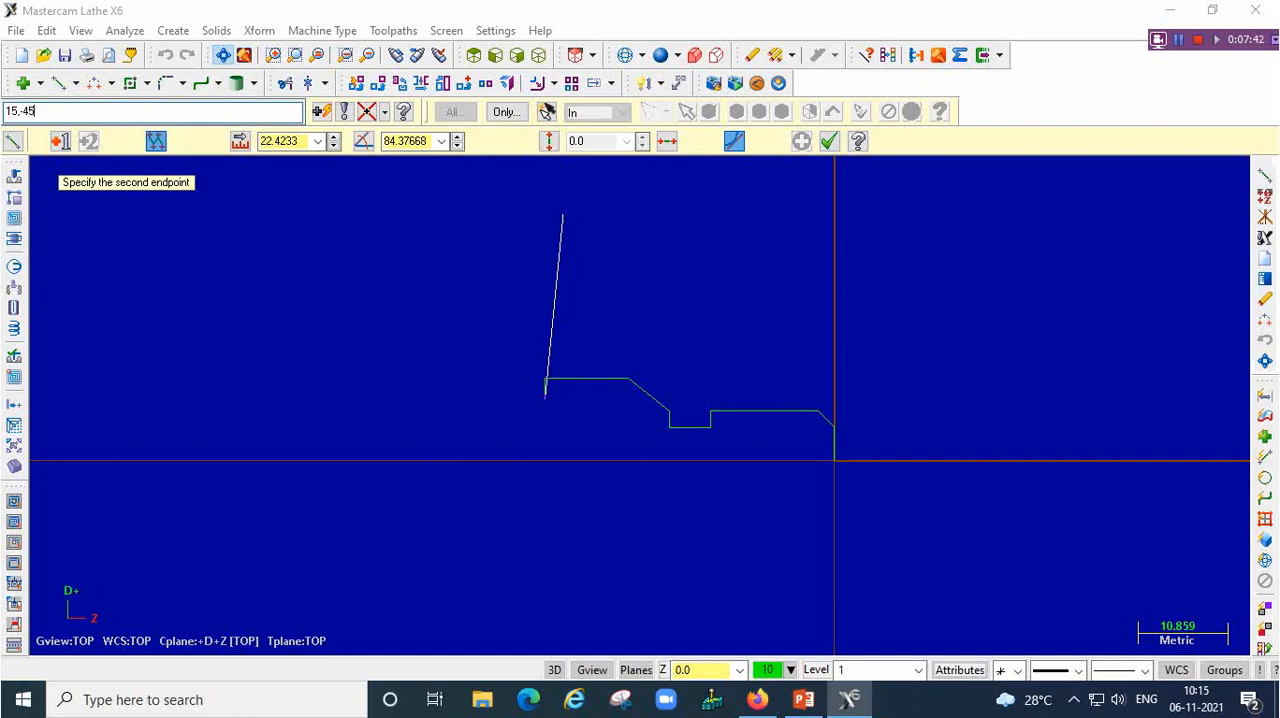
key(Return)
text(20)
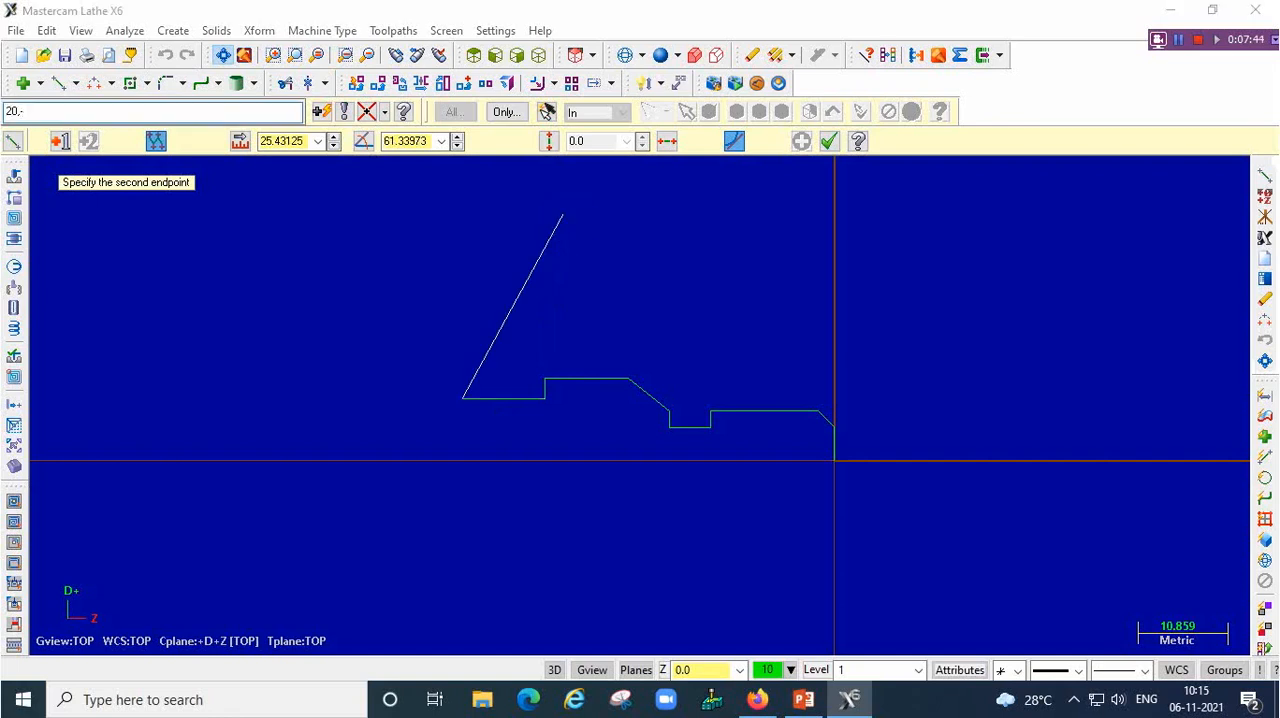
key(Return)
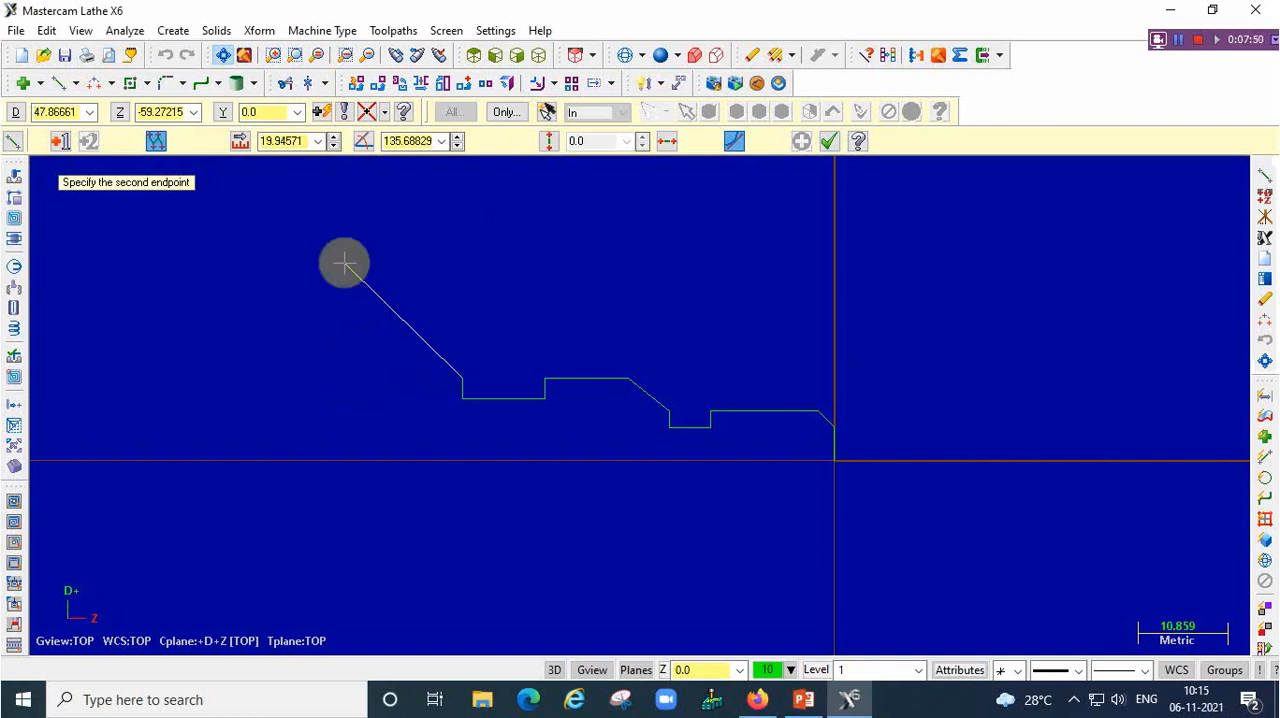
Add a horizontal line to D20, Z-55 and a taper line to D30, Z-60
text(20,-55)
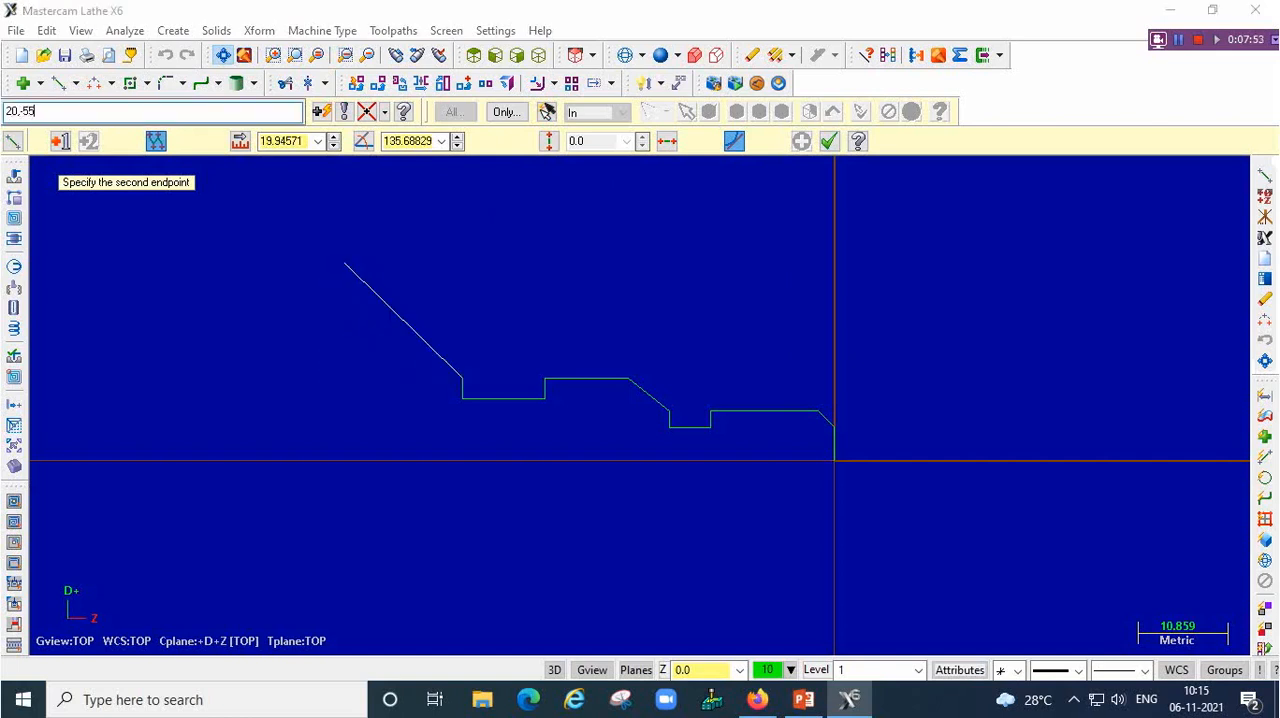
key(Return)
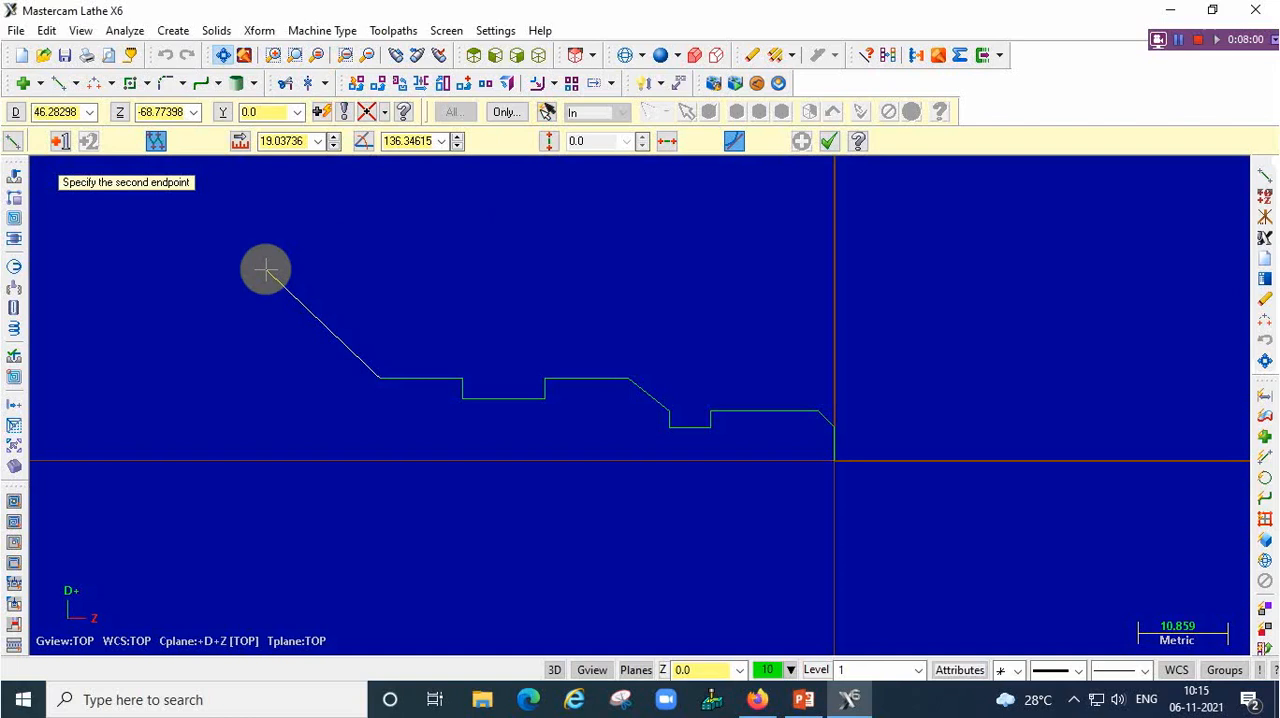
text(1)
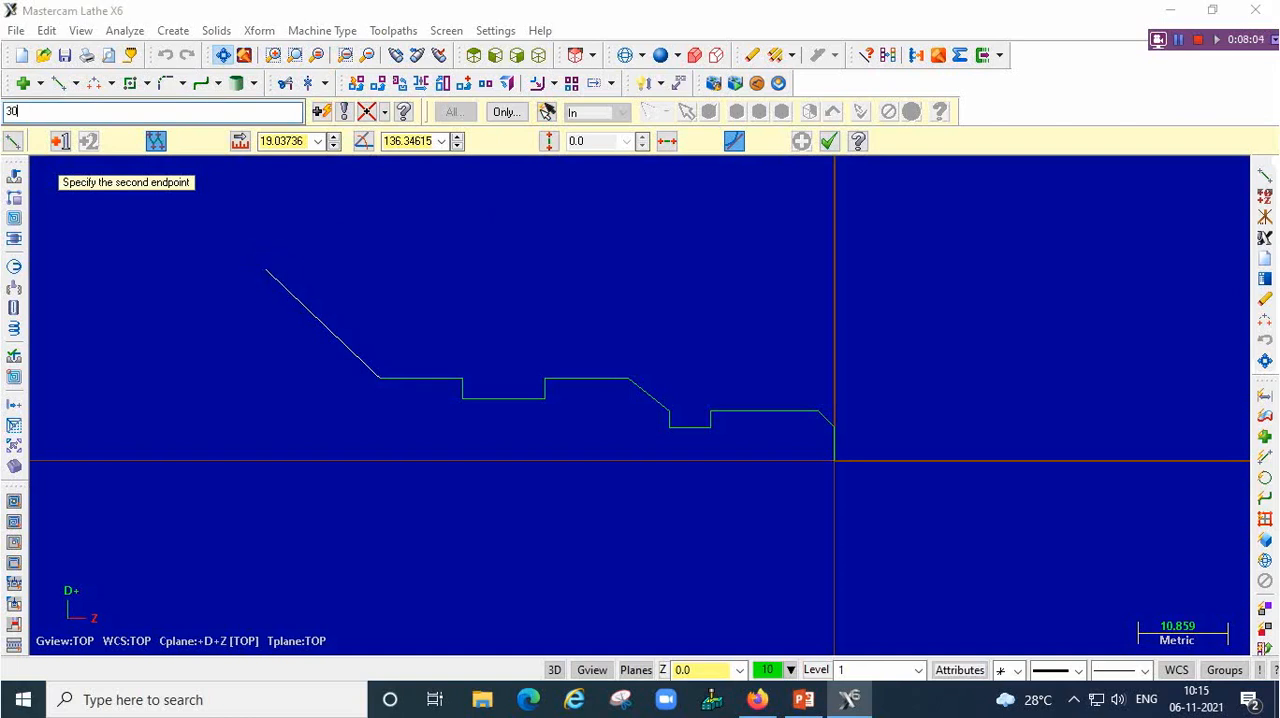
text(30,-60)
key(Return)
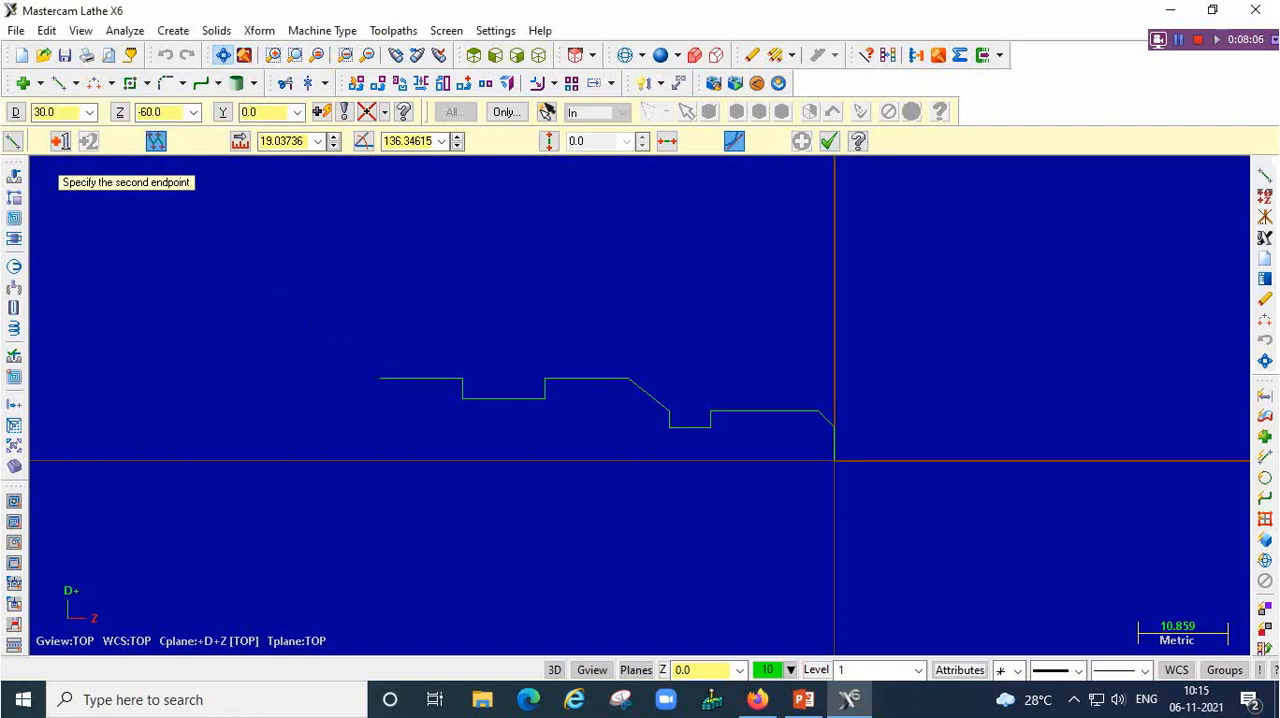
Draw a horizontal line to D30, Z-75, end the profile on the axis at D0, Z-75, and finish the line command
text(30)
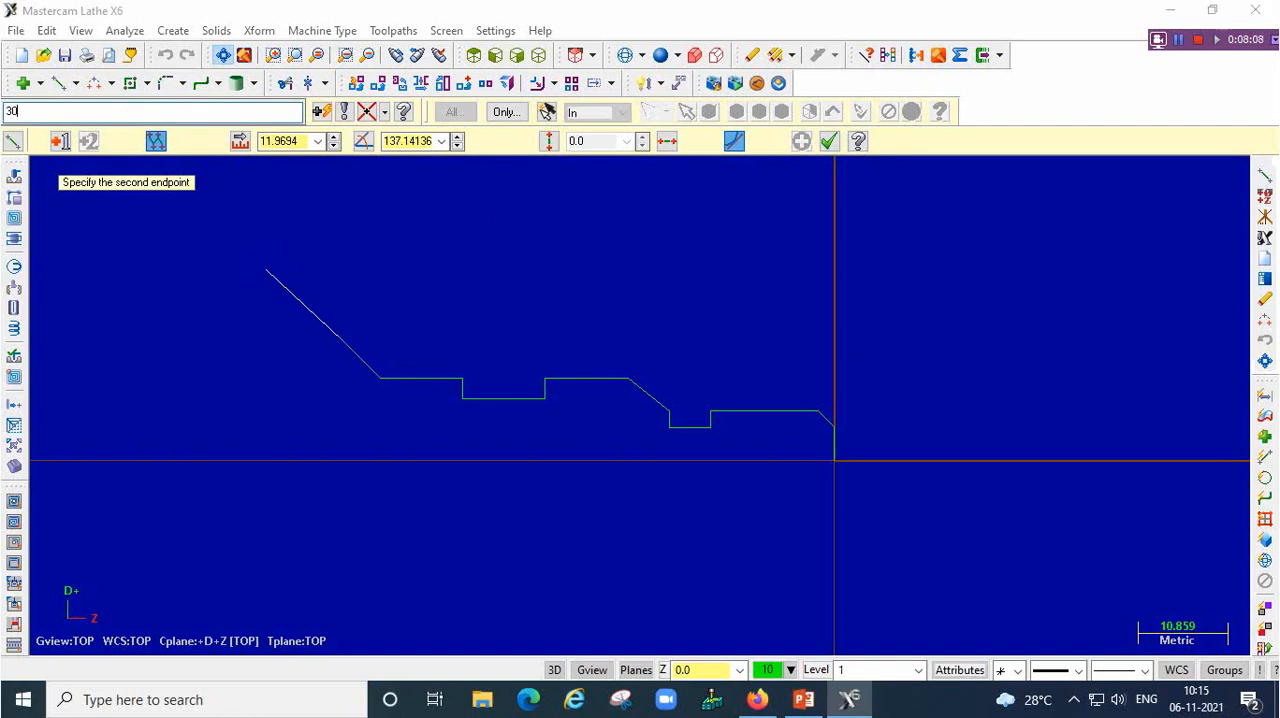
text(,-70)
key(Return)
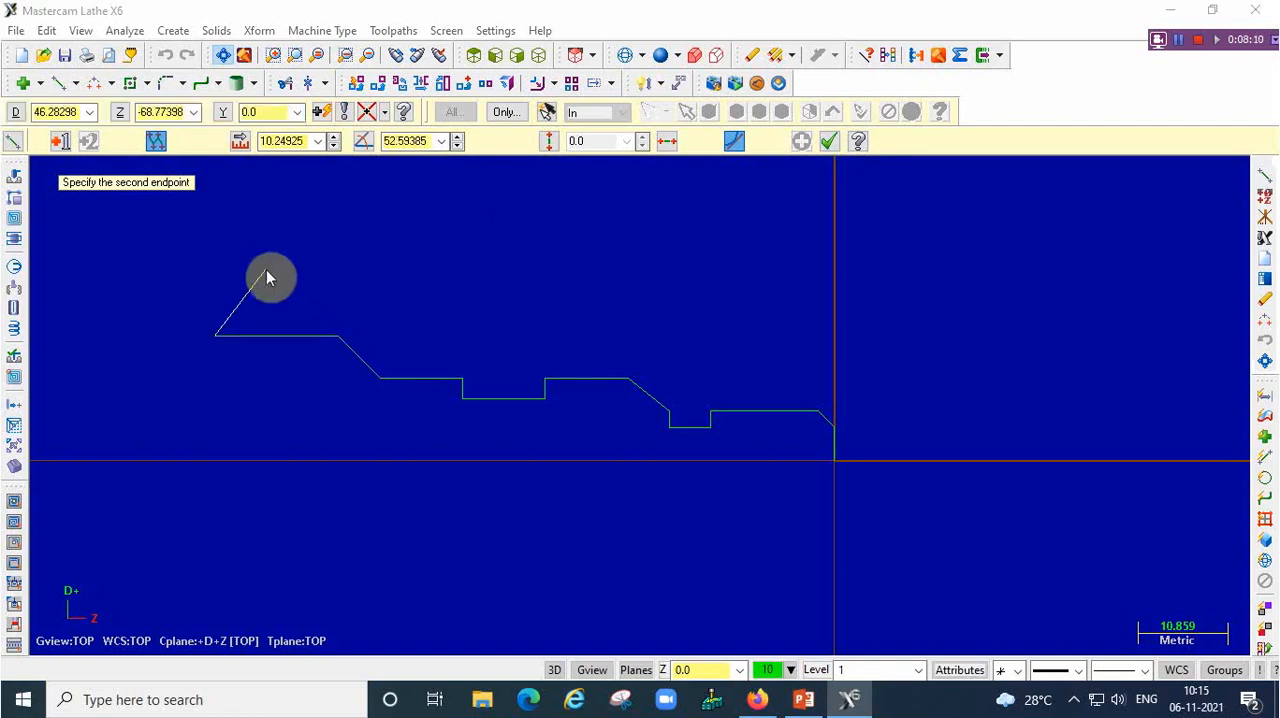
text(0,-75)
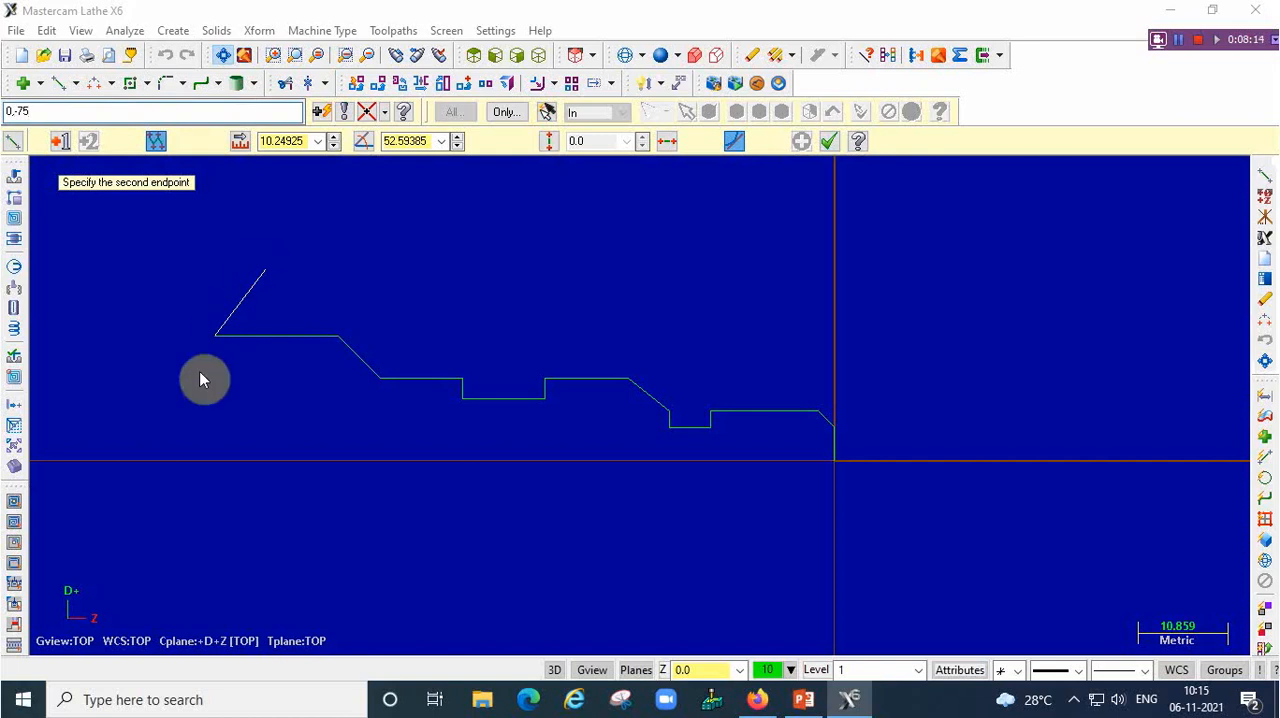
key(Return)
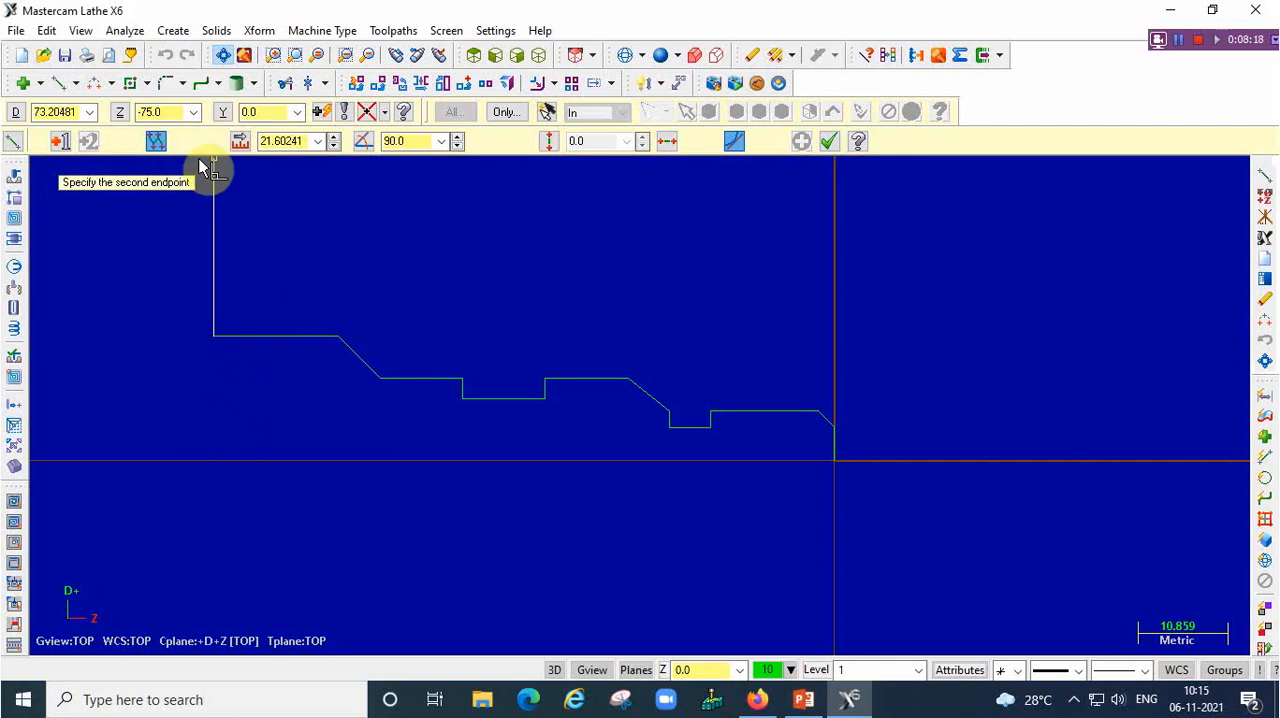
text(0)
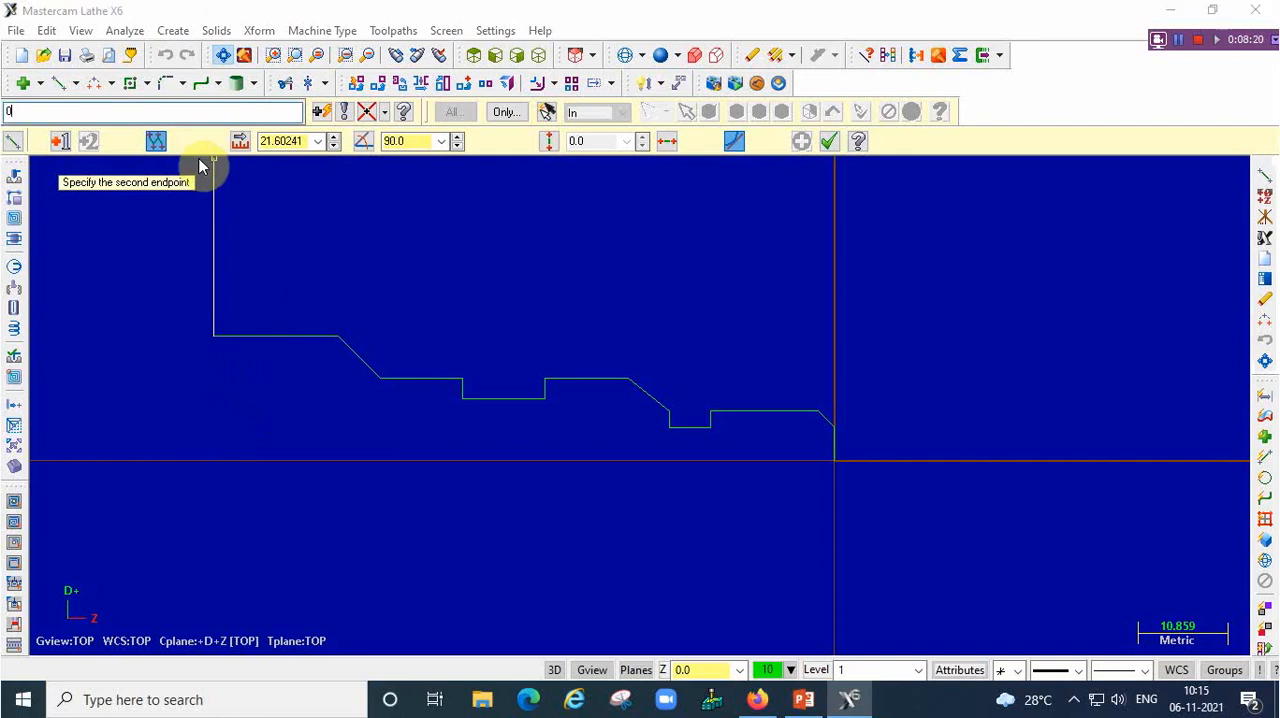
text(,75)
key(Return)
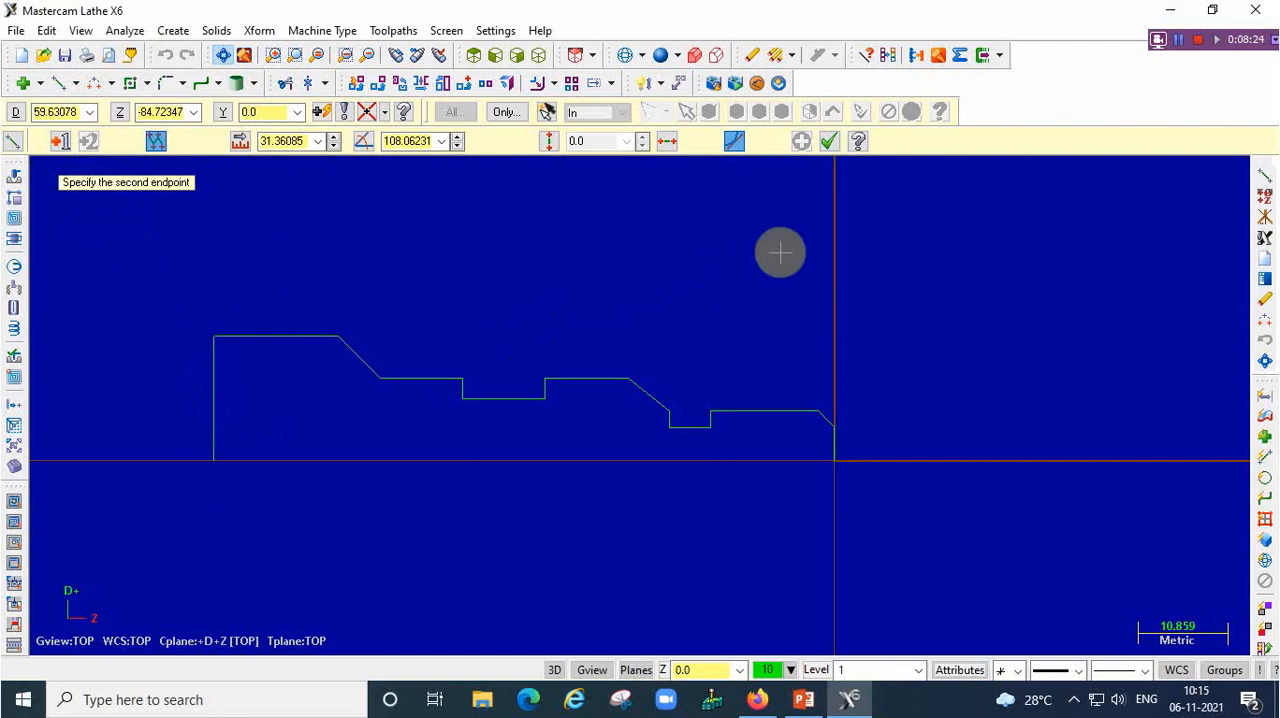
click(830, 141)
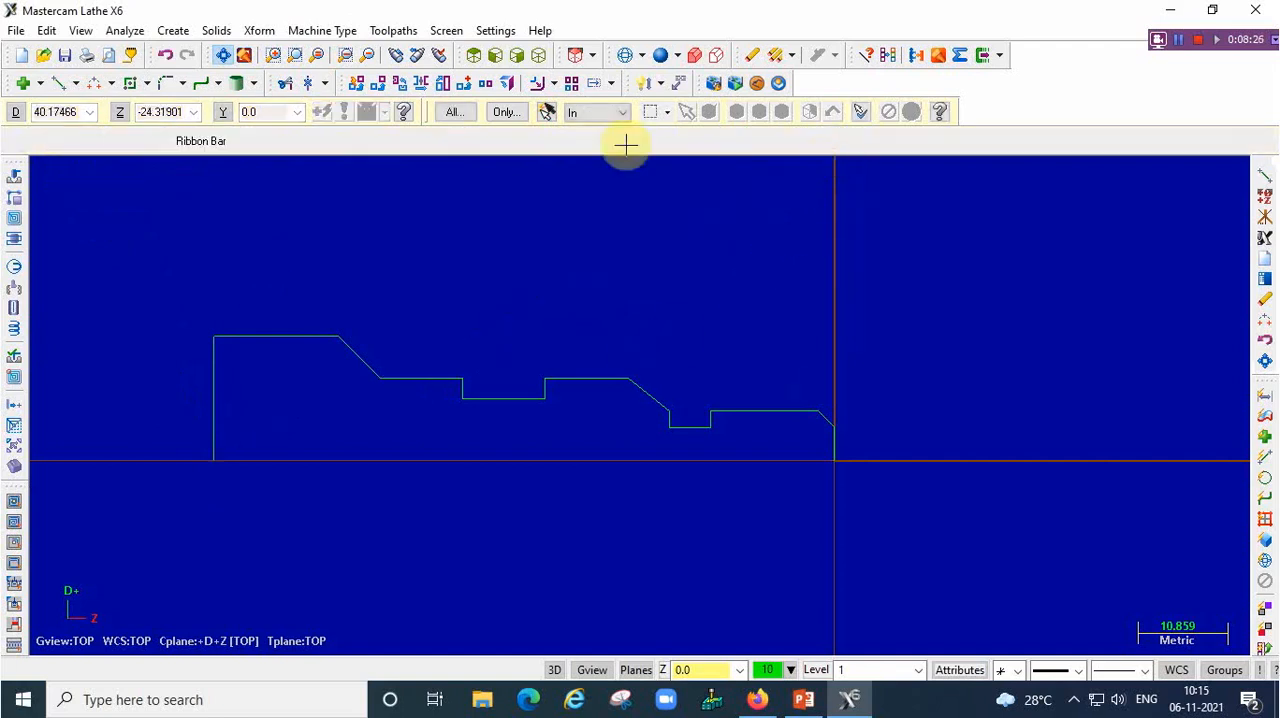
scroll(135, 313, up, 2)
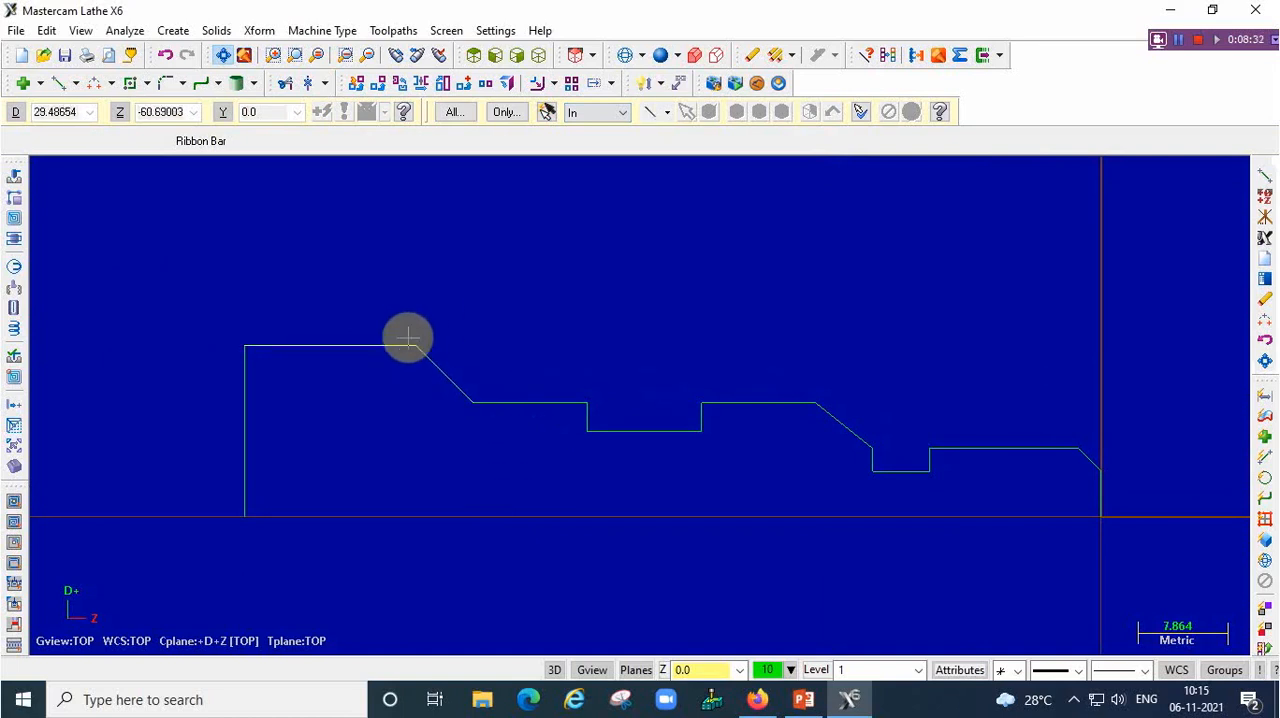
click(110, 86)
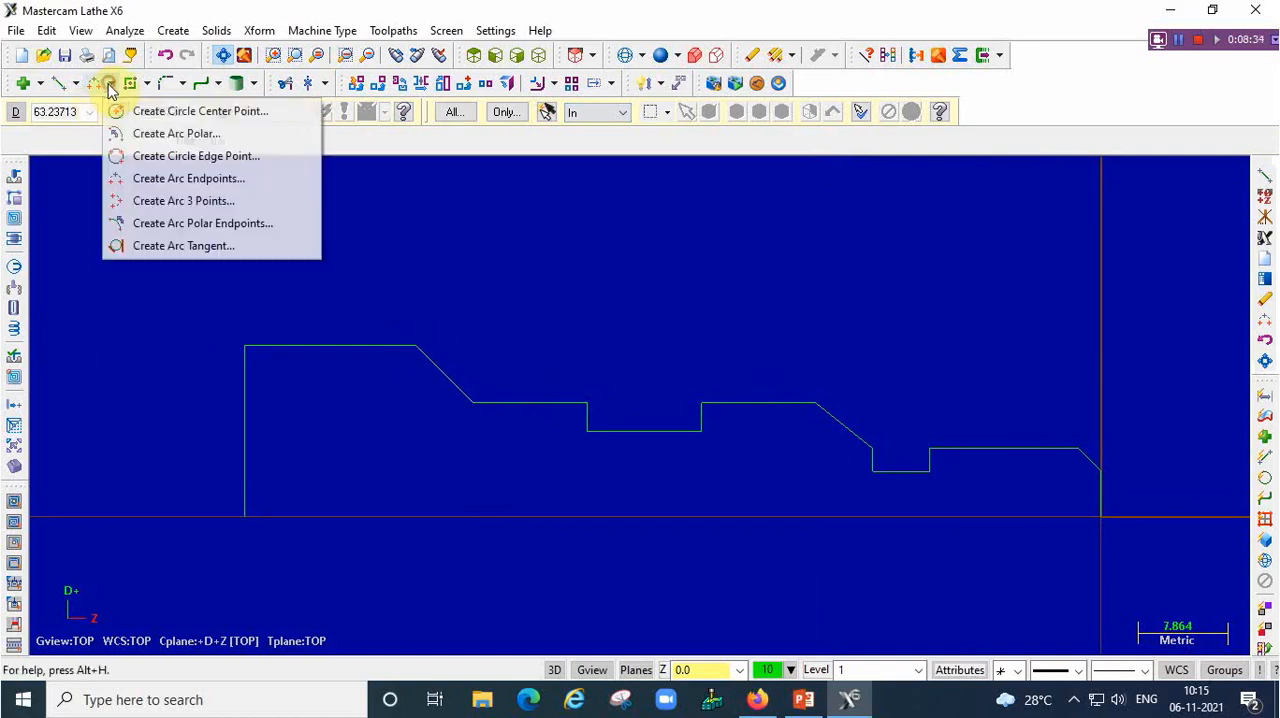
click(185, 178)
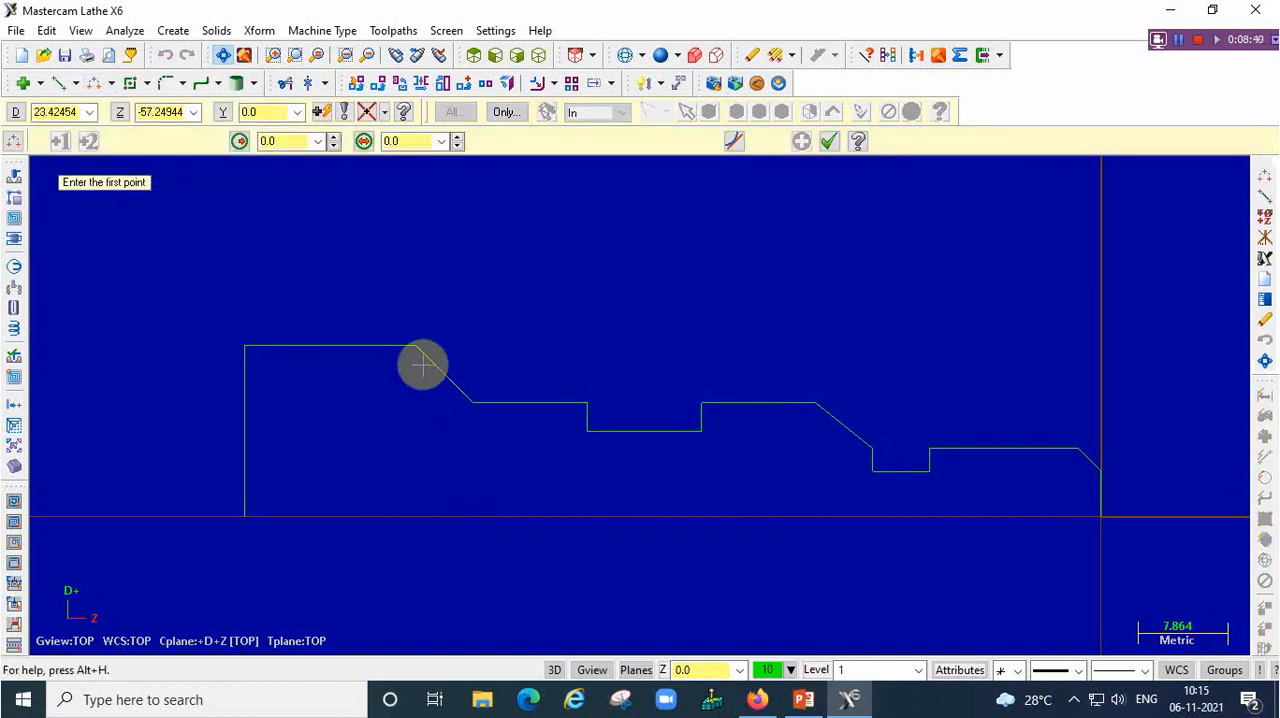
click(472, 403)
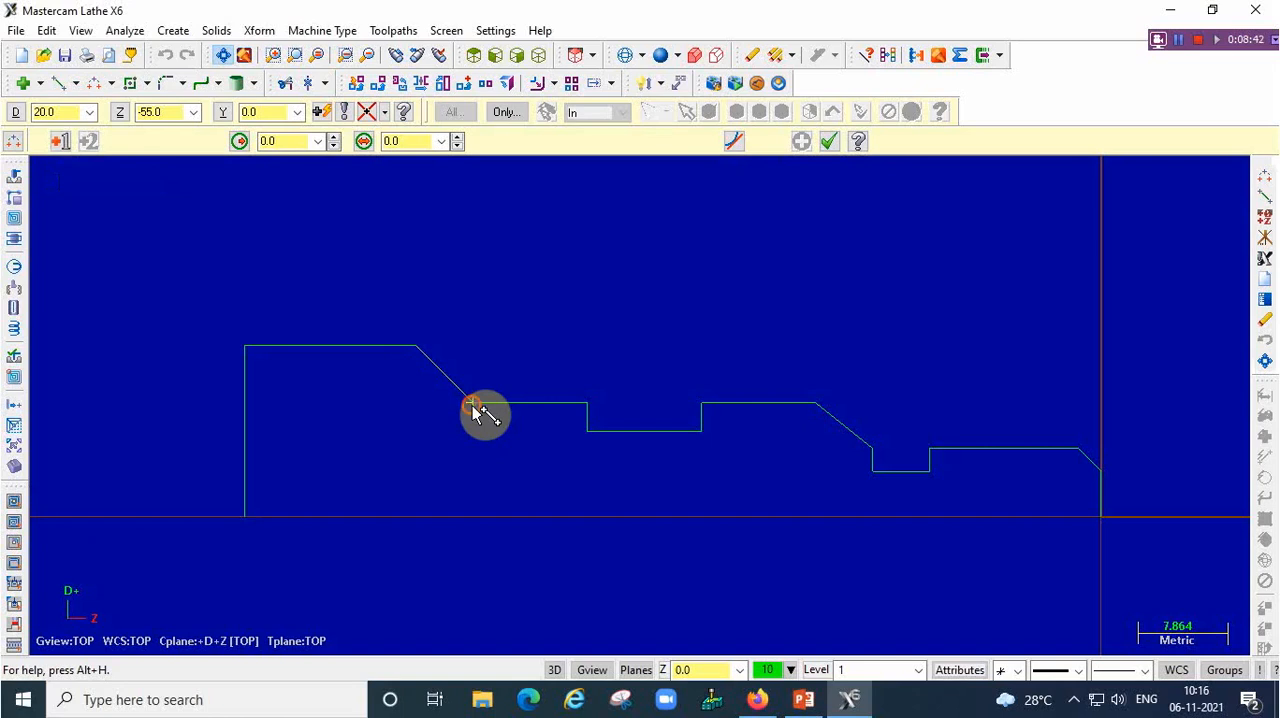
click(418, 348)
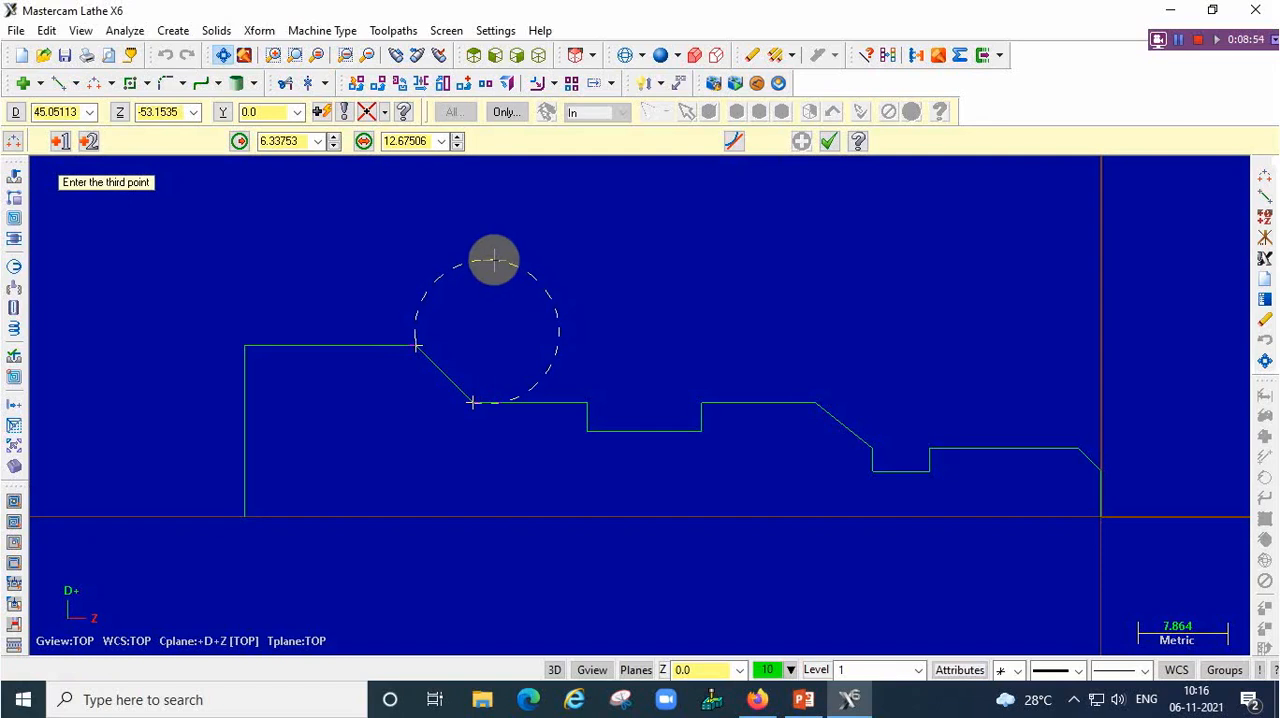
click(828, 143)
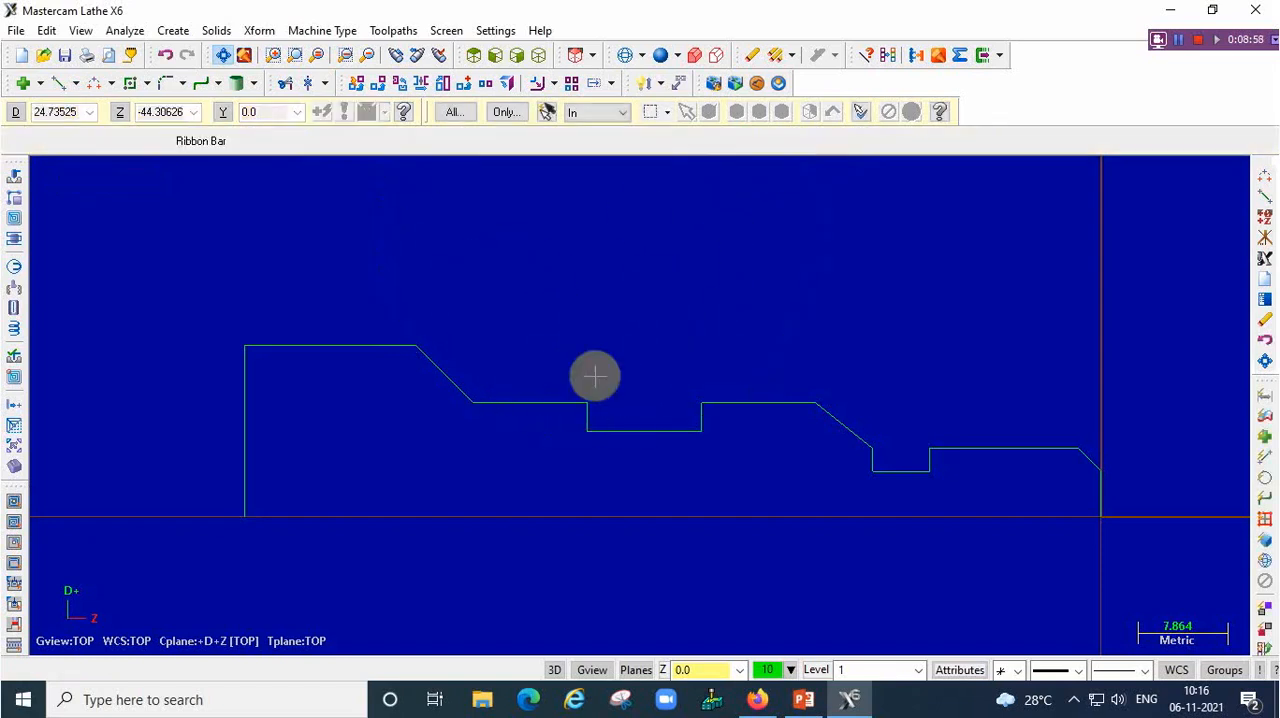
Try an endpoints arc of about 3.6 mm radius bulging outward between D20, Z-55 and D30, Z-60, and delete it
click(97, 86)
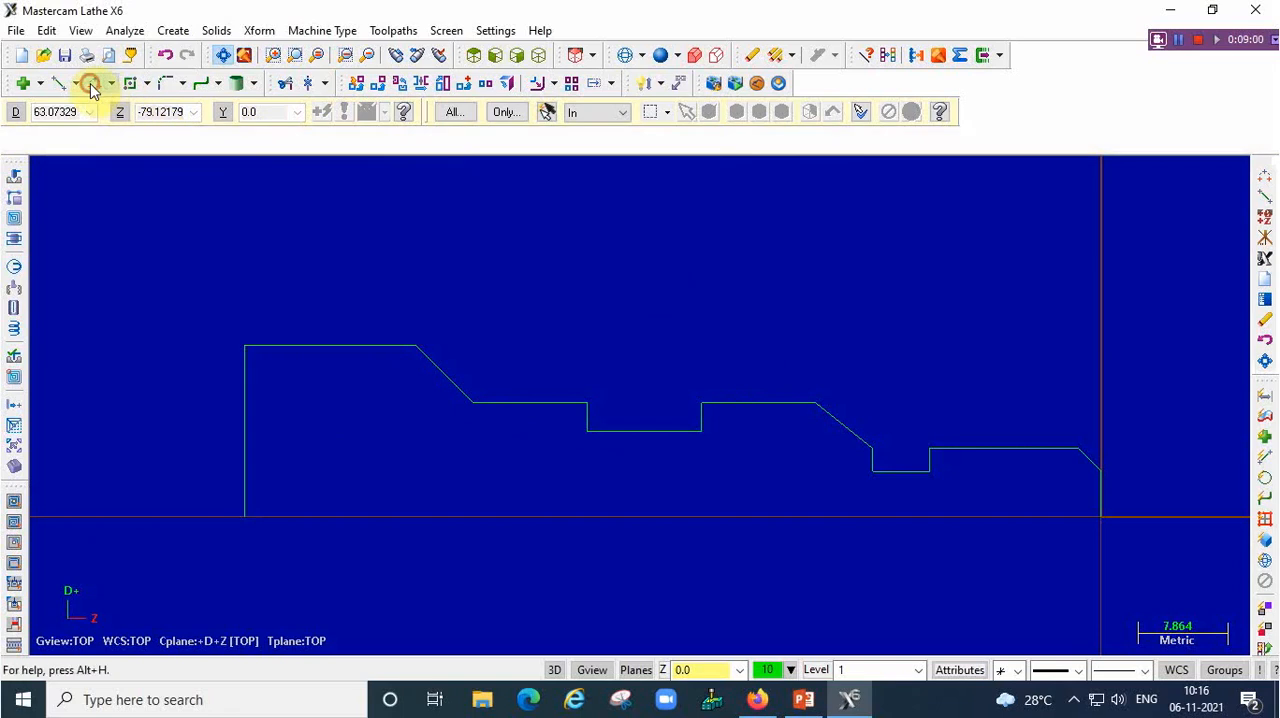
click(472, 403)
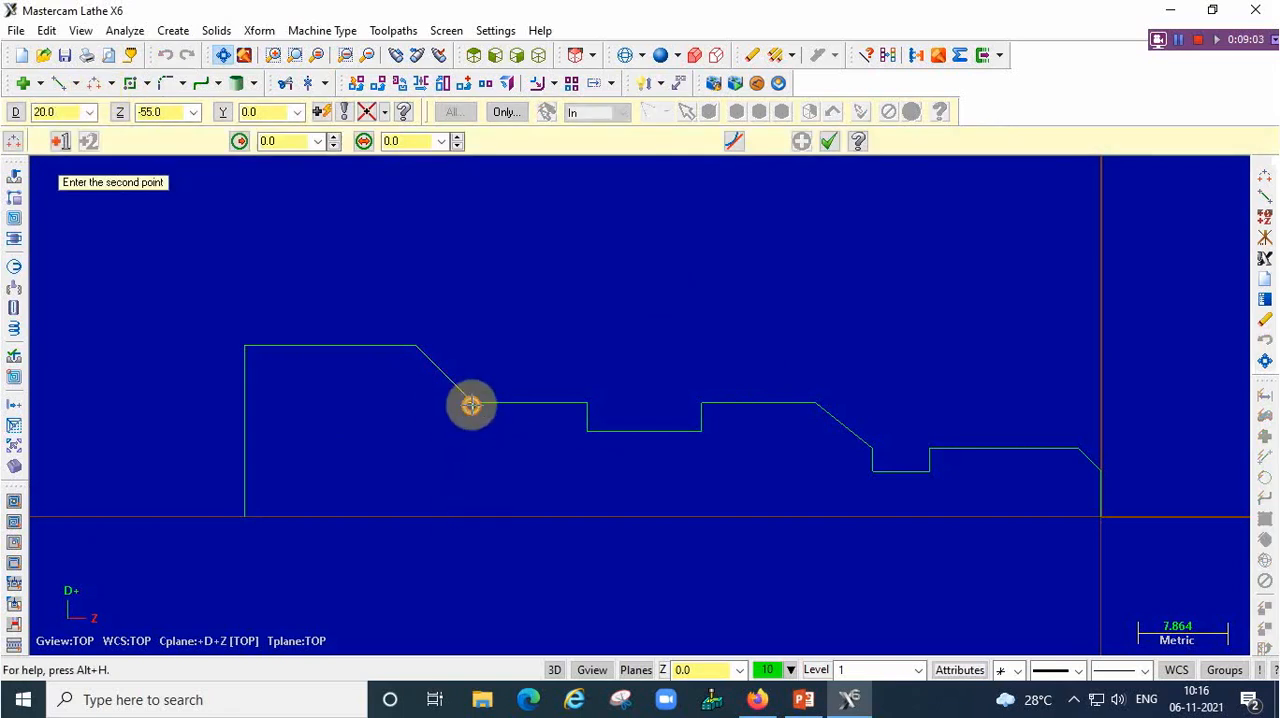
click(415, 346)
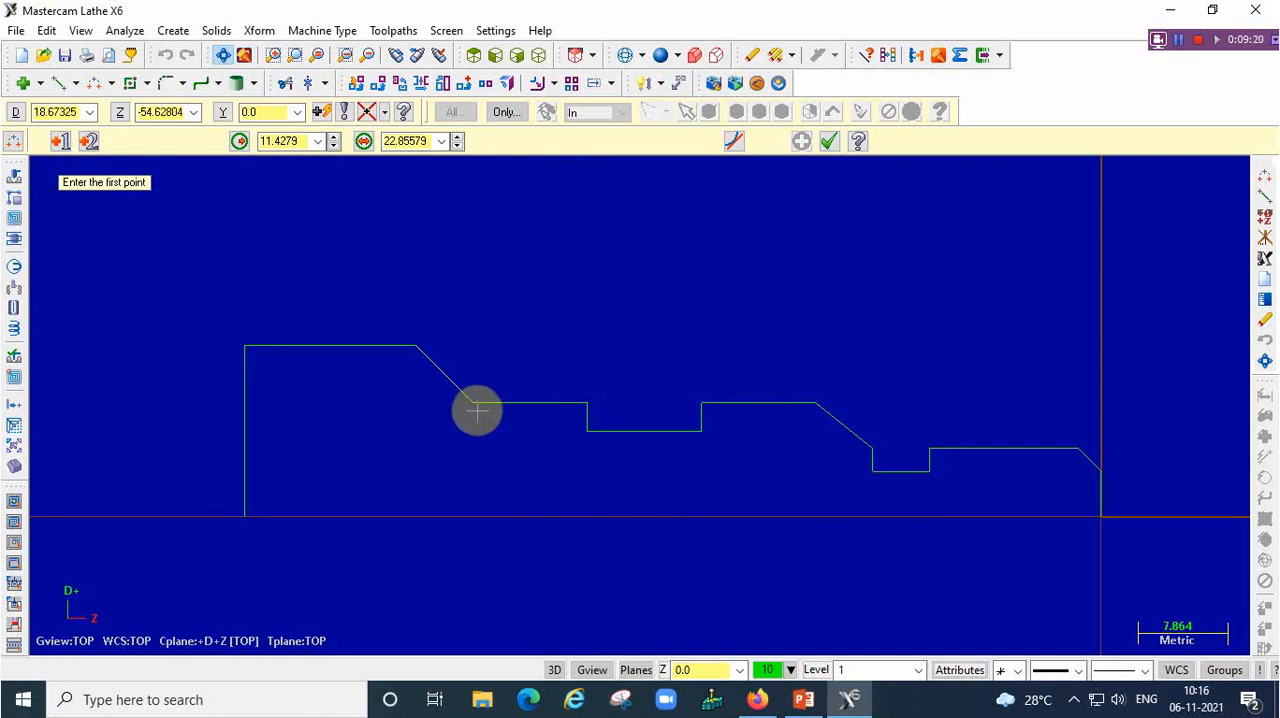
click(472, 403)
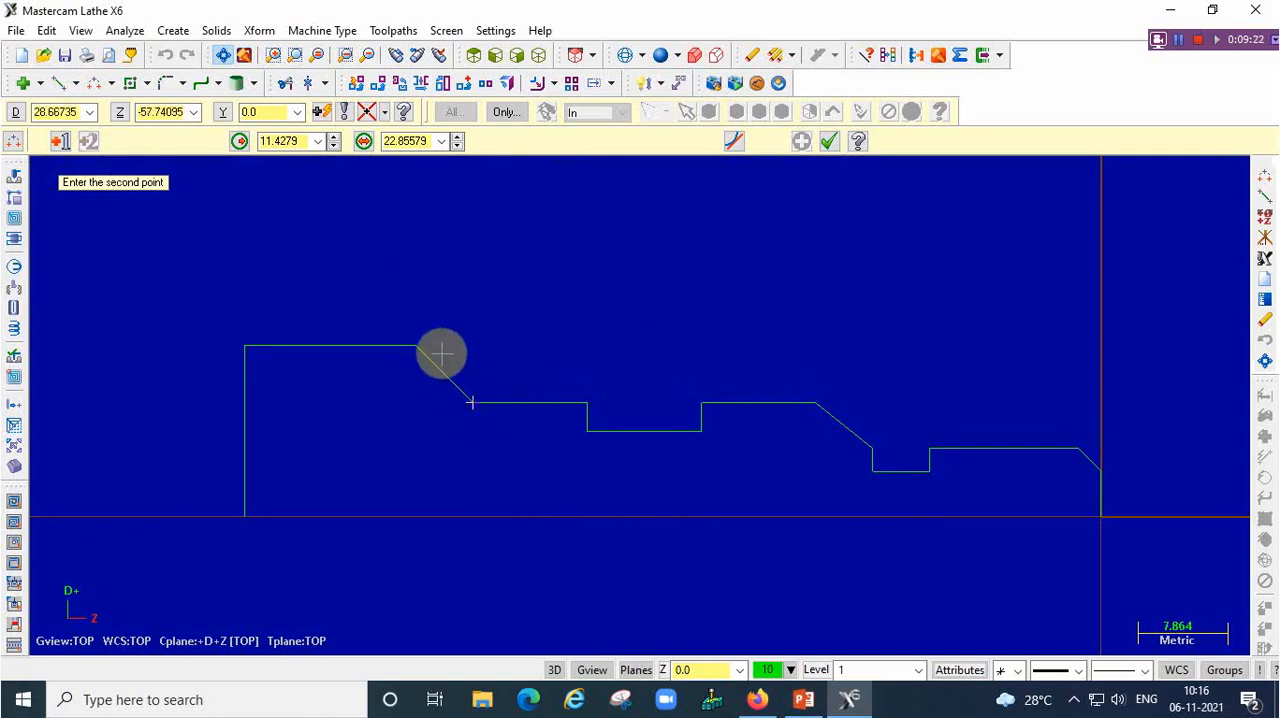
click(418, 346)
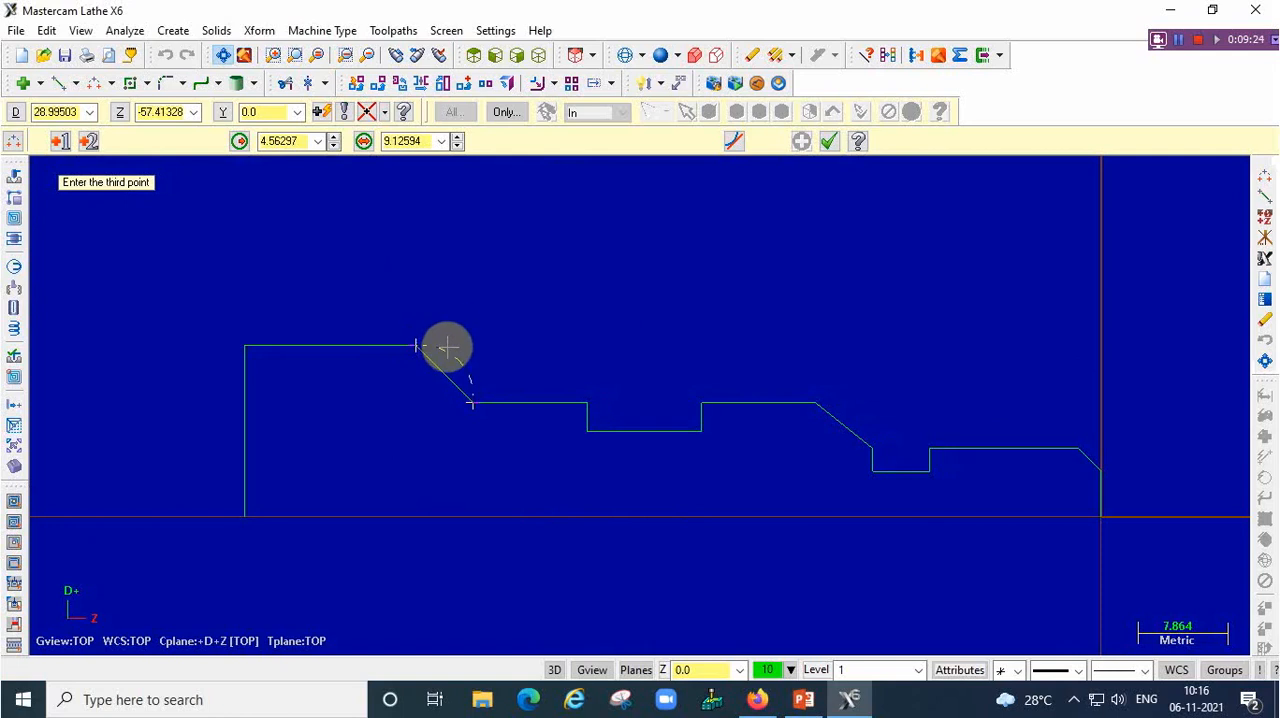
click(453, 327)
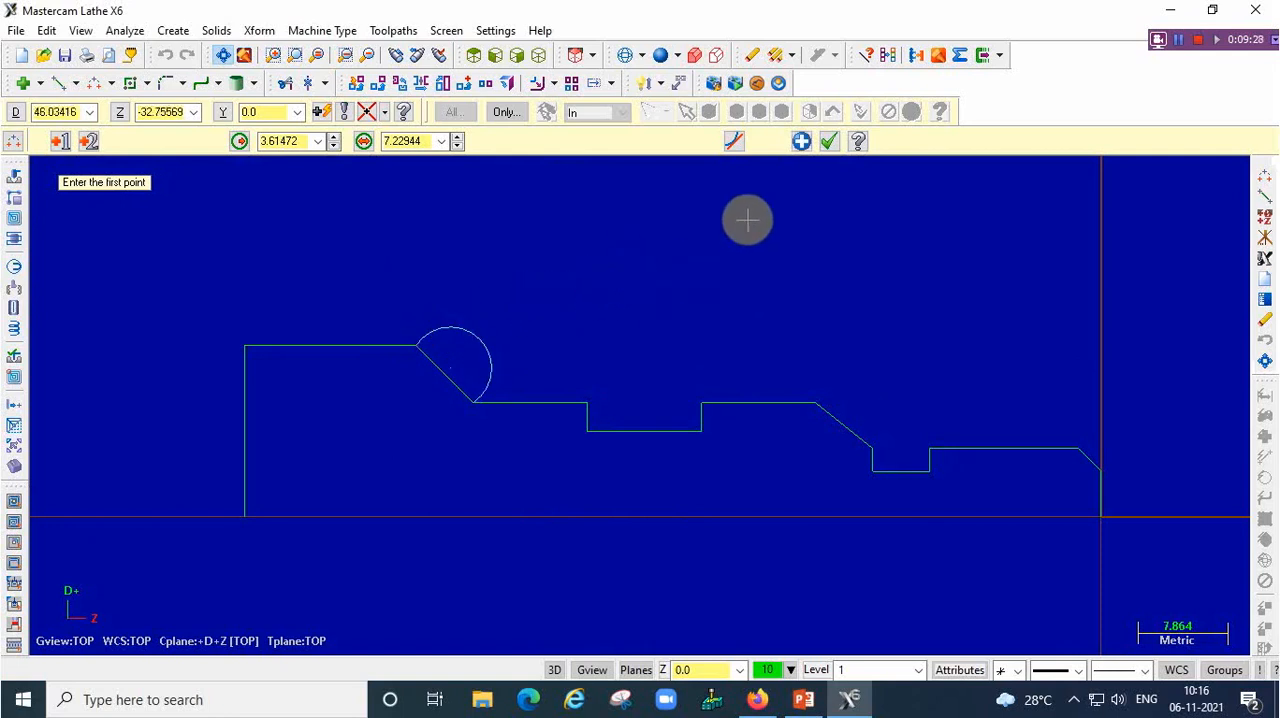
click(828, 141)
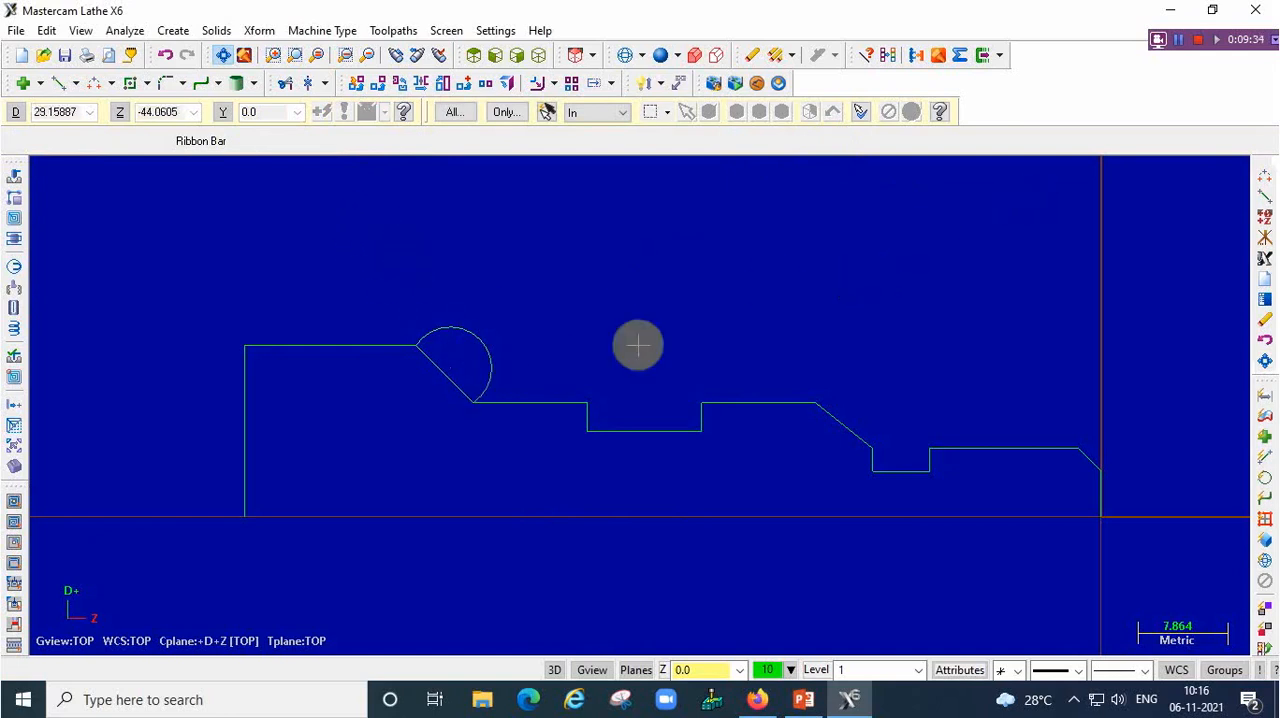
click(480, 343)
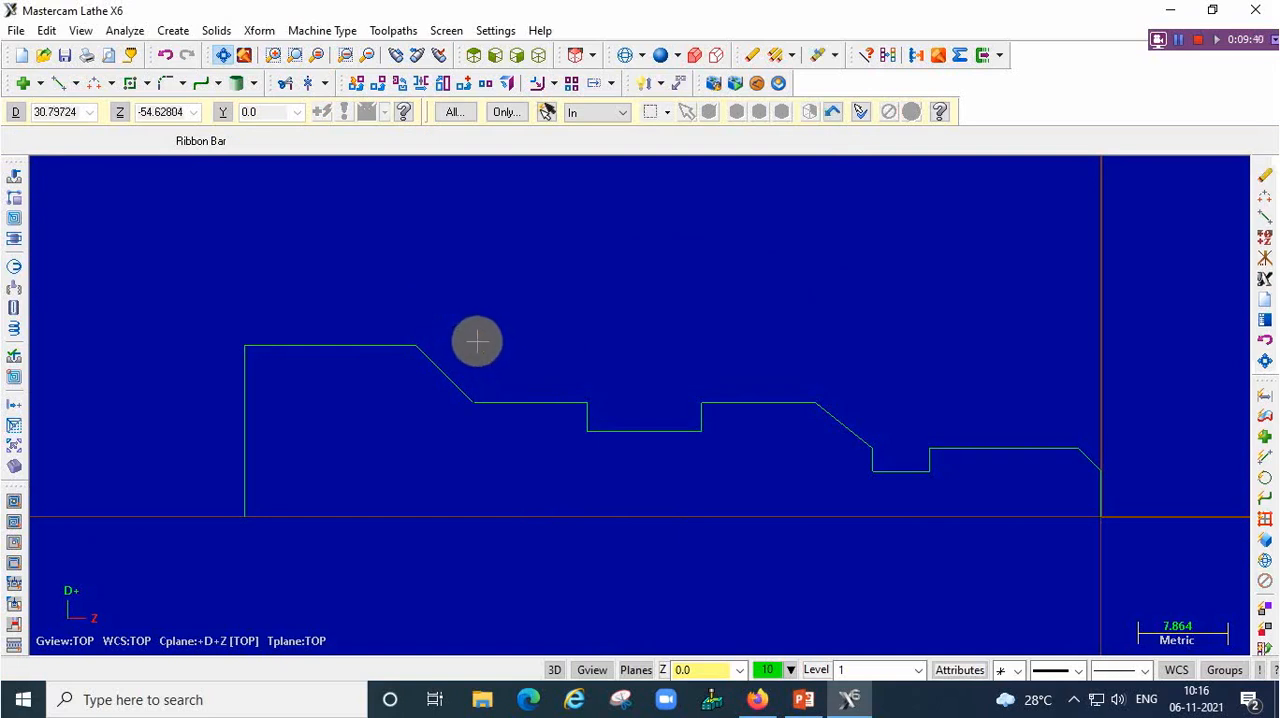
Construct an endpoints arc with a 5 mm radius between D20, Z-55 and D30, Z-60
click(95, 86)
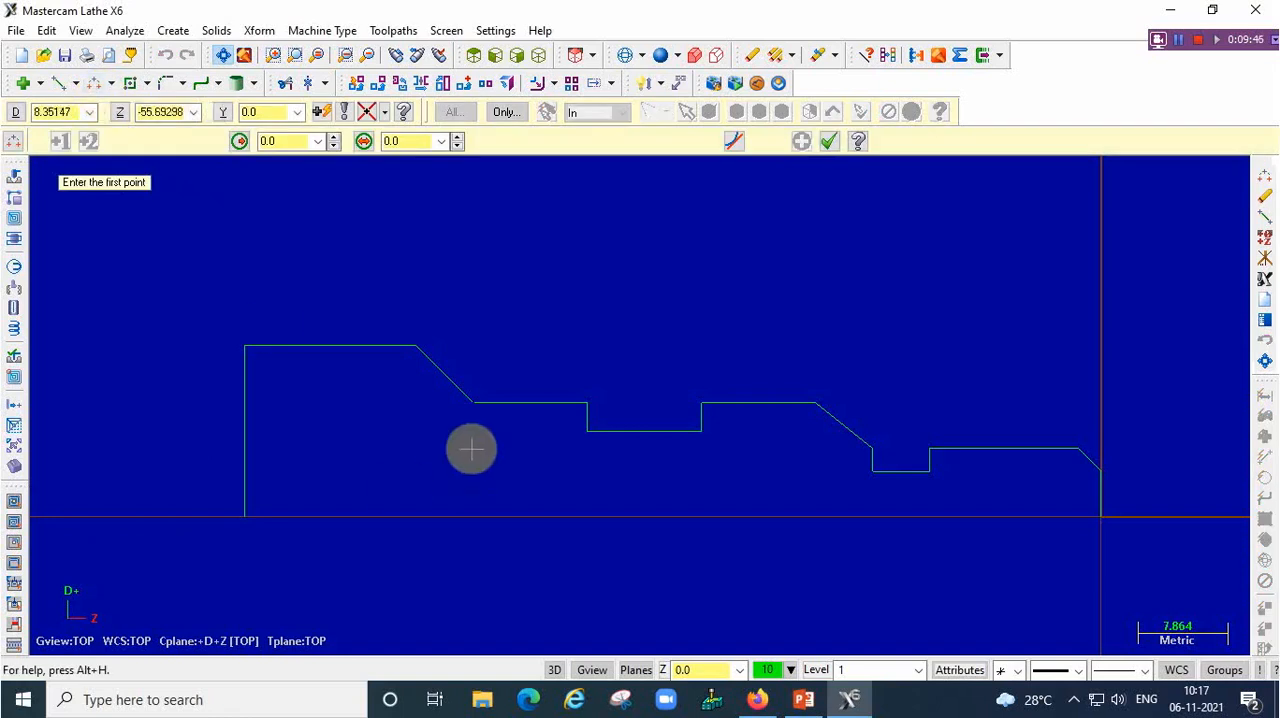
click(473, 403)
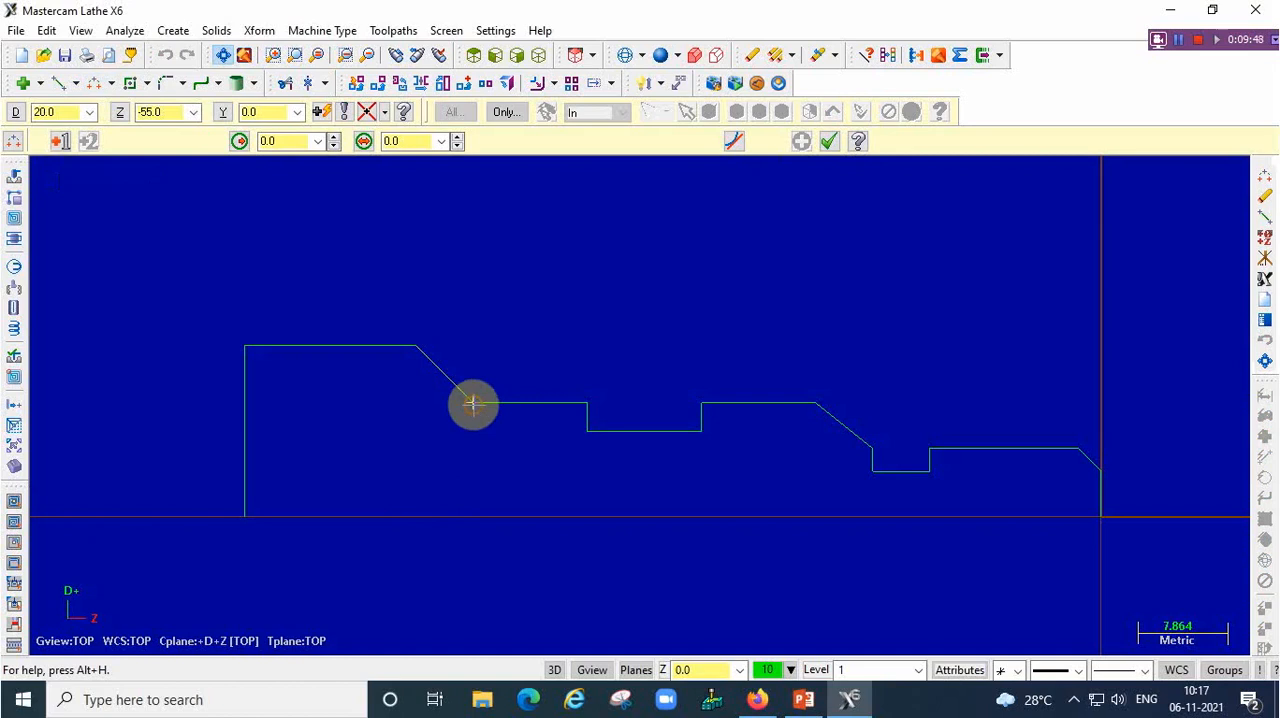
click(417, 347)
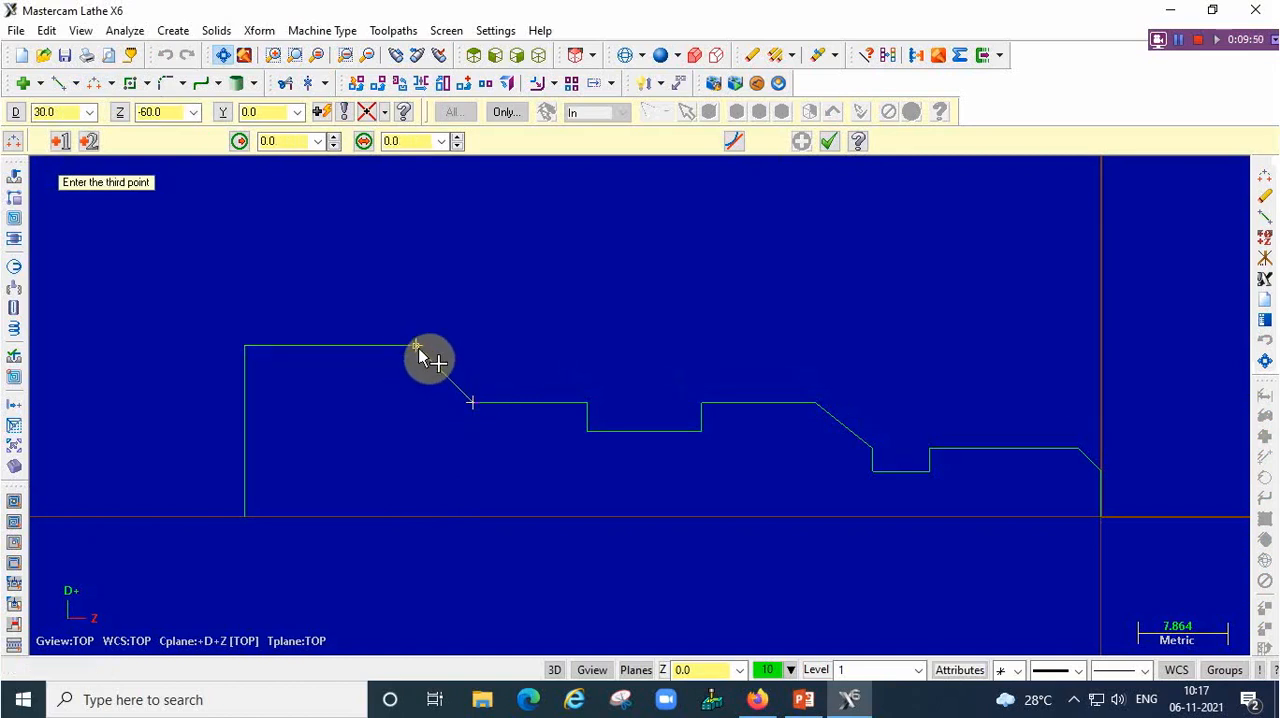
click(288, 141)
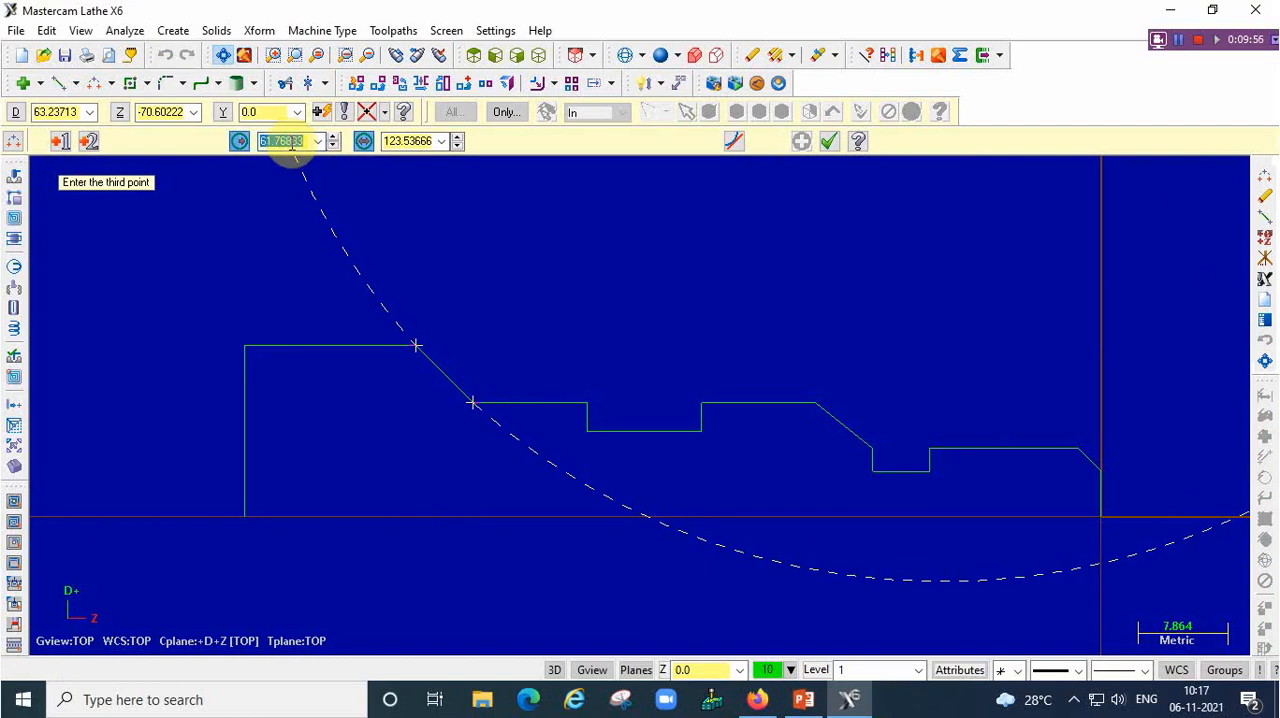
text(5)
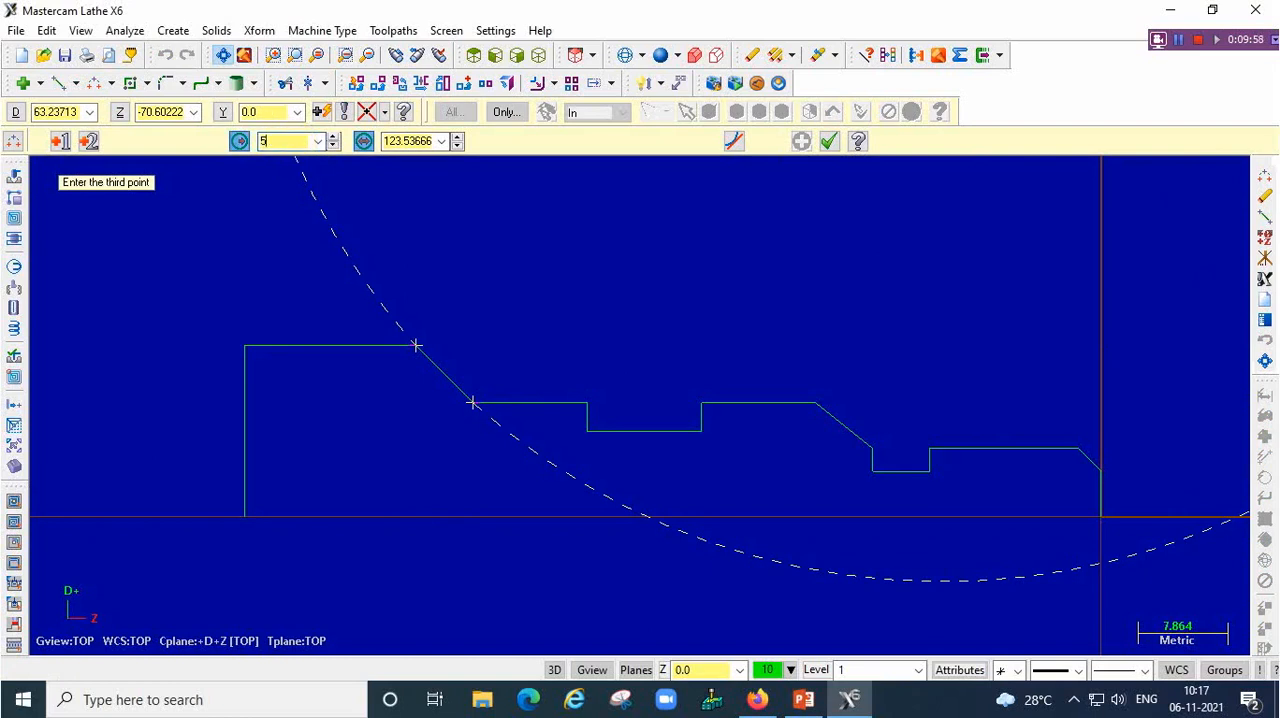
key(Return)
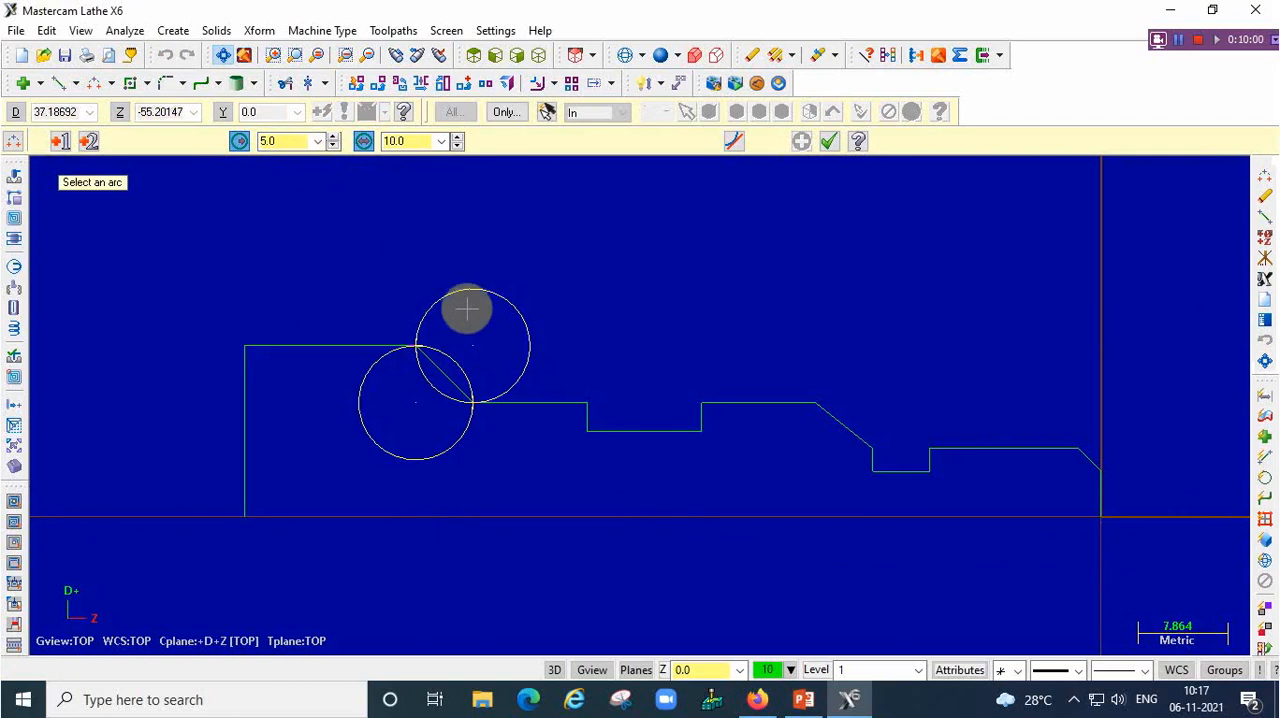
Check the R5 corner on the part drawing in PowerPoint, and return to Mastercam
click(803, 699)
scroll(681, 480, up, 2)
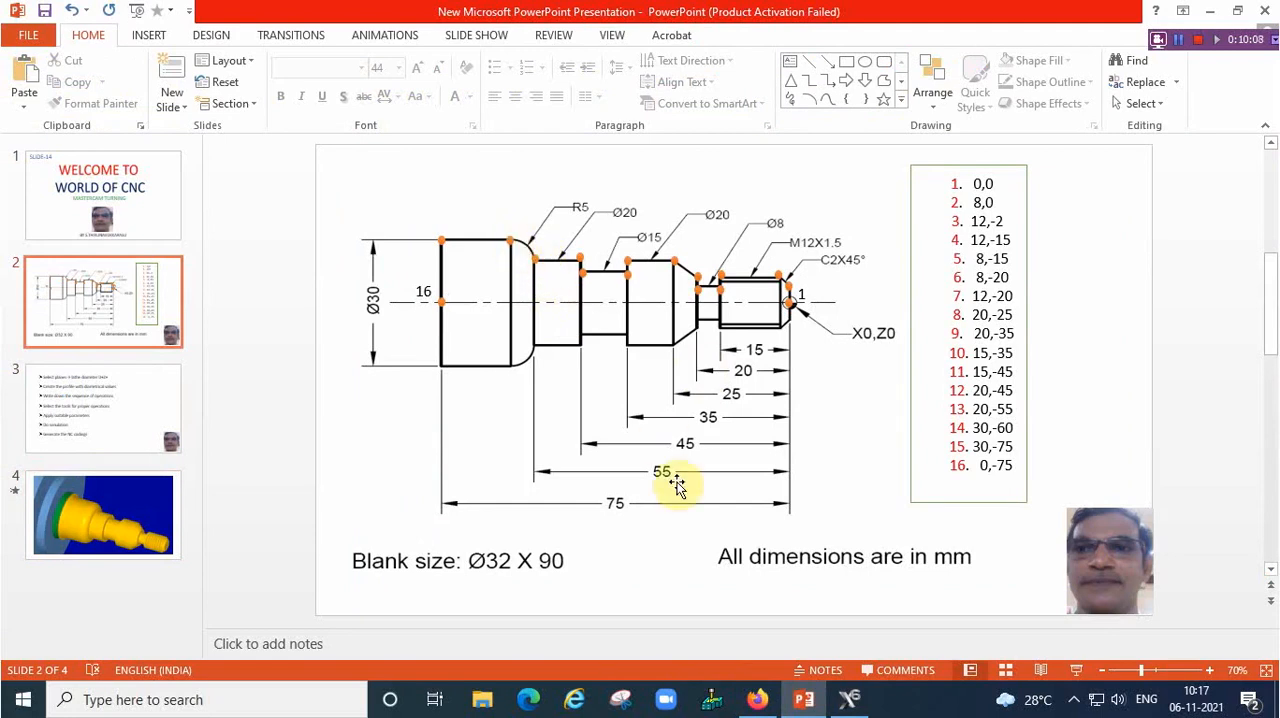
click(849, 699)
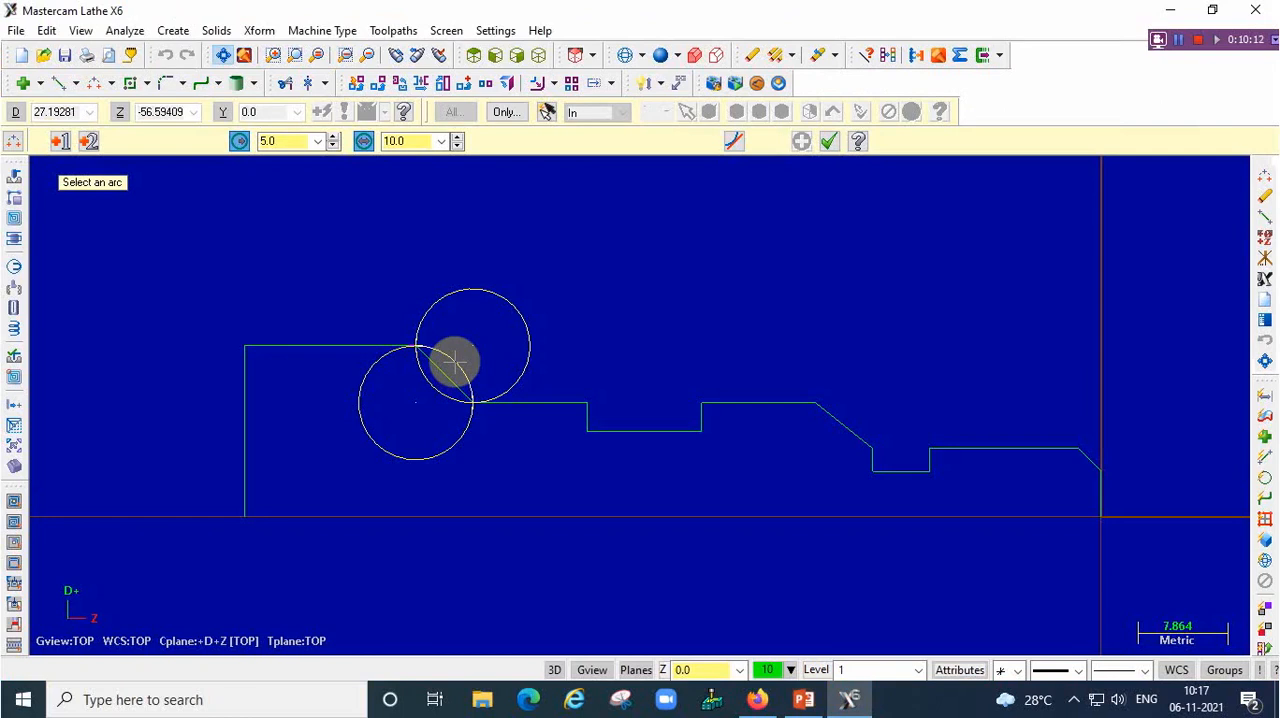
Keep the outward-bulging arc solution between the two endpoints and delete the straight taper line beneath it
click(453, 361)
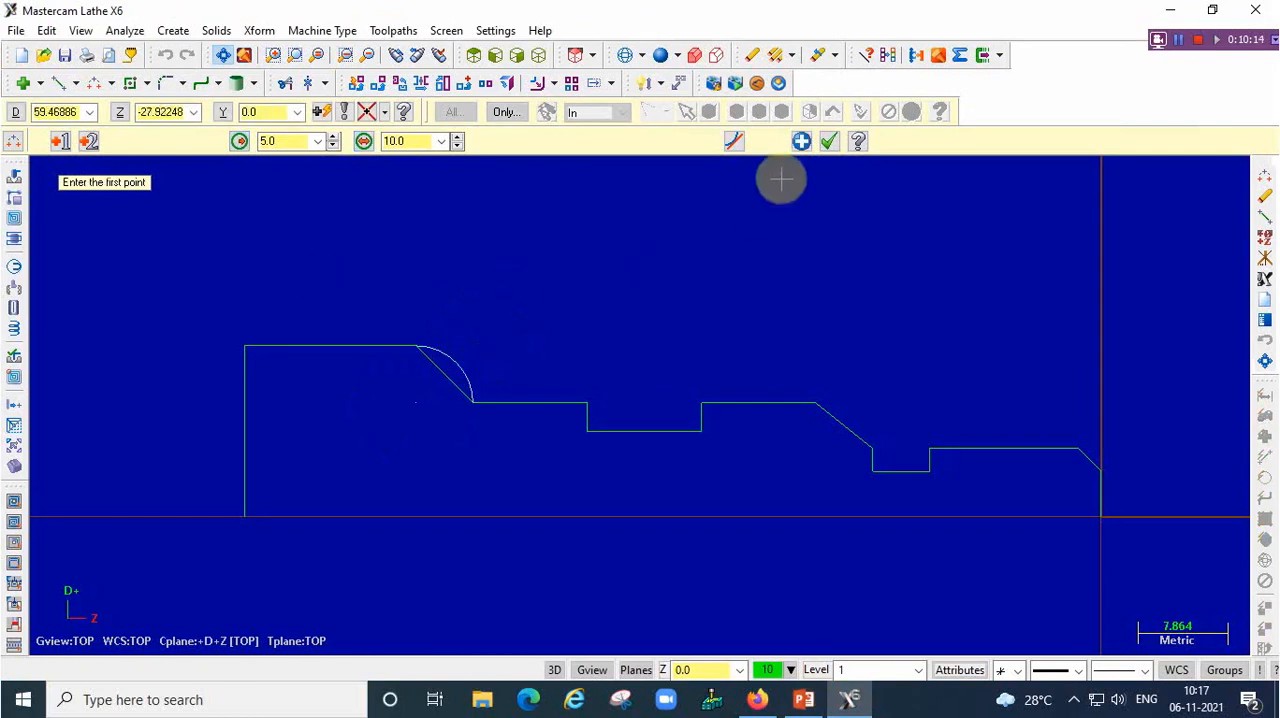
click(830, 142)
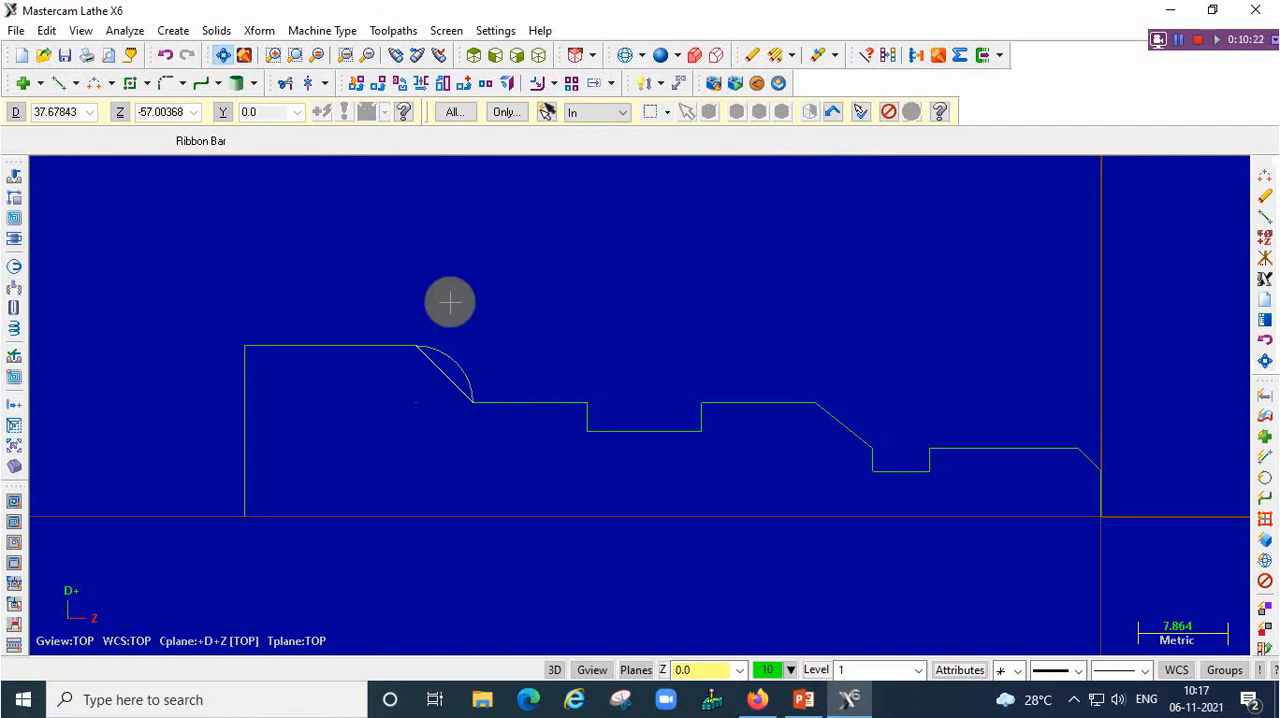
key(Delete)
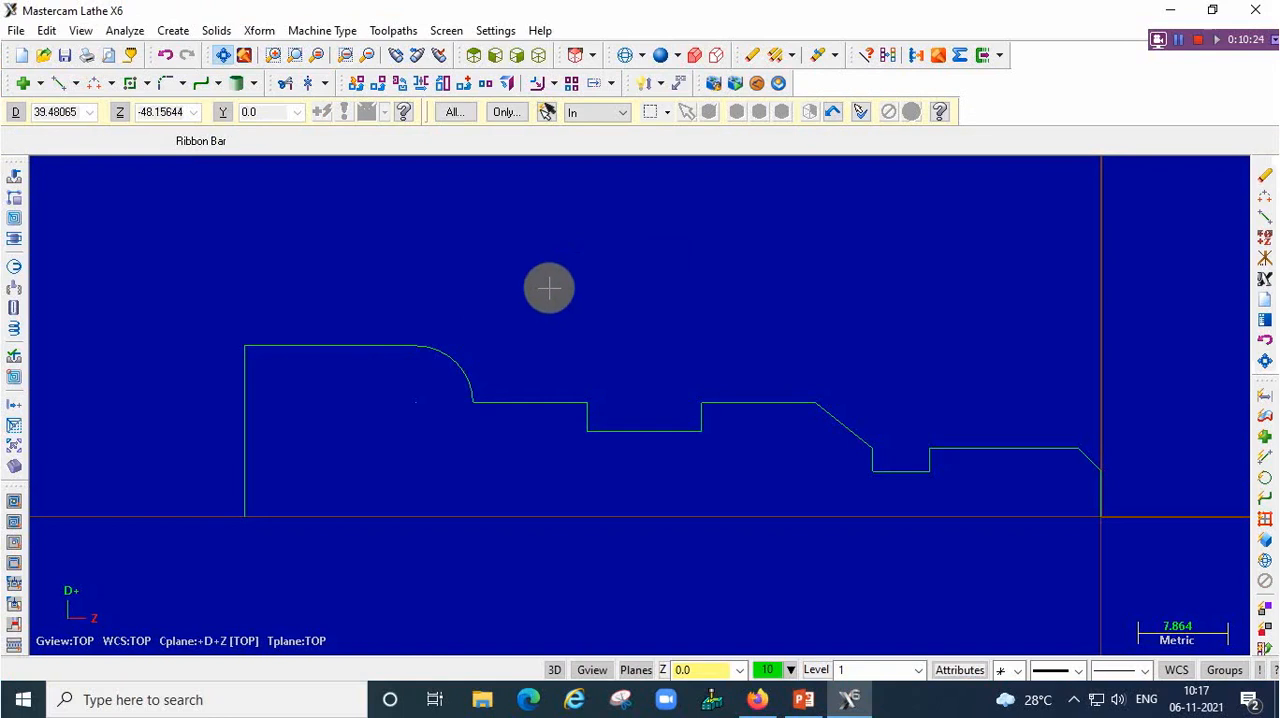
scroll(798, 486, up, 1)
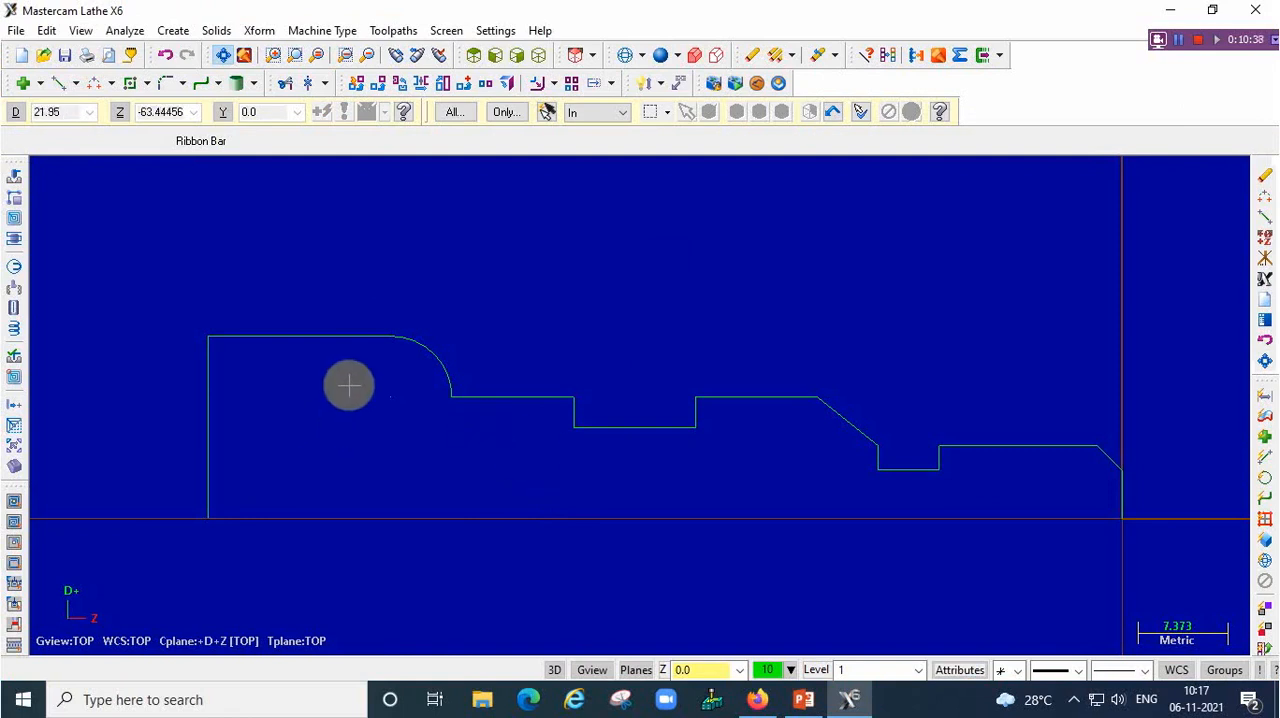
Show the Operations Manager and try to delete Machine Group-1
key(alt+o)
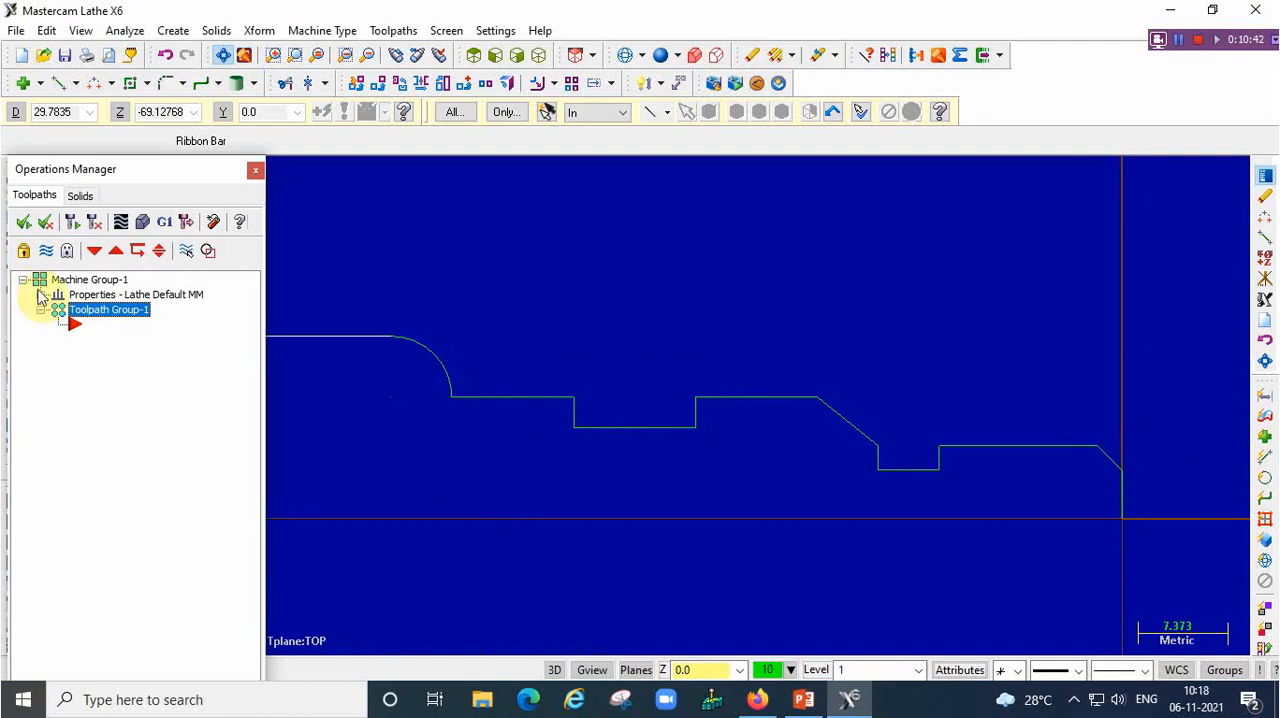
click(66, 282)
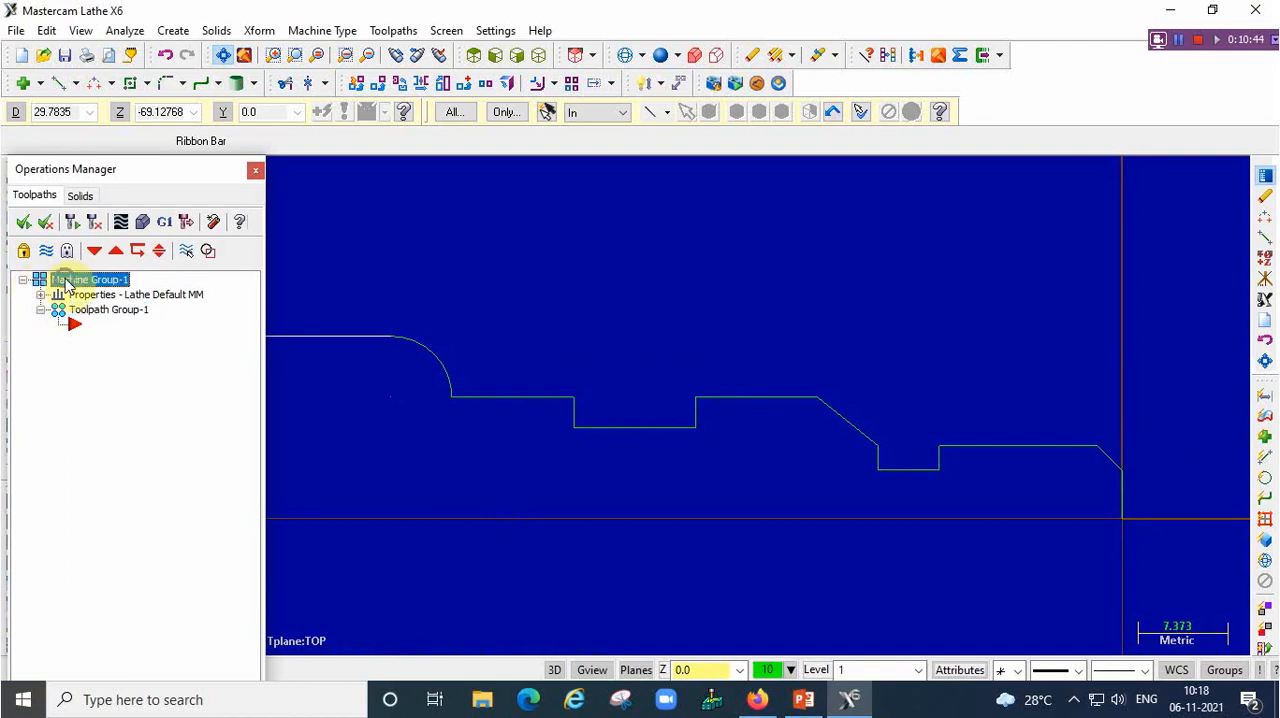
right_click(66, 283)
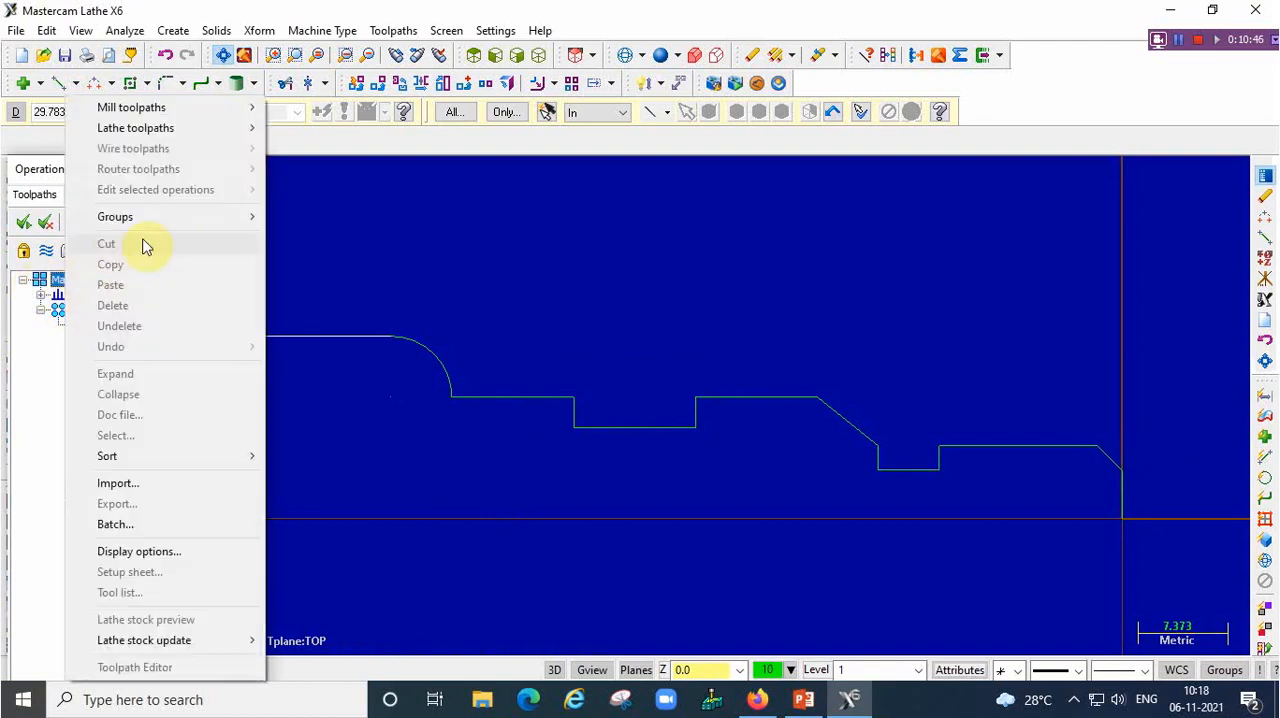
mouse_move(180, 218)
click(308, 286)
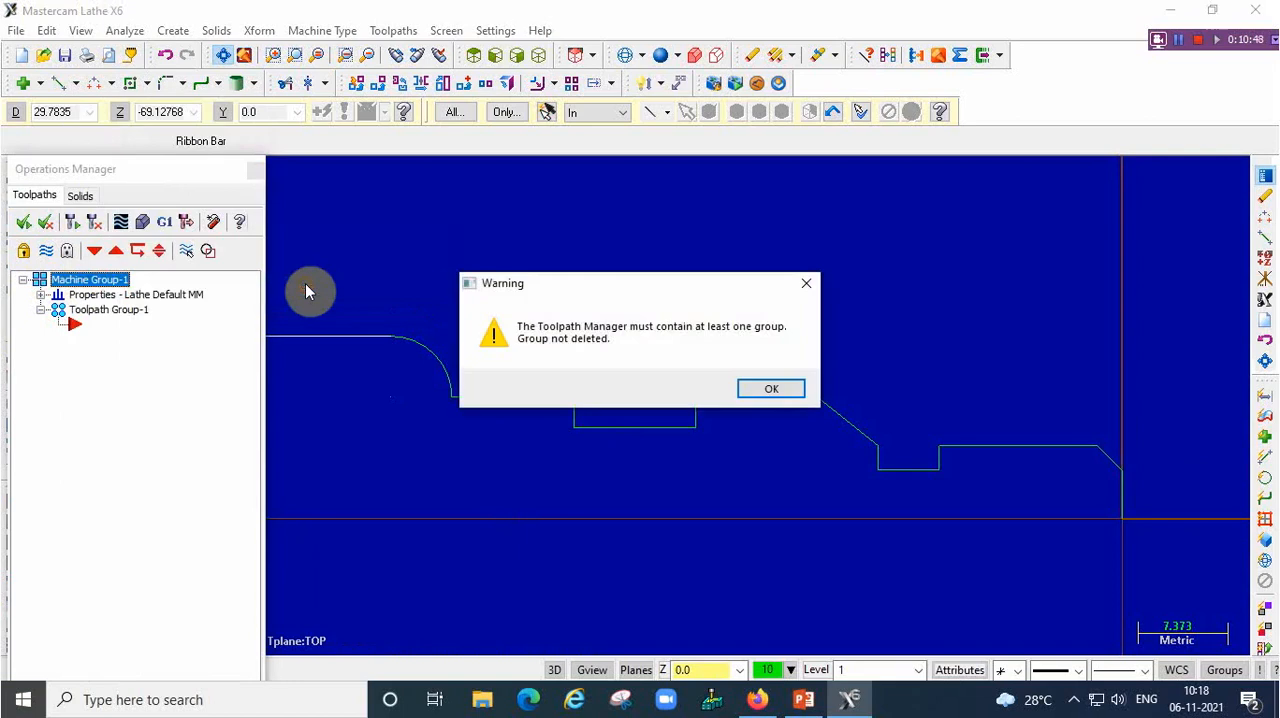
click(765, 385)
Delete the toolpath group under Machine Group-1 and try again to delete the machine group itself
click(91, 280)
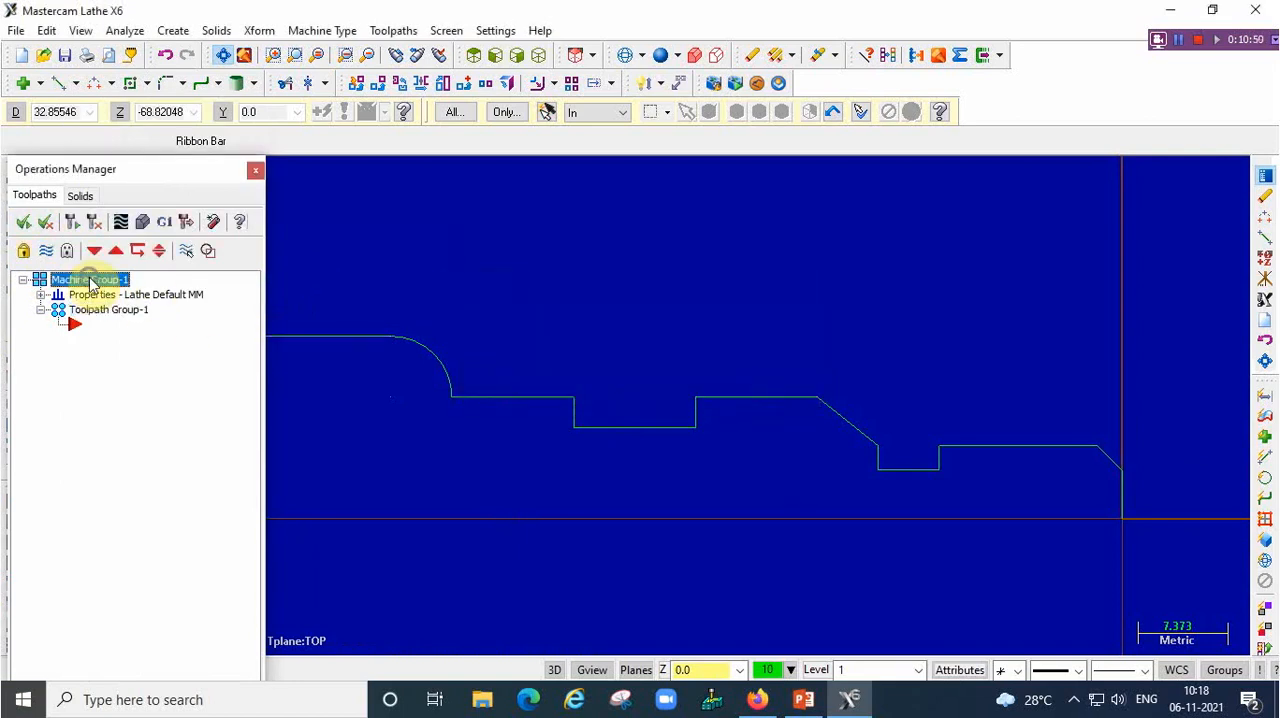
right_click(91, 281)
mouse_move(194, 219)
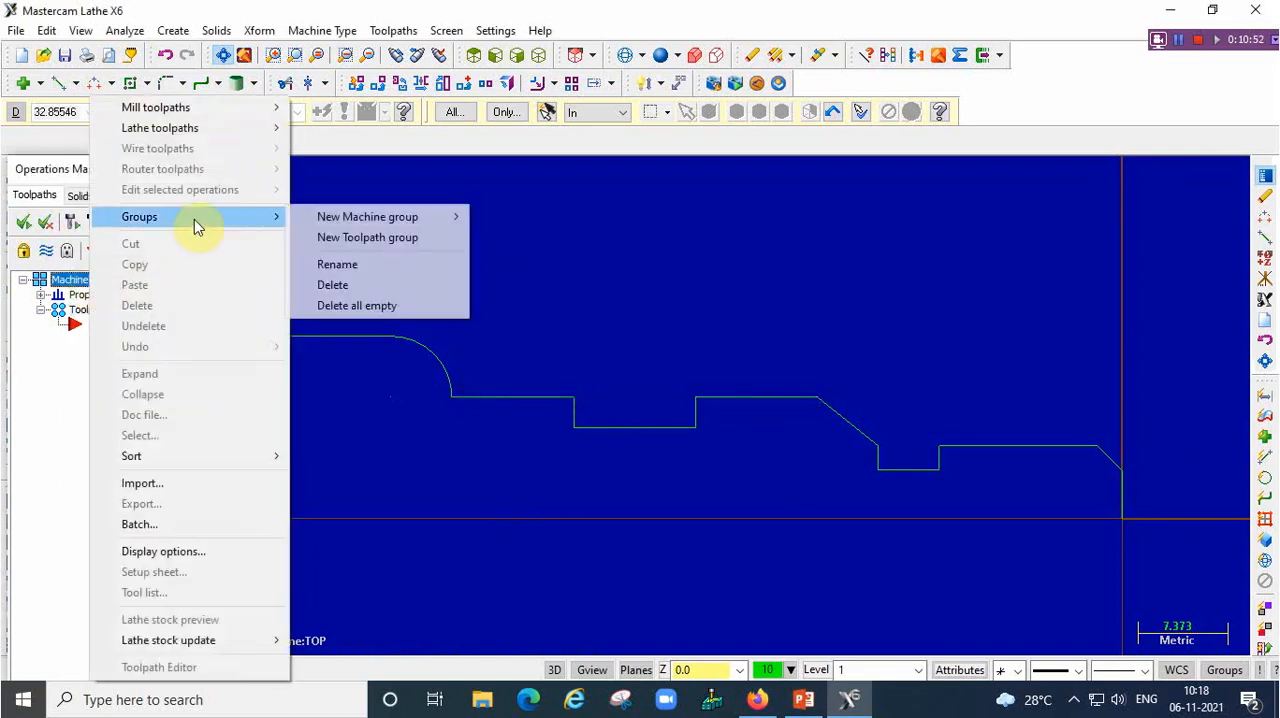
click(334, 285)
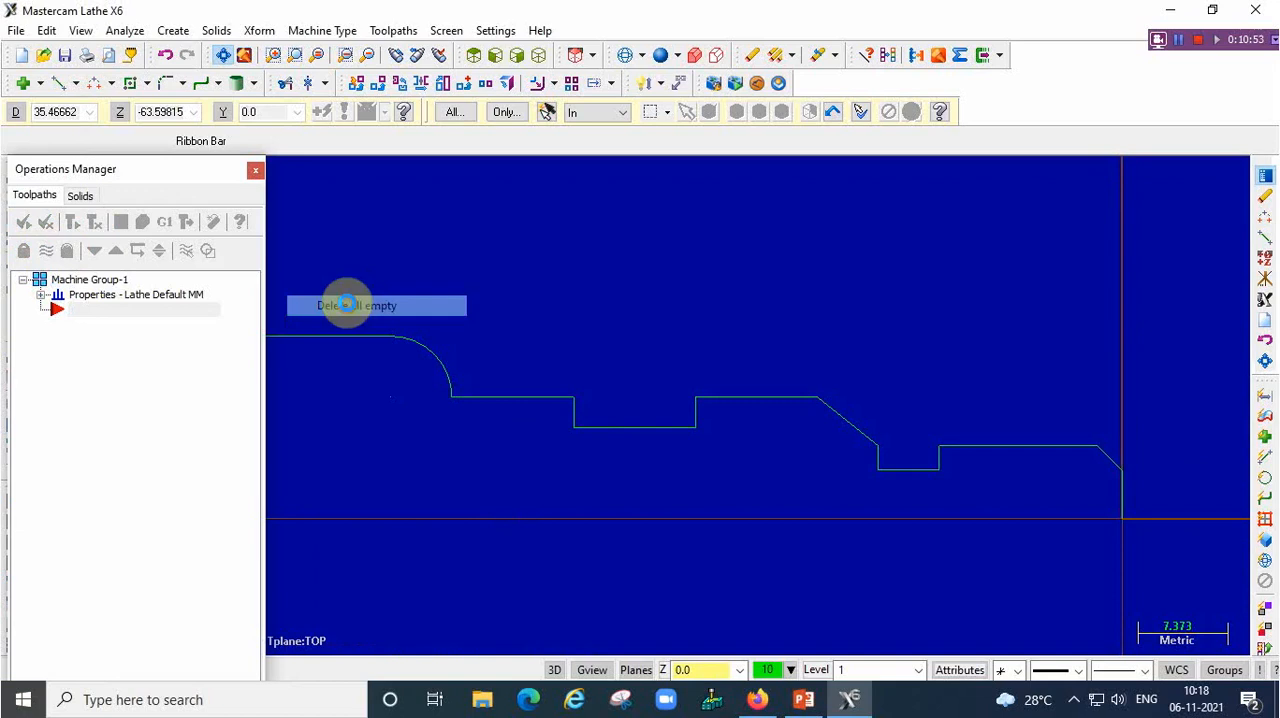
right_click(100, 285)
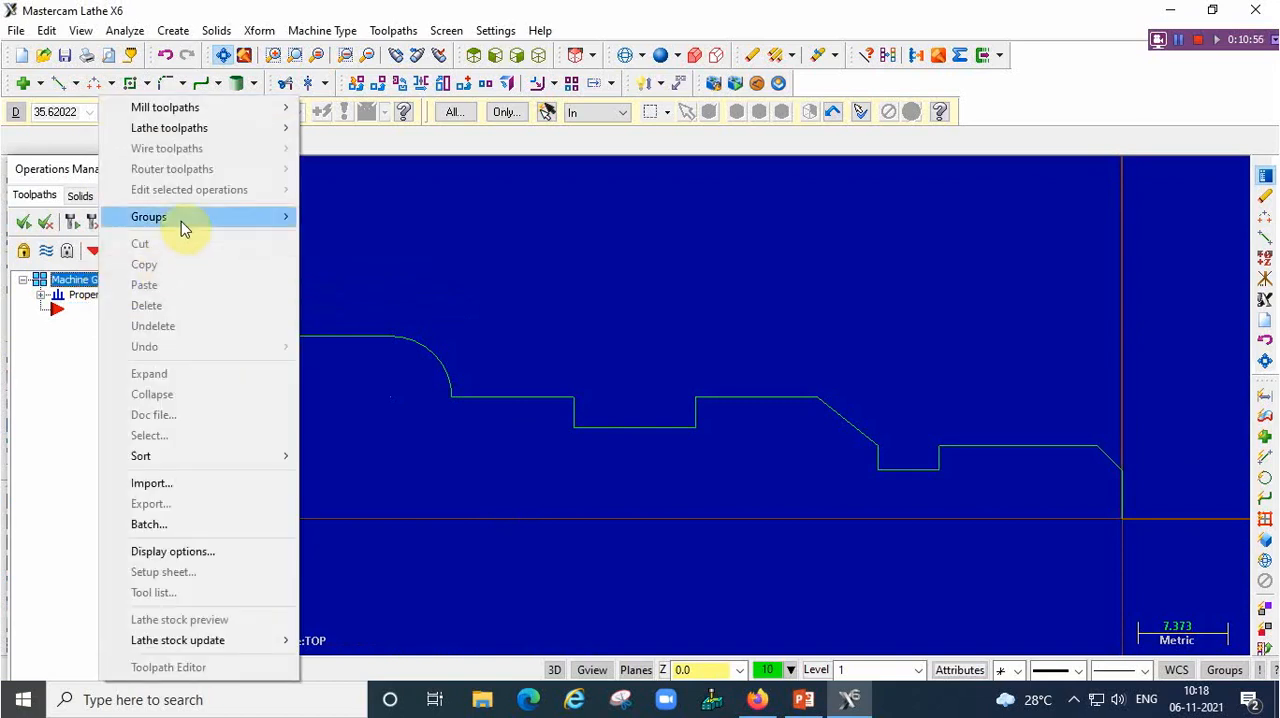
mouse_move(181, 221)
click(382, 284)
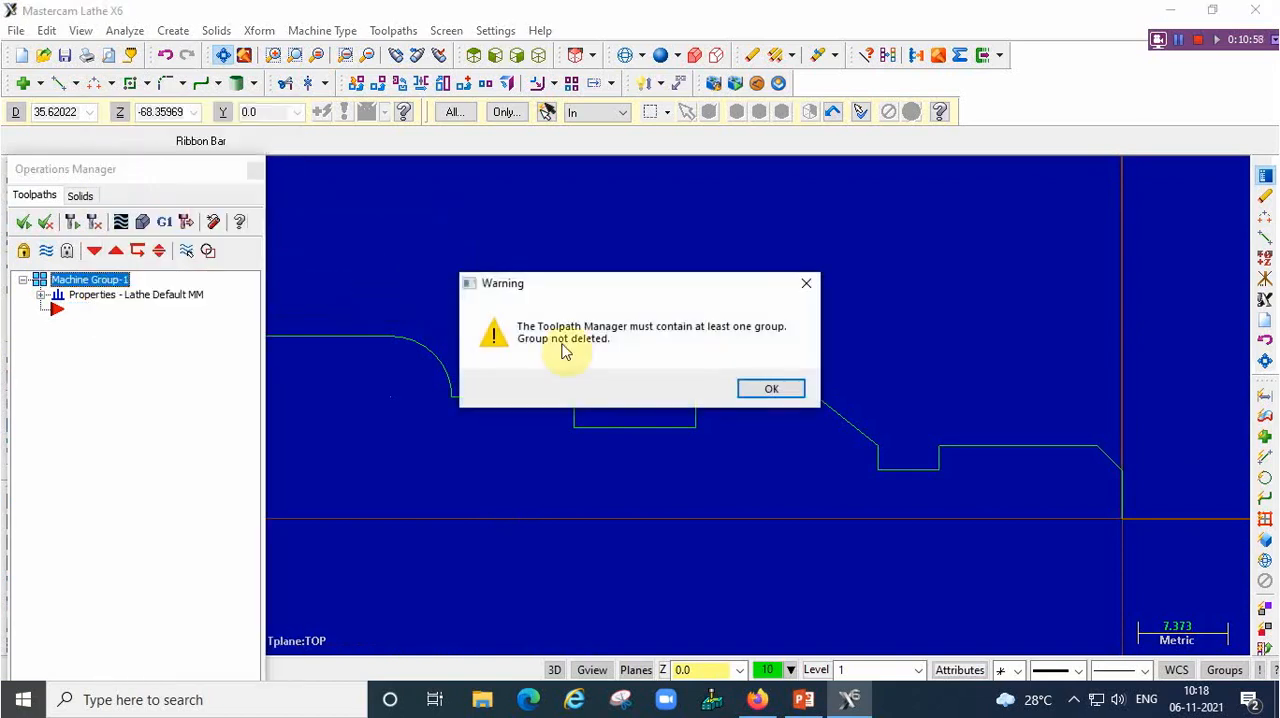
click(772, 390)
Delete all empty groups from the Operations Manager
click(126, 294)
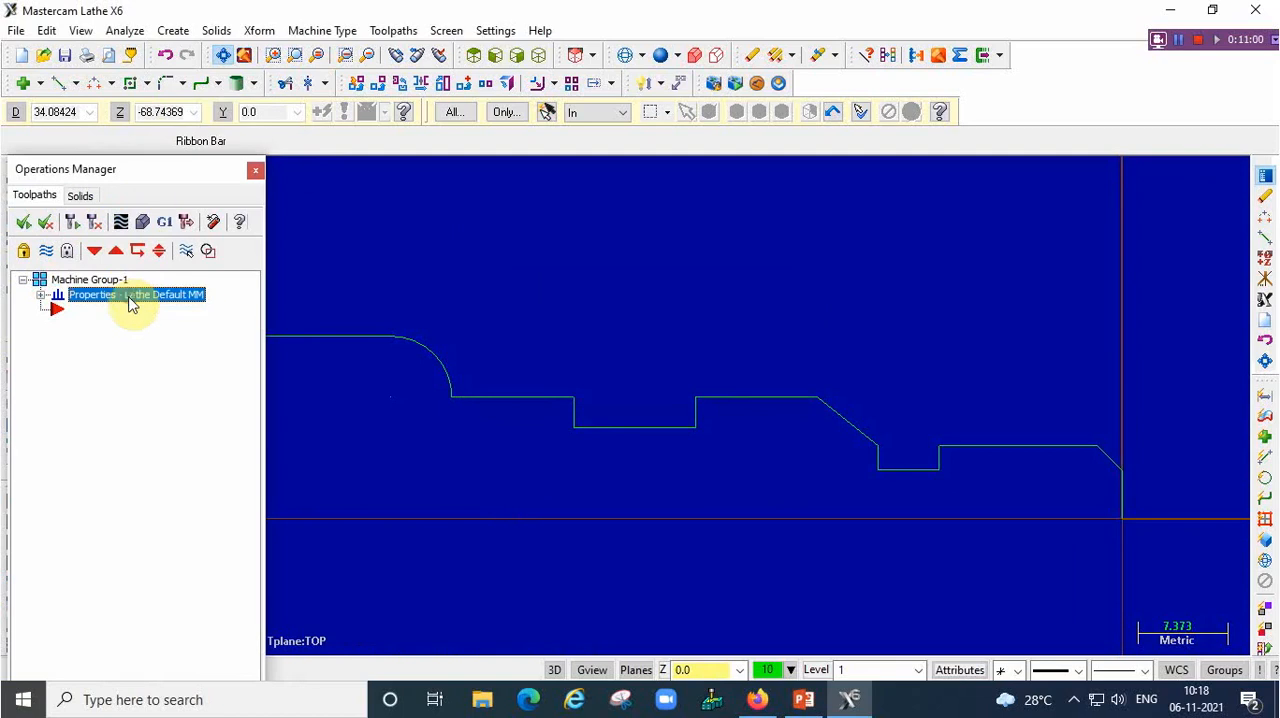
right_click(128, 294)
mouse_move(203, 217)
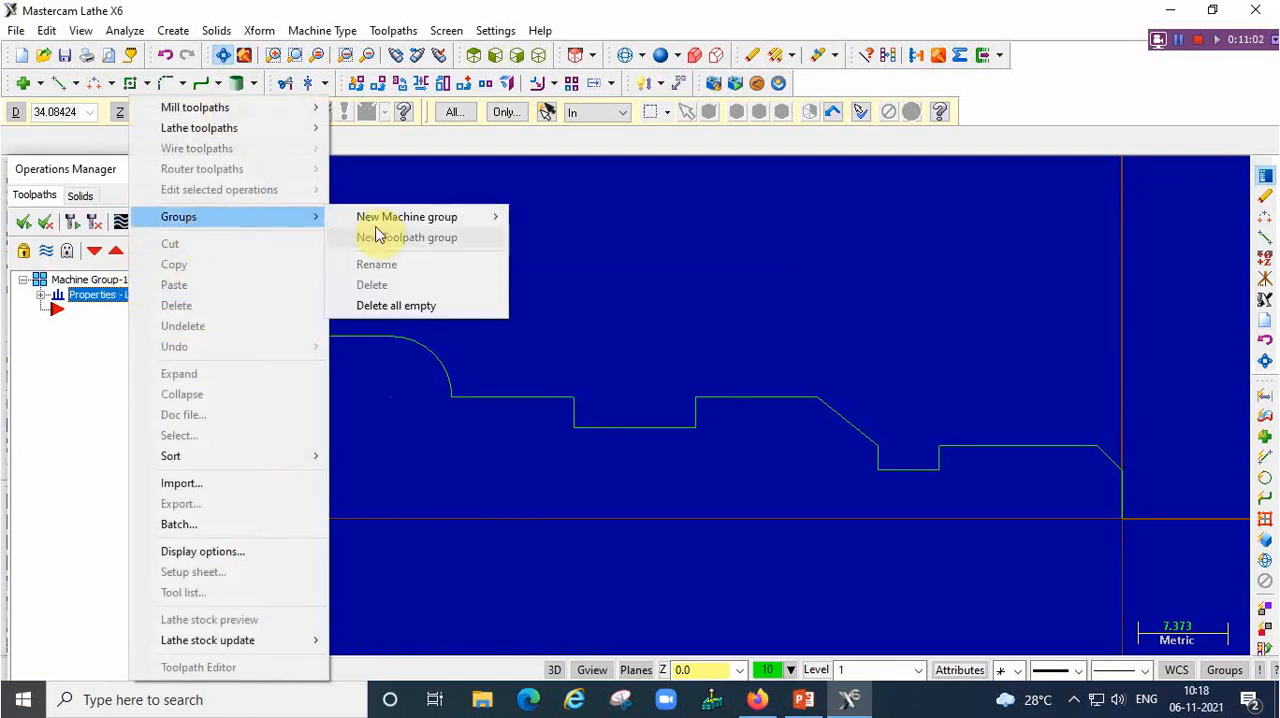
click(393, 305)
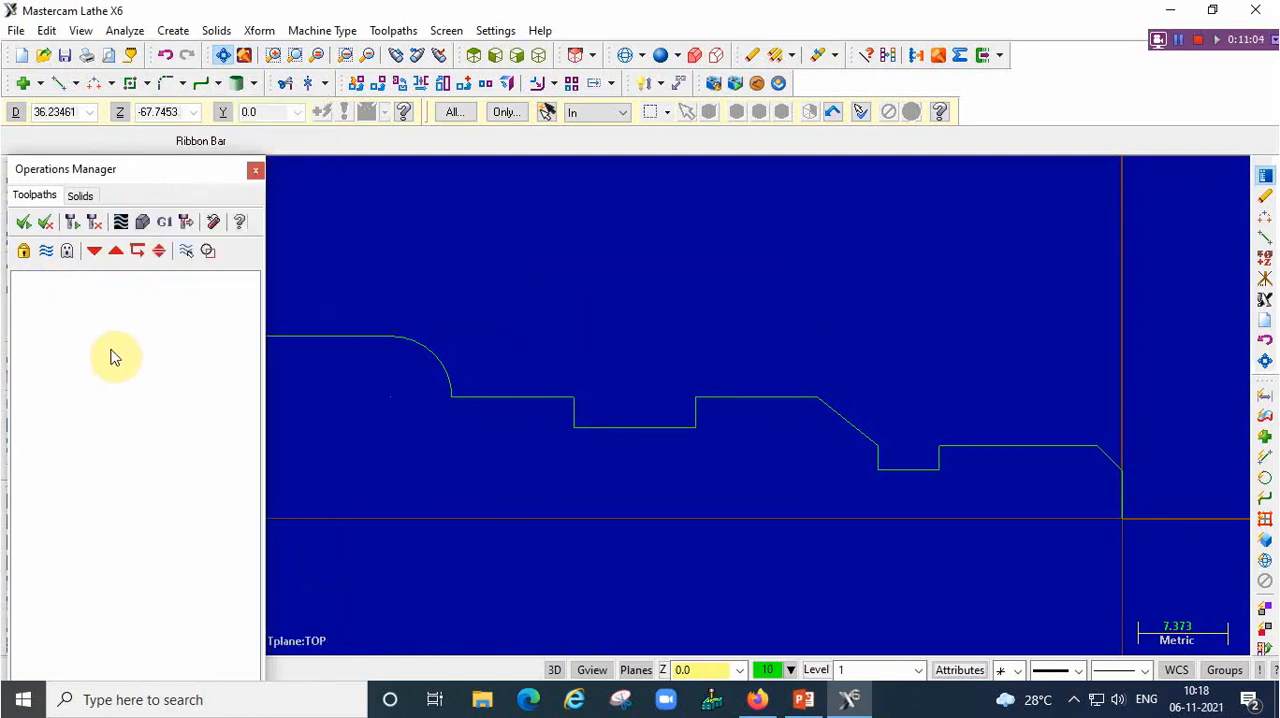
Set the machine type to the default lathe to create a new machine group
scroll(432, 383, down, 2)
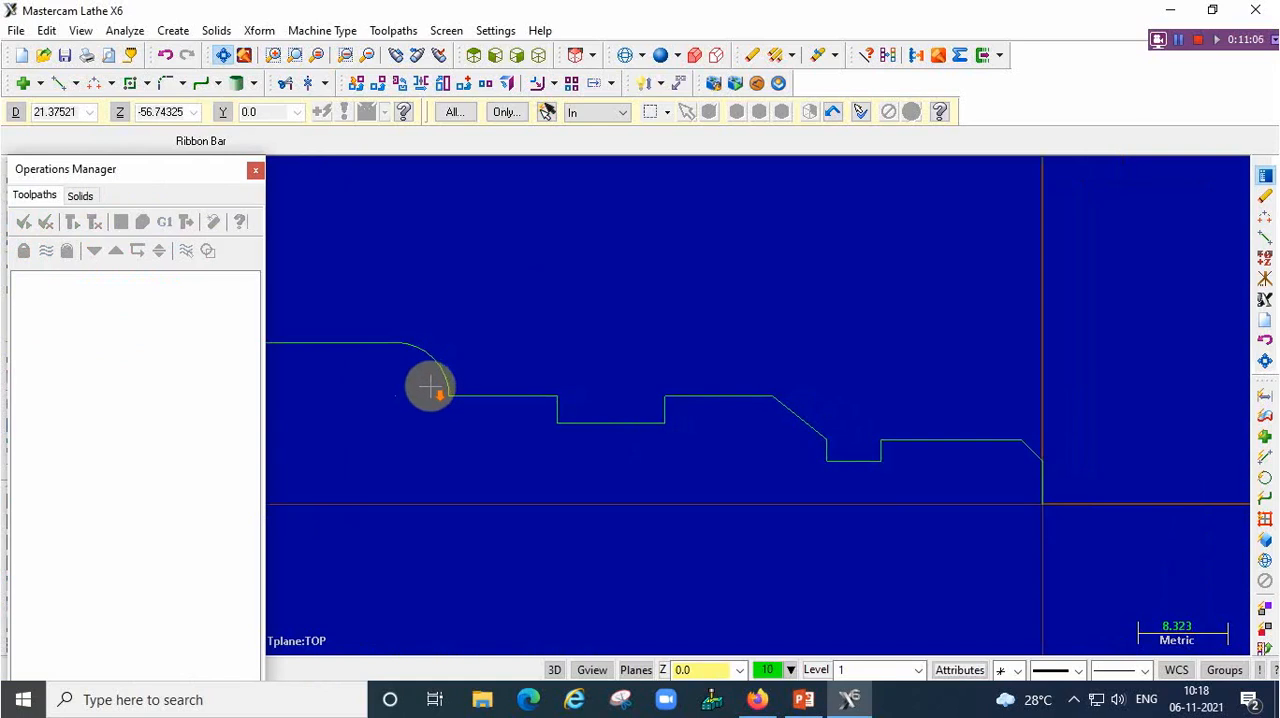
click(333, 32)
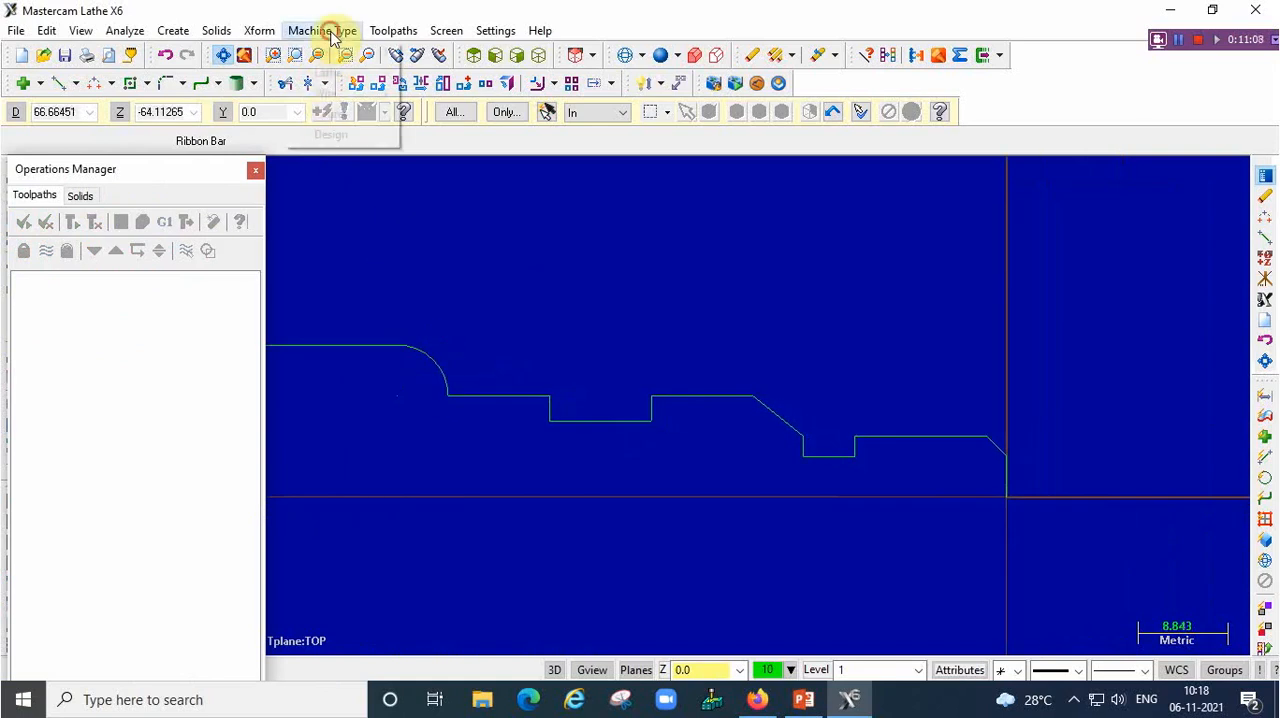
mouse_move(367, 59)
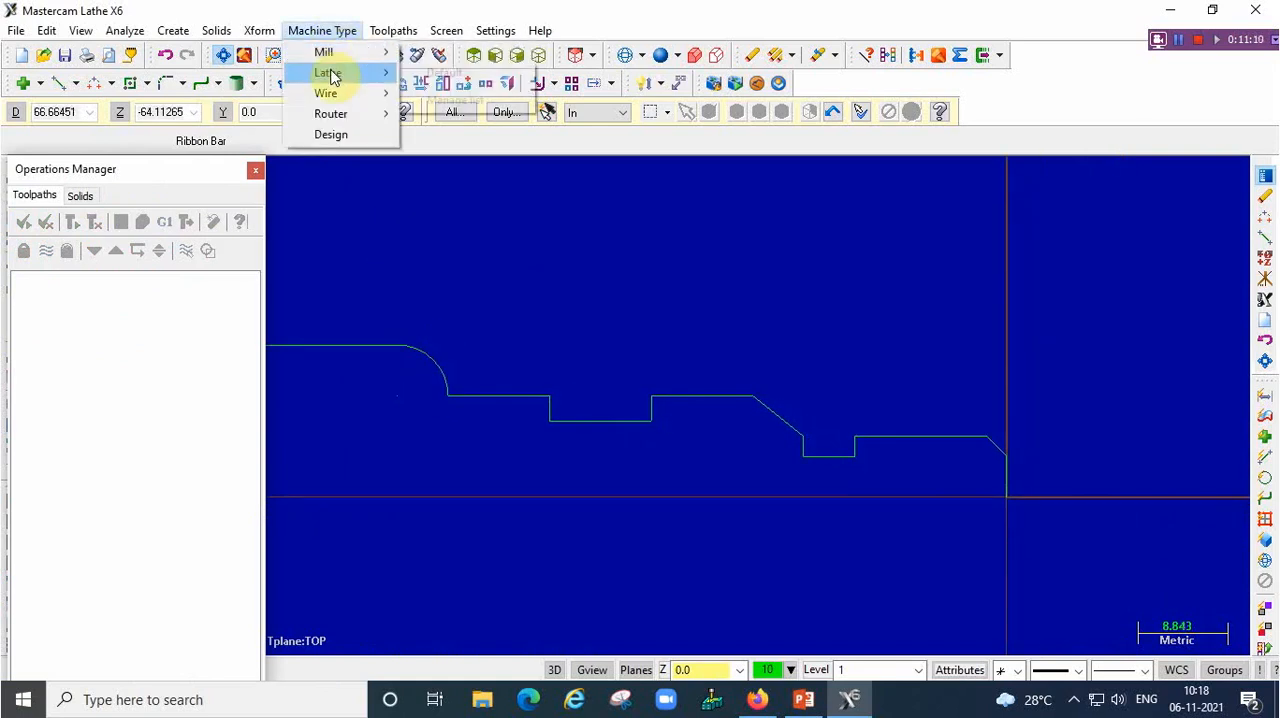
mouse_move(386, 97)
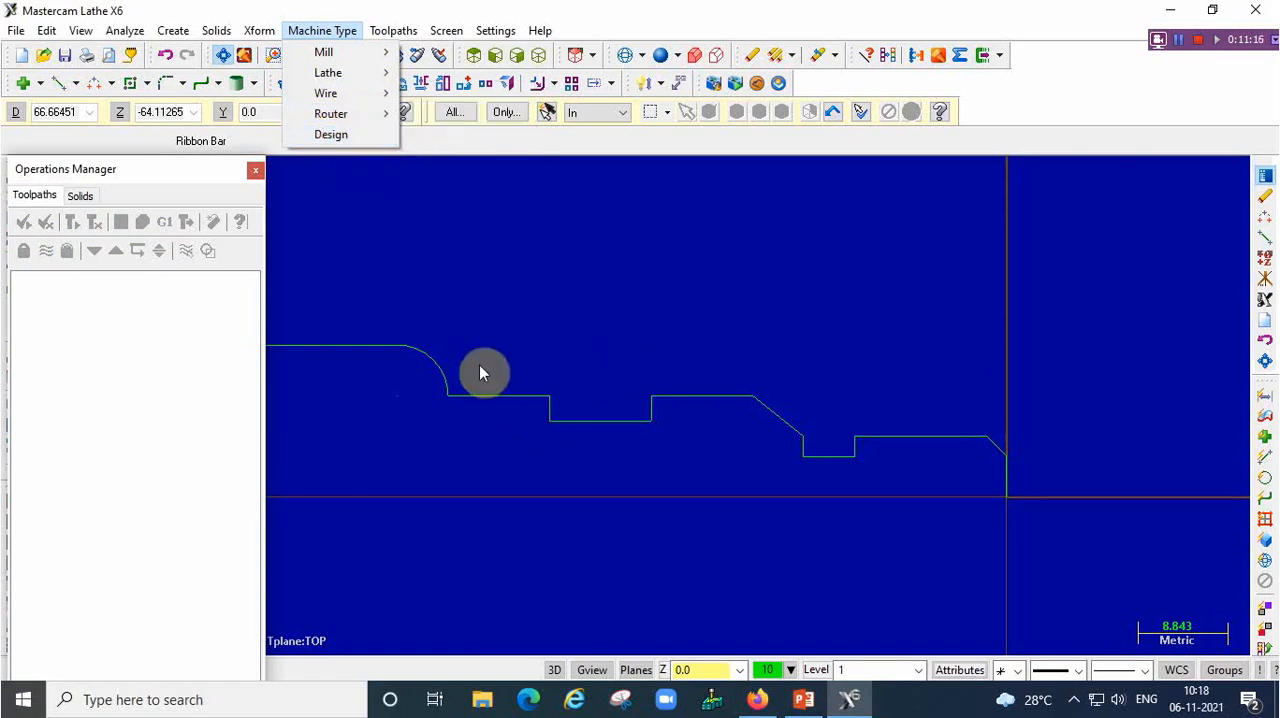
mouse_move(325, 74)
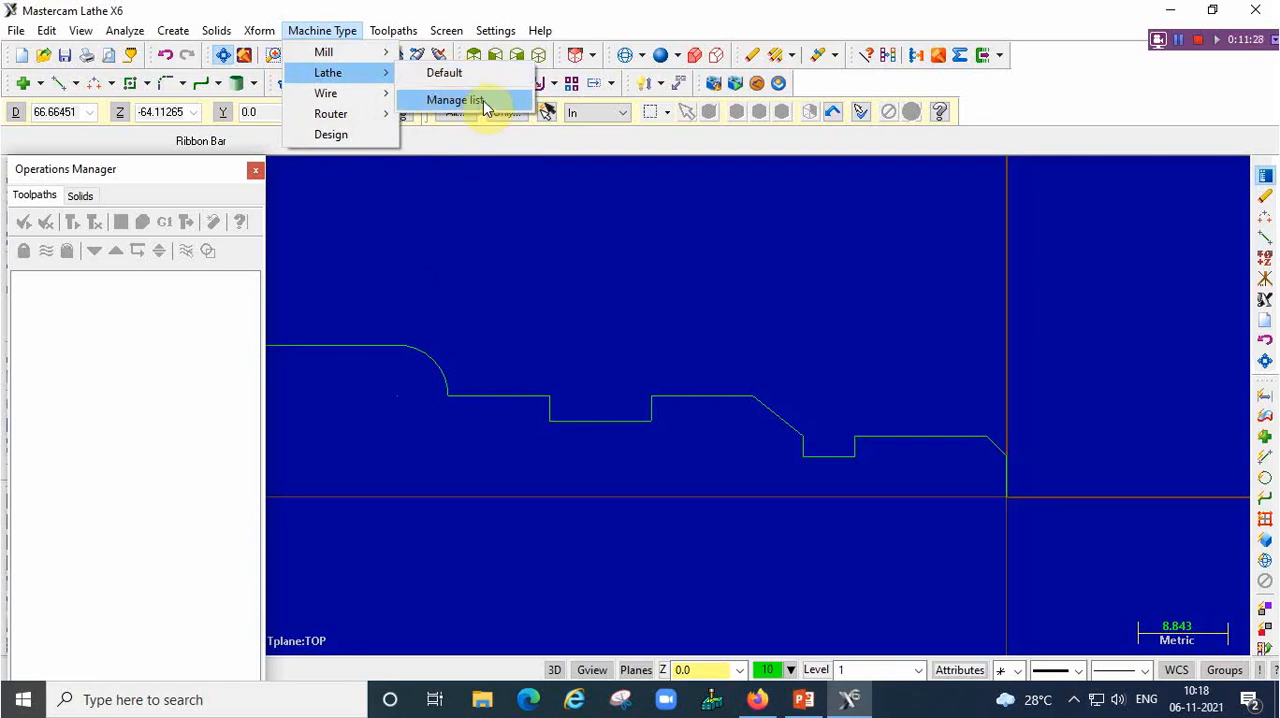
click(440, 75)
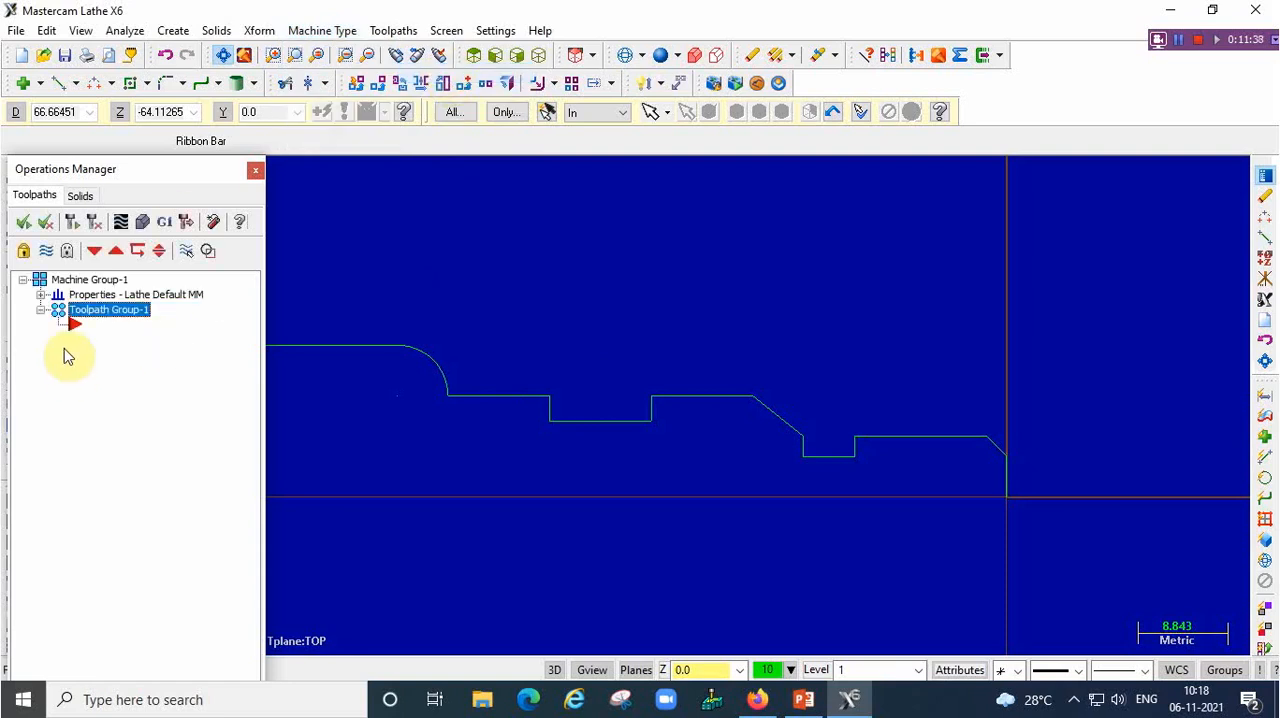
Open the file properties of the new machine group and enable output of the machine name to NC
click(40, 294)
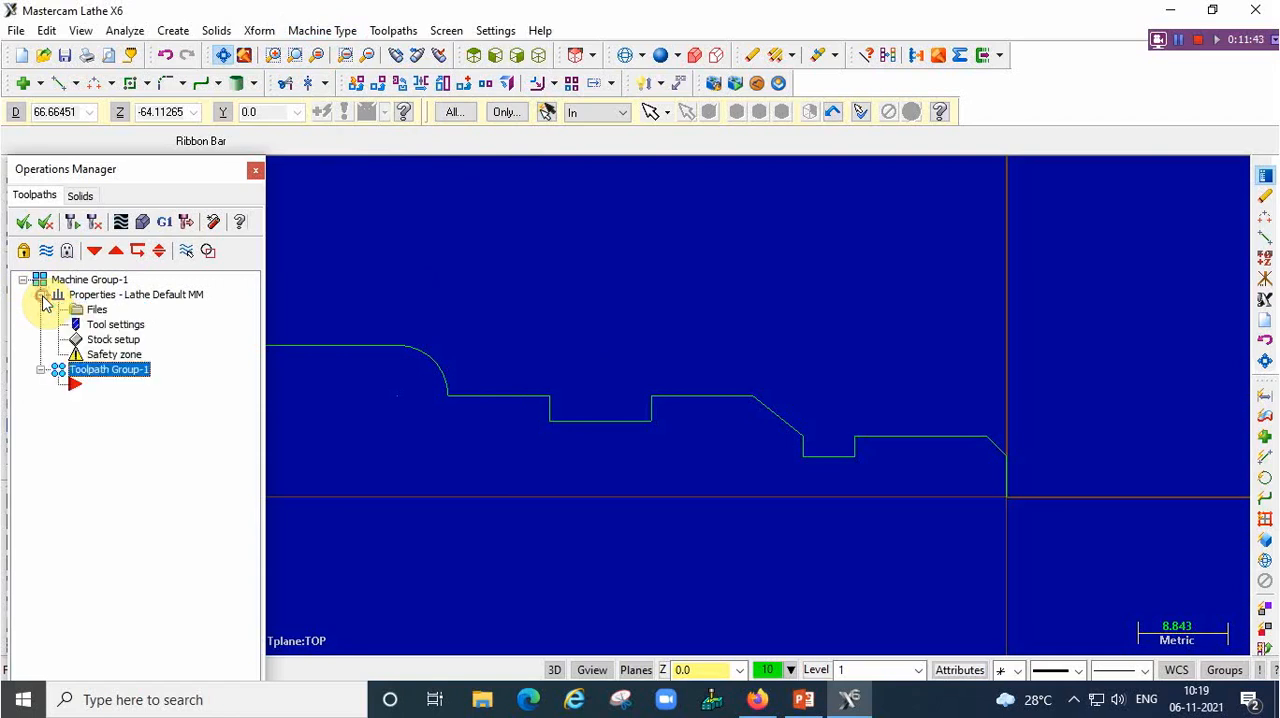
click(97, 311)
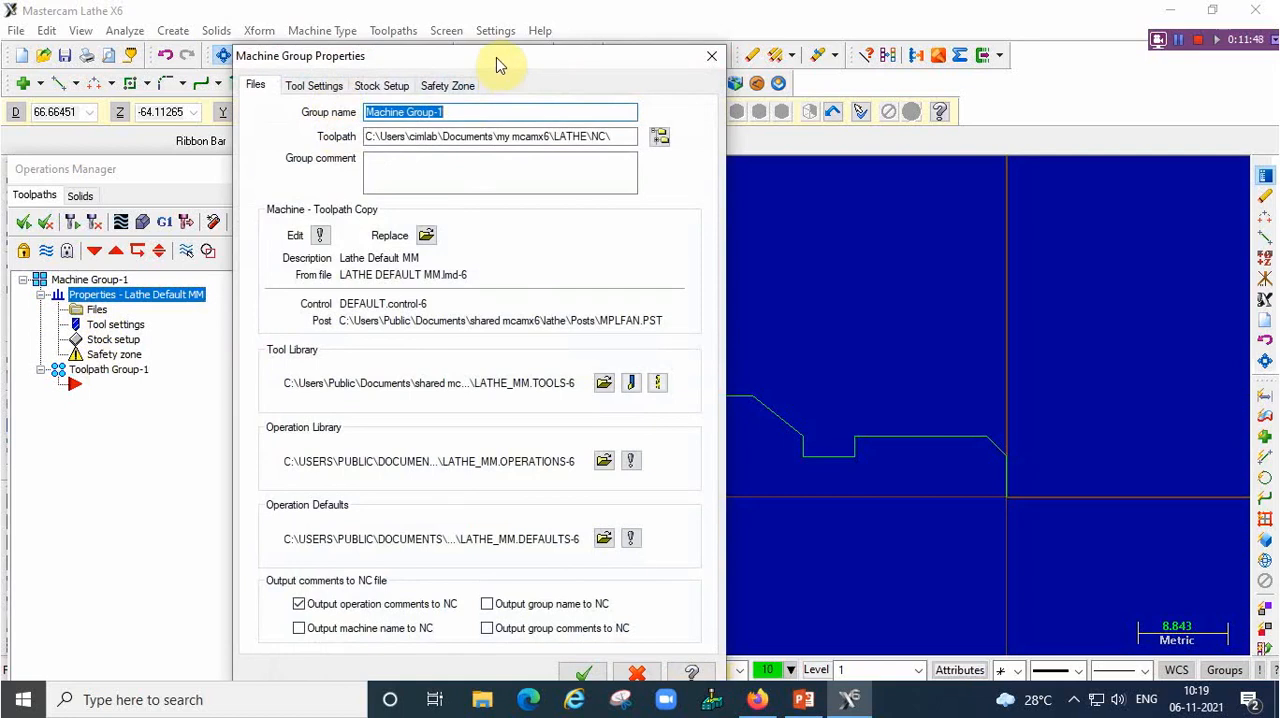
drag(500, 60, 620, 52)
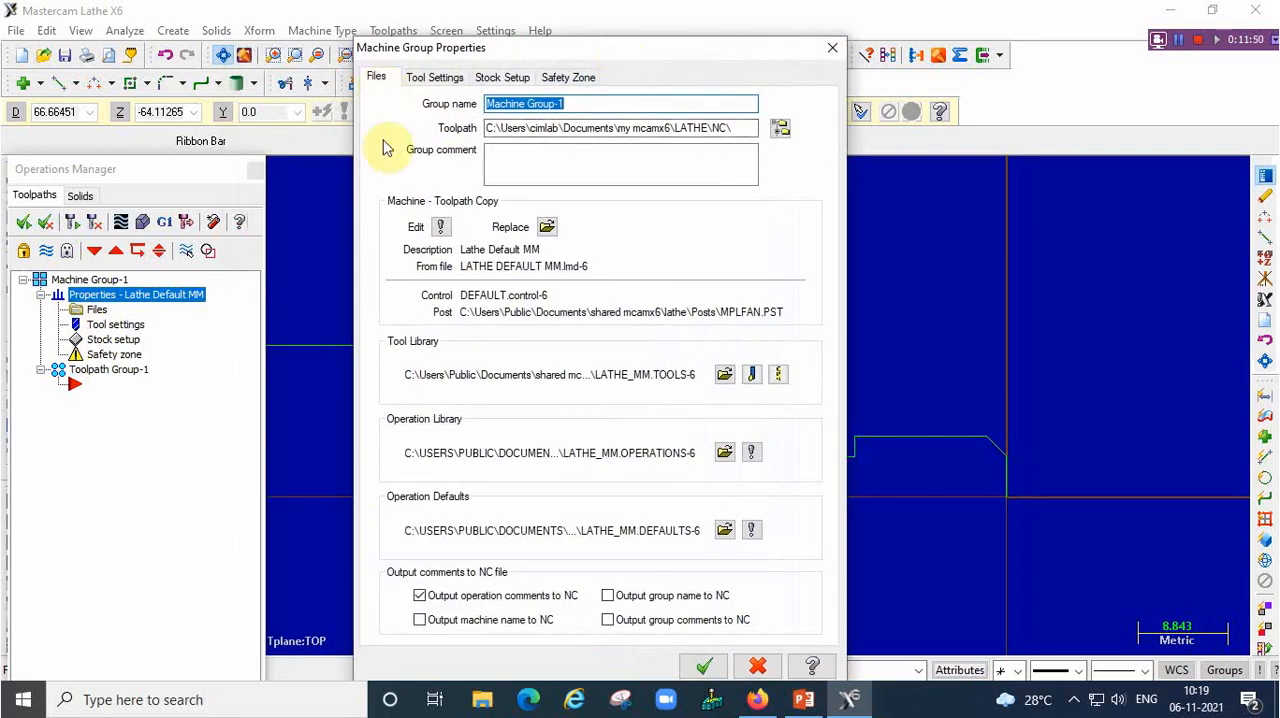
click(419, 621)
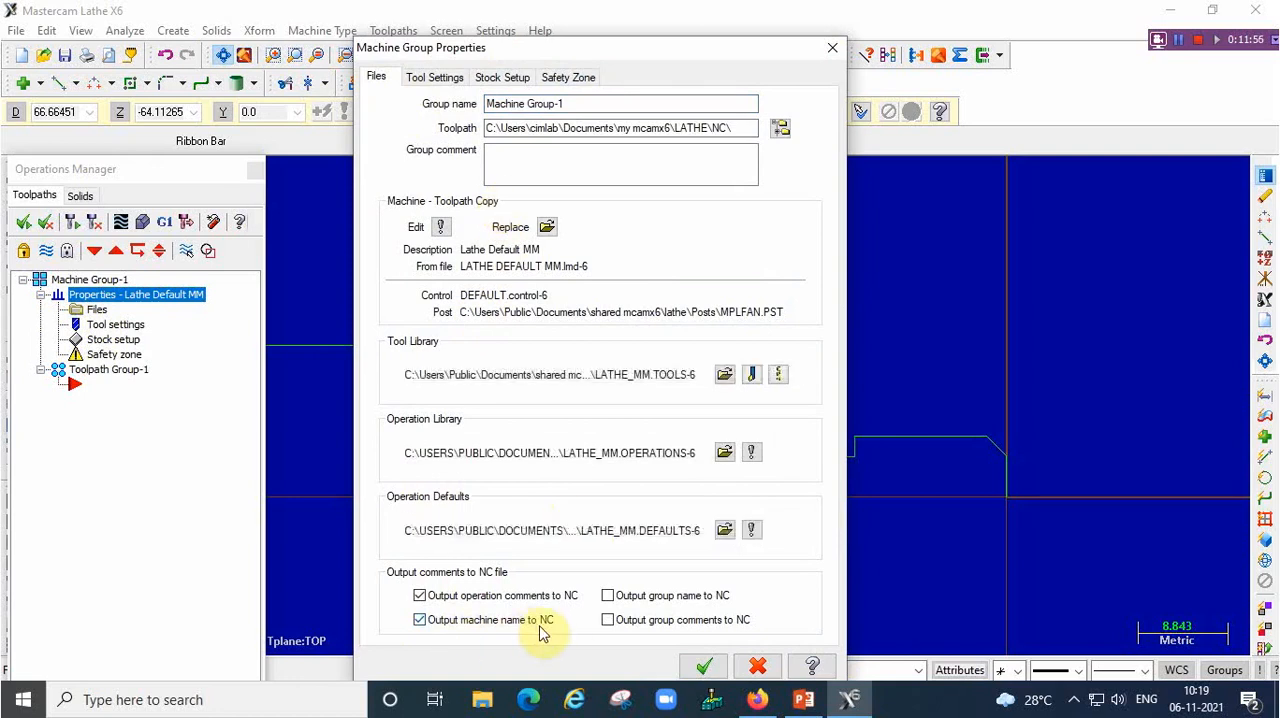
In the tool settings, set the program number to 2222 and enable sequential tool numbering and duplicate tool number warnings
click(436, 77)
click(498, 123)
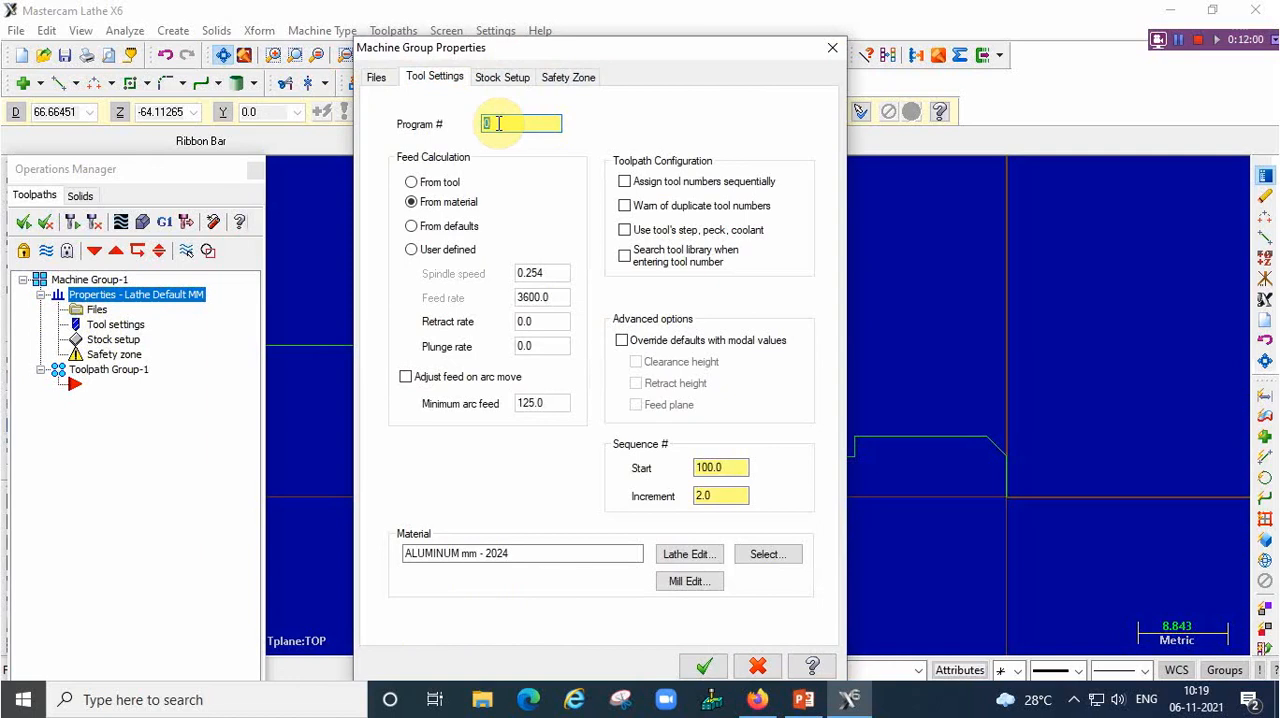
text(2222)
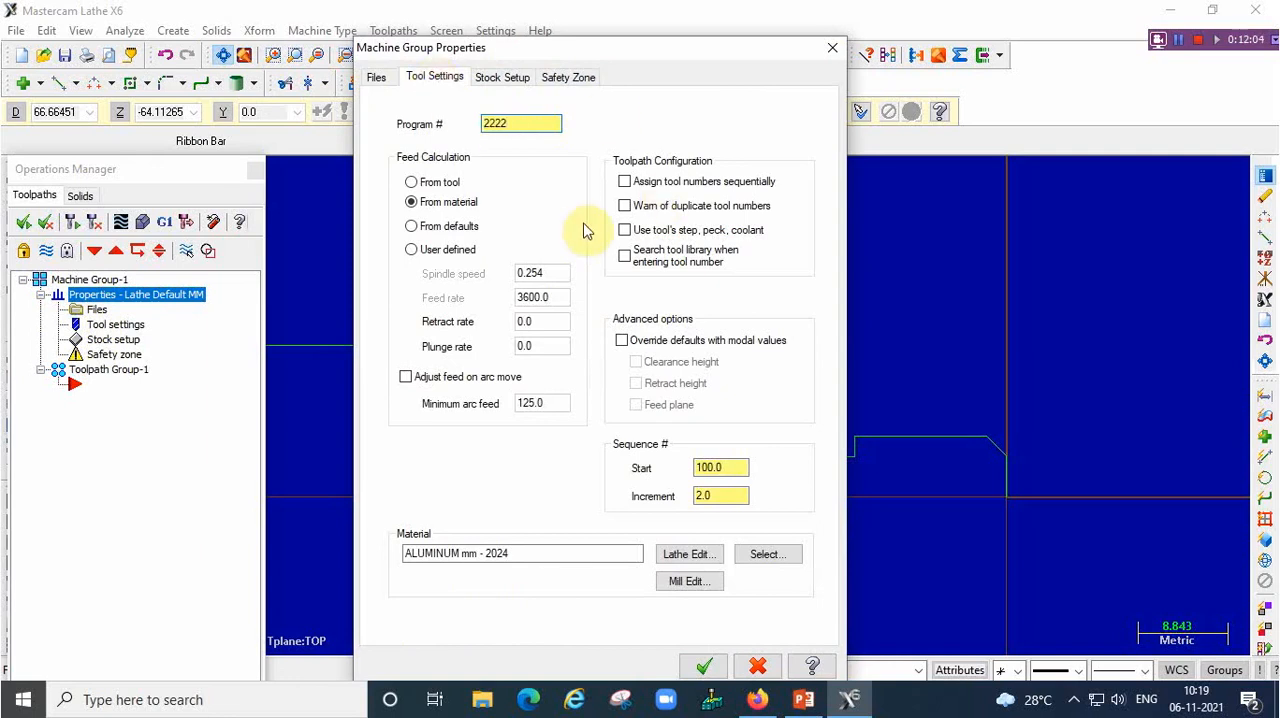
click(628, 185)
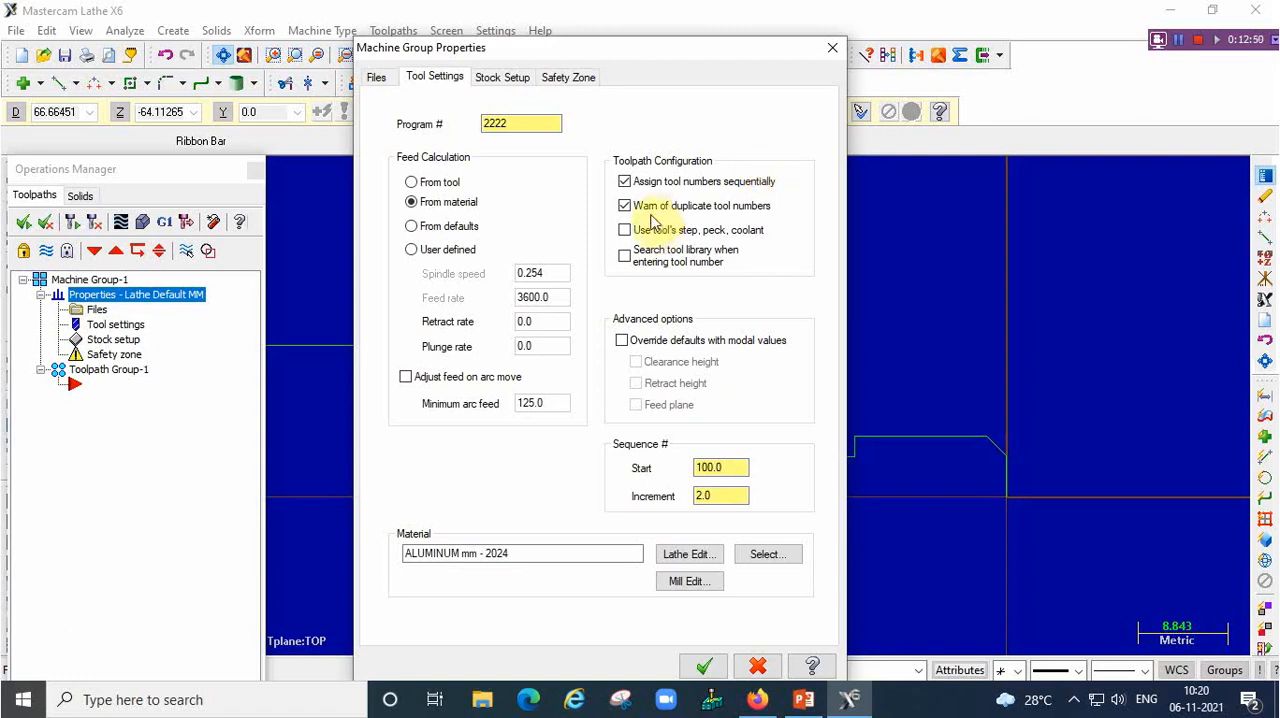
Override defaults with modal values for clearance height, retract height and feed plane, and enable feed adjustment on arc moves
click(622, 342)
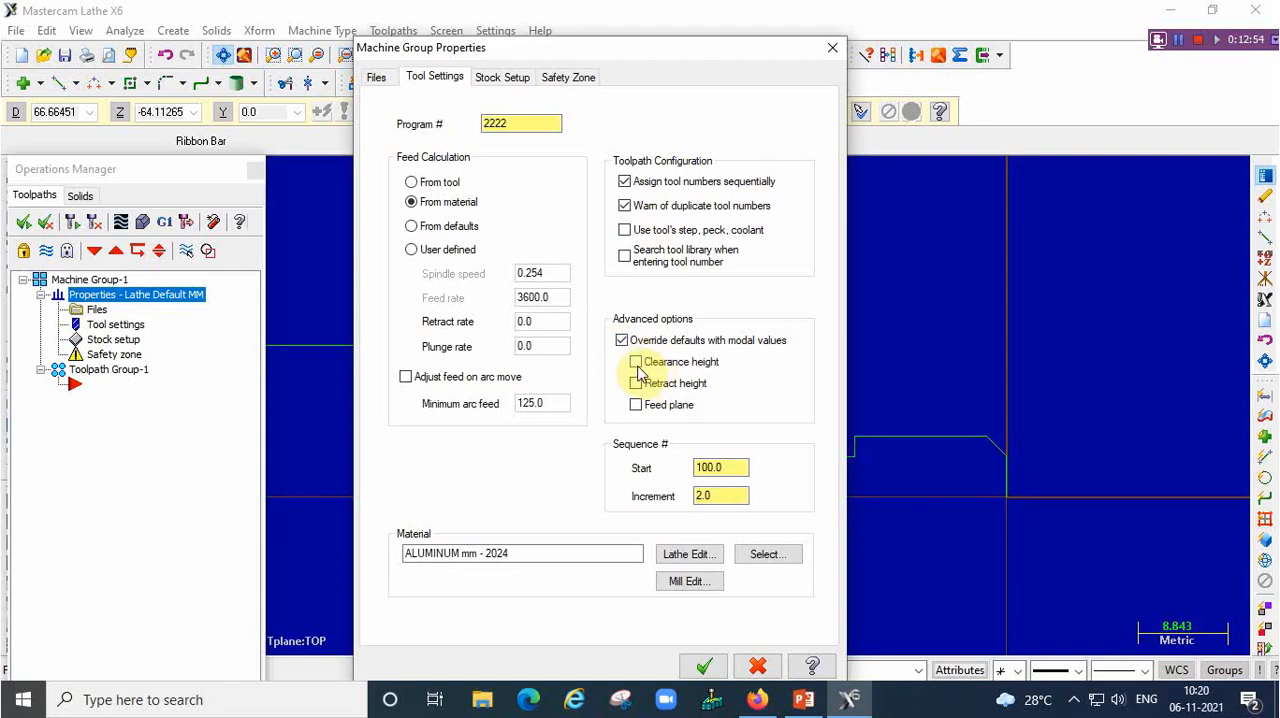
click(636, 363)
click(636, 384)
click(636, 405)
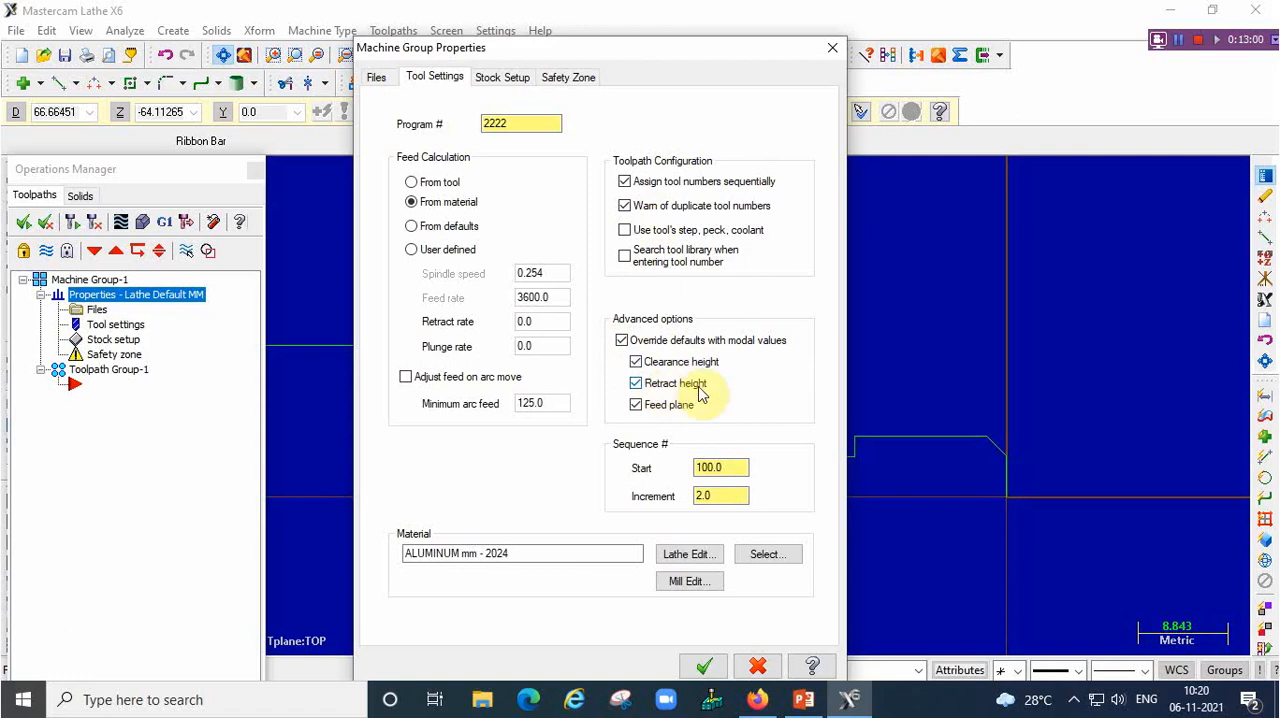
click(406, 380)
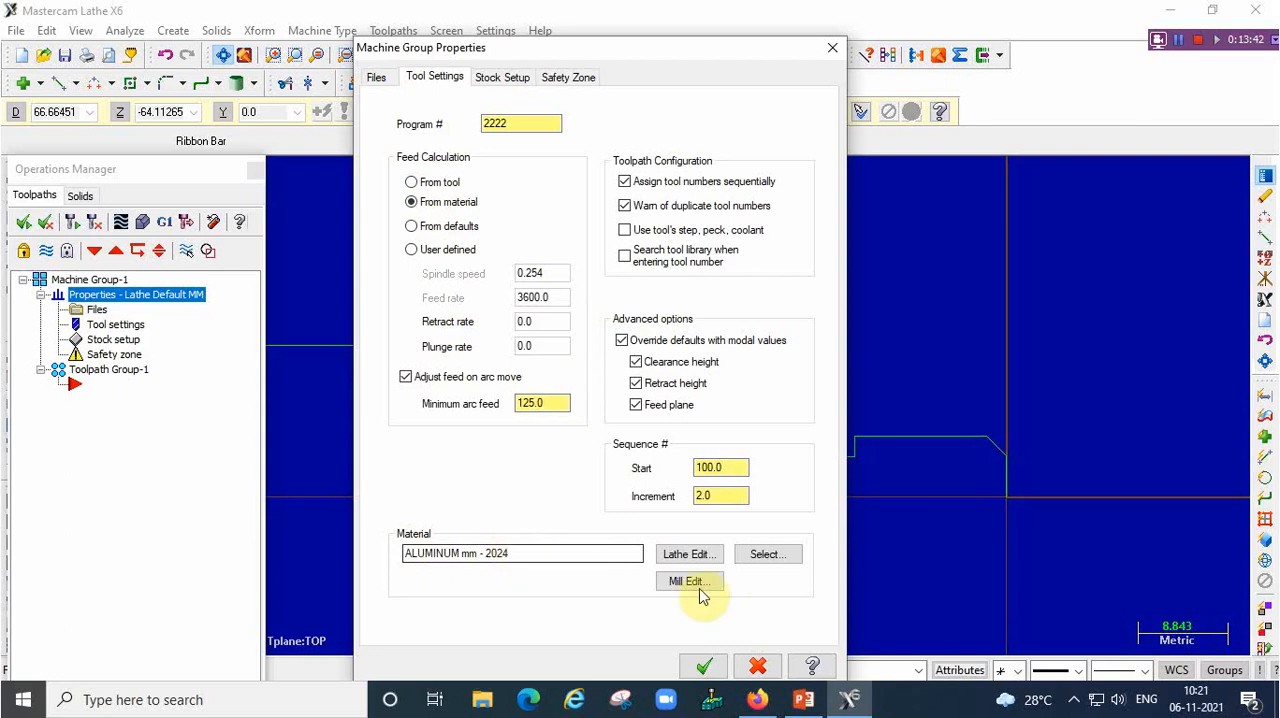
Choose ALUMINUM mm - 7075 from the lathe material library as the stock material
click(762, 554)
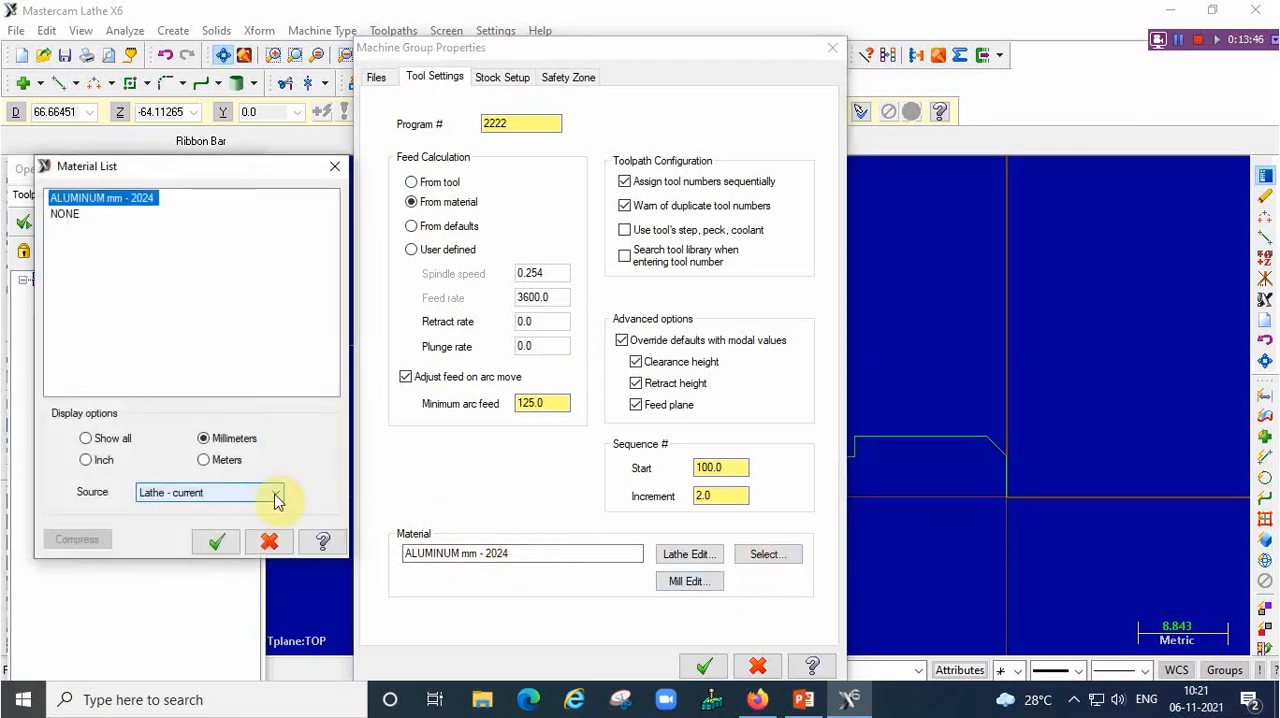
click(276, 493)
click(220, 536)
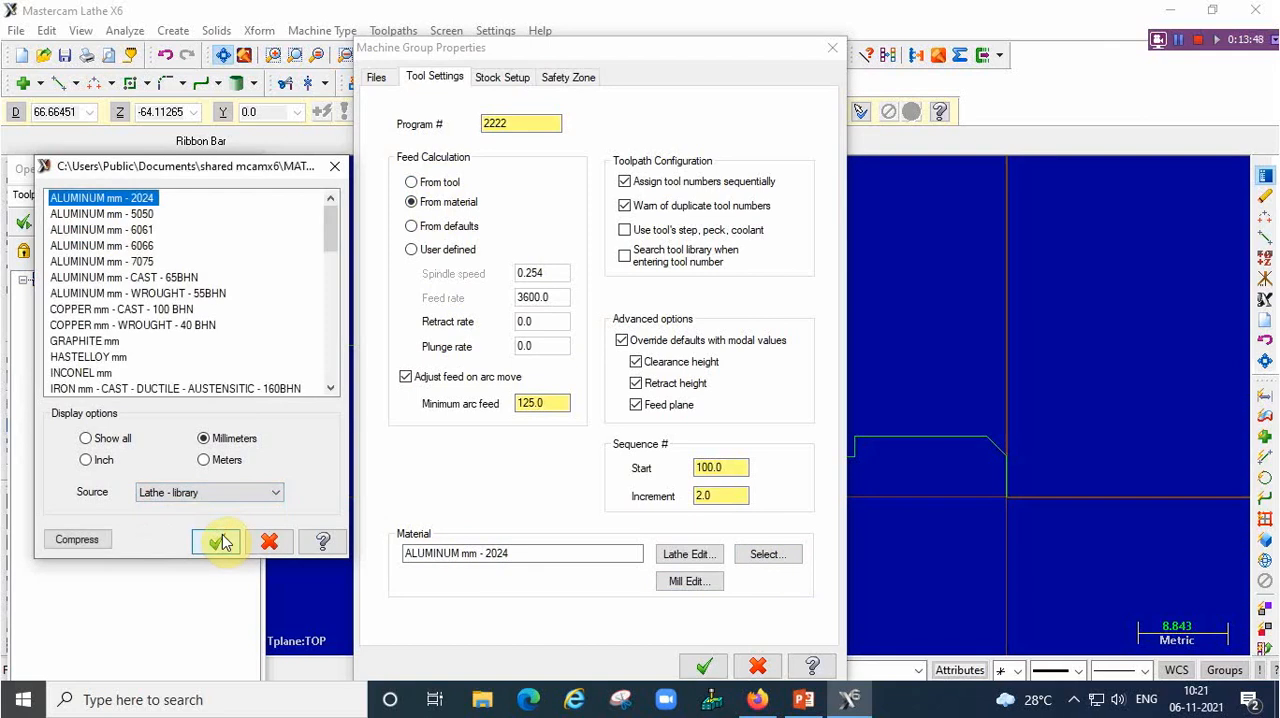
click(124, 263)
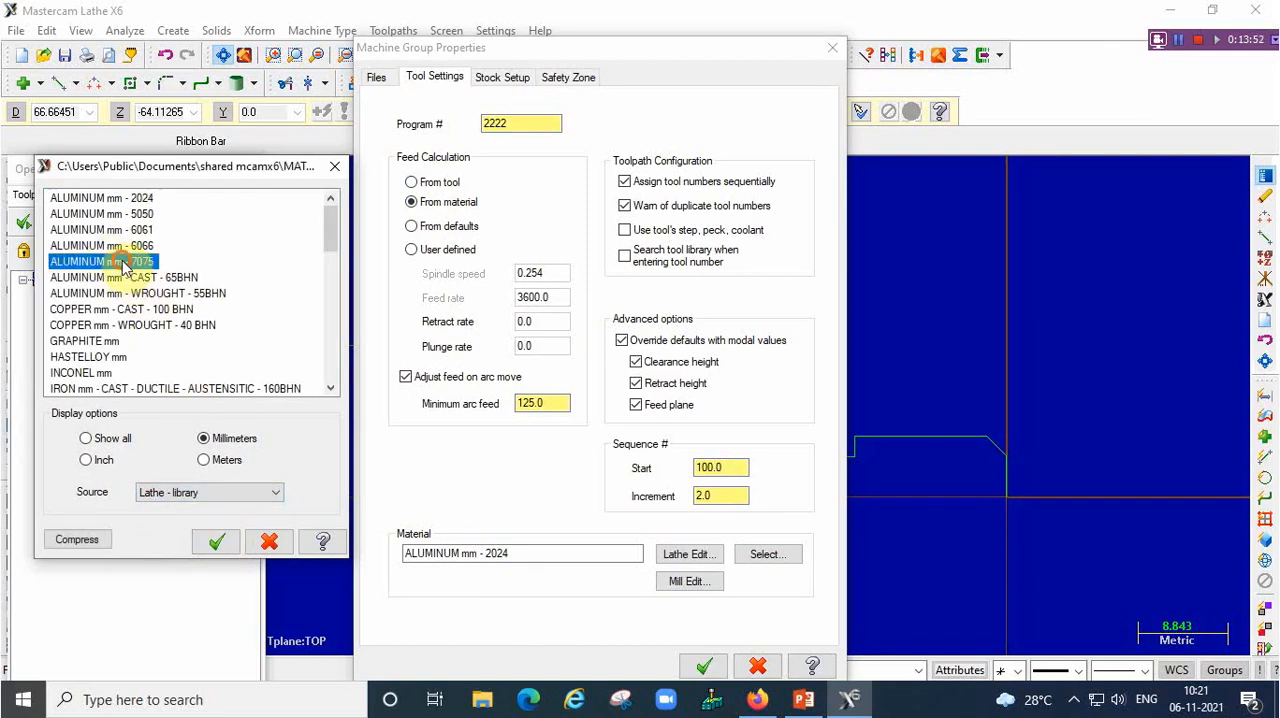
click(217, 541)
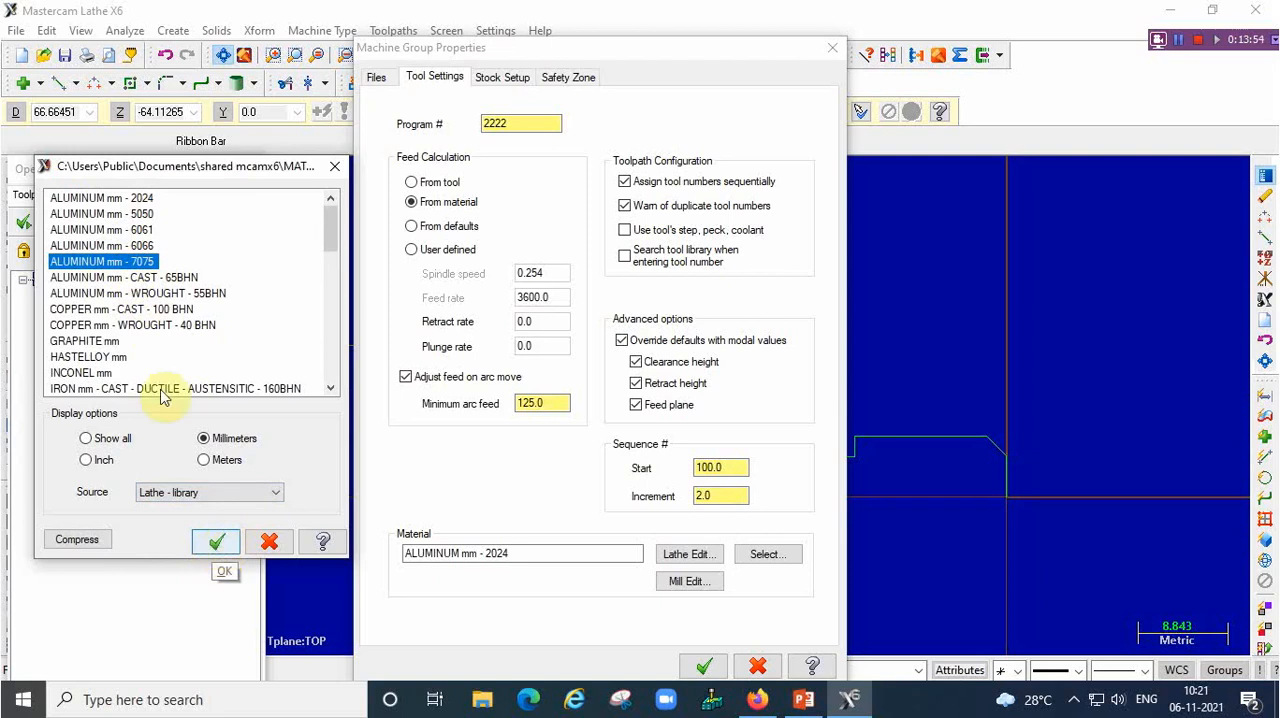
click(218, 541)
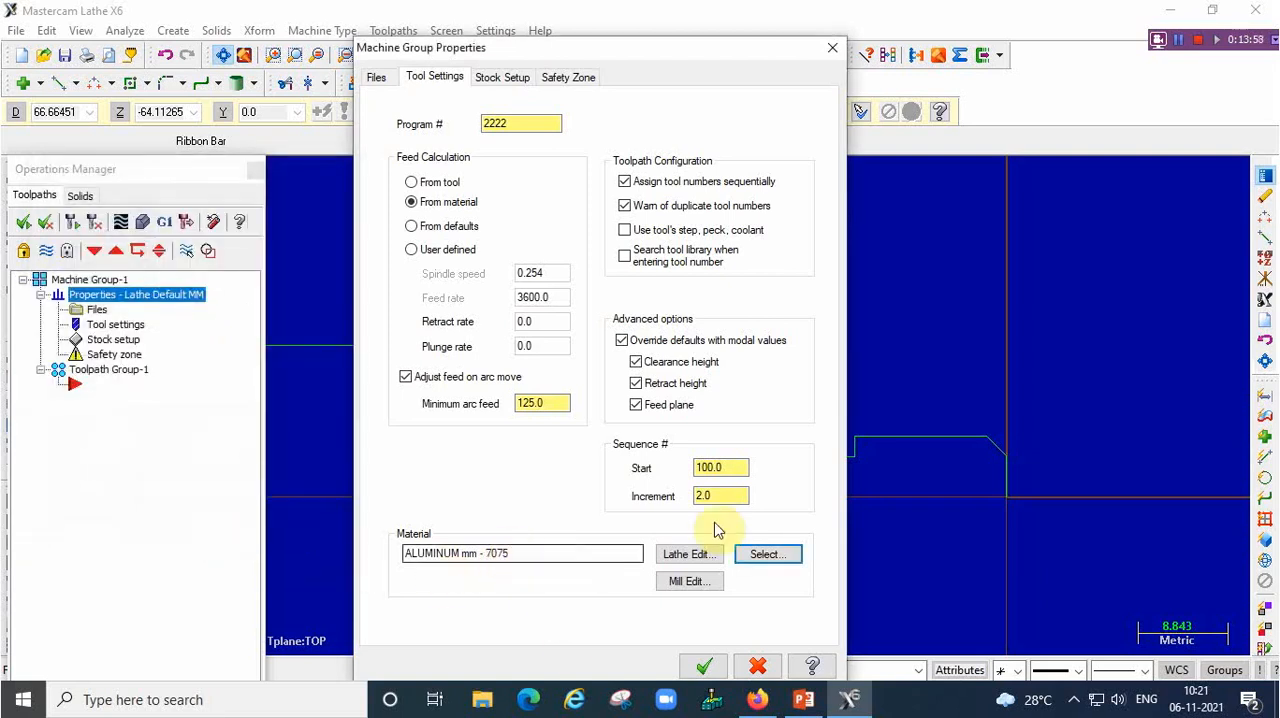
Set the sequence number start to 10 and its increment to 10
click(733, 467)
drag(733, 467, 665, 468)
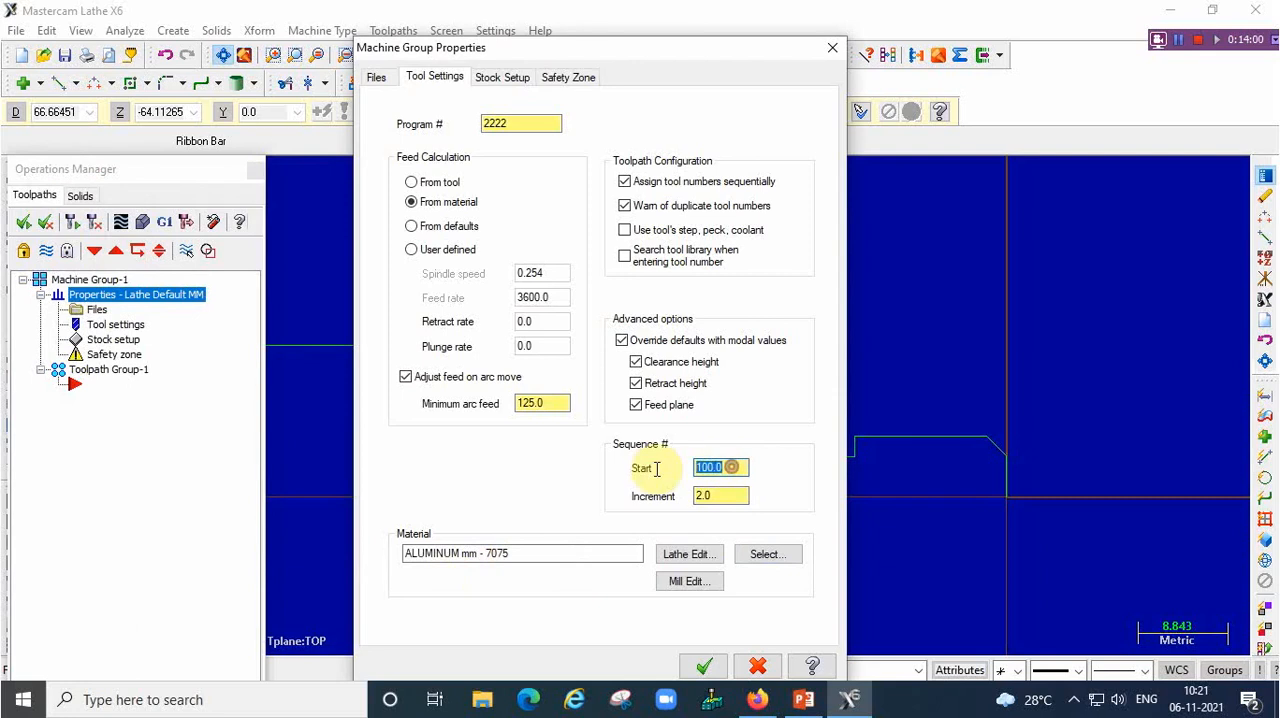
text(10)
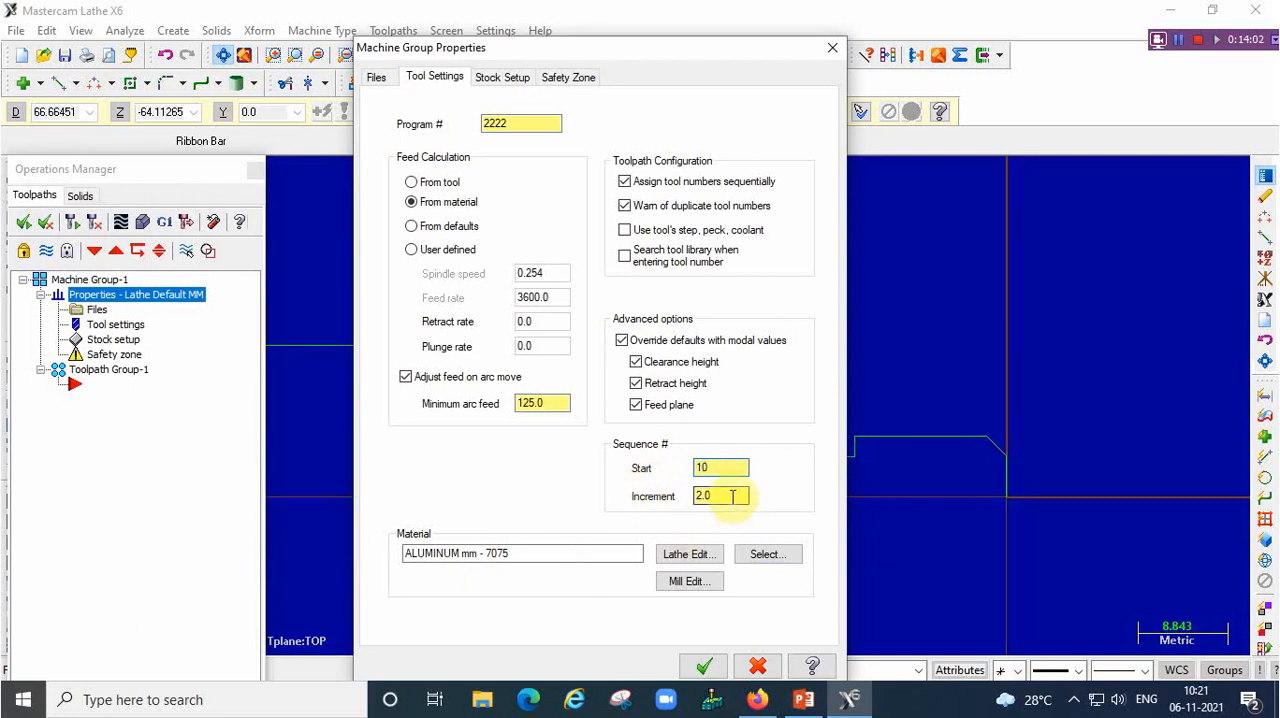
drag(734, 493, 634, 492)
text(10)
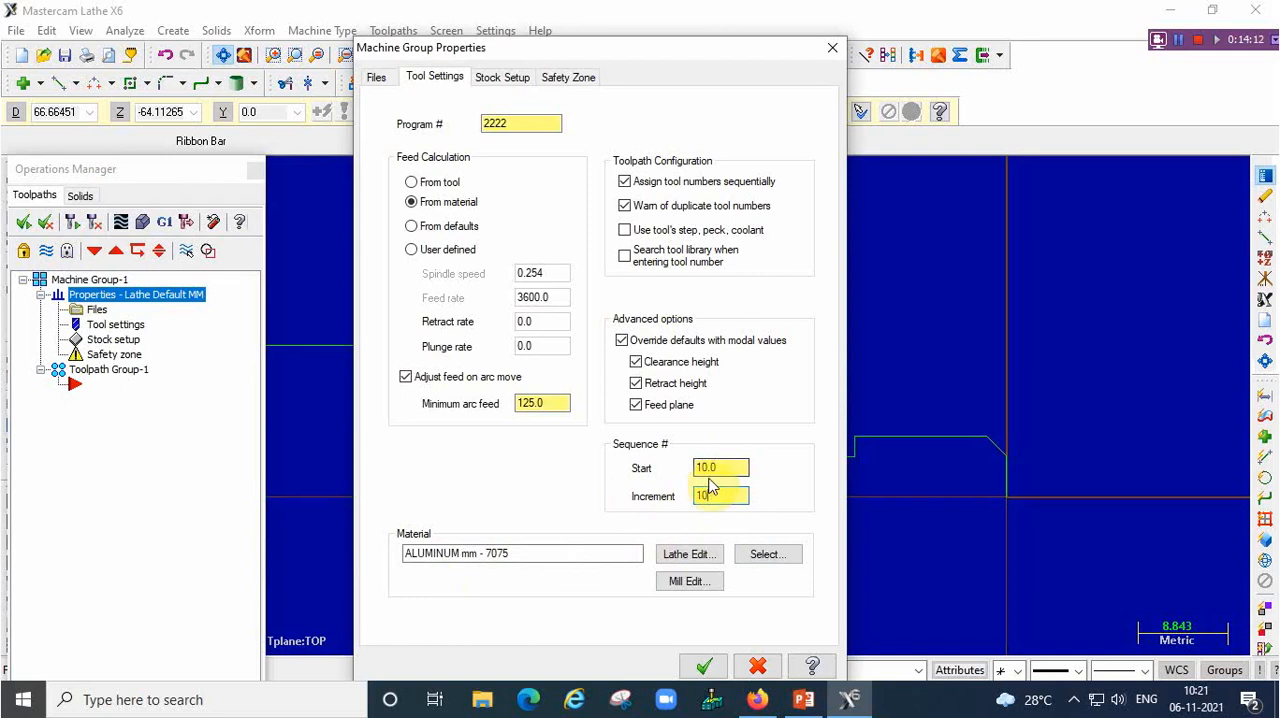
Check the blank size on the PowerPoint drawing and define the left-spindle stock cylinder from the origin to the profile corner at D30, Z-75
click(494, 77)
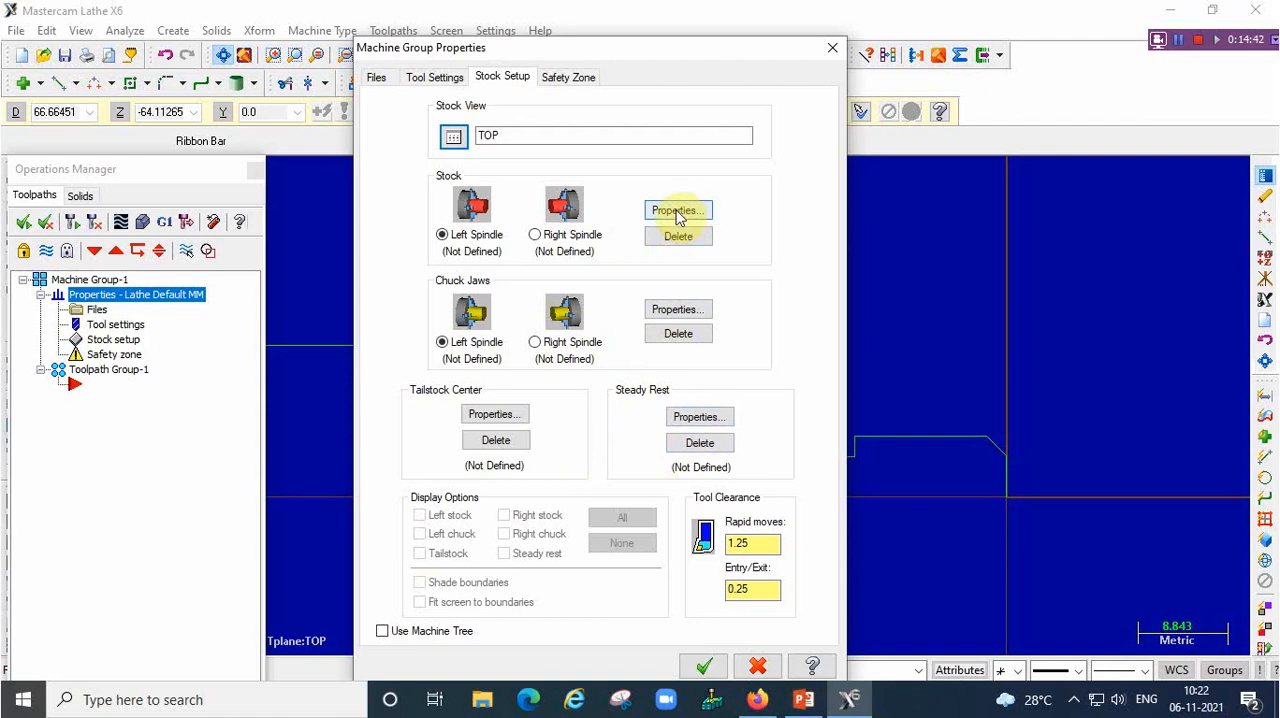
key(alt+Tab)
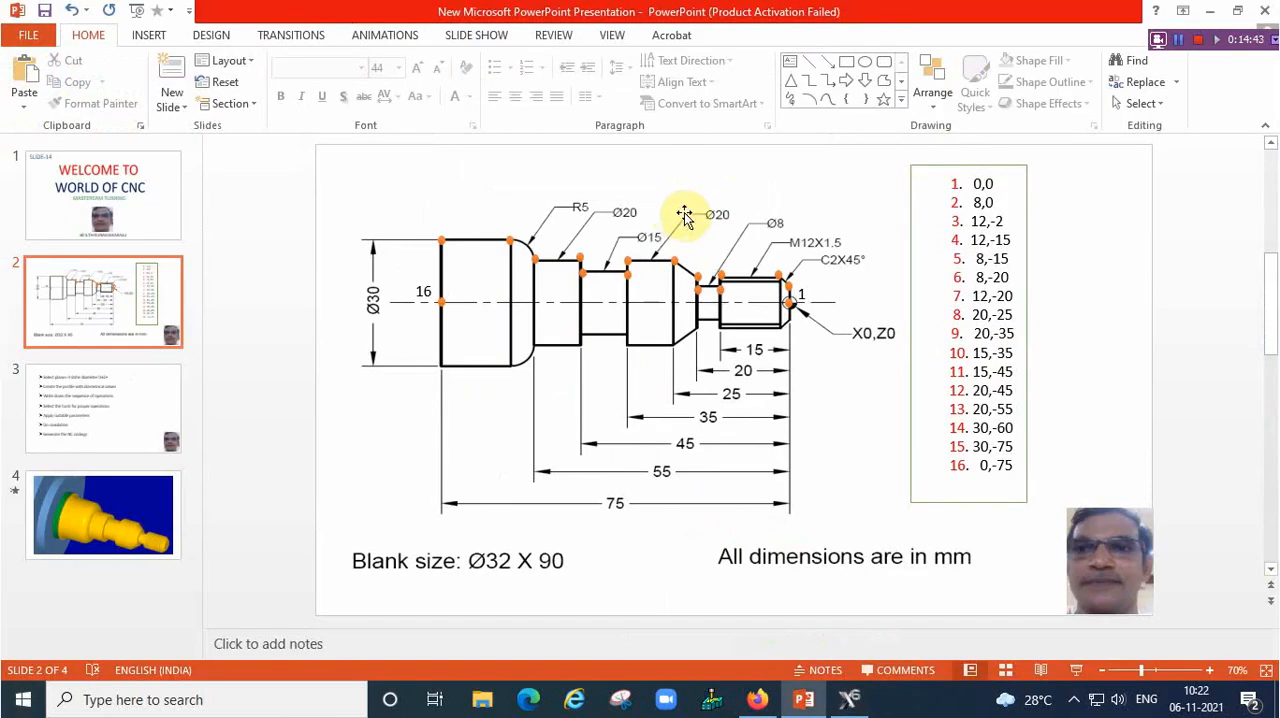
click(856, 694)
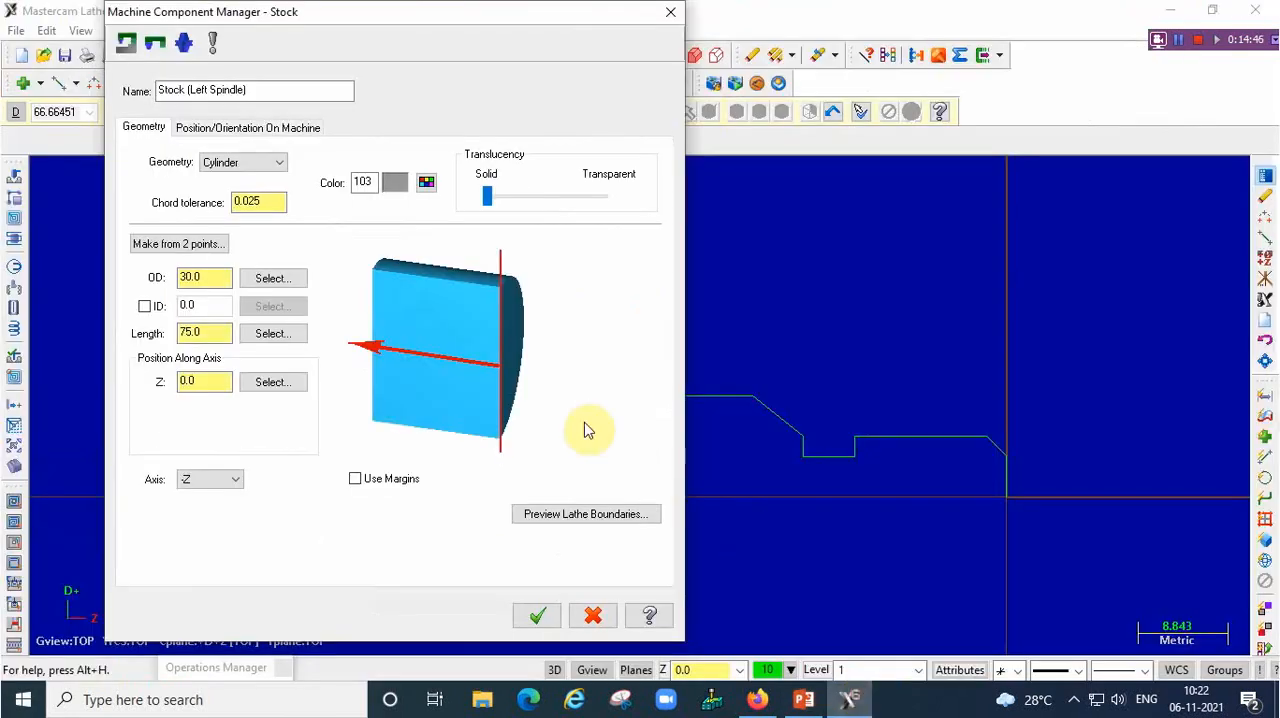
click(181, 246)
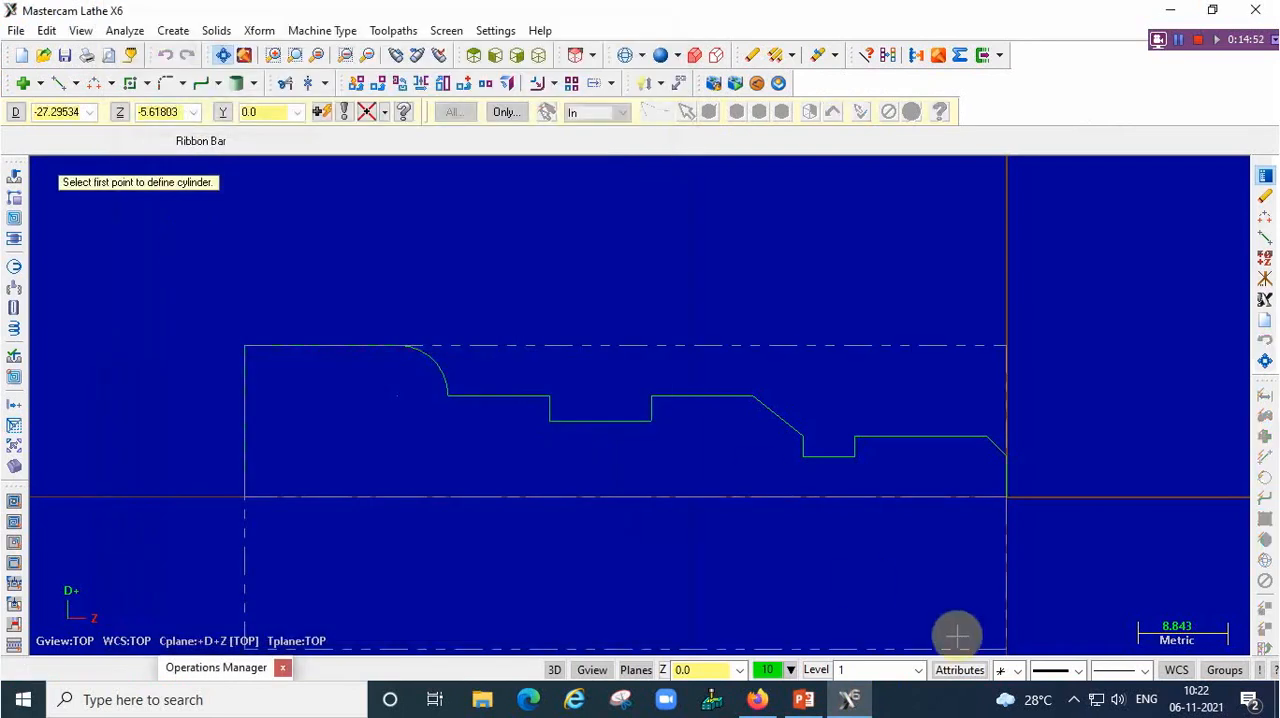
click(1006, 499)
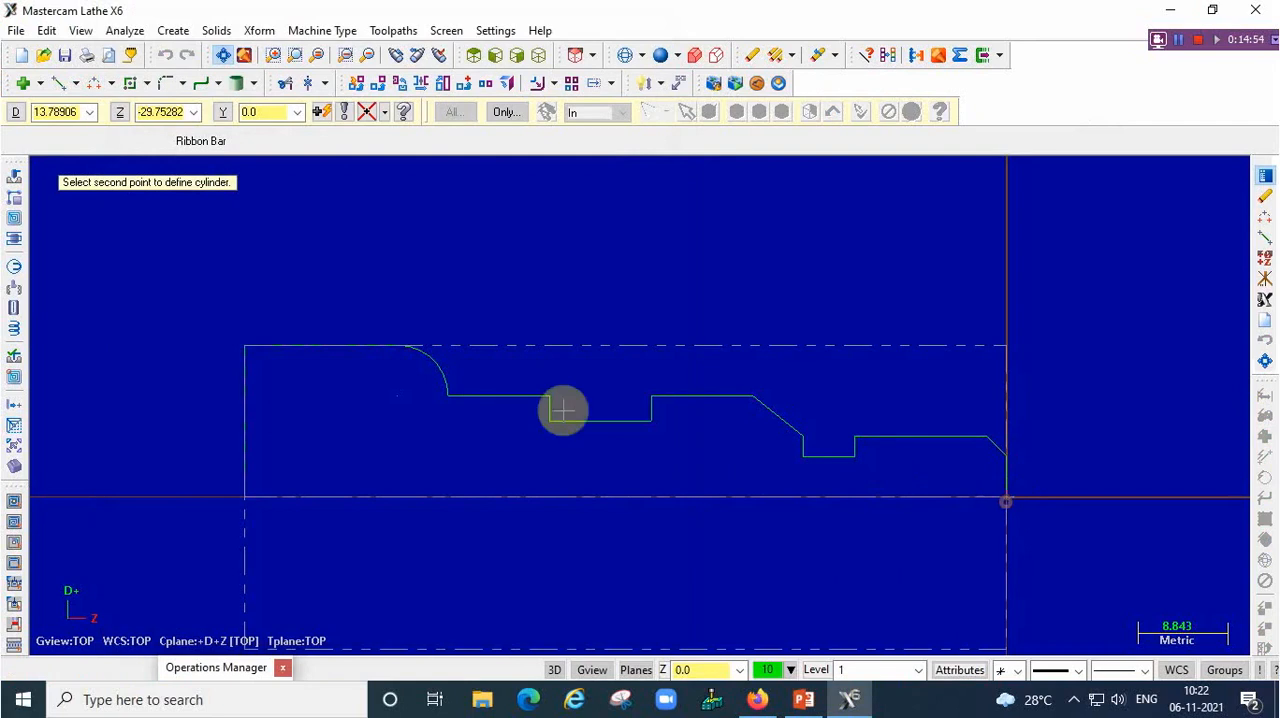
click(251, 353)
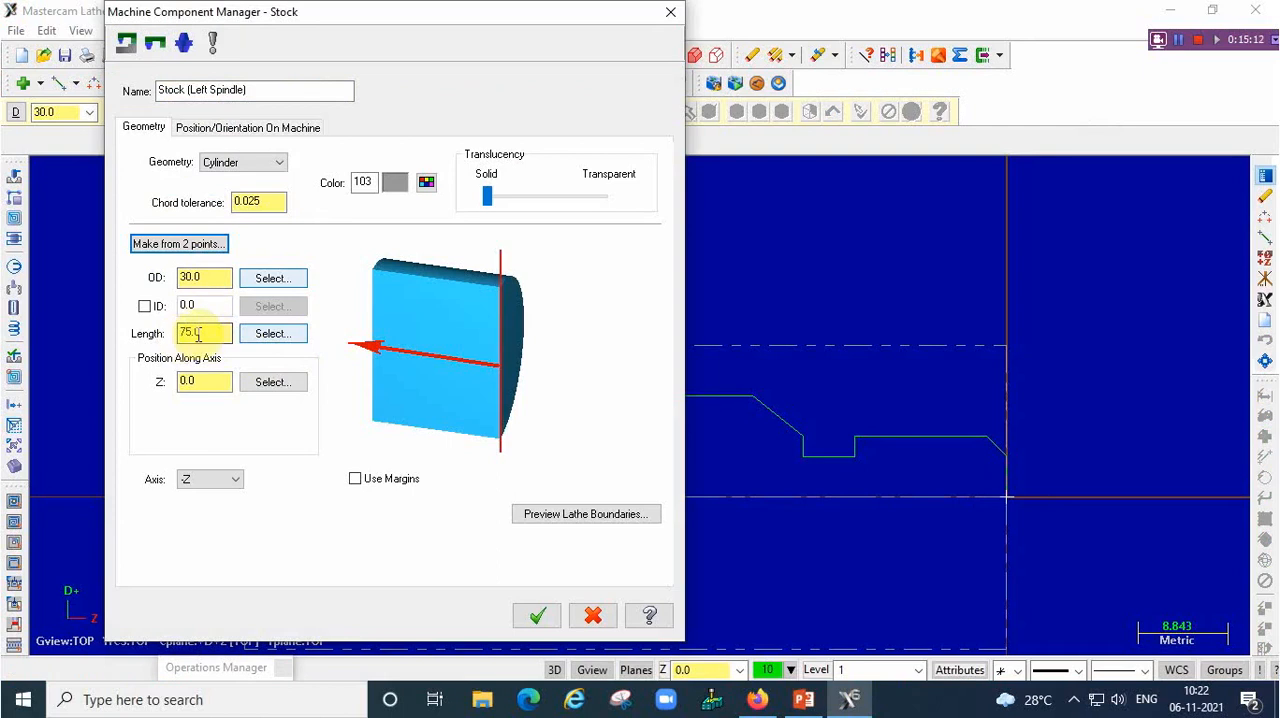
Enable stock margins with OD margin 2, right margin 1 and left margin 15, and accept the left-spindle stock
click(206, 380)
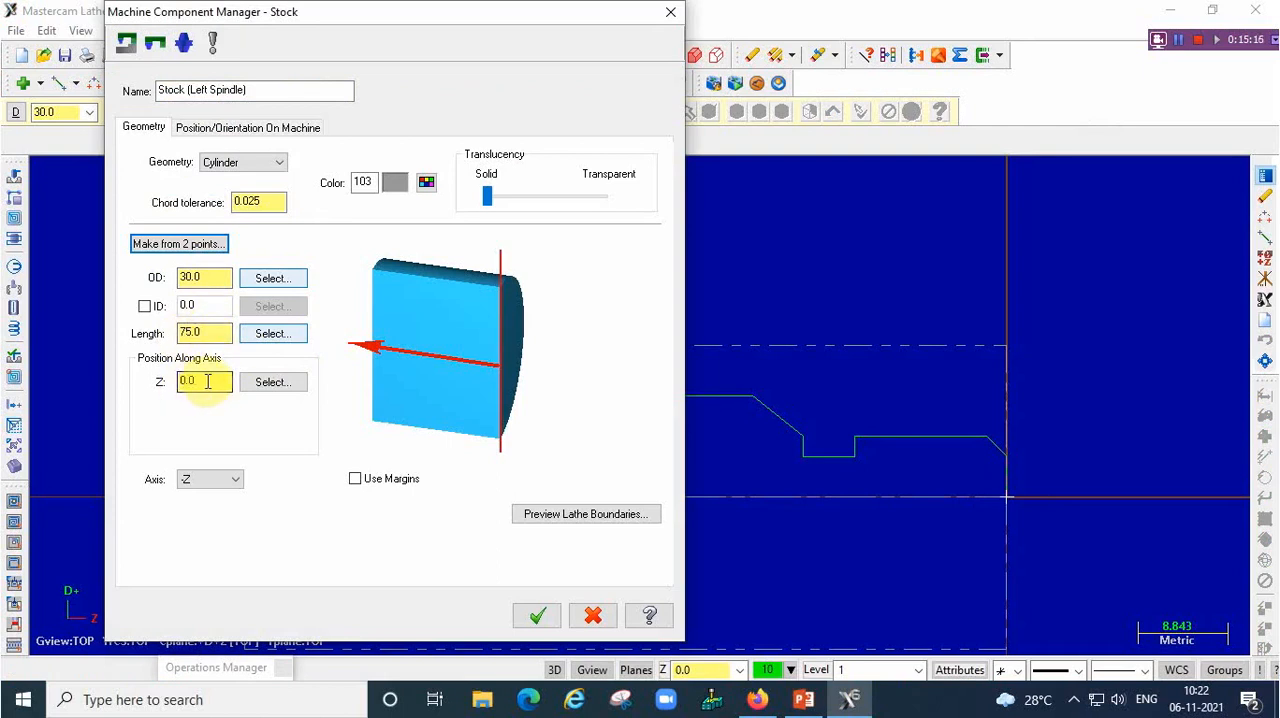
click(355, 480)
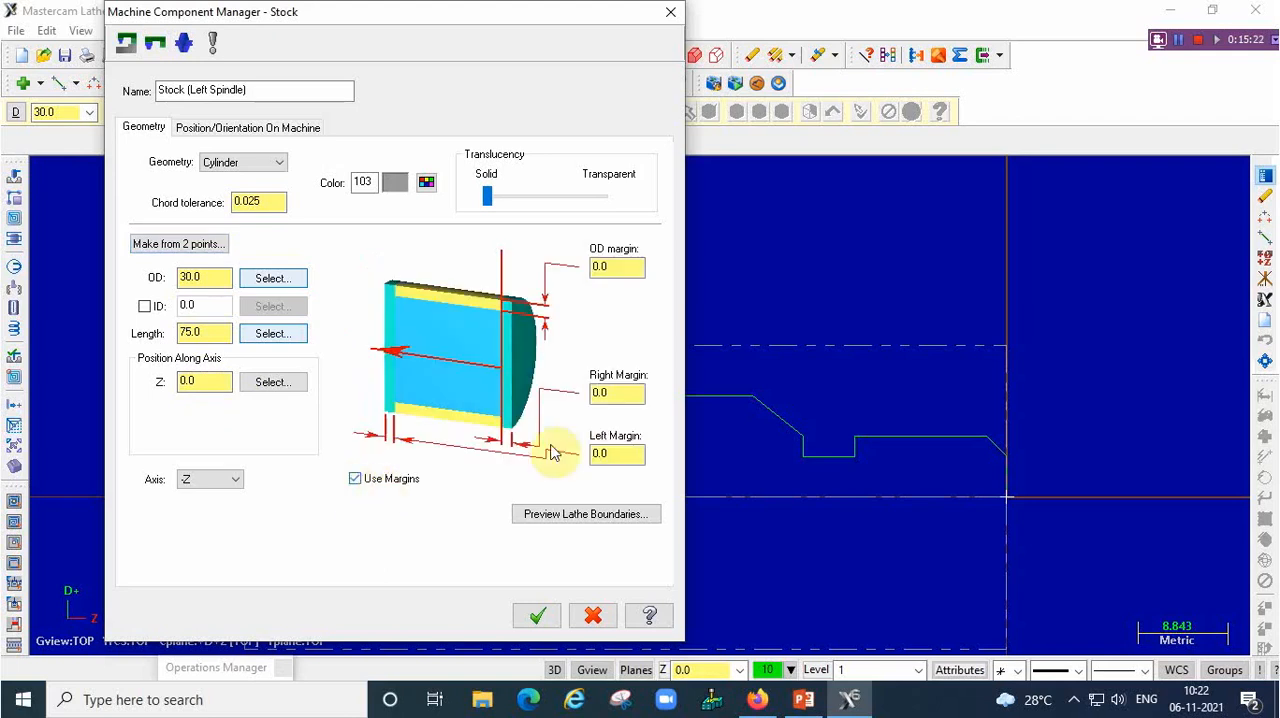
double_click(621, 267)
text(2)
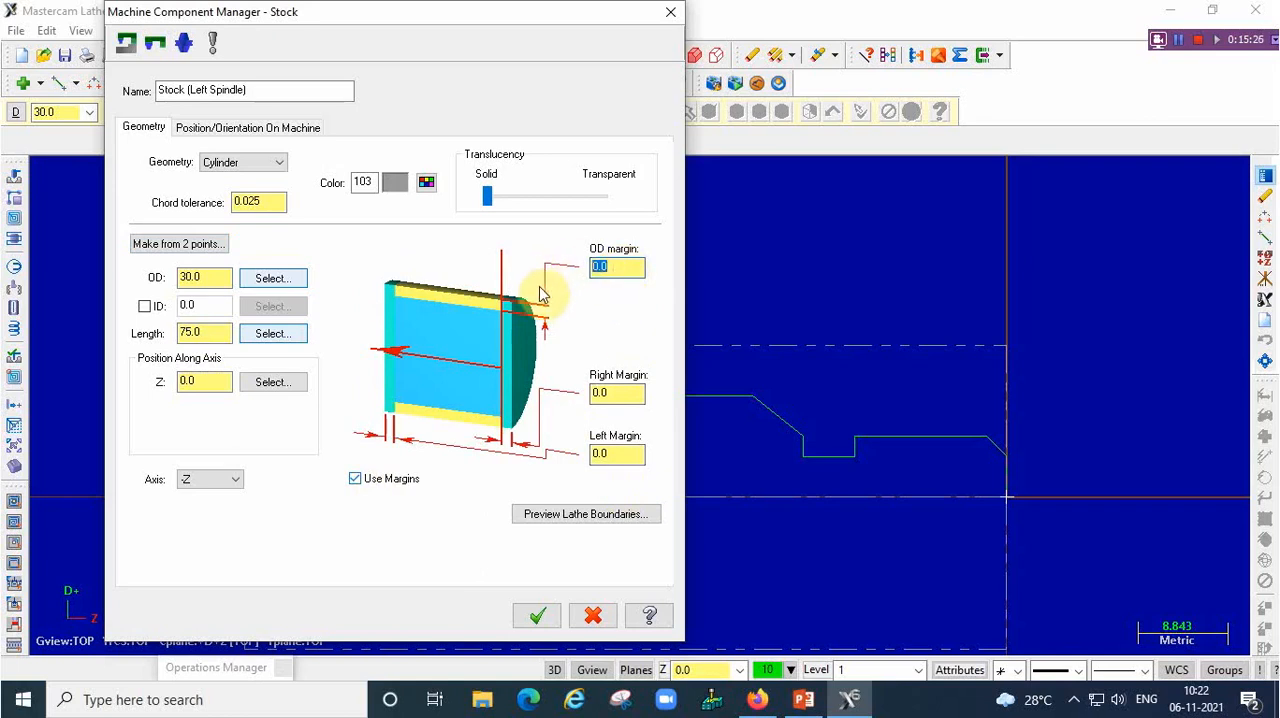
double_click(618, 393)
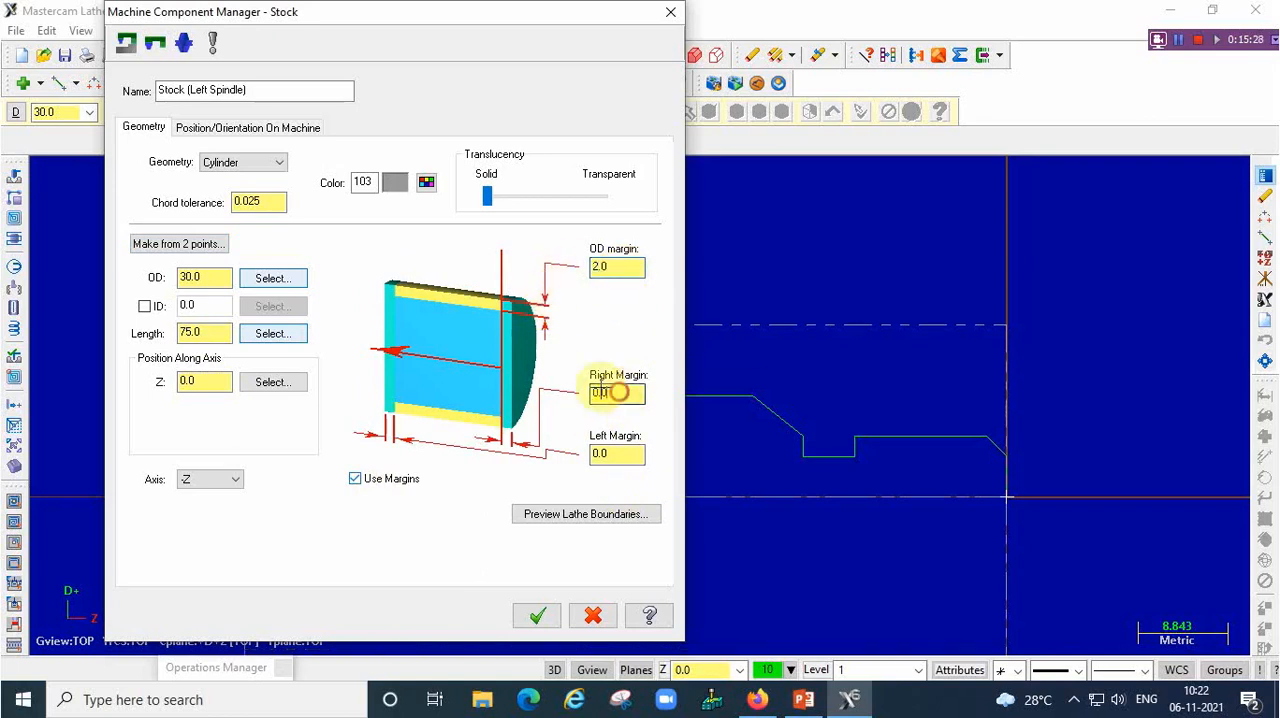
text(1)
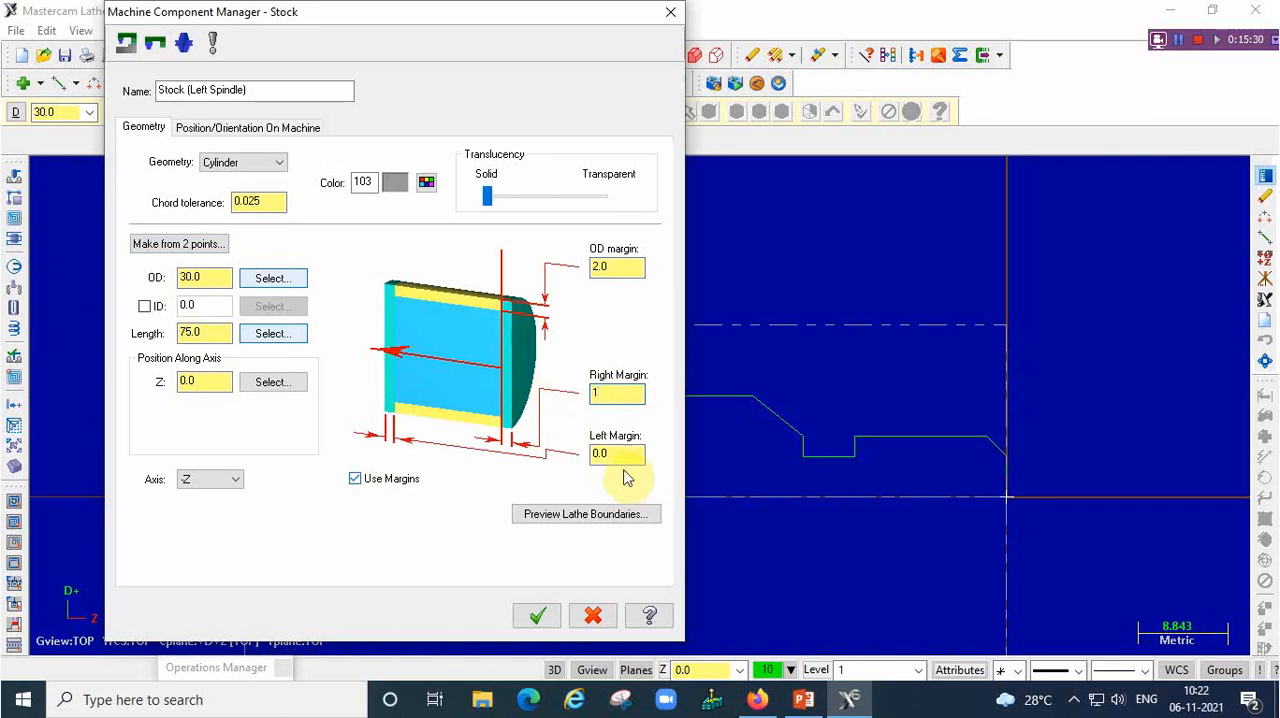
double_click(617, 455)
text(15)
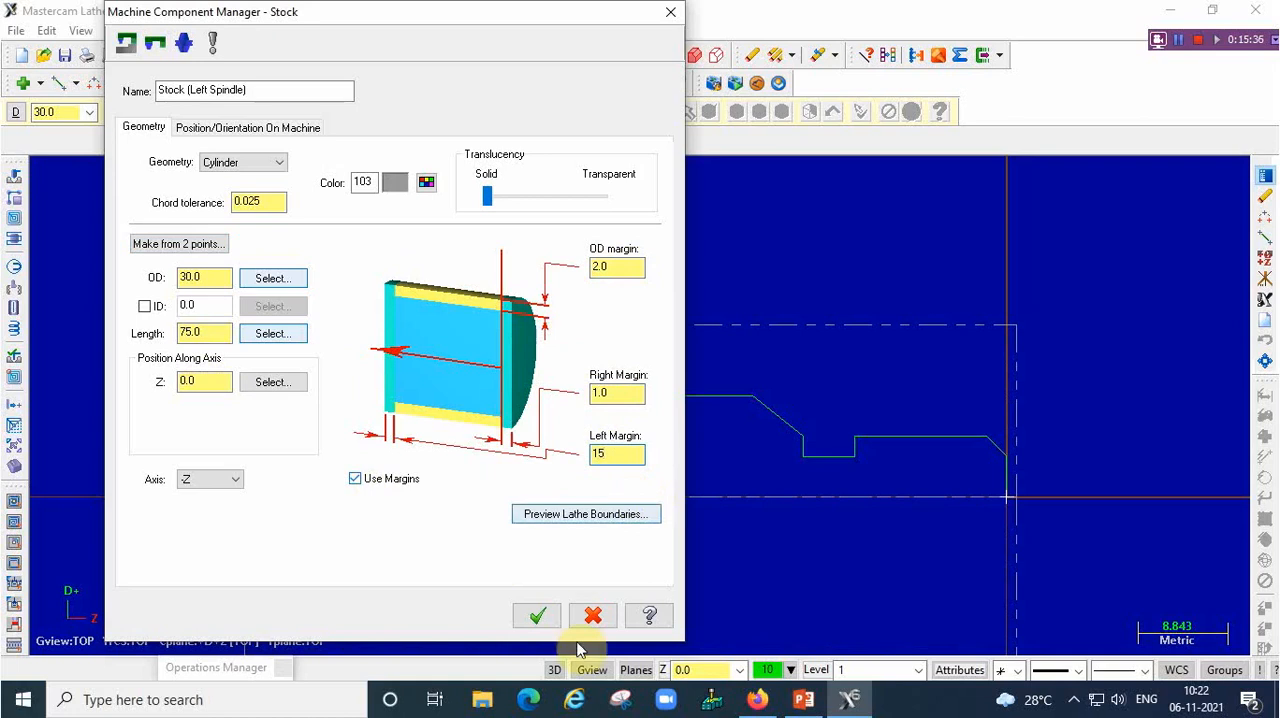
click(539, 617)
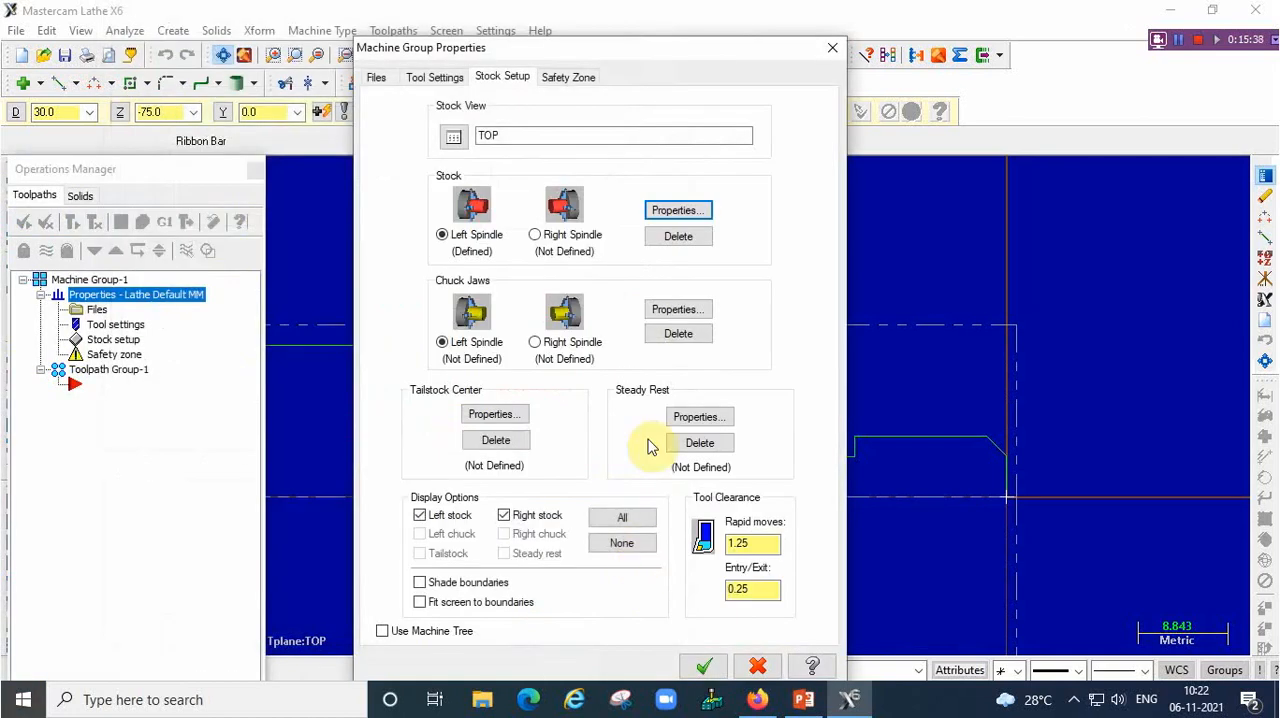
Using the PowerPoint drawing as reference, position the left-spindle chuck jaws from the stock and accept the machine group properties
key(alt+Tab)
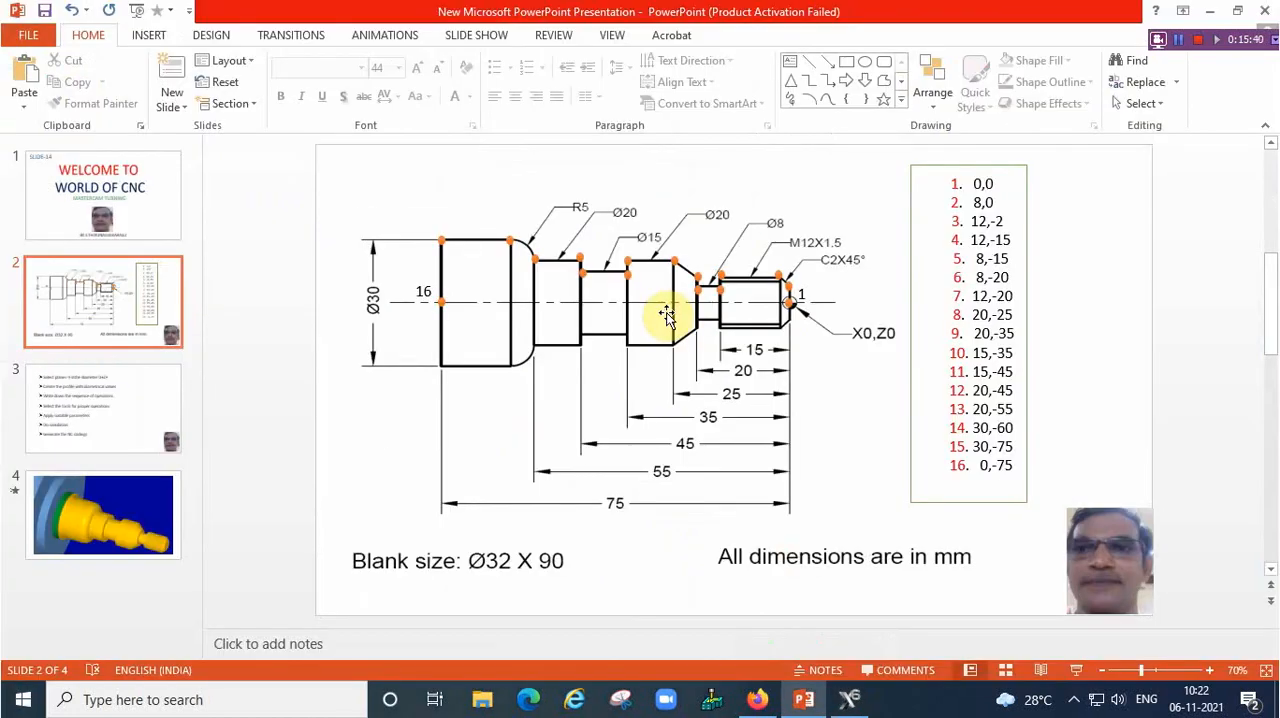
click(848, 700)
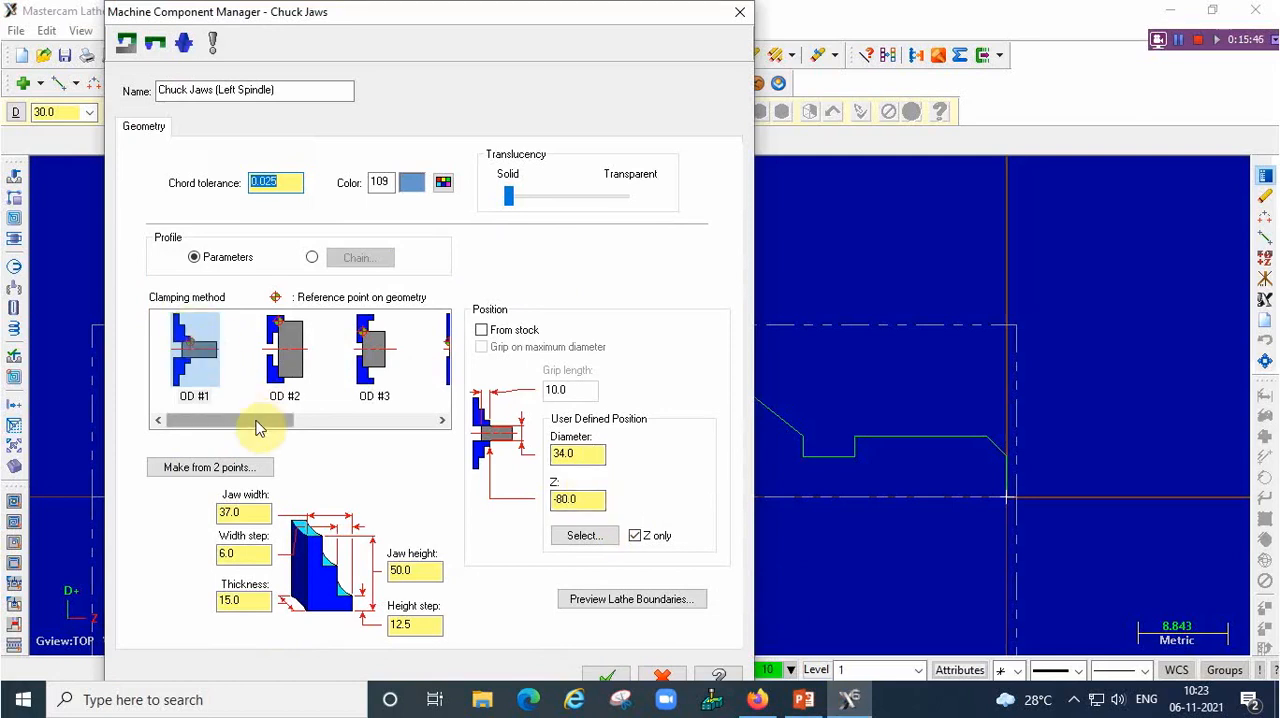
drag(260, 425, 232, 423)
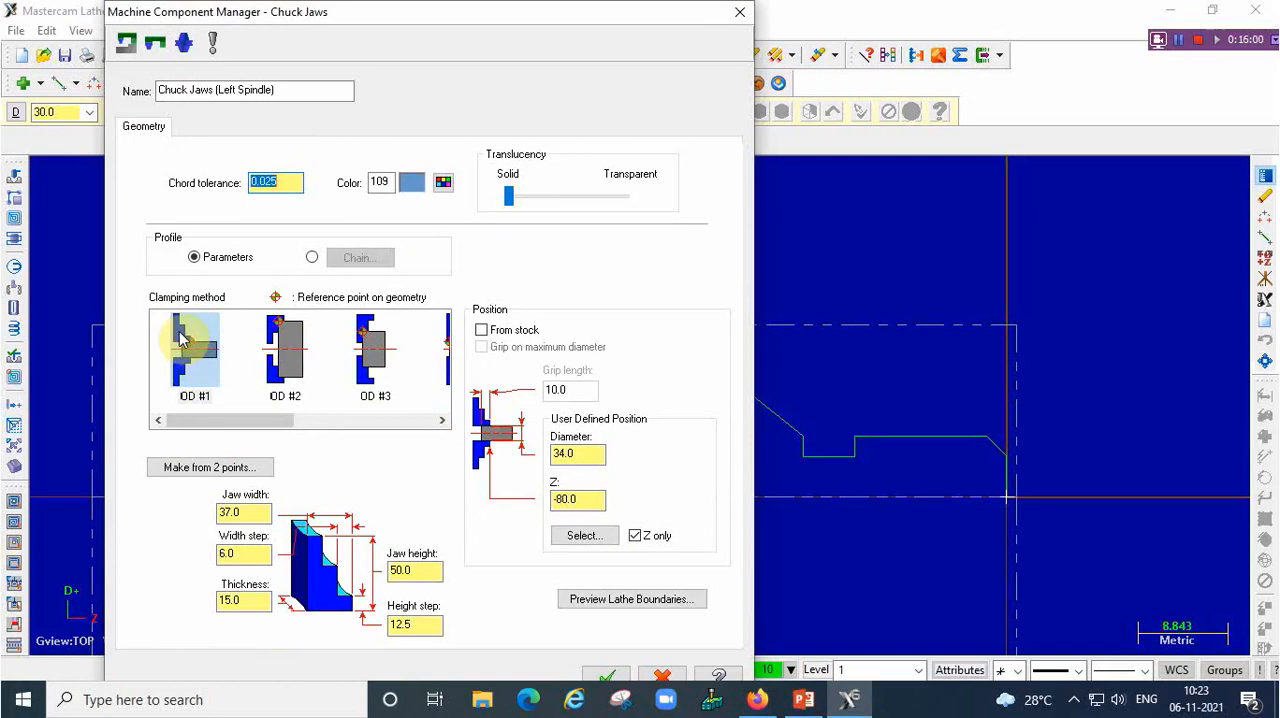
click(481, 331)
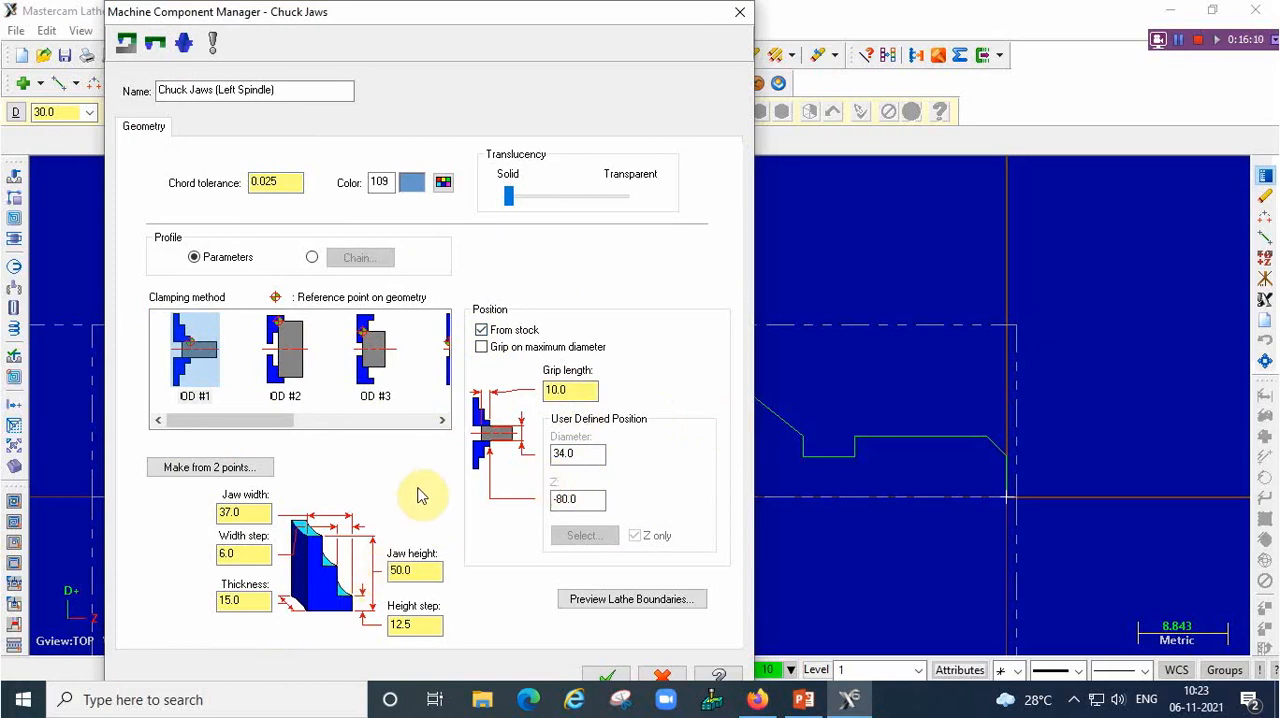
click(595, 394)
click(608, 677)
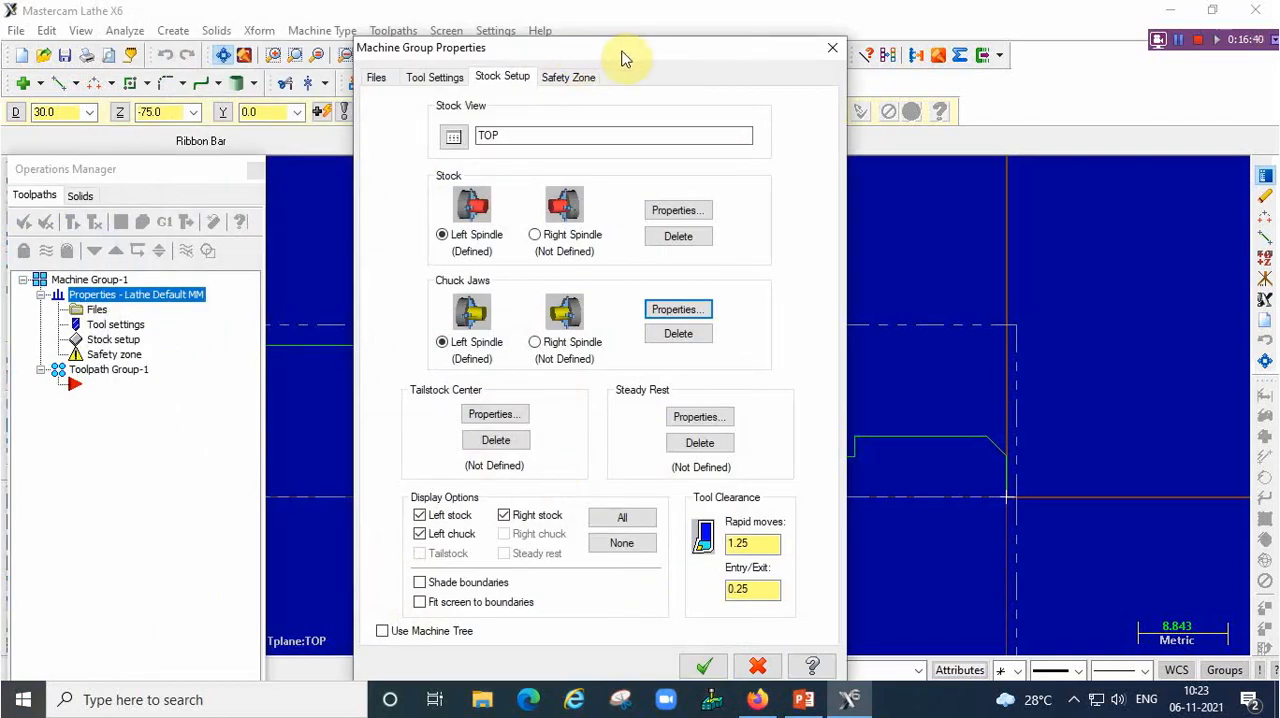
drag(621, 50, 620, 23)
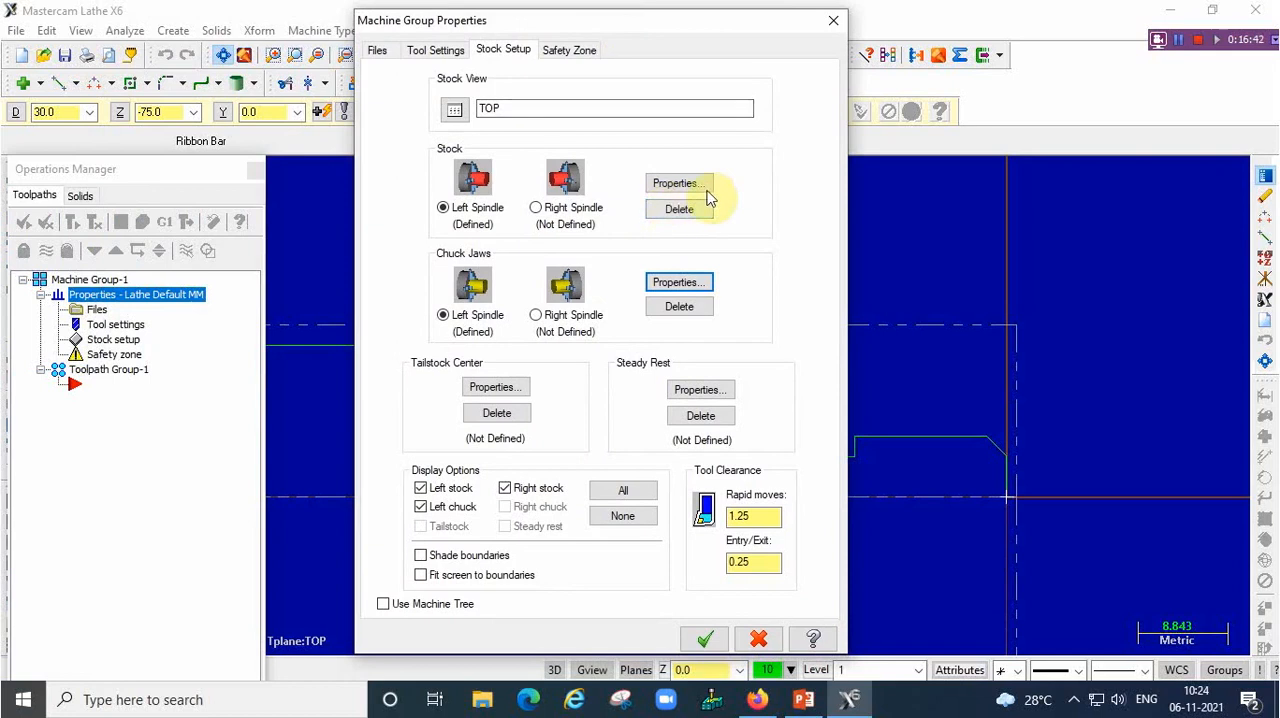
click(705, 641)
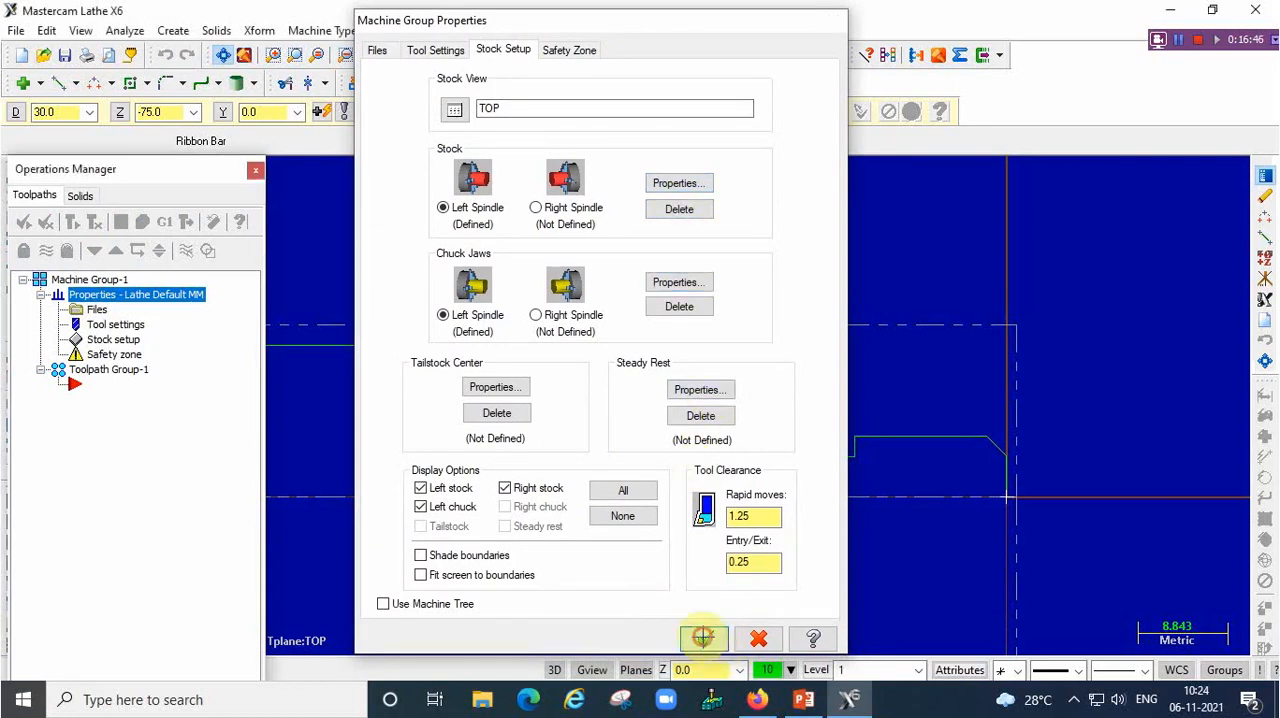
Examine the stock and chuck jaw boundaries around the turned profile
scroll(502, 483, down, 2)
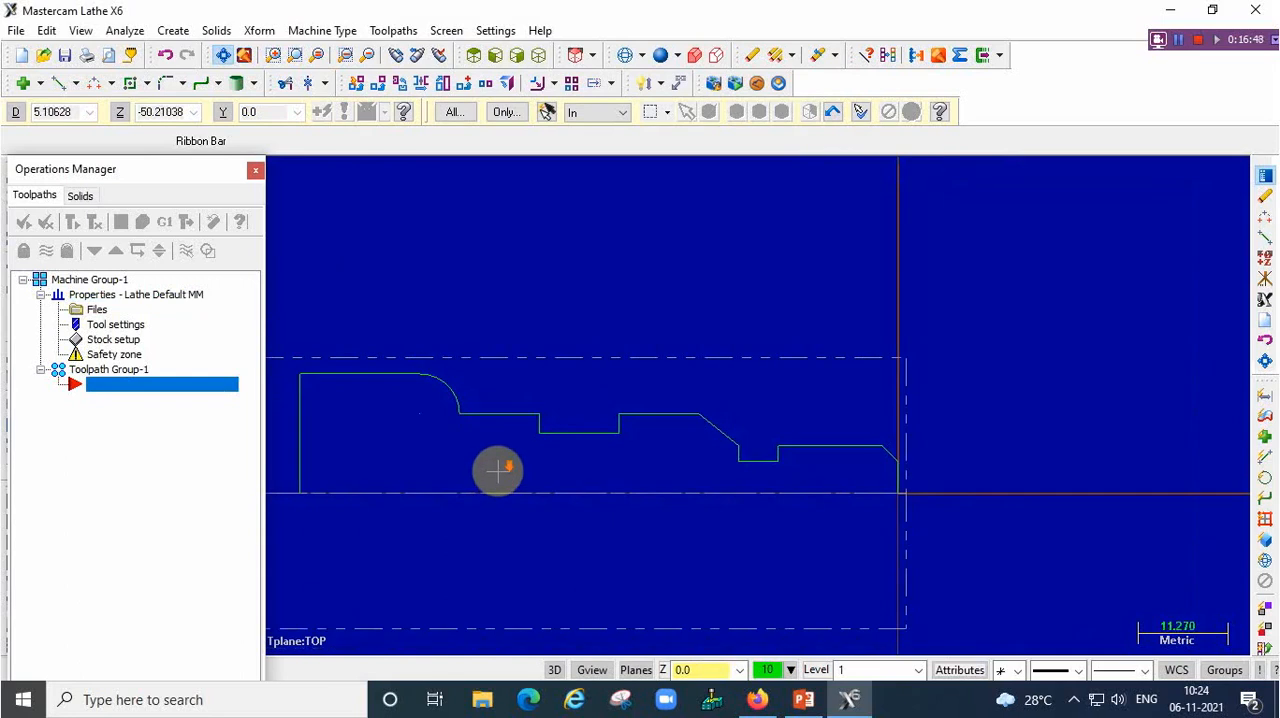
scroll(494, 471, up, 1)
key(Left)
key(Left)
key(Left)
key(Left)
key(Left)
key(Left)
key(Left)
key(Left)
key(Left)
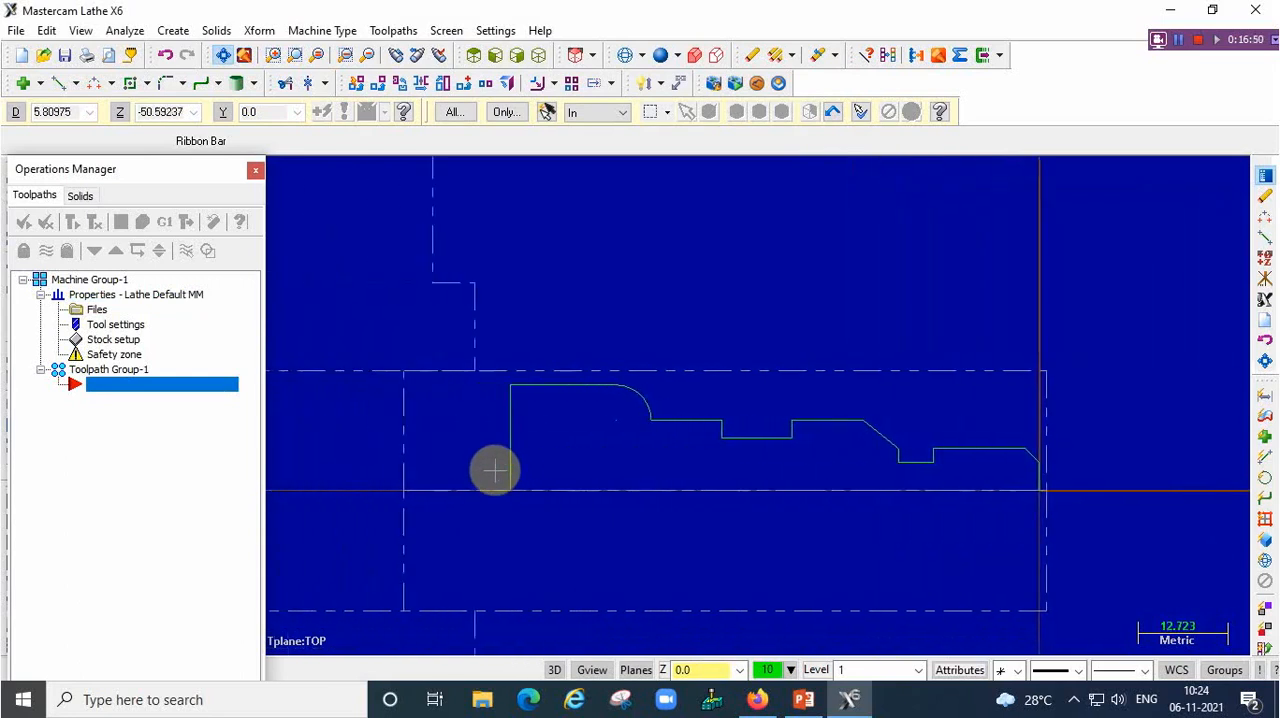
scroll(550, 559, down, 1)
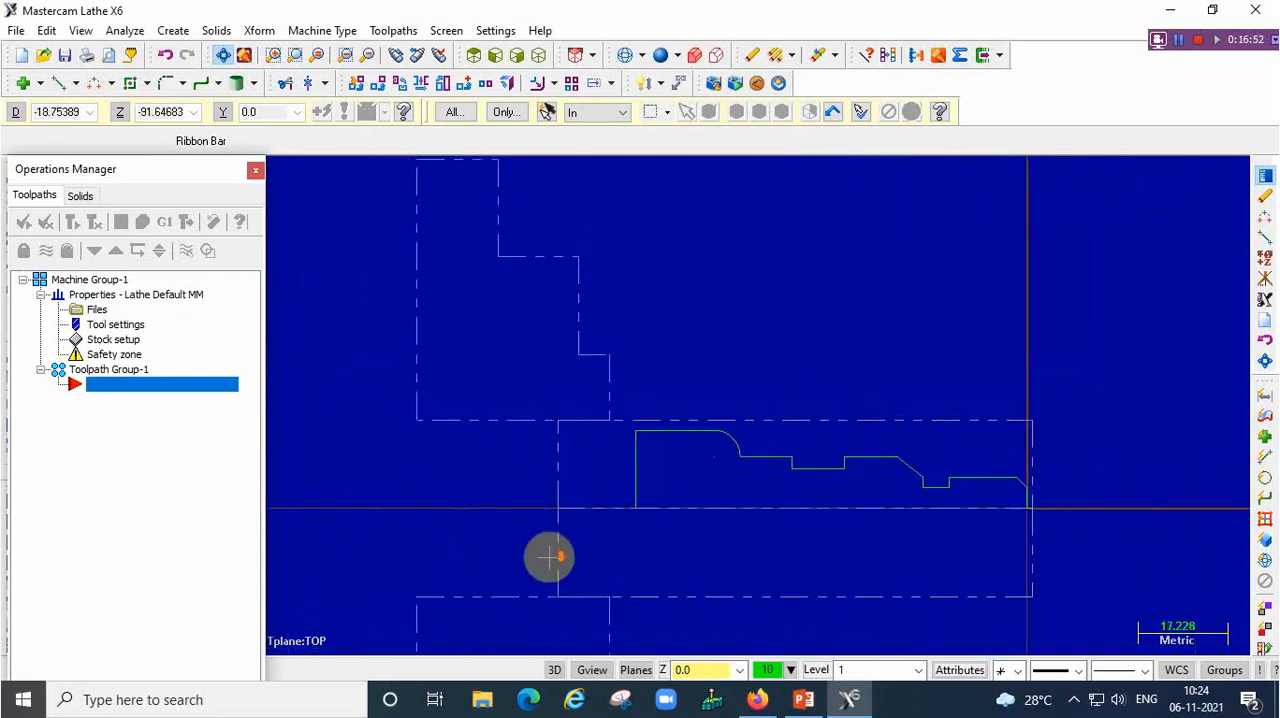
scroll(546, 555, down, 2)
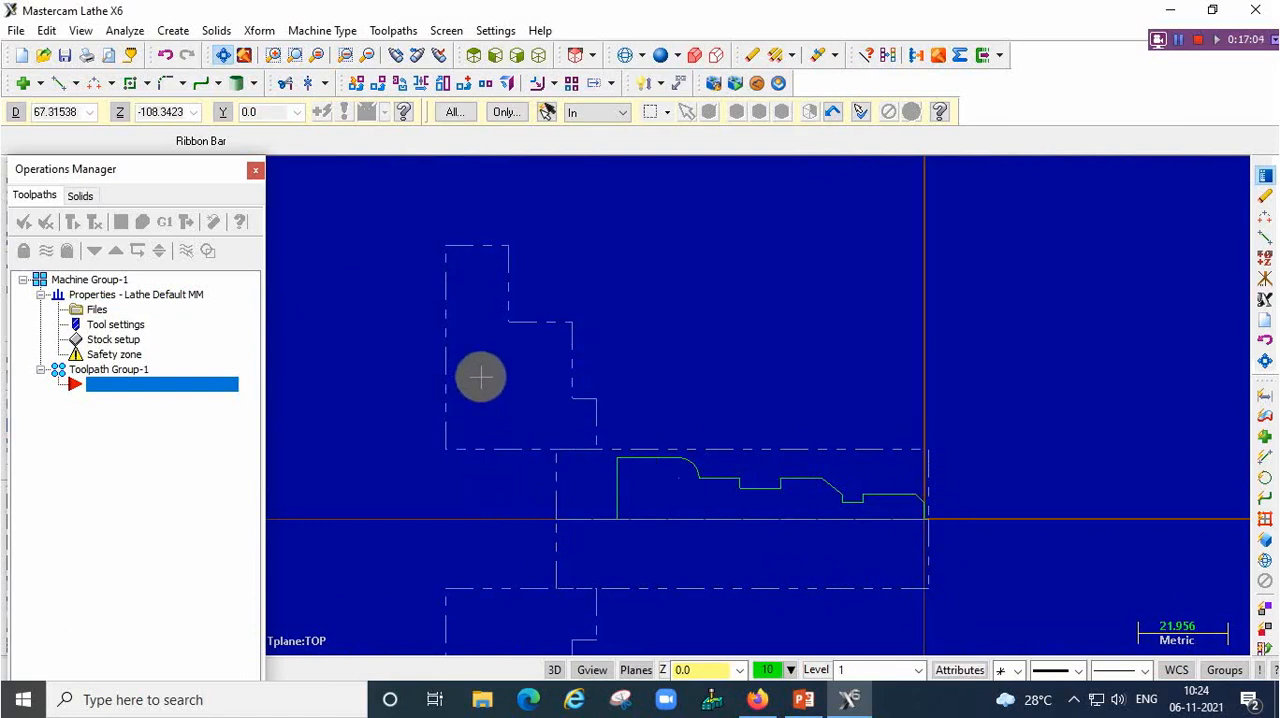
Start a Face toolpath and name its NC file facing
click(396, 31)
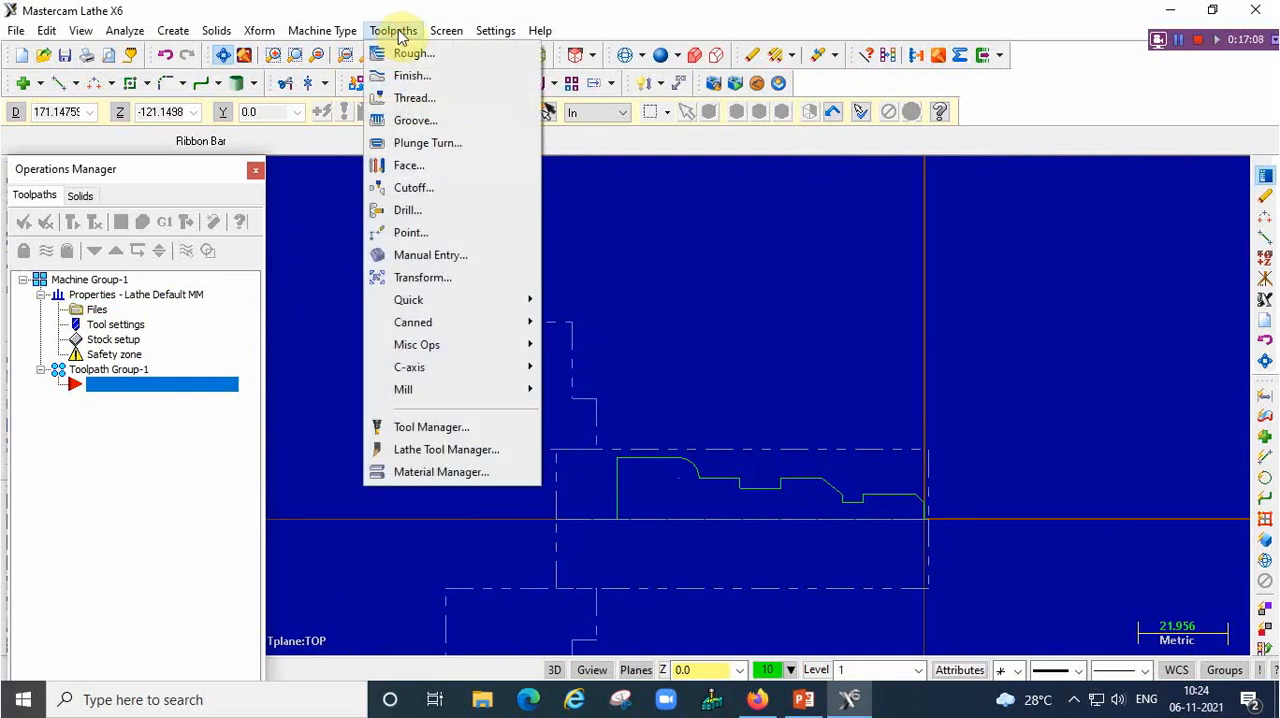
click(430, 165)
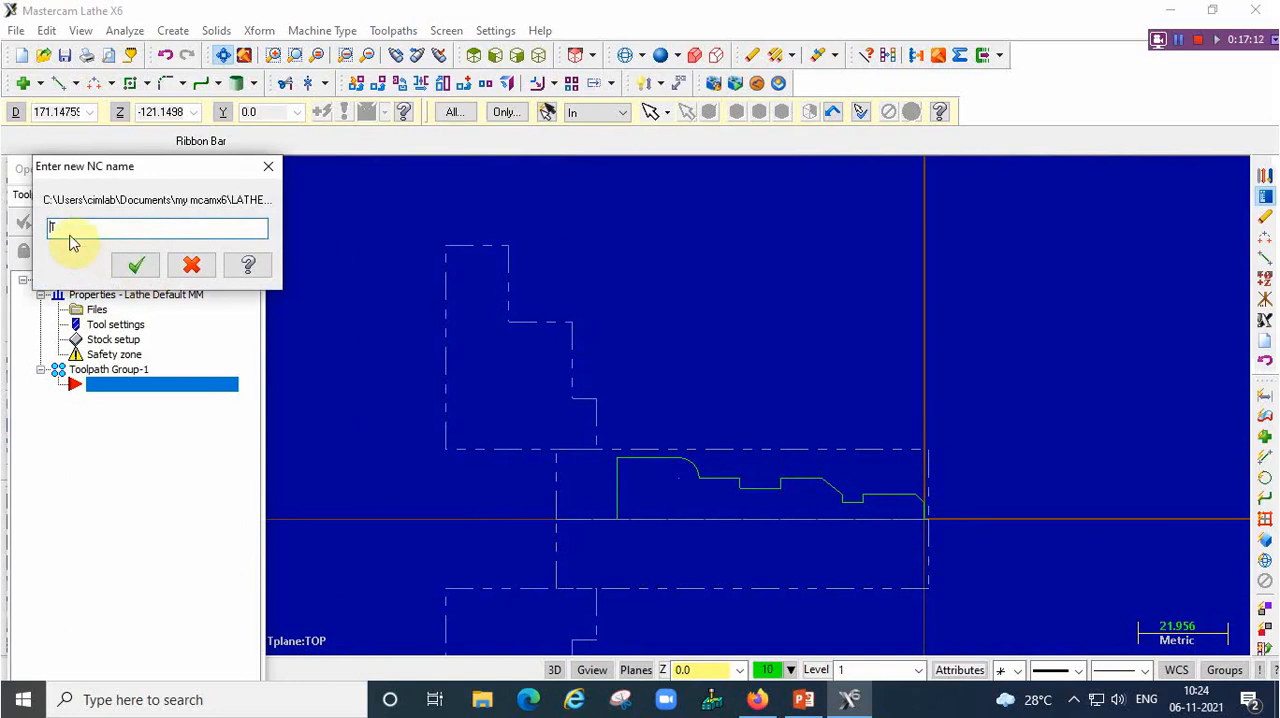
text(T)
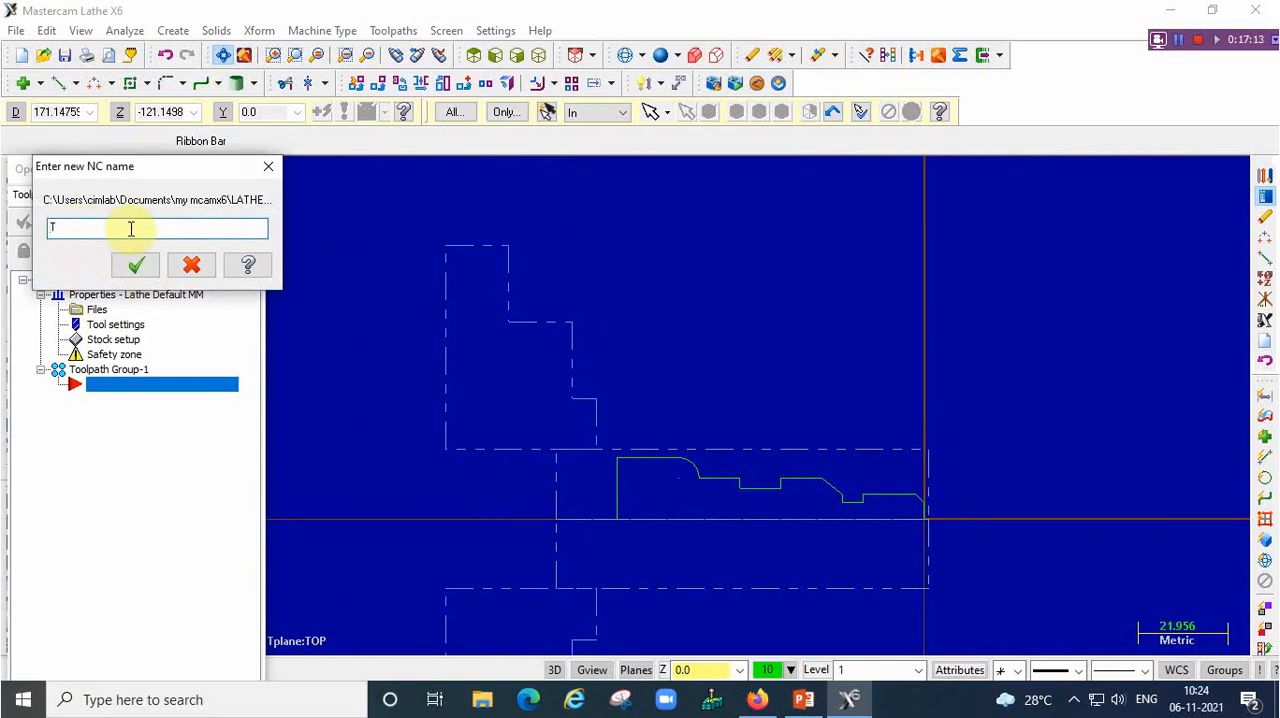
double_click(71, 226)
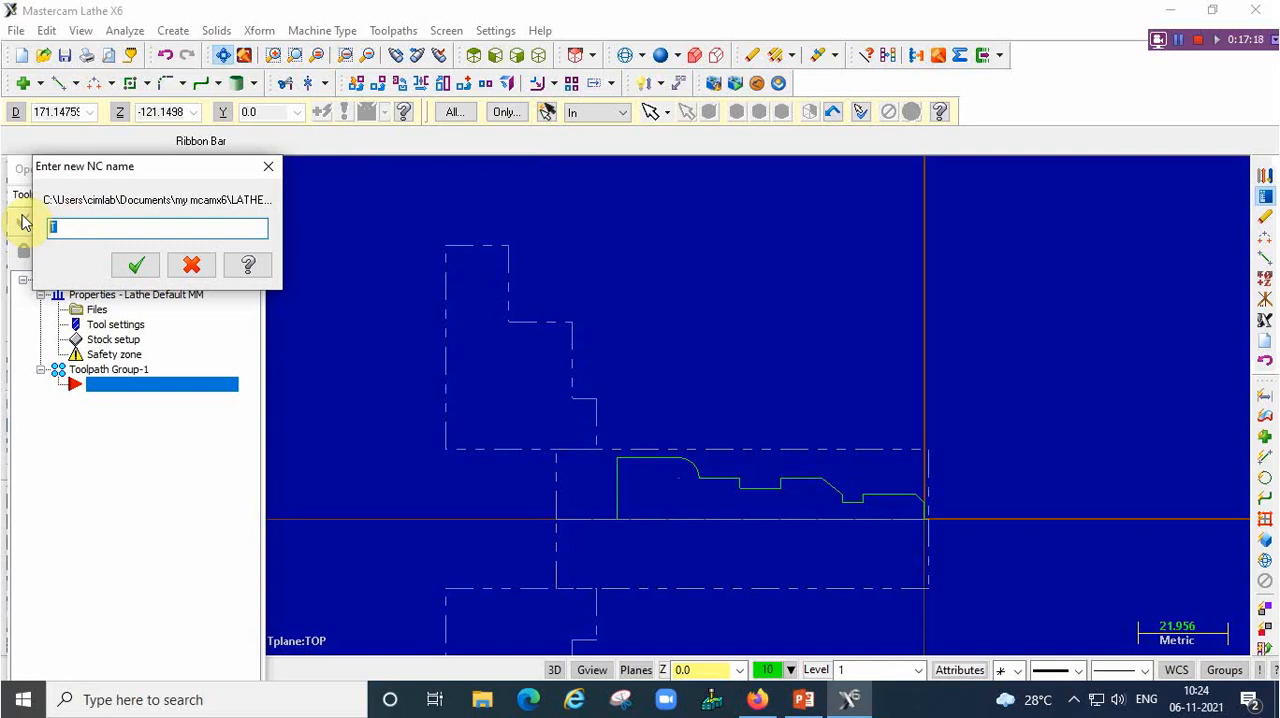
text(t)
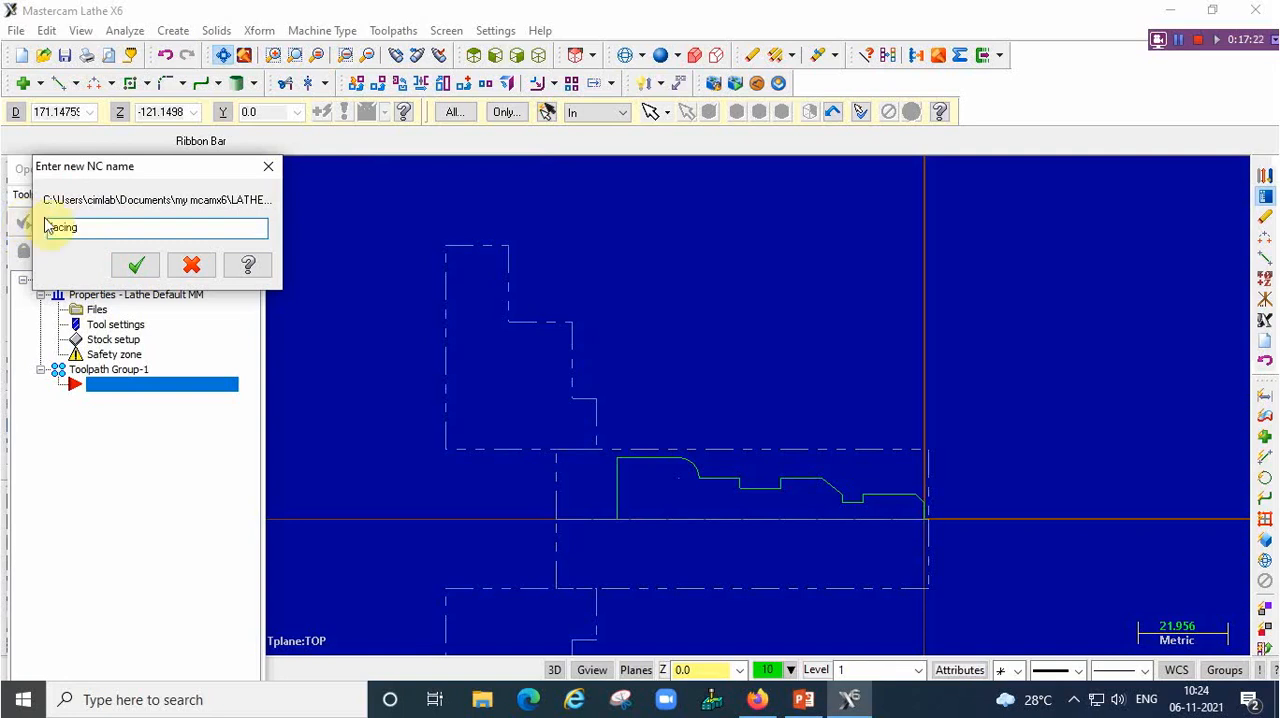
click(136, 264)
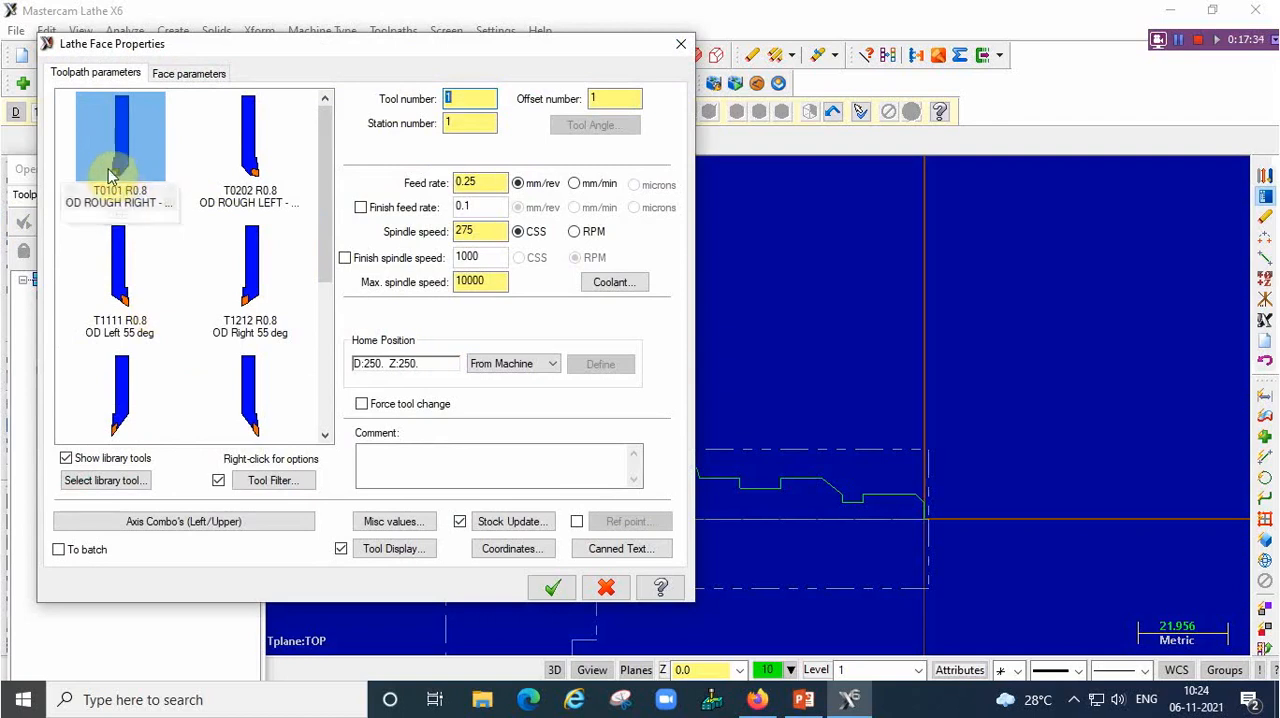
Use the T0101 R0.8 OD rough right tool for facing and accept flood, mist and thru-tool coolant as off
mouse_move(116, 175)
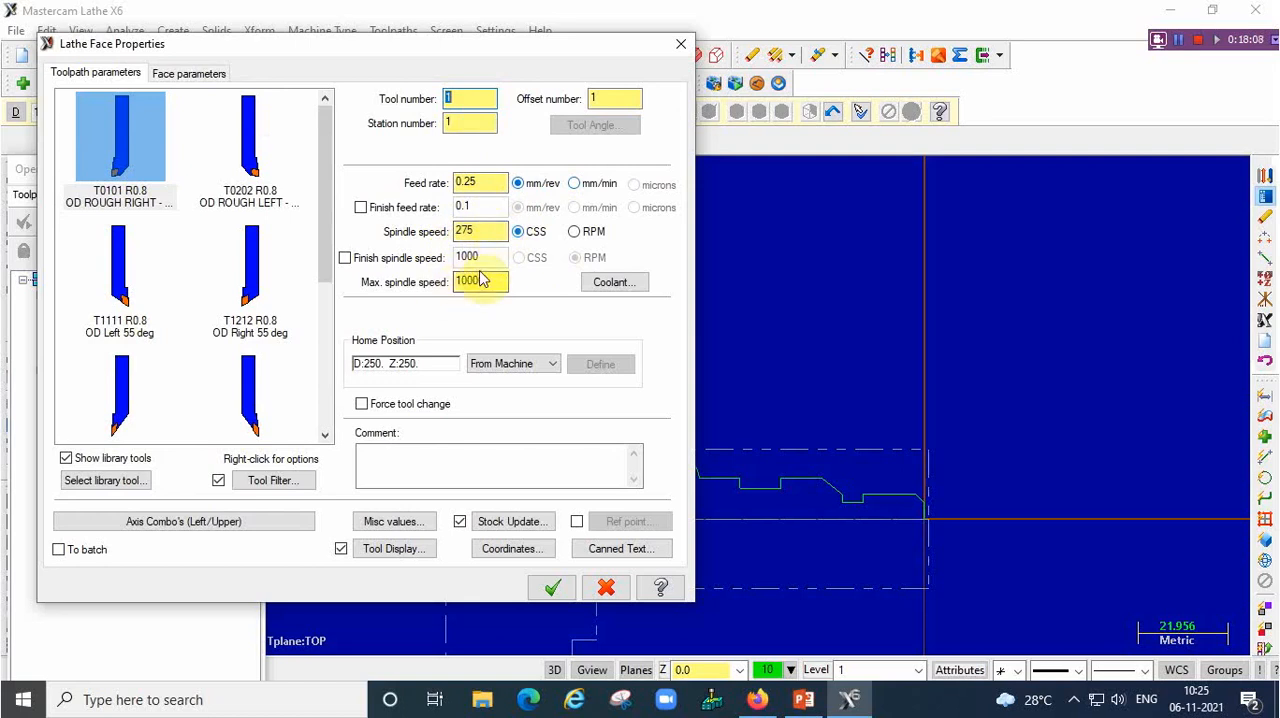
click(612, 283)
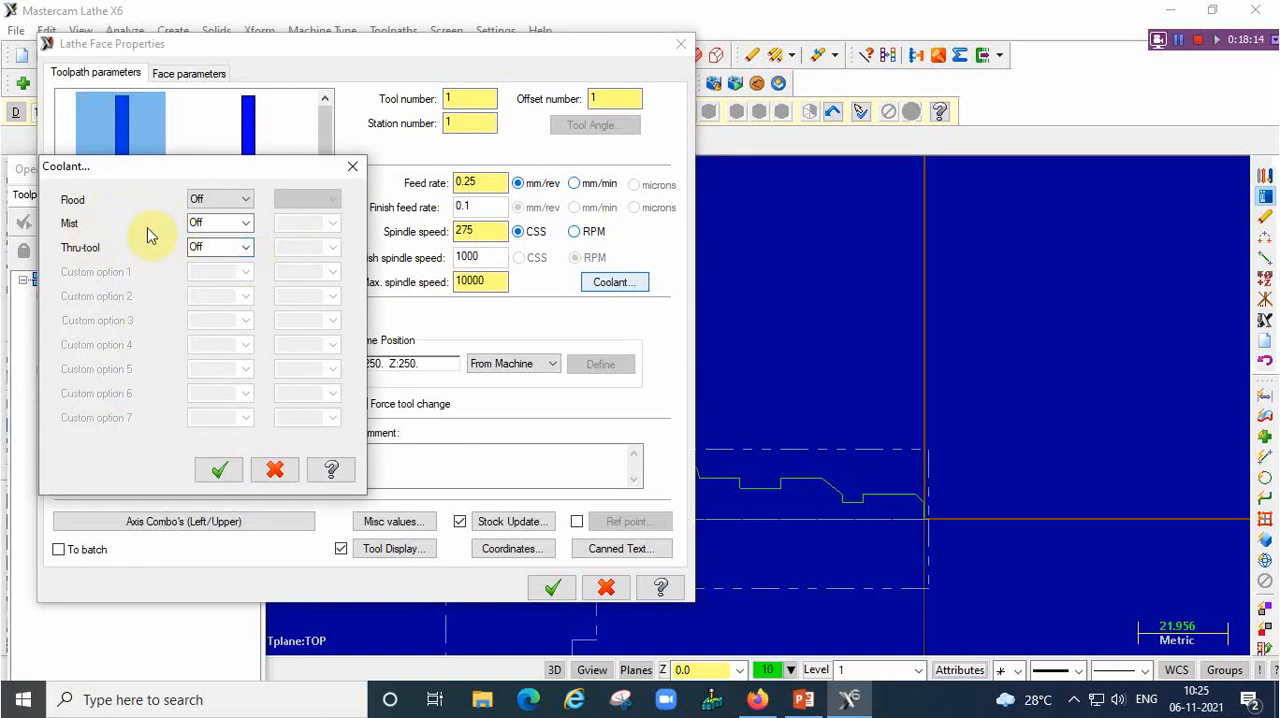
click(229, 472)
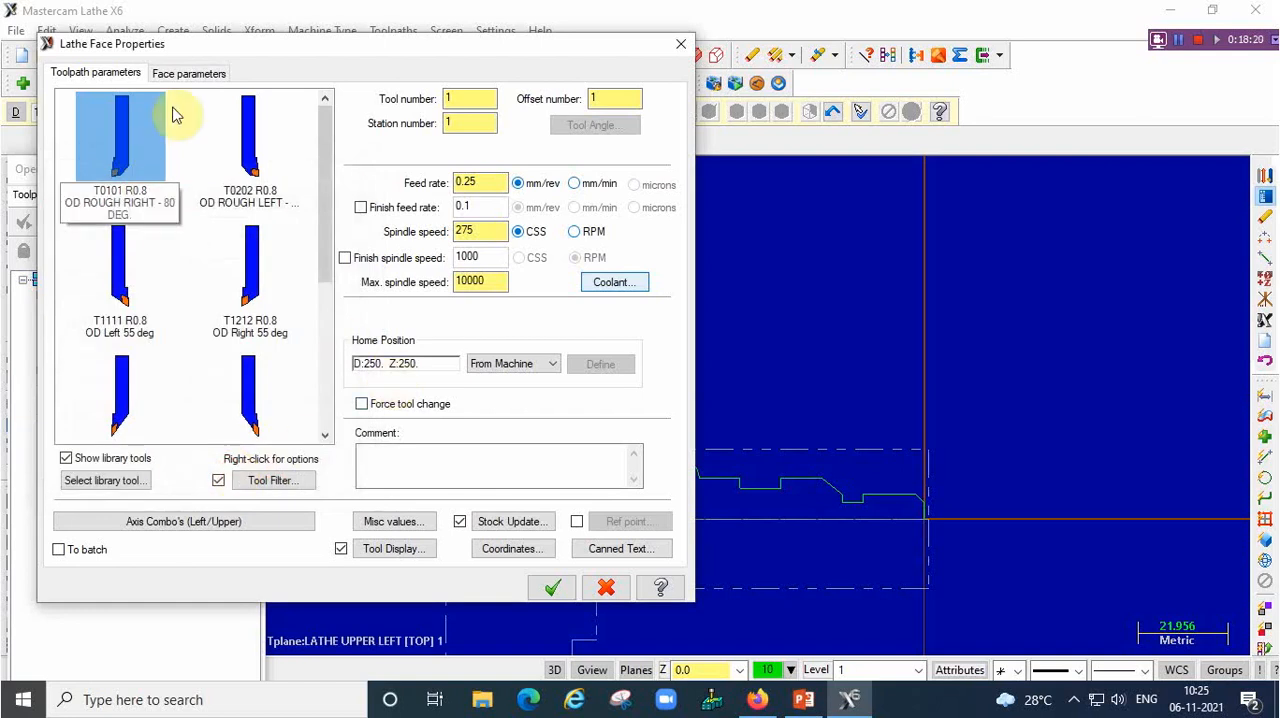
In the face parameters, disable the finish stepover and enable a rough stepover of 0.5
click(190, 74)
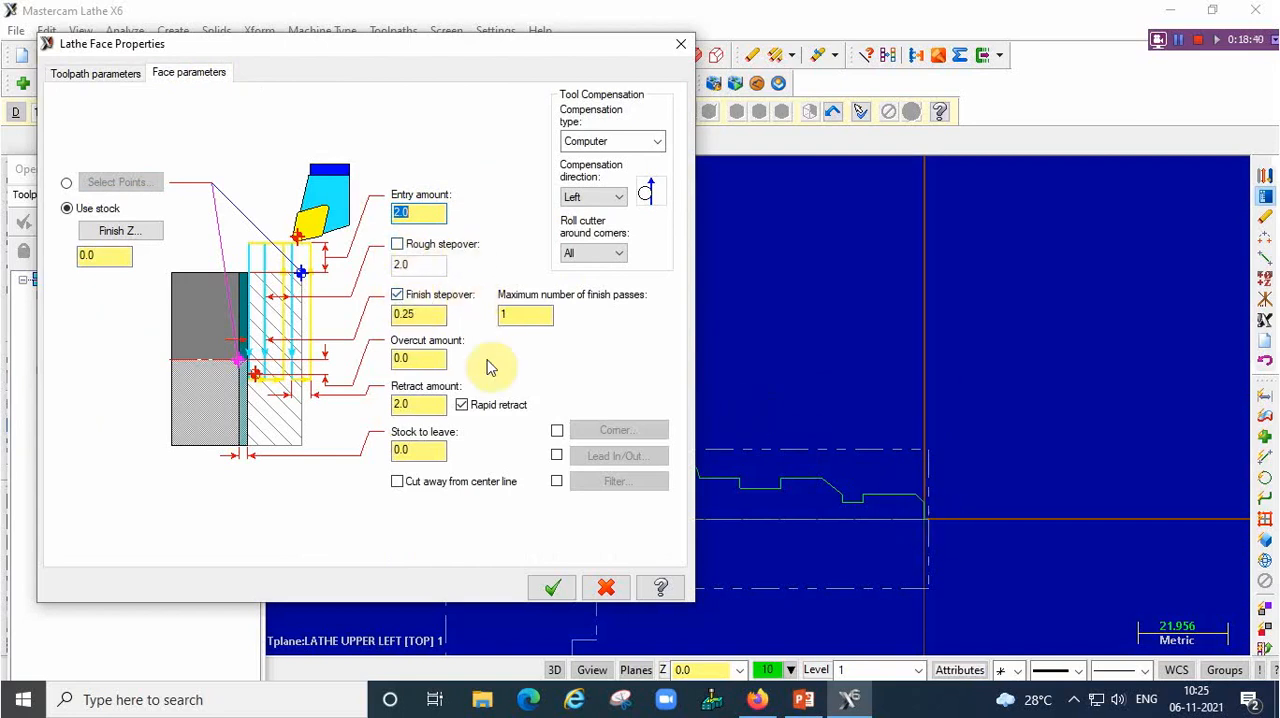
click(397, 294)
click(397, 244)
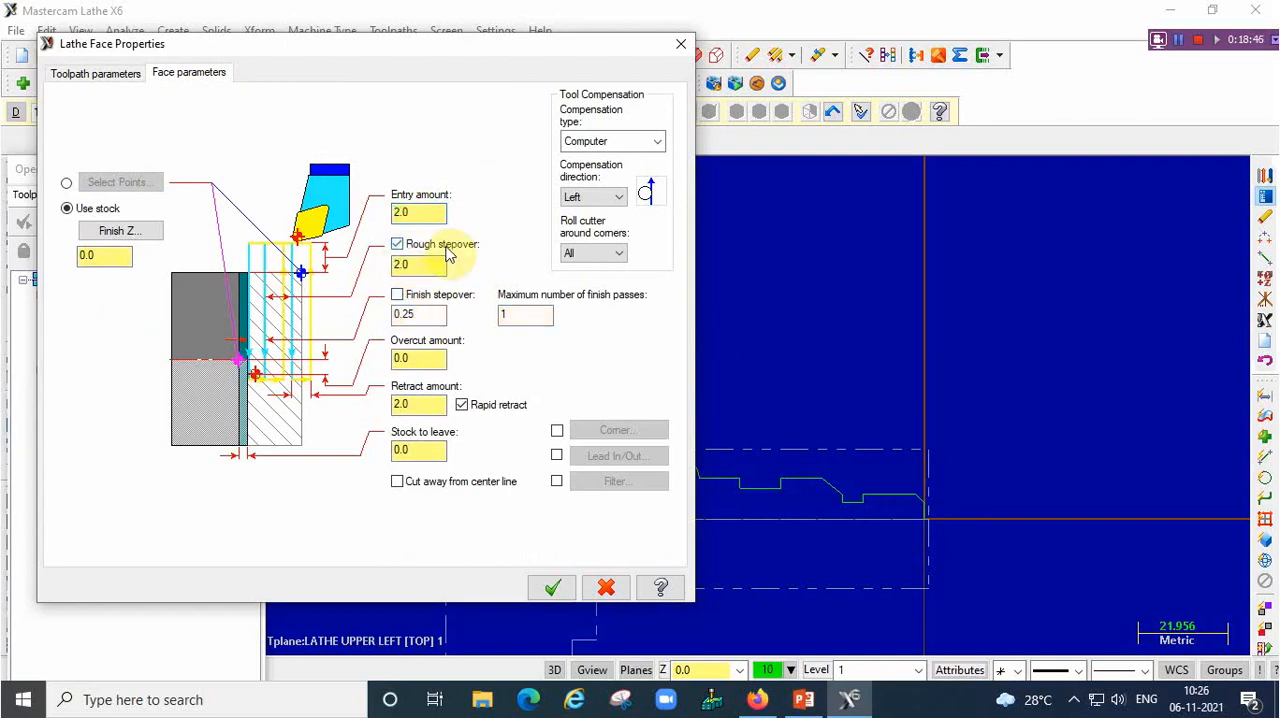
double_click(416, 264)
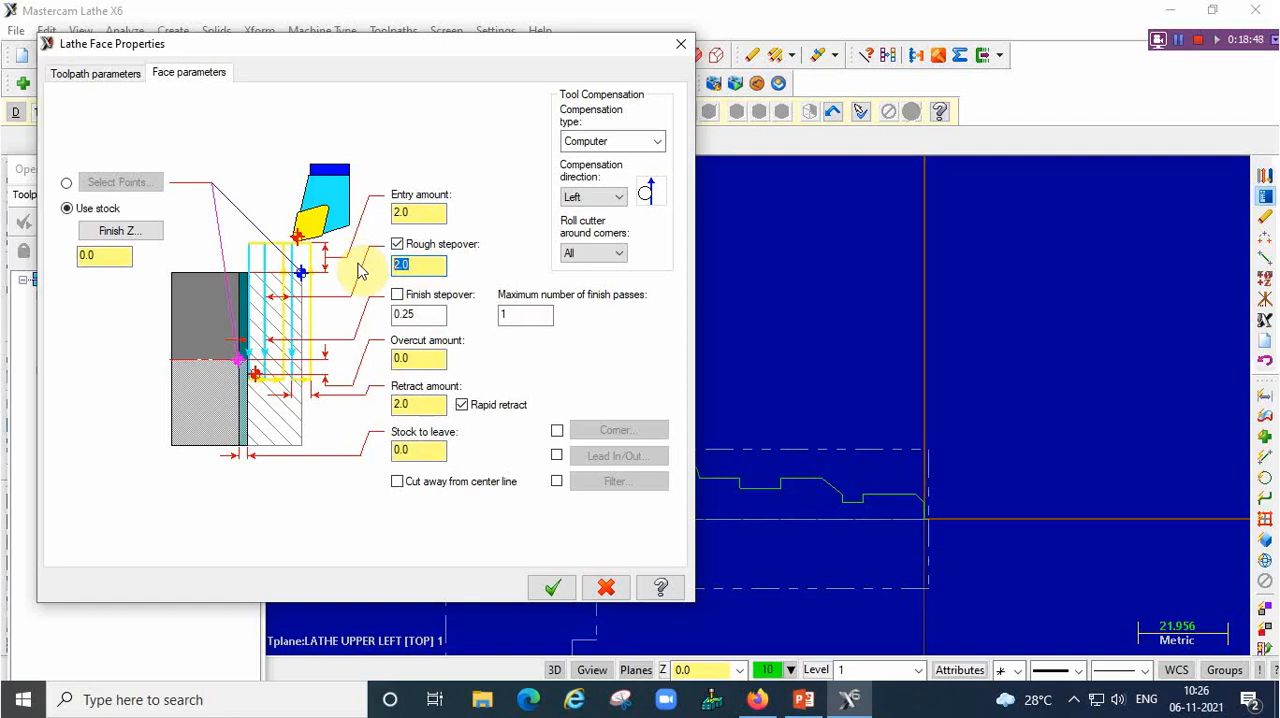
text(0.5)
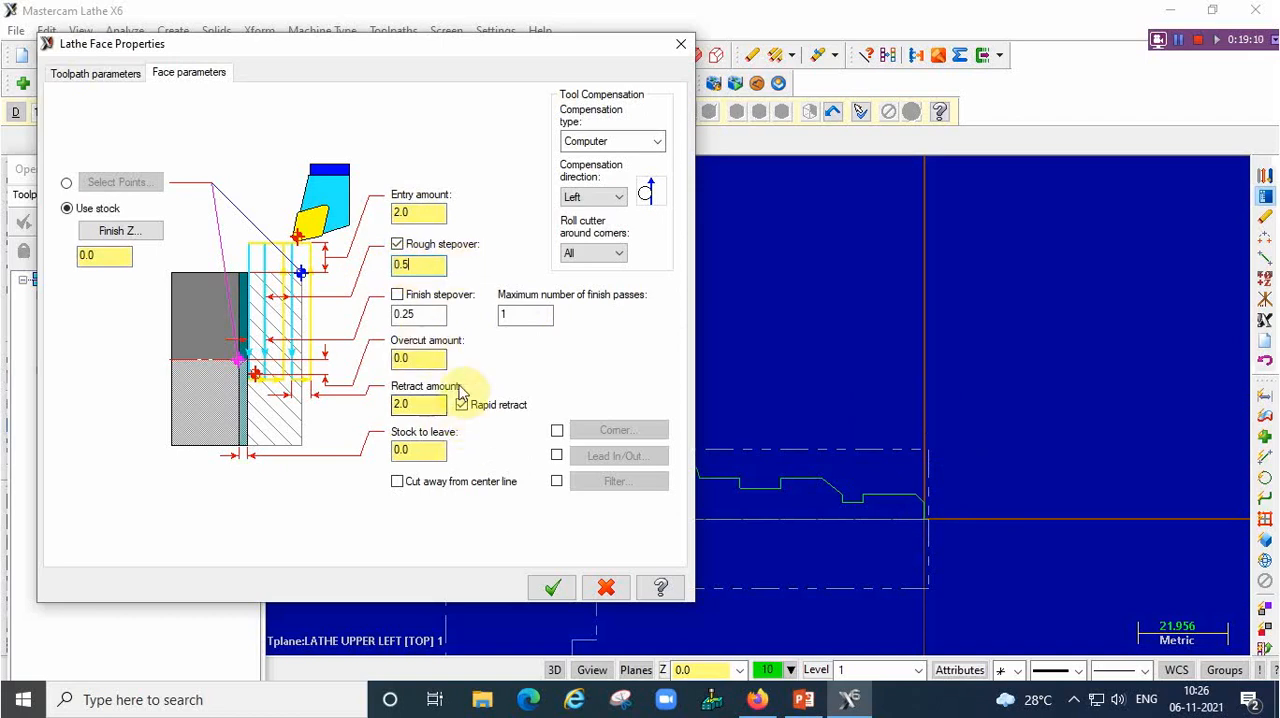
click(420, 266)
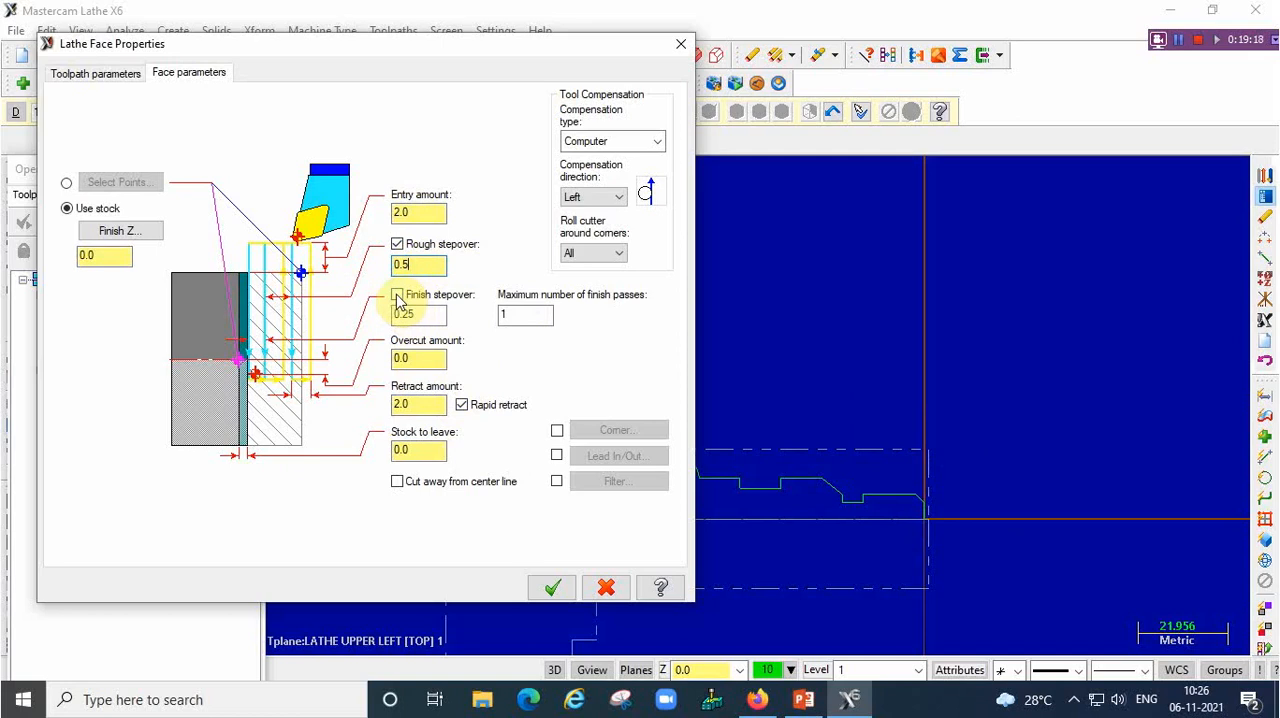
click(397, 295)
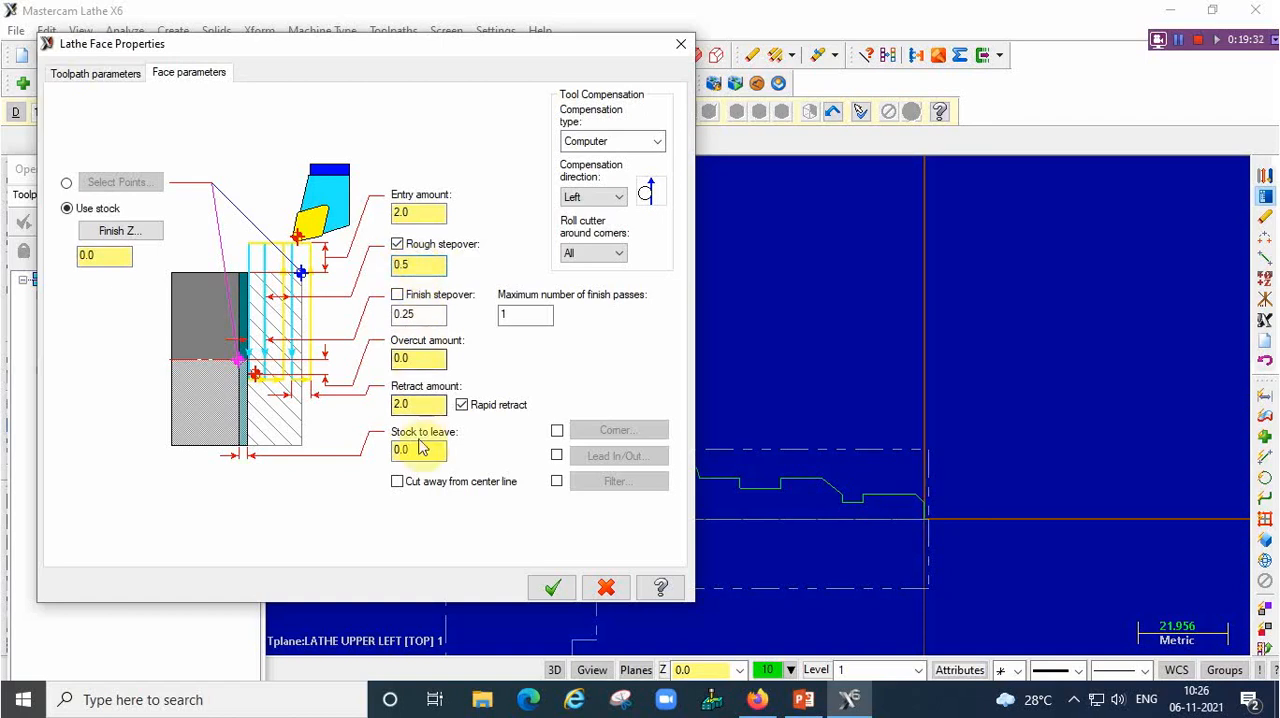
Set the facing overcut amount to 1, generate the face toolpath and hide its display
double_click(420, 358)
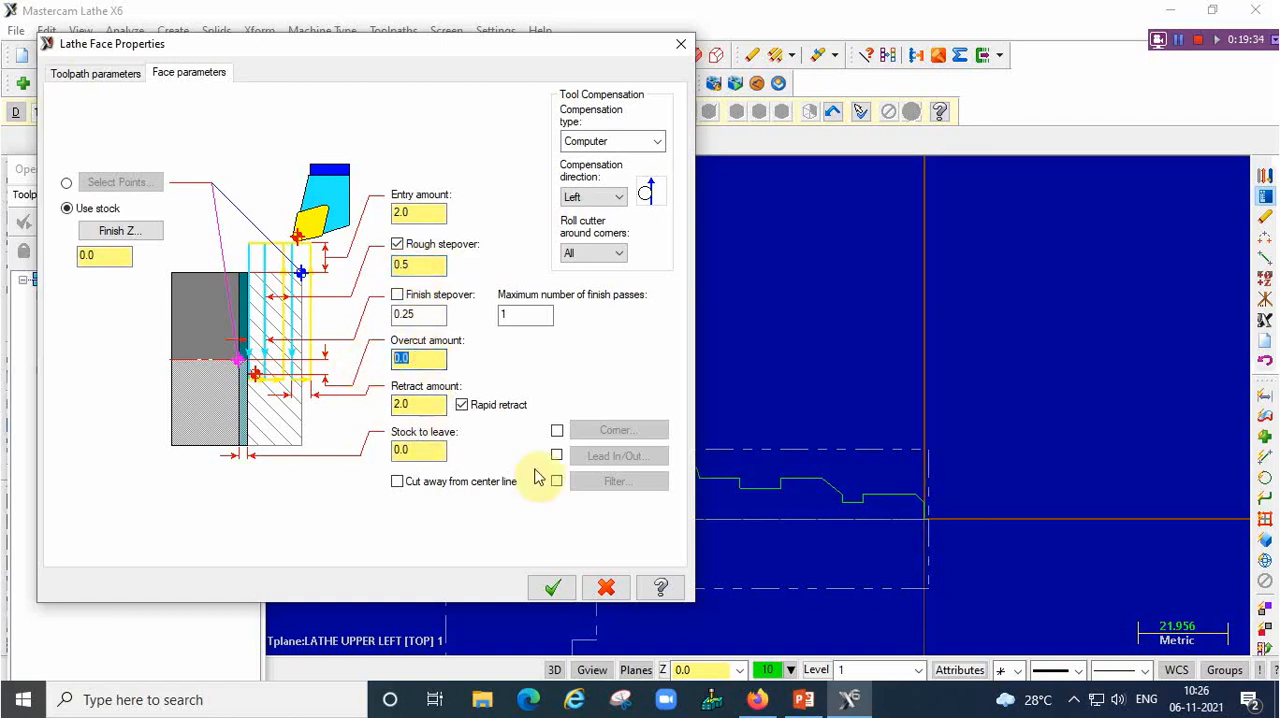
text(1)
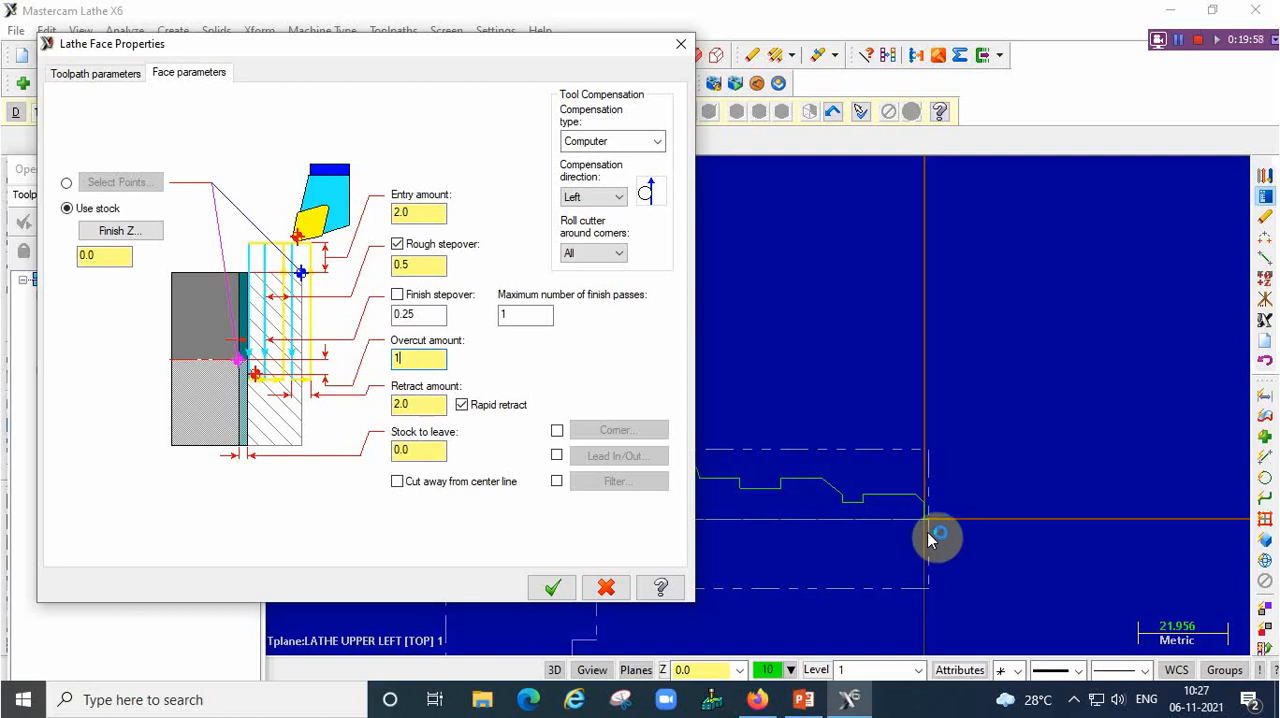
click(411, 352)
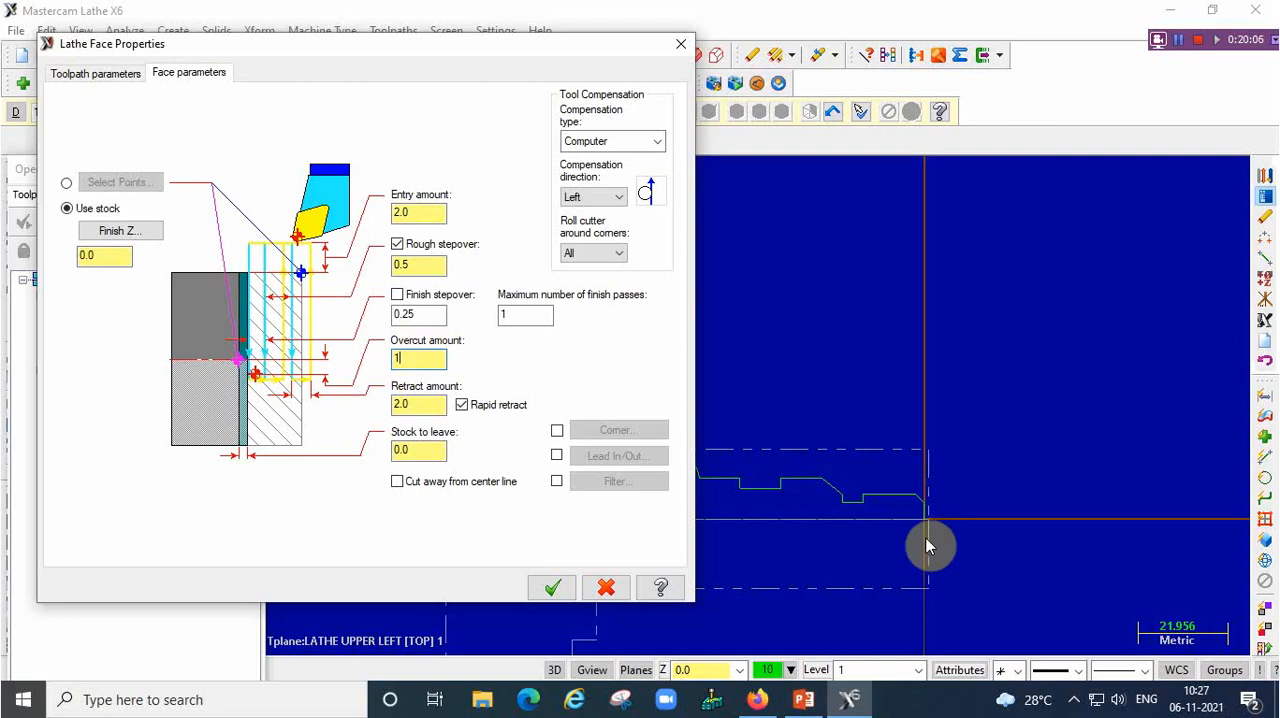
click(551, 589)
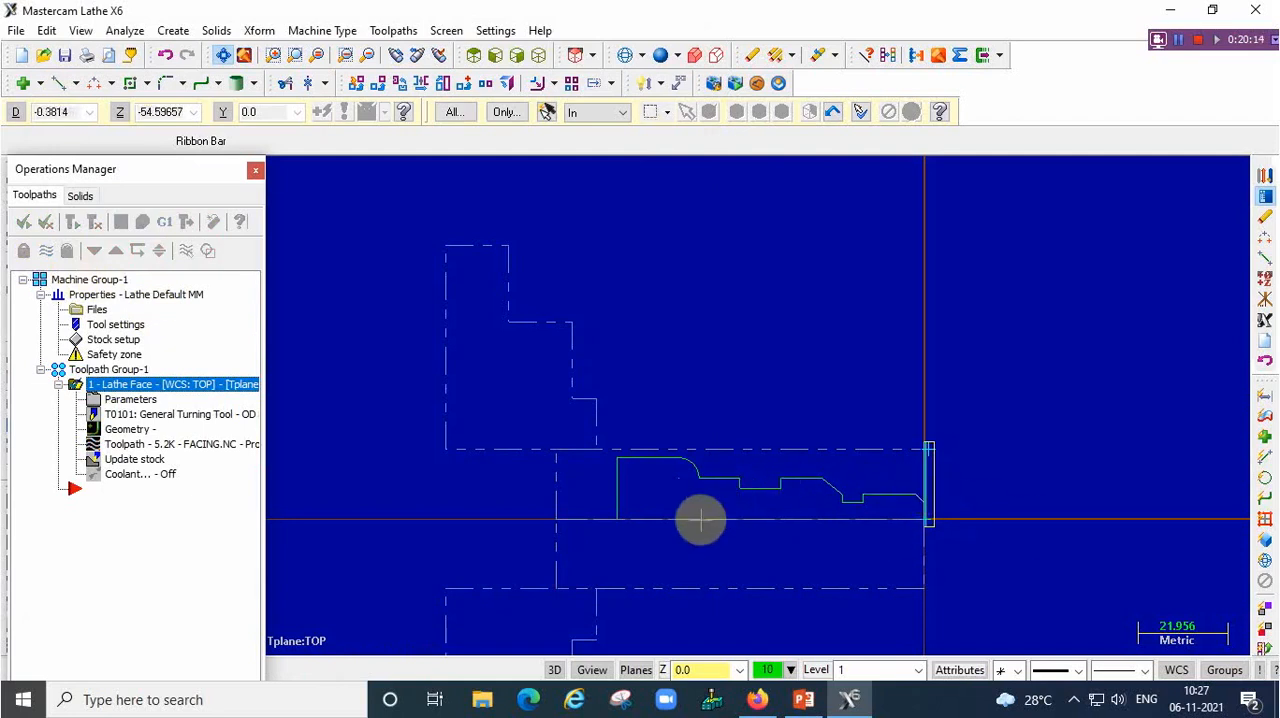
scroll(675, 543, up, 3)
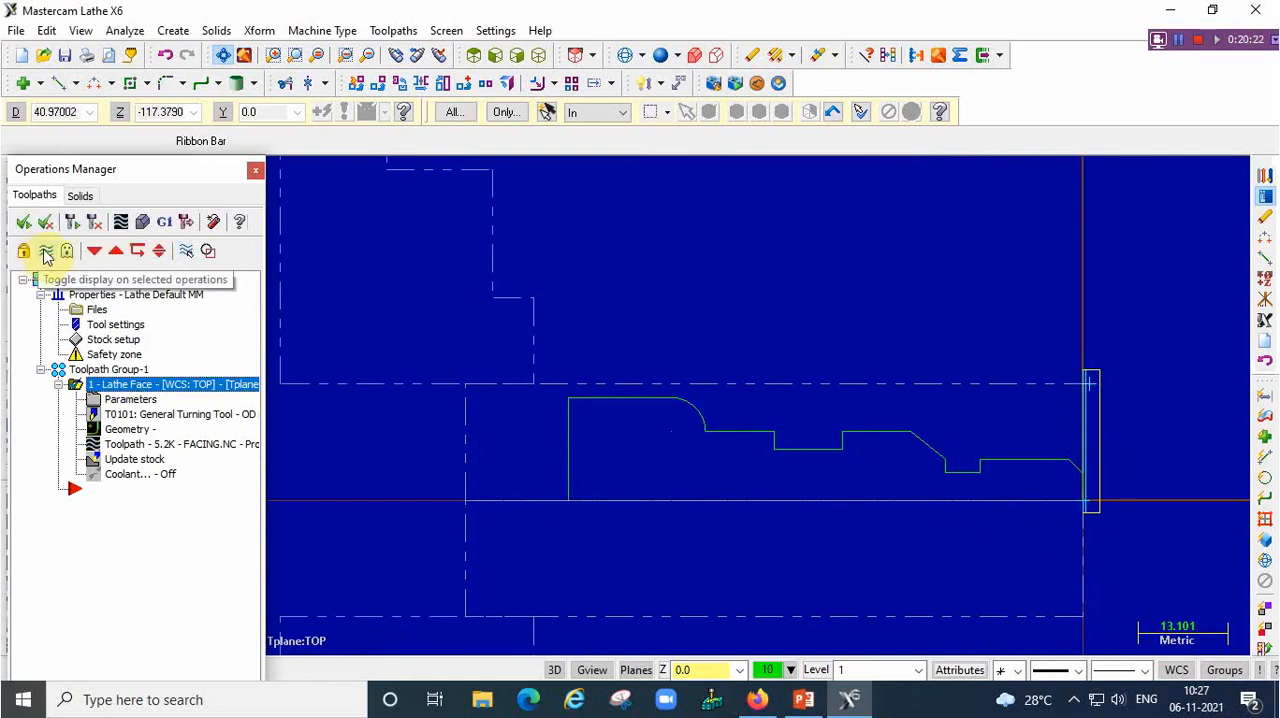
click(46, 256)
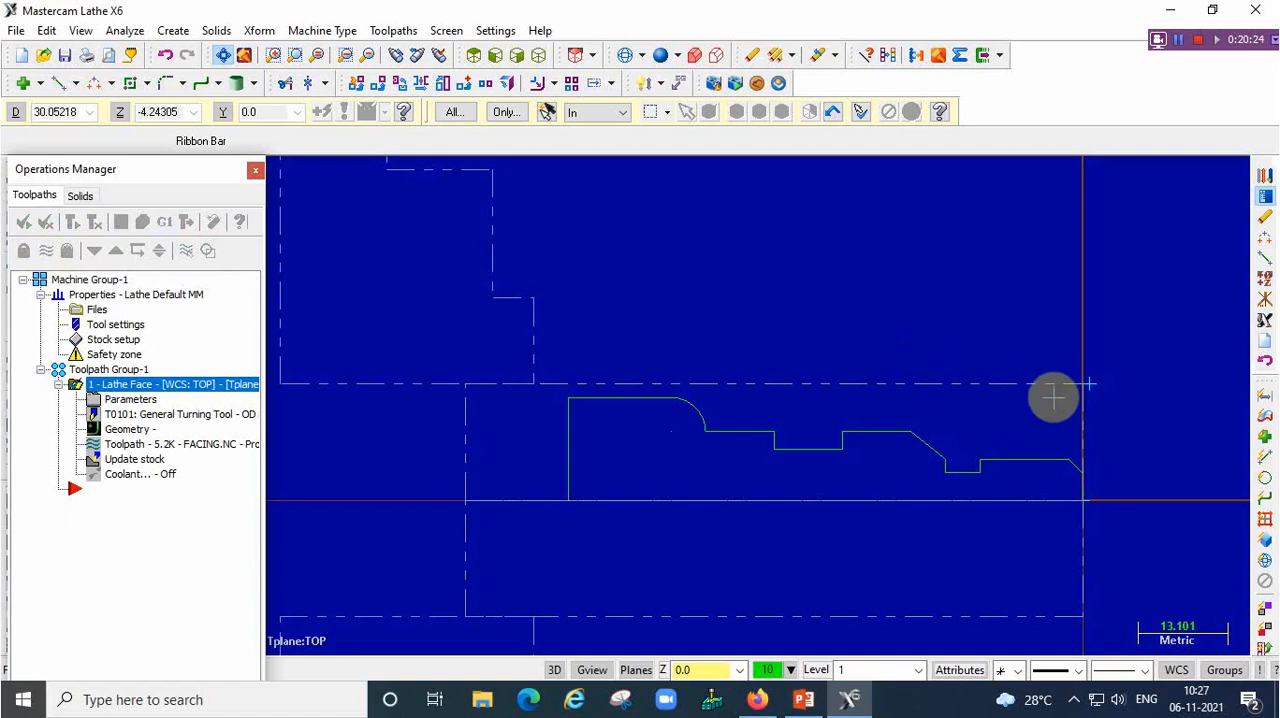
Start a Rough toolpath and chain the profile from the front chamfer to the large-diameter line at the chuck end
click(392, 30)
click(442, 52)
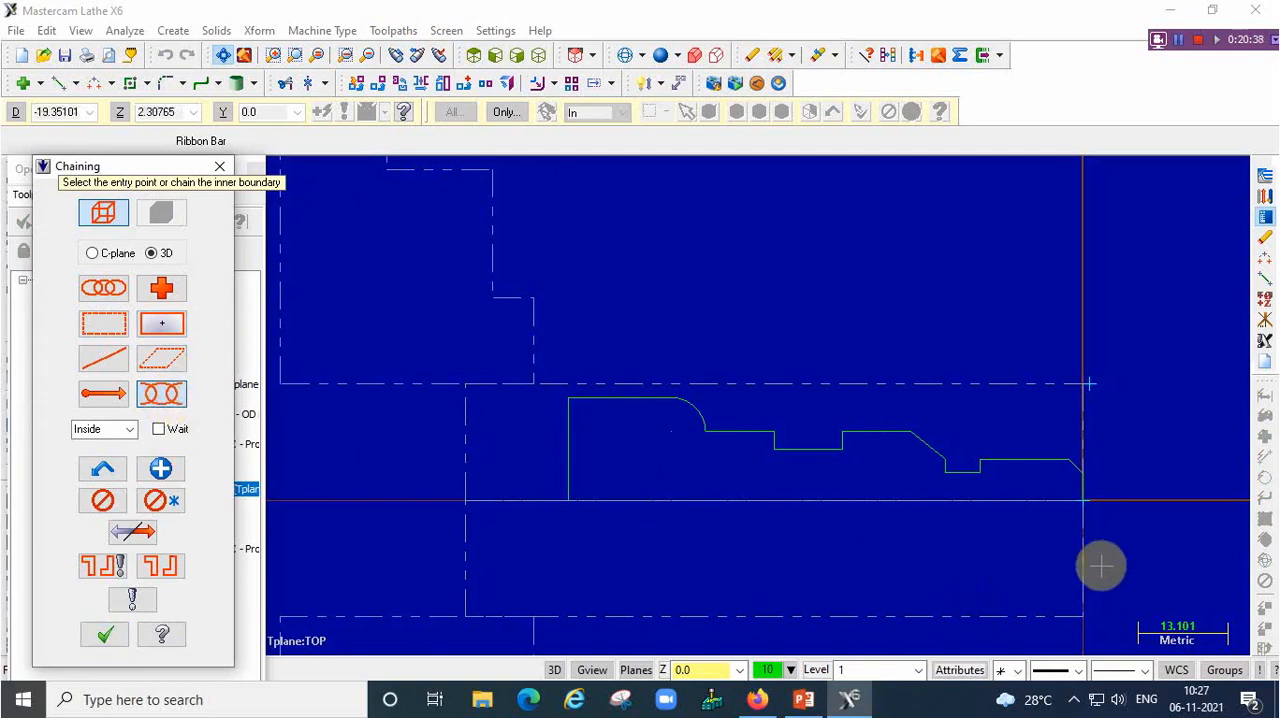
click(1077, 466)
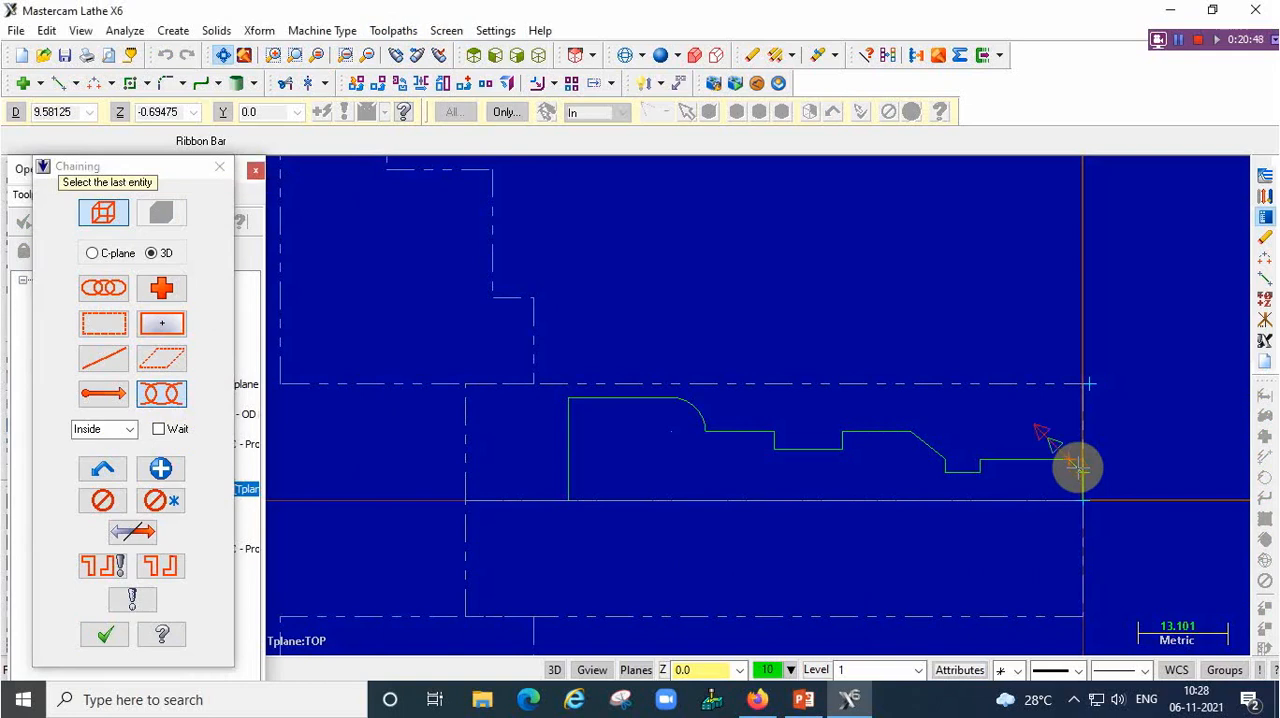
click(586, 400)
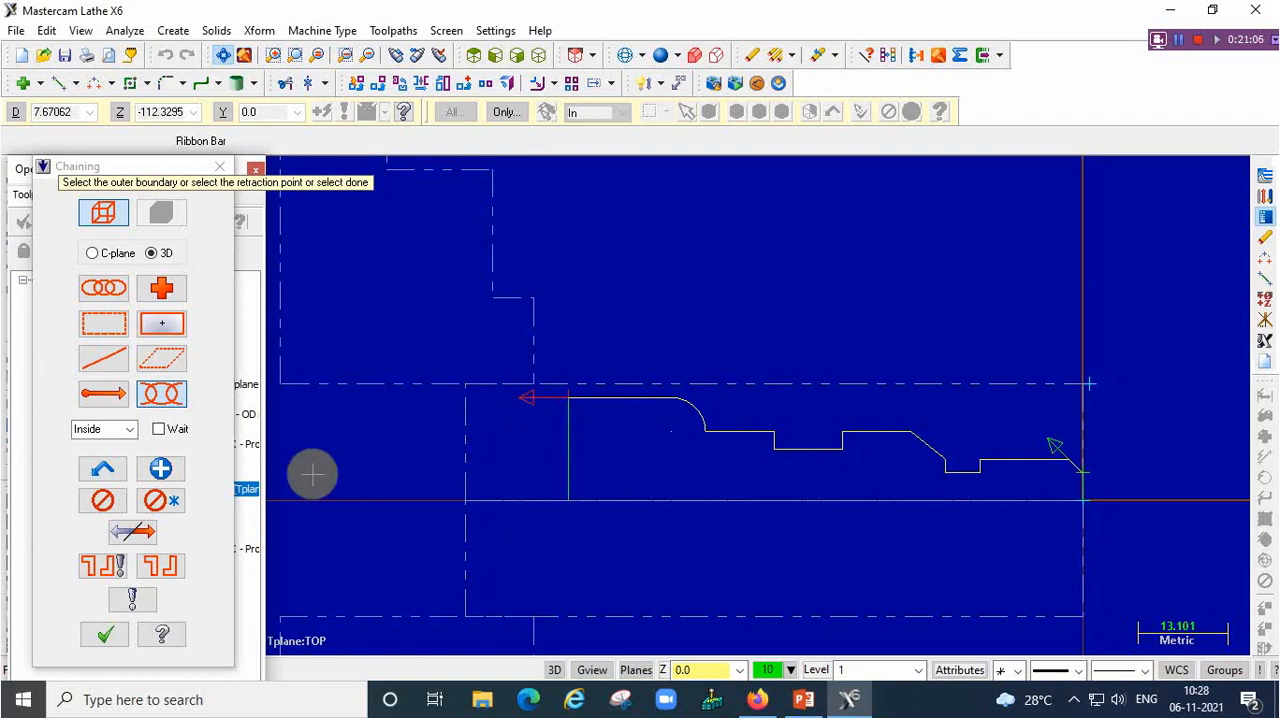
click(105, 636)
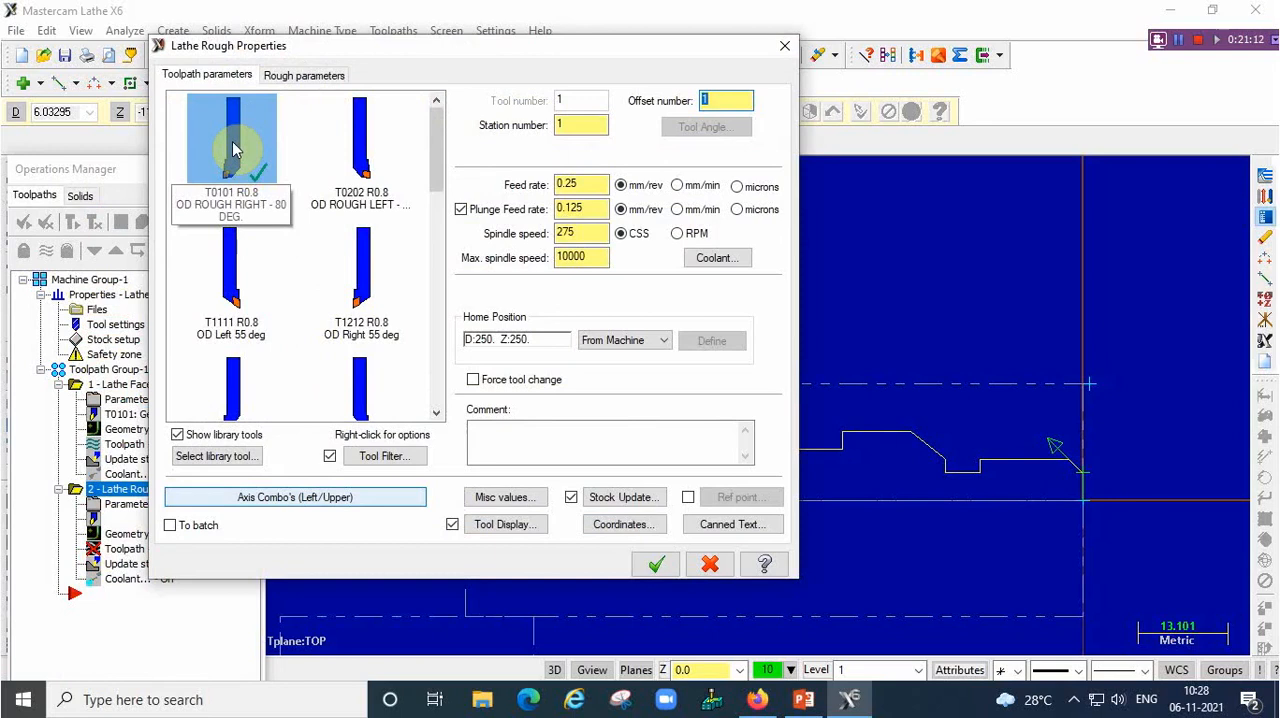
Set the roughing depth of cut to 0.5 with tool T0101, generate the rough toolpath and hide its display
mouse_move(233, 149)
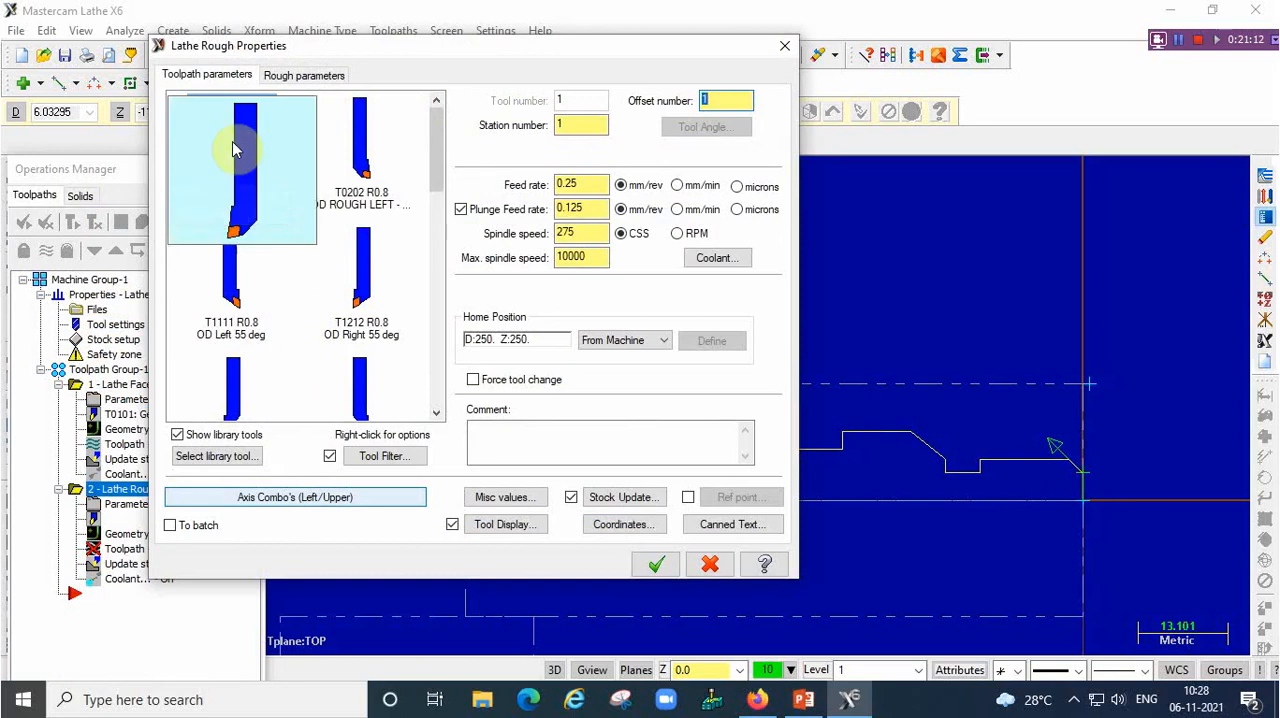
click(306, 80)
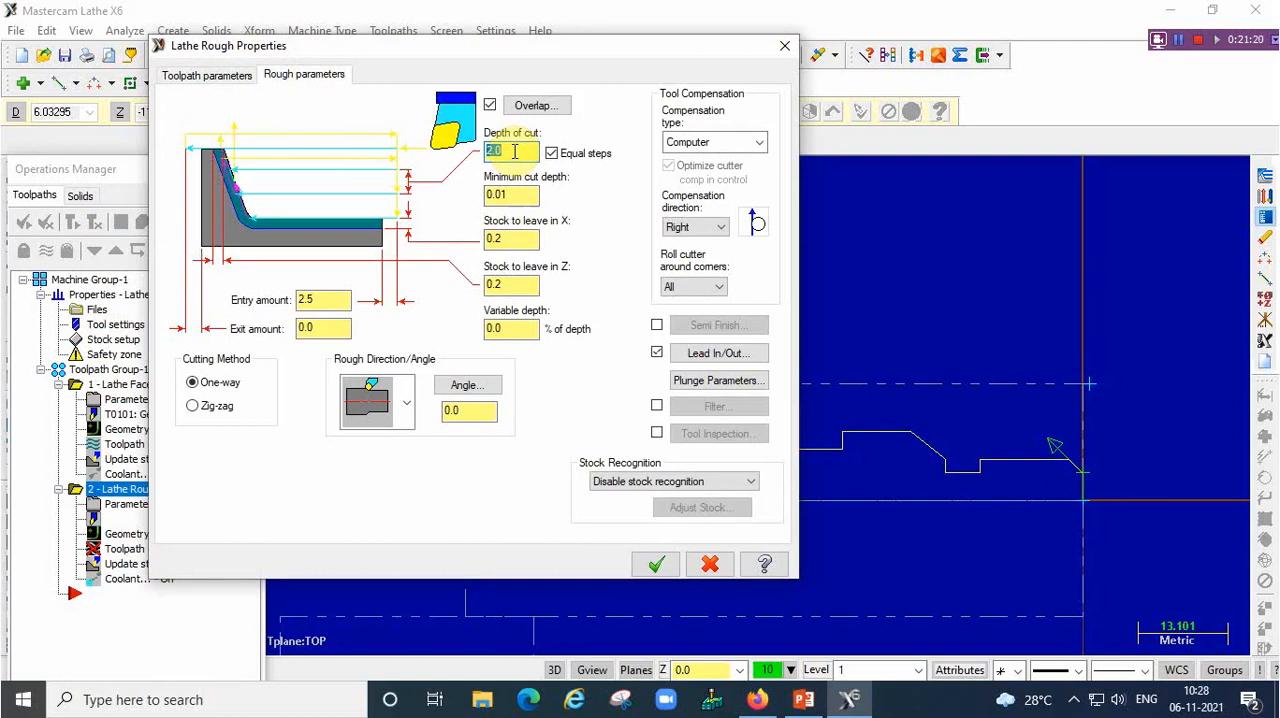
text(0.5)
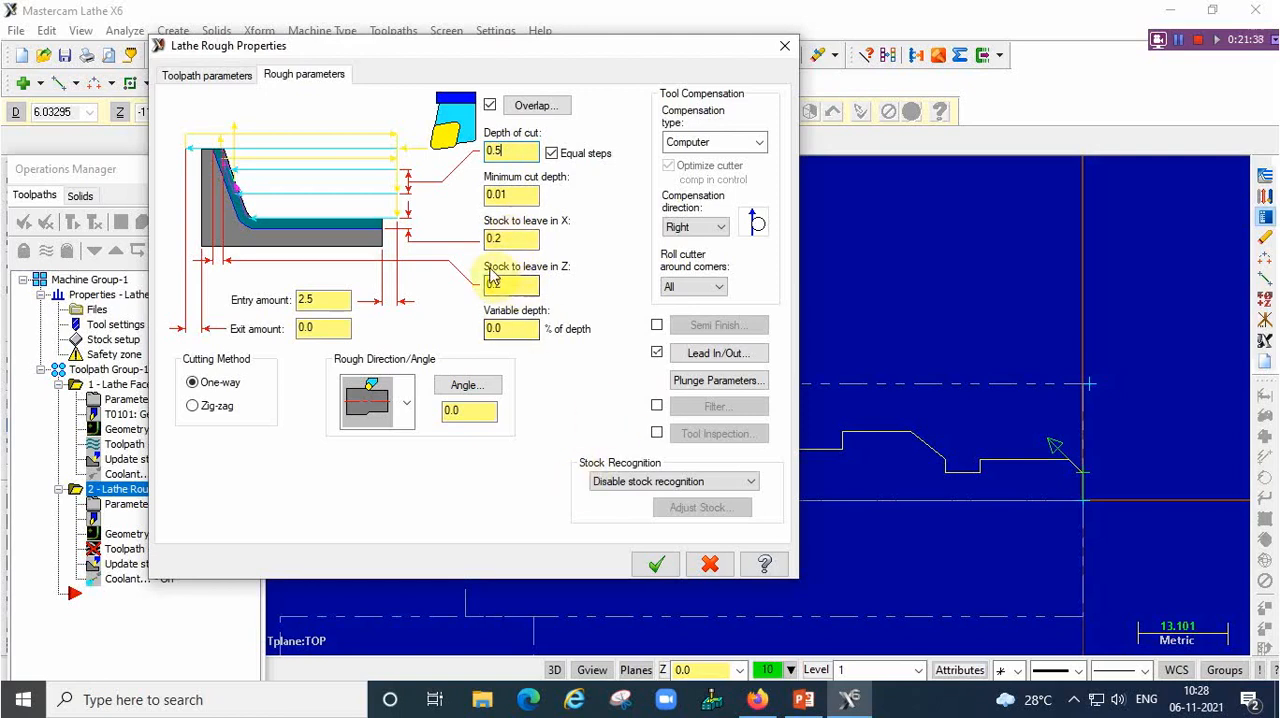
click(655, 566)
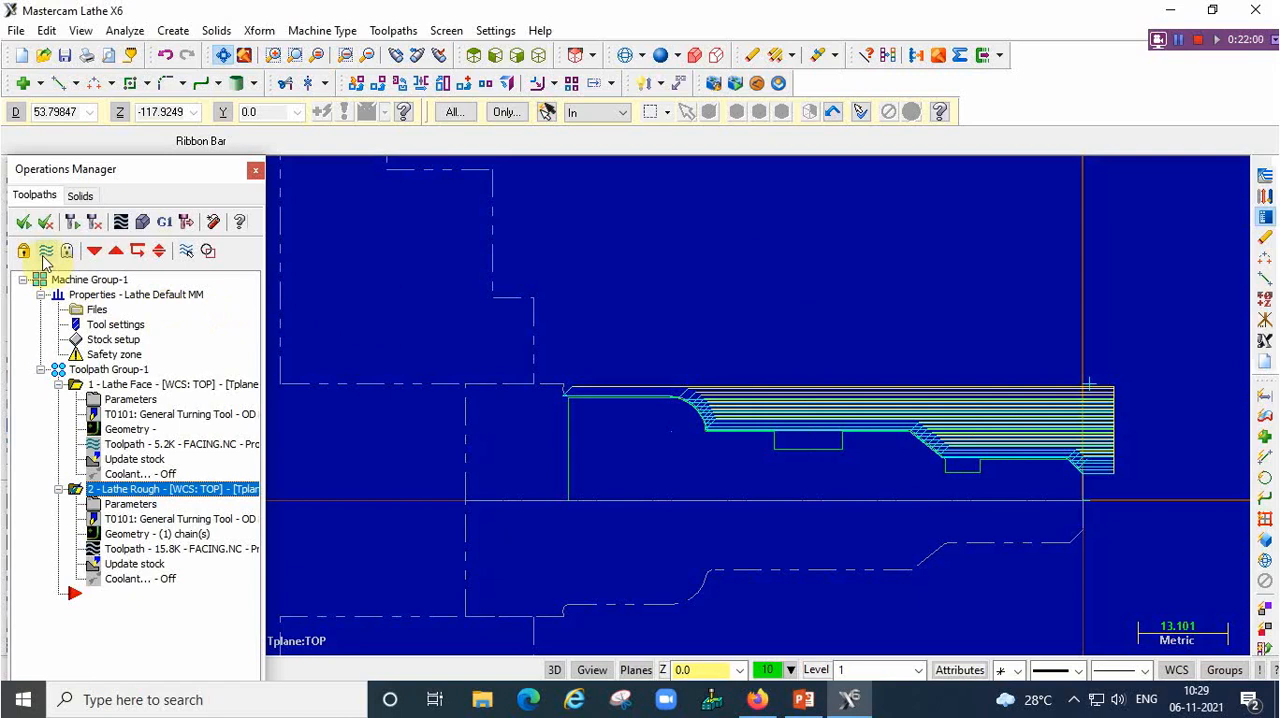
click(44, 256)
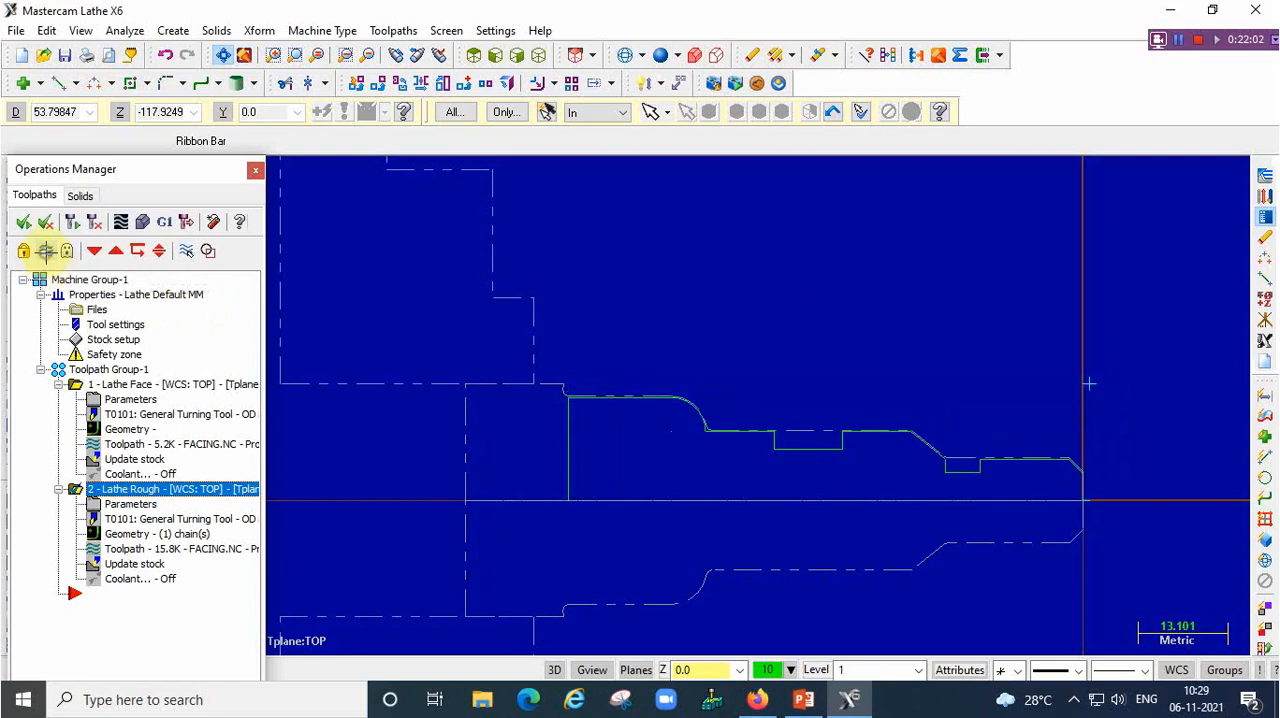
Start a Finish toolpath and chain the profile partially from the front chamfer to the large-diameter line at the chuck end
click(395, 31)
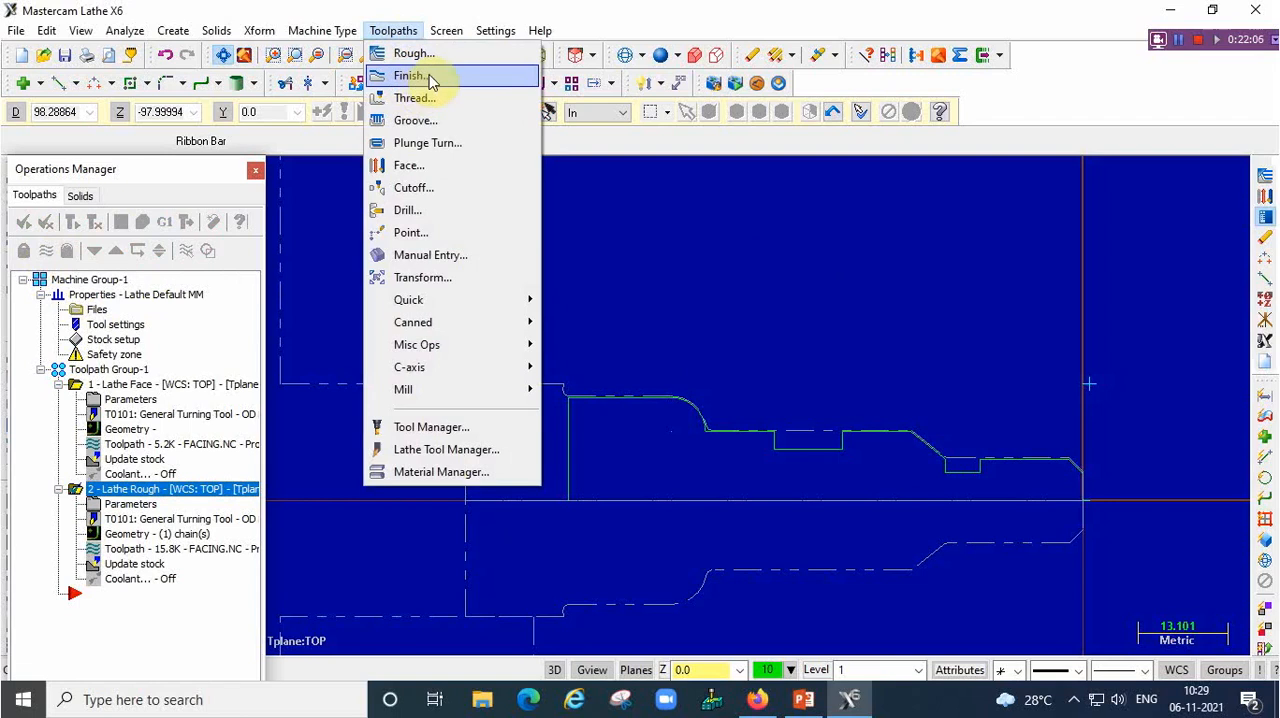
click(429, 77)
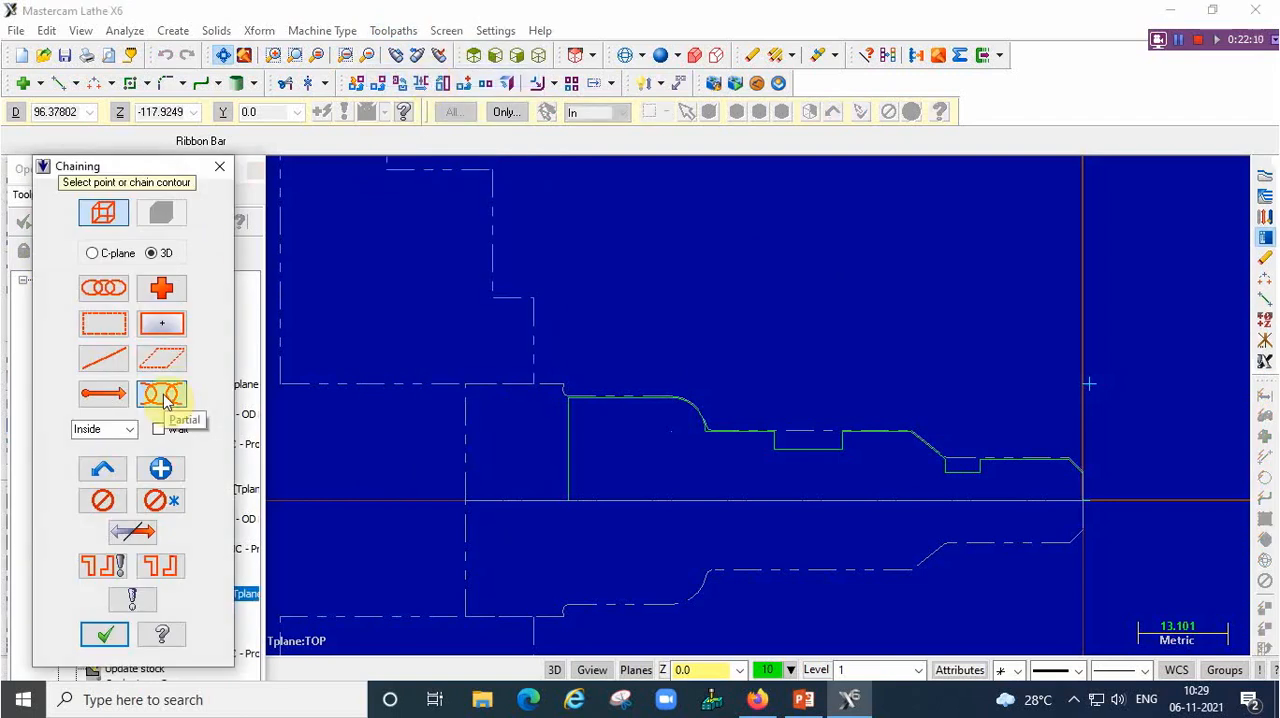
click(163, 396)
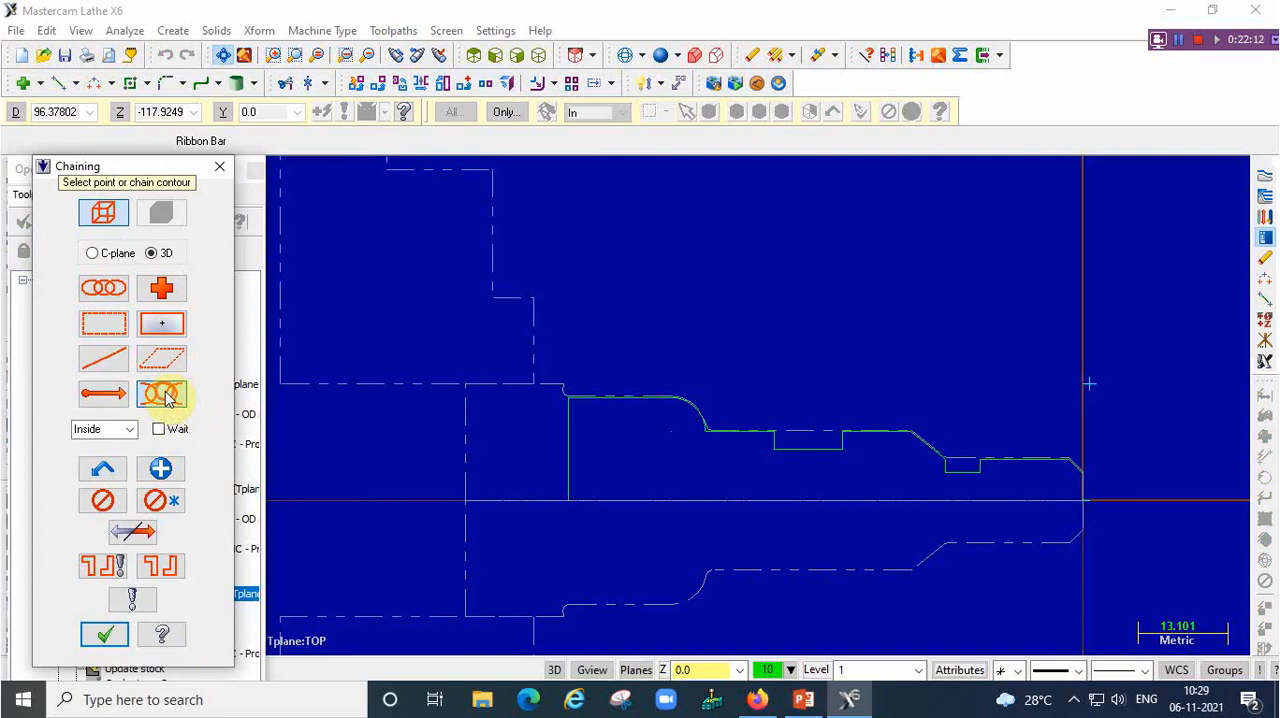
click(1074, 466)
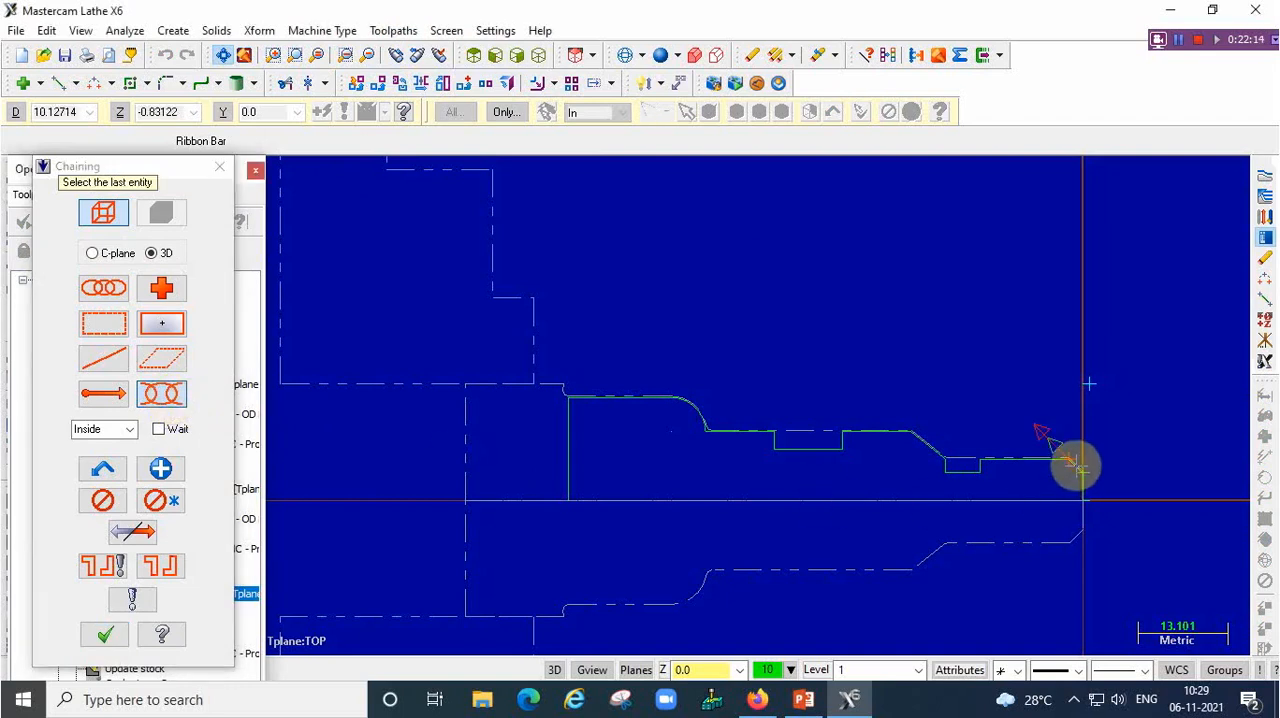
click(594, 397)
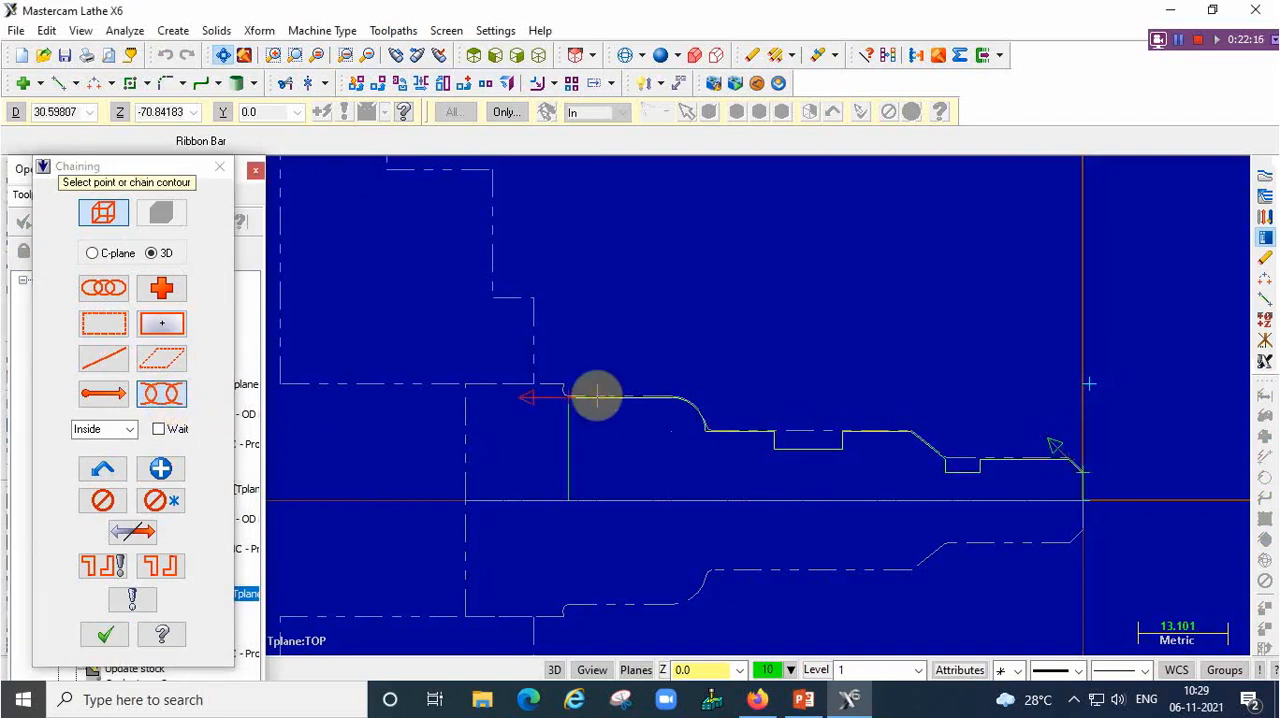
click(107, 637)
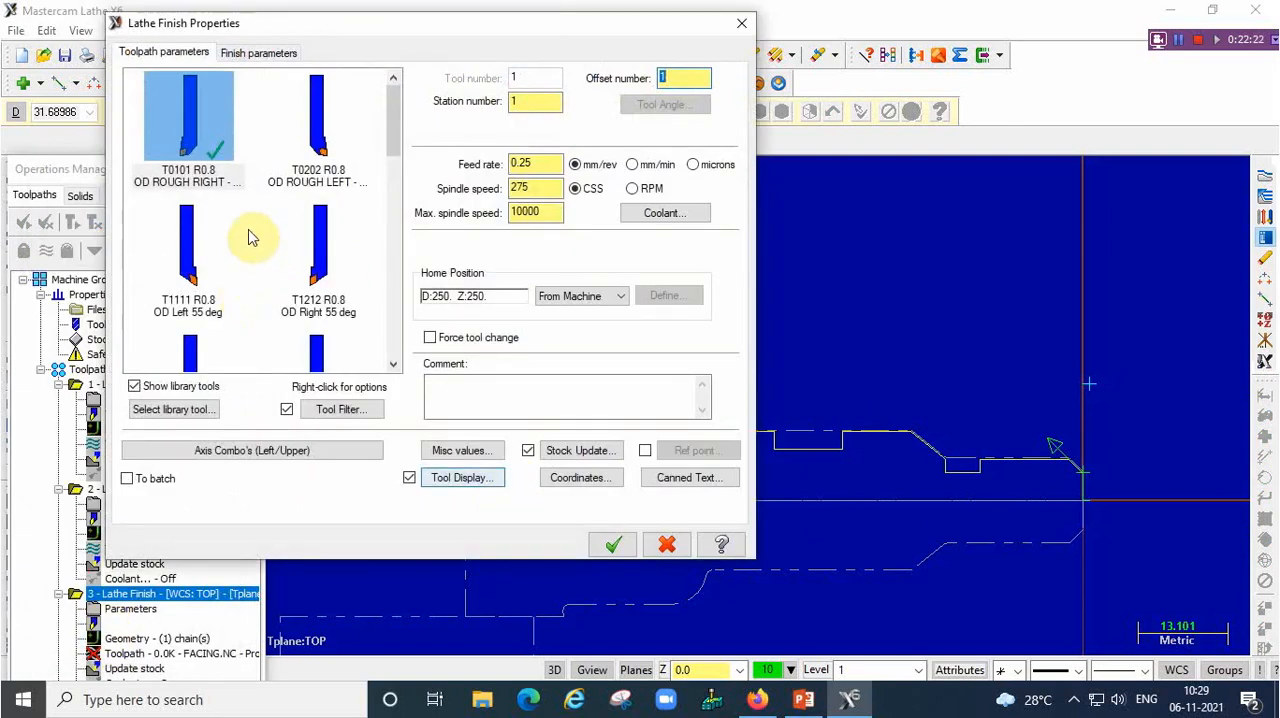
Choose the T2121 OD finish right 35-degree tool, set the finish stepover to 0.2 and generate the finish toolpath
scroll(251, 235, down, 2)
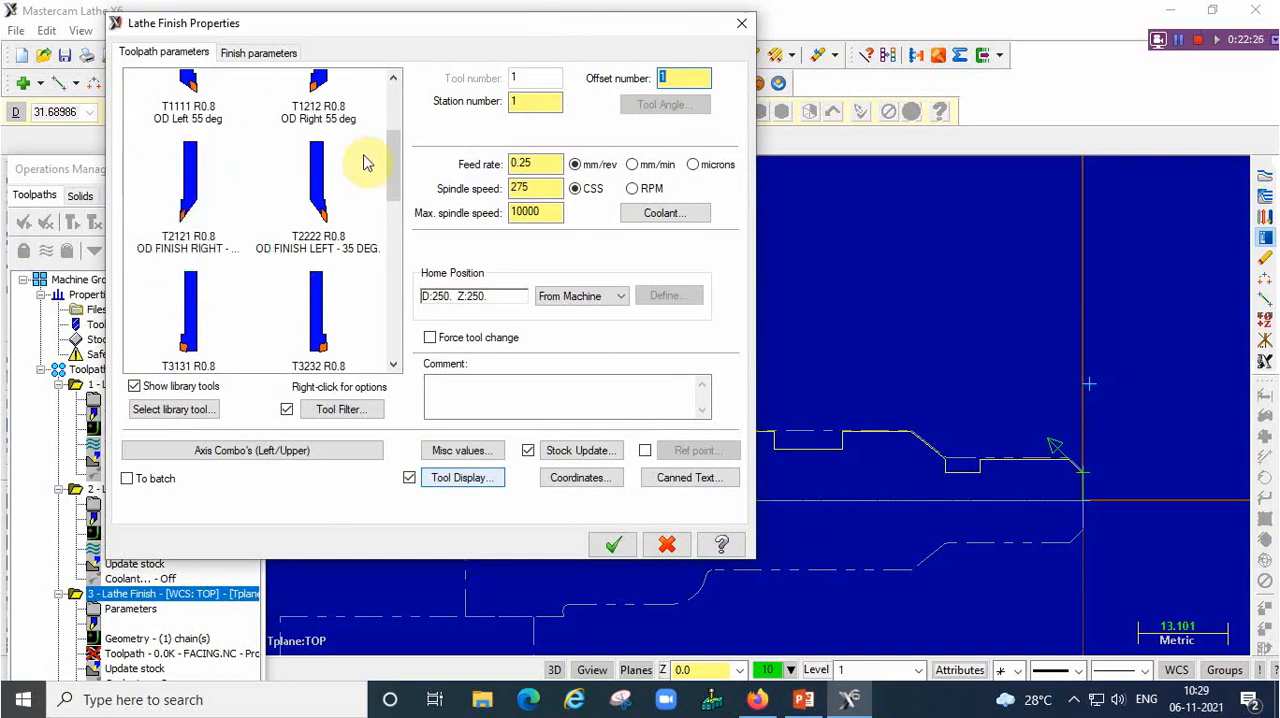
click(200, 194)
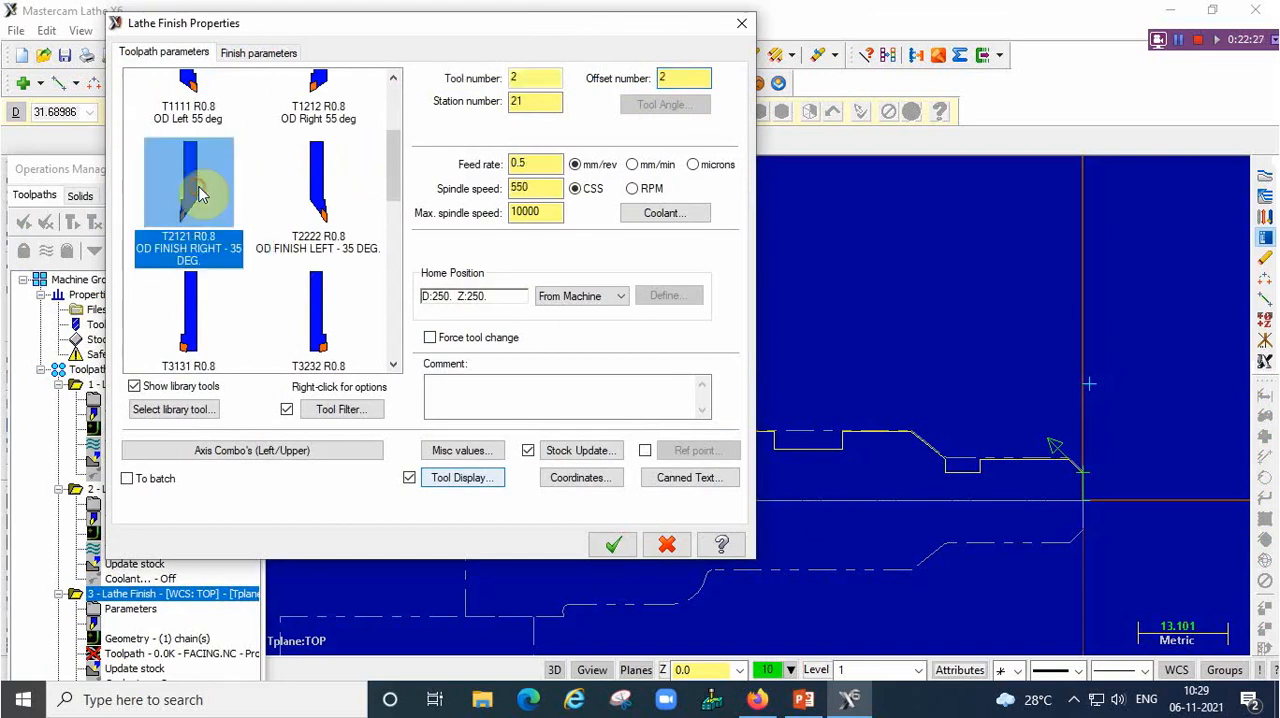
click(266, 55)
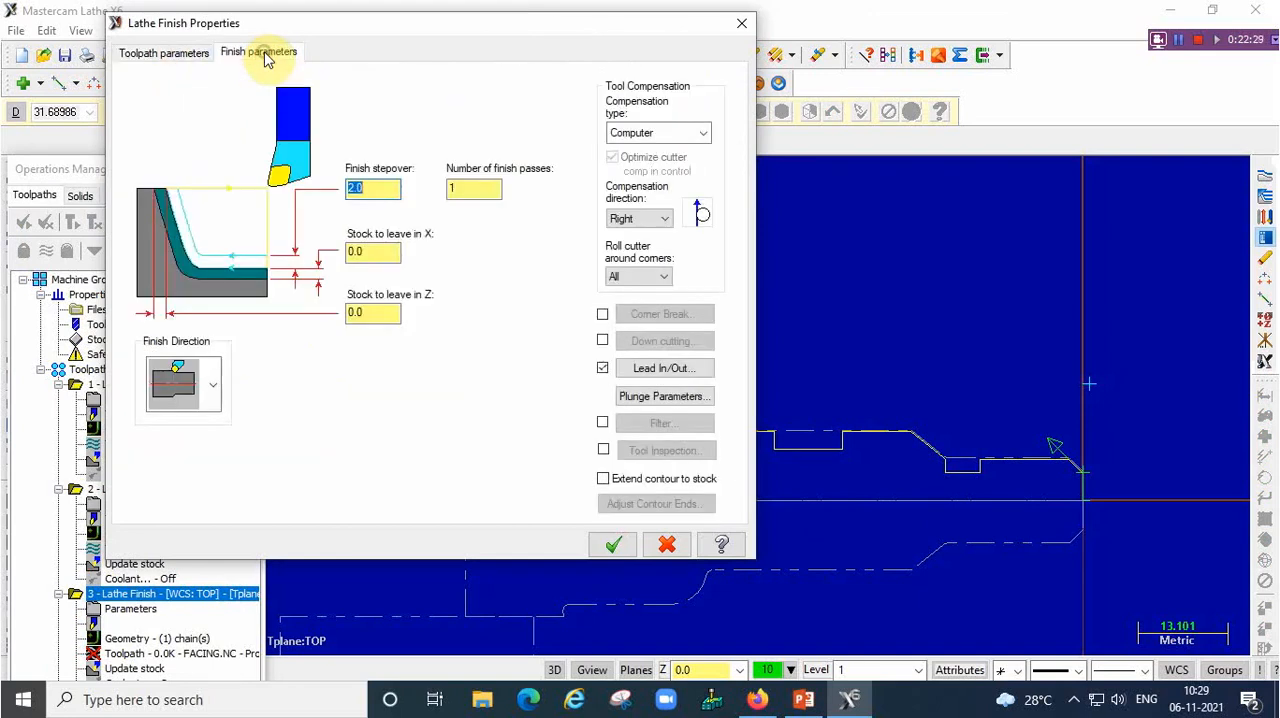
click(373, 186)
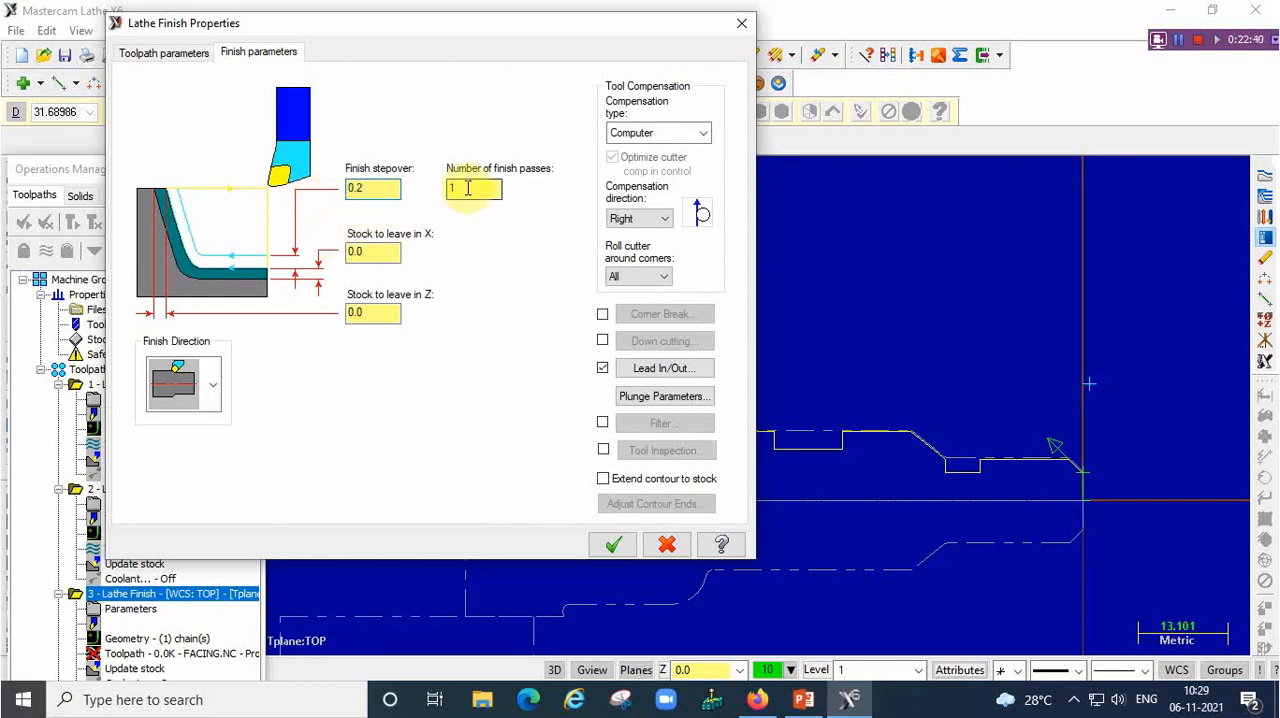
click(614, 545)
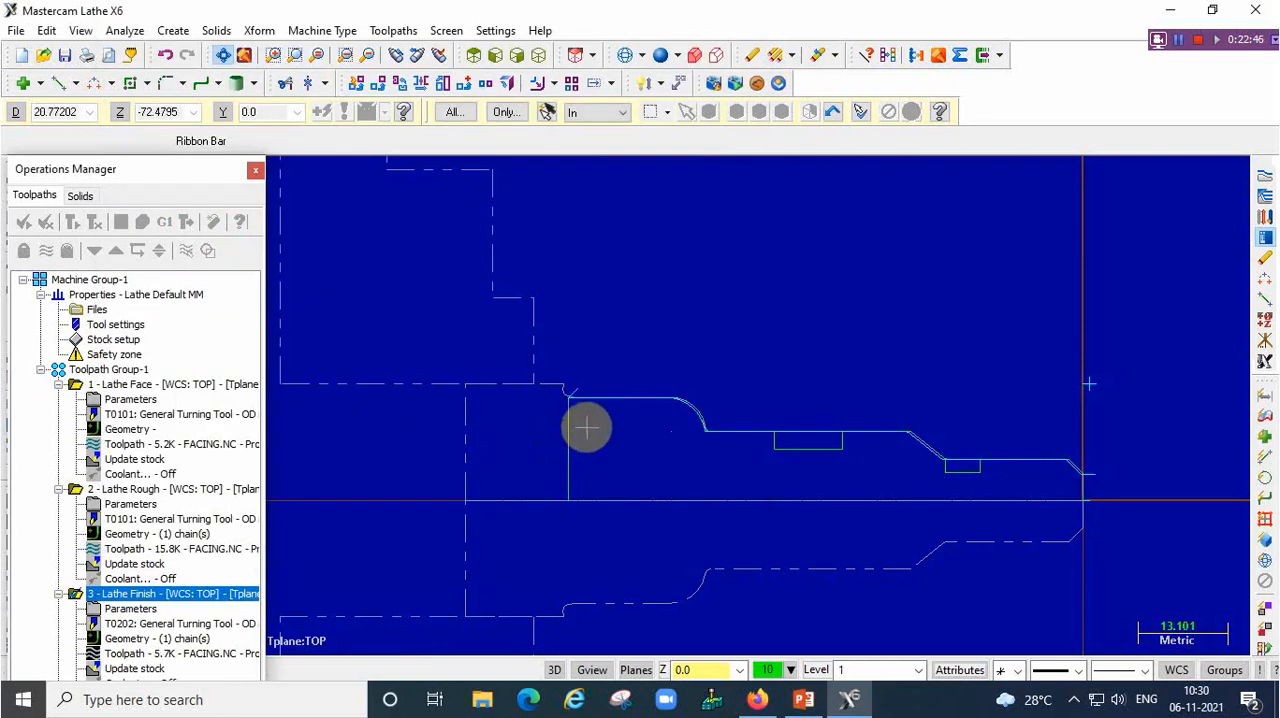
click(395, 31)
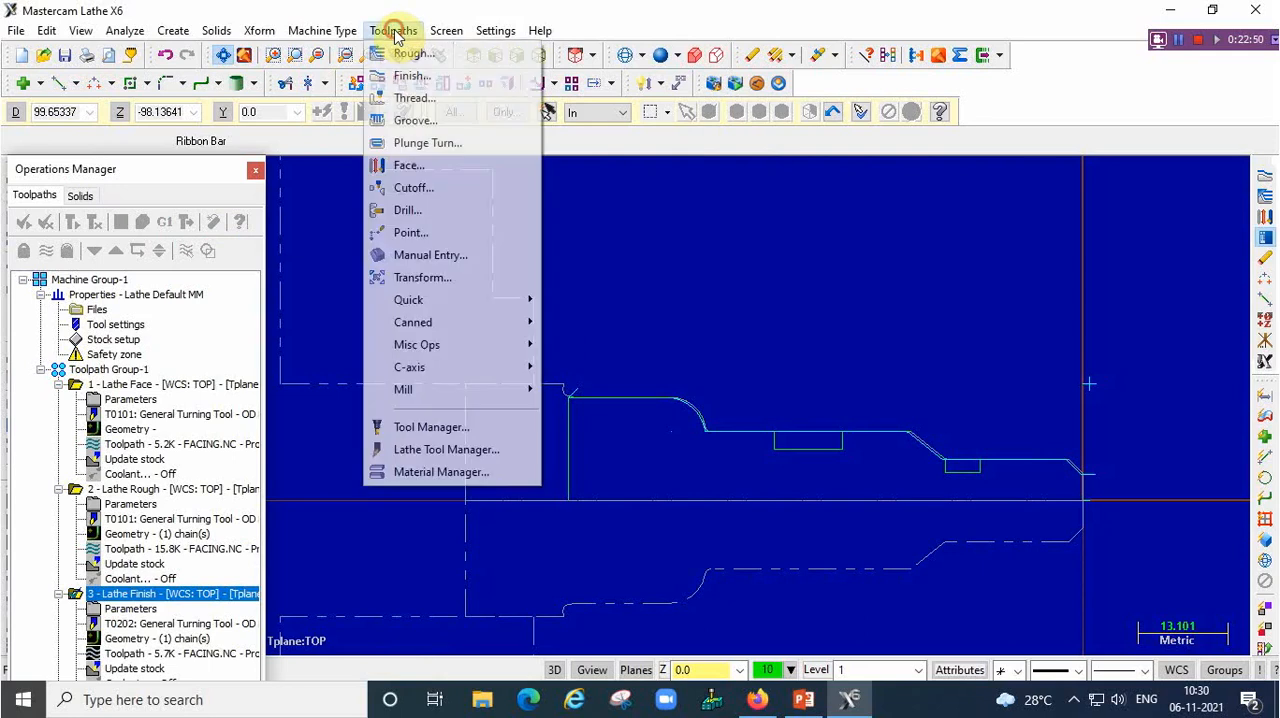
click(437, 122)
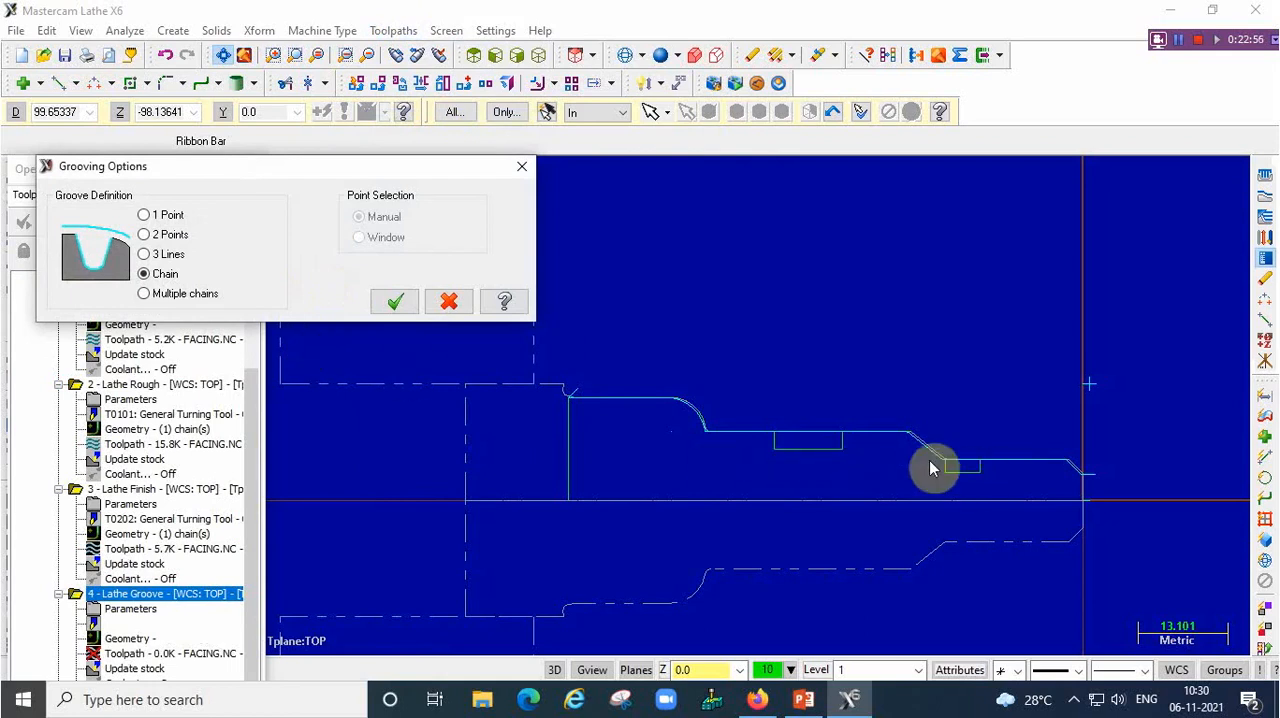
click(521, 166)
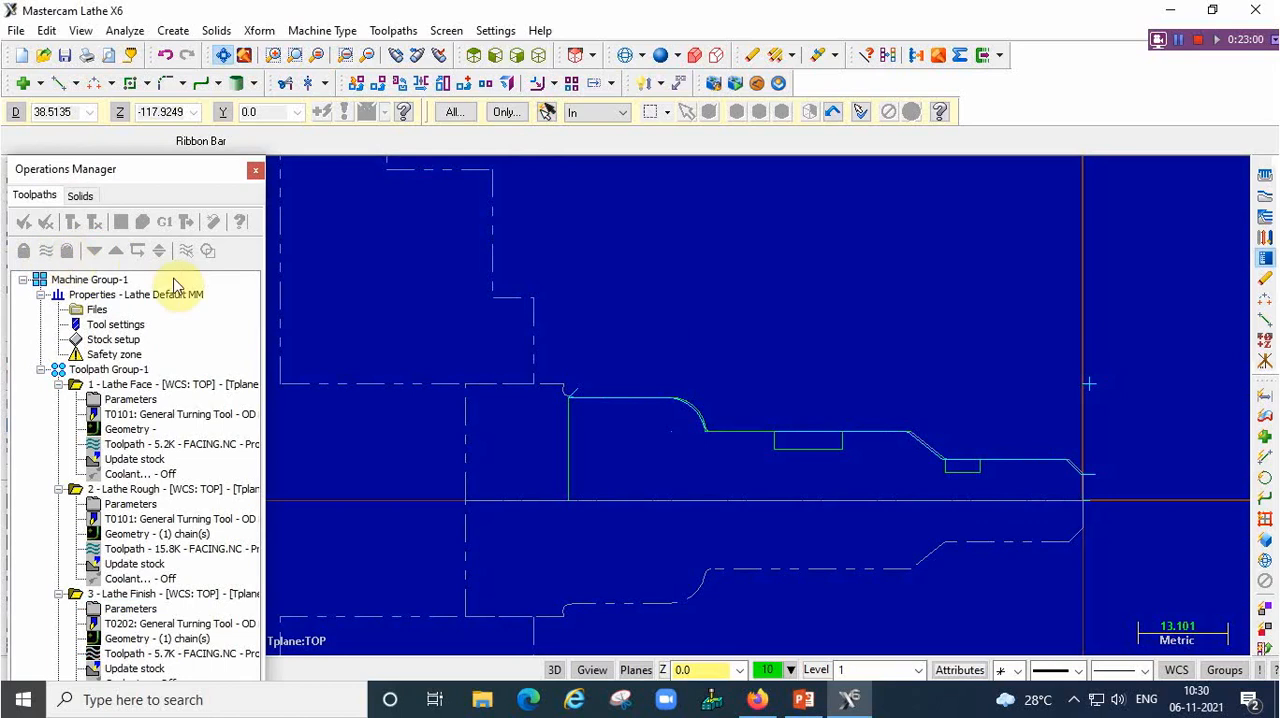
click(45, 251)
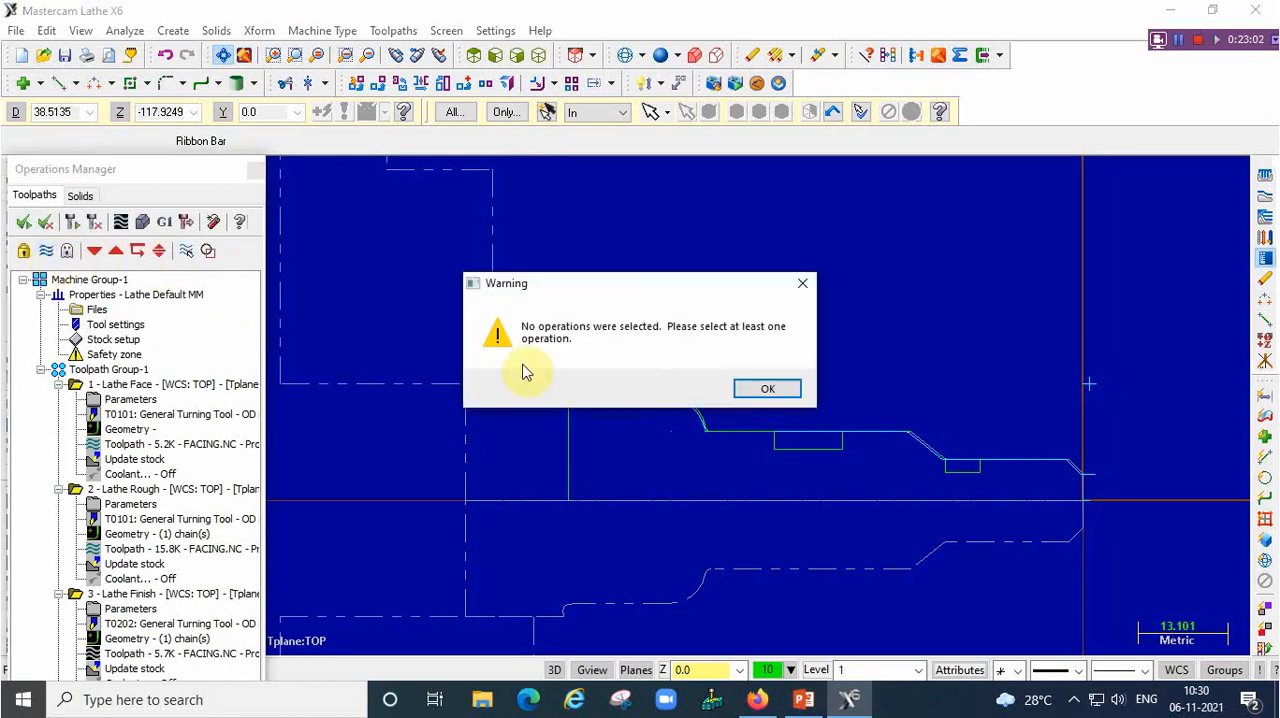
click(762, 390)
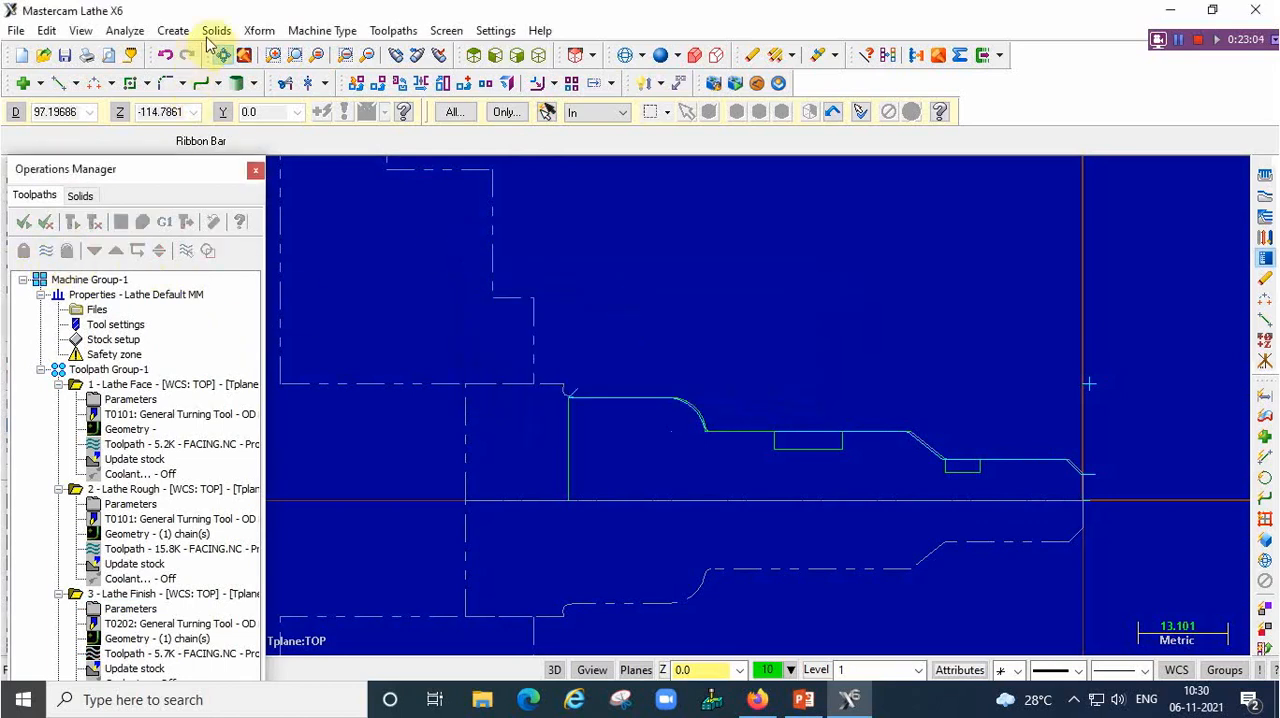
Start a Groove toolpath defined by 2 points and pick the upper front and lower rear corners of both grooves
click(393, 30)
click(412, 118)
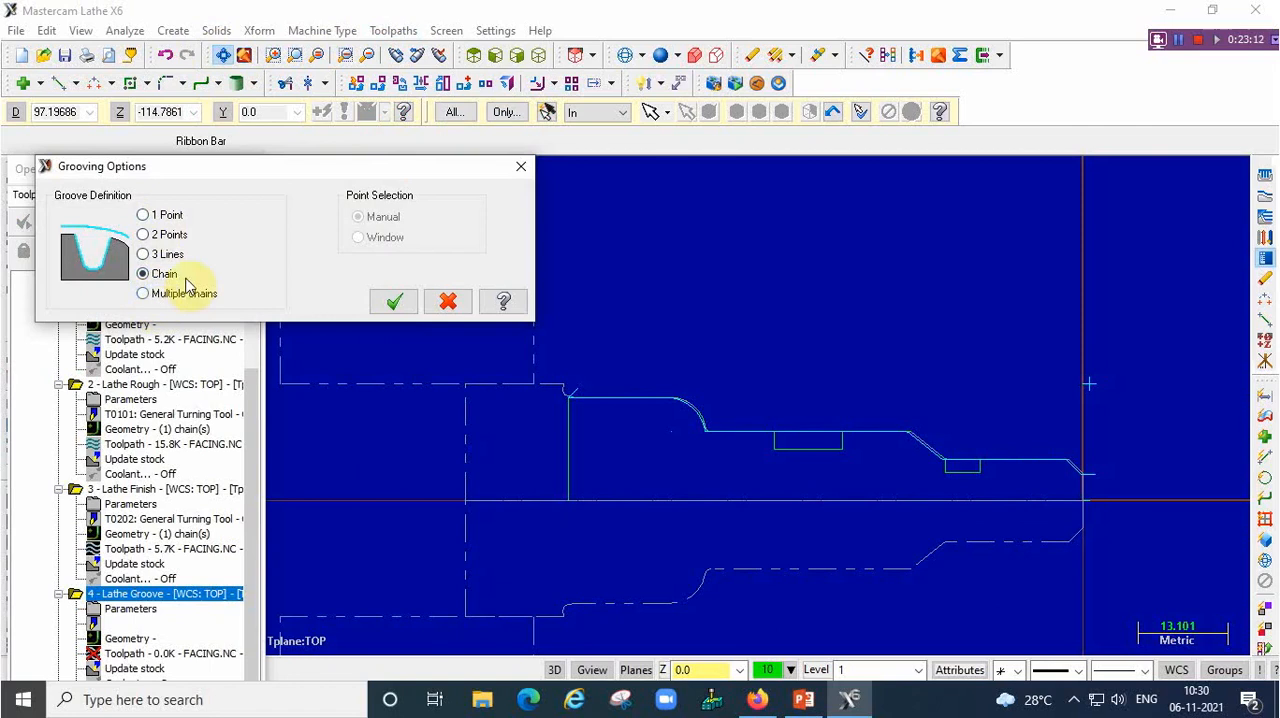
click(145, 236)
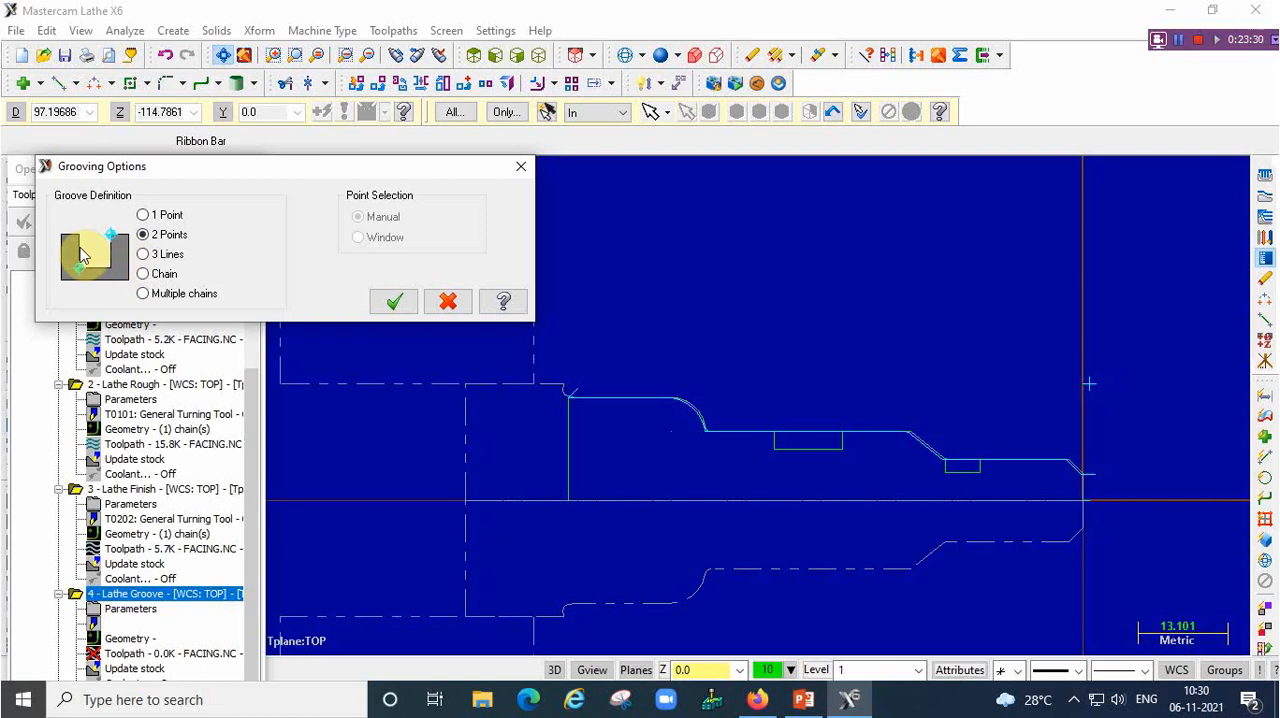
click(395, 303)
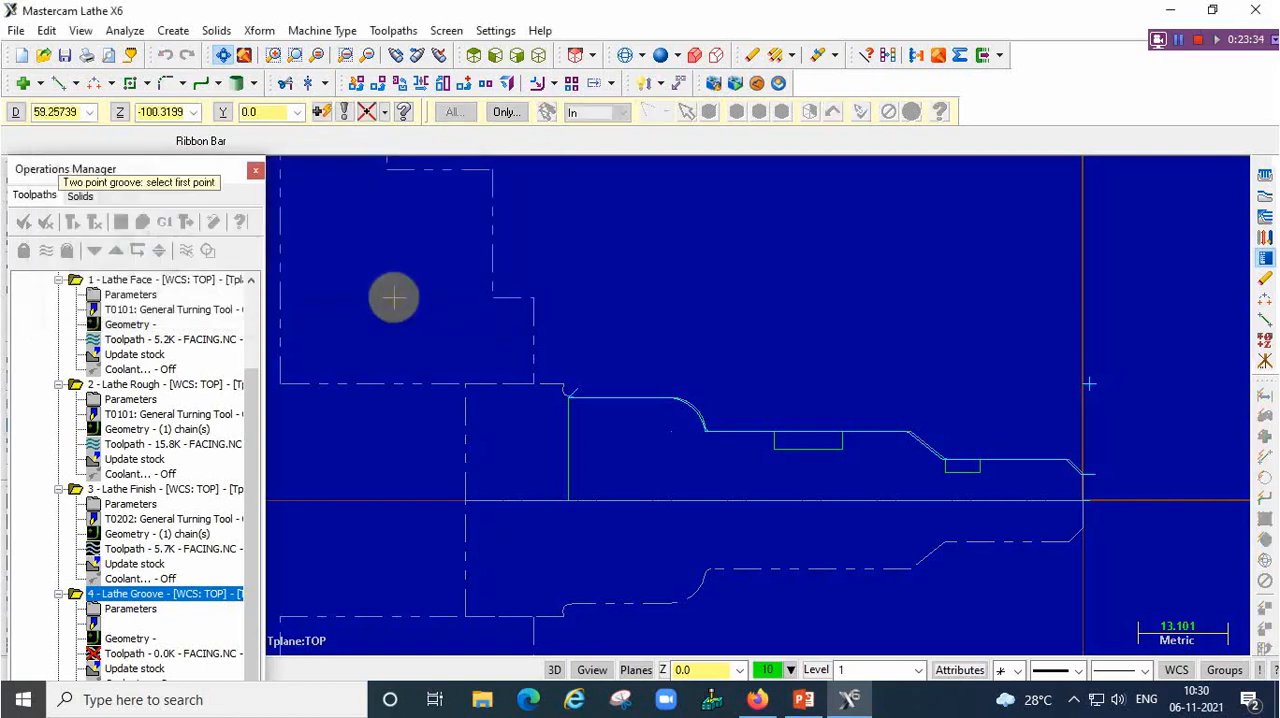
click(843, 434)
click(775, 450)
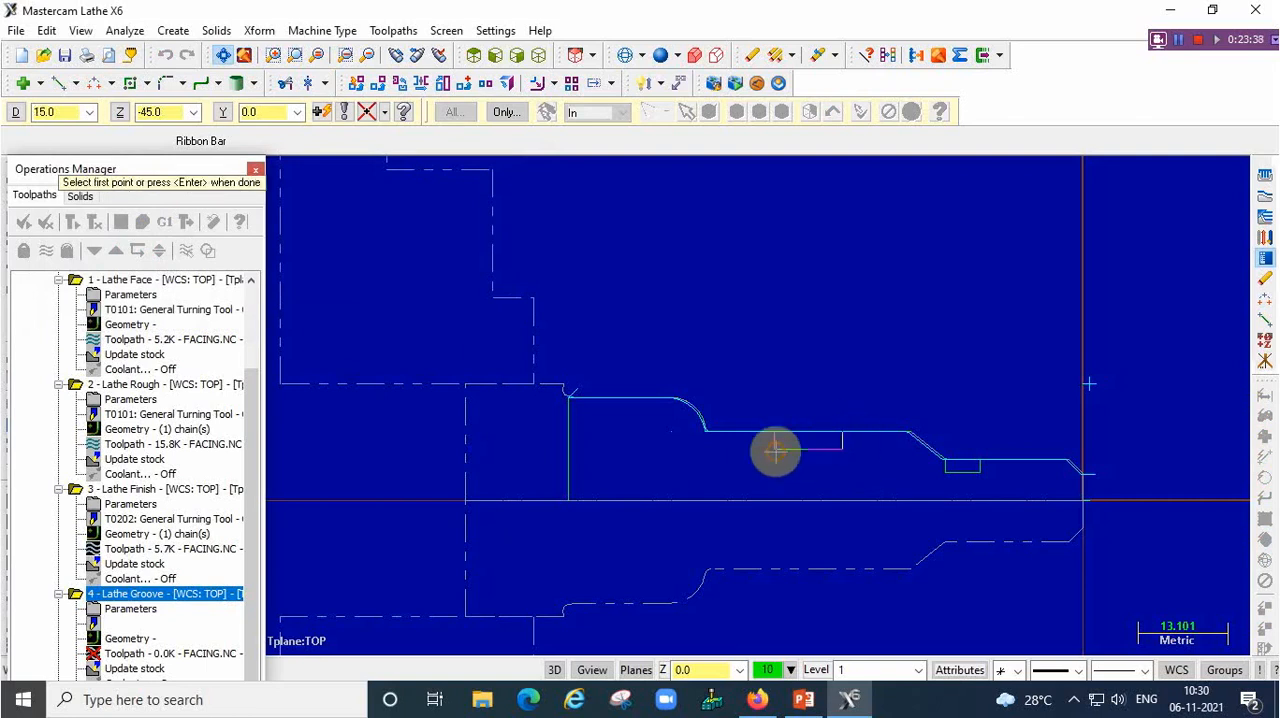
click(980, 461)
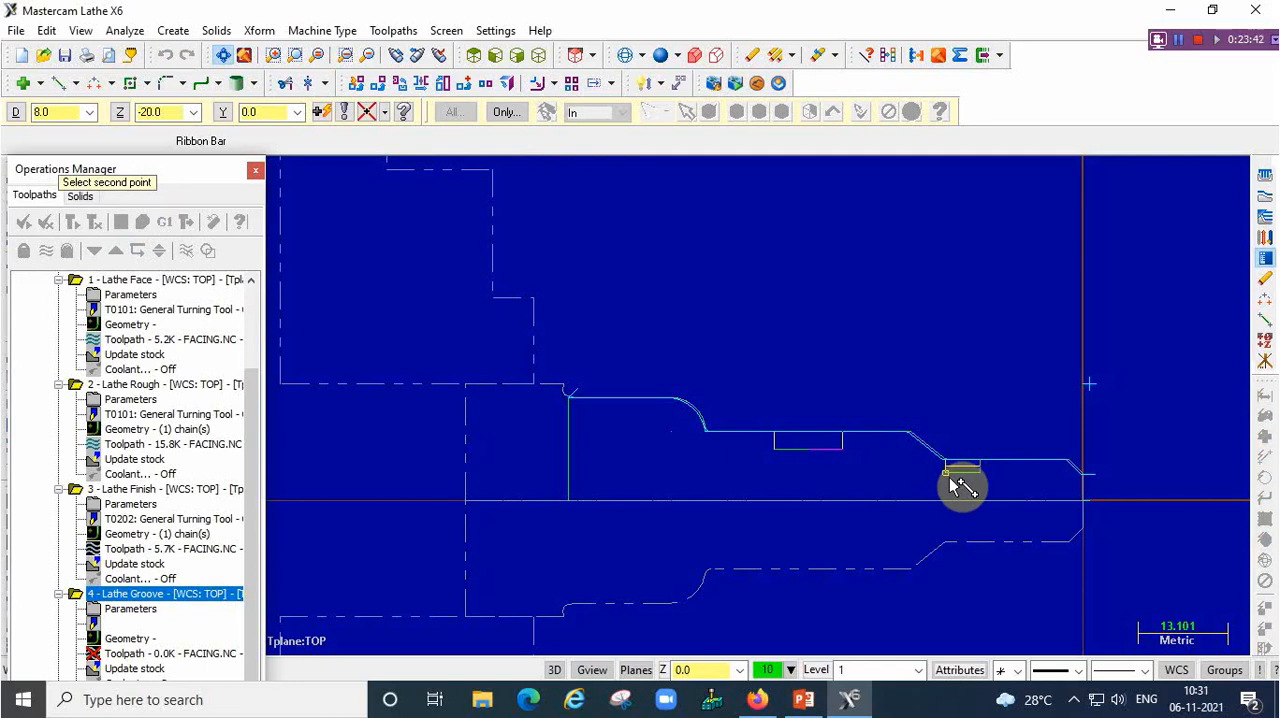
click(948, 474)
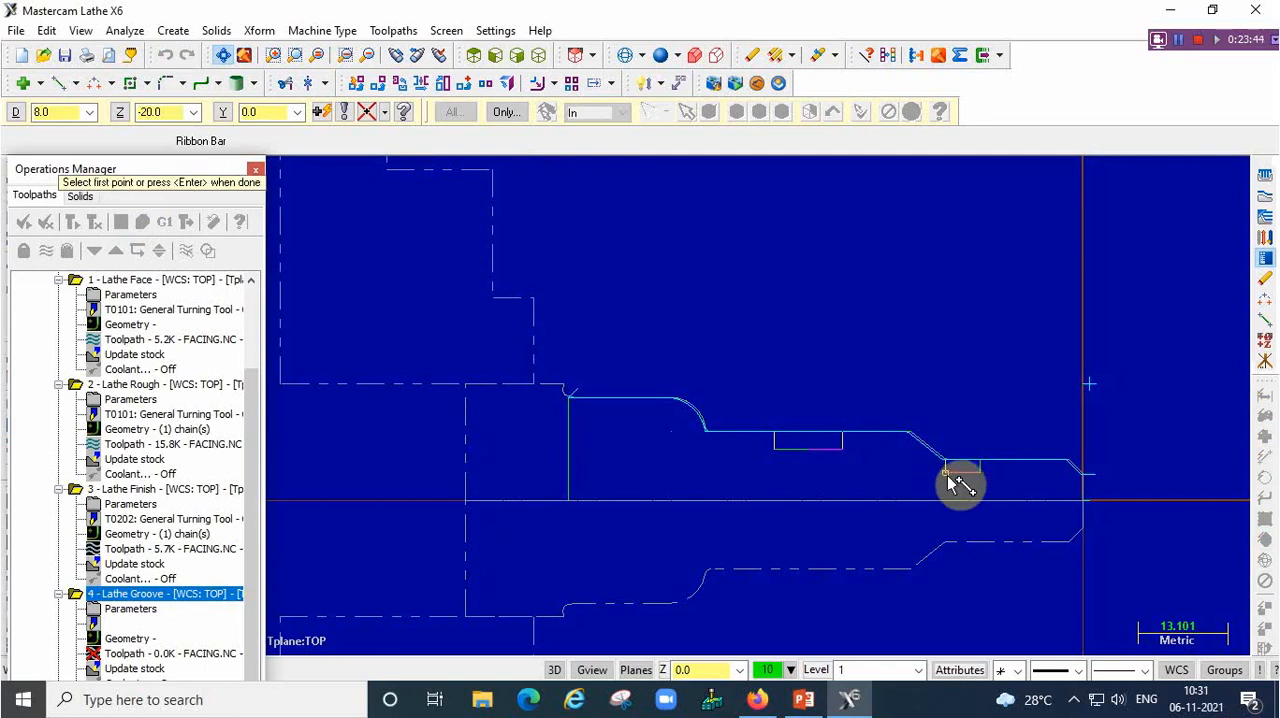
key(Return)
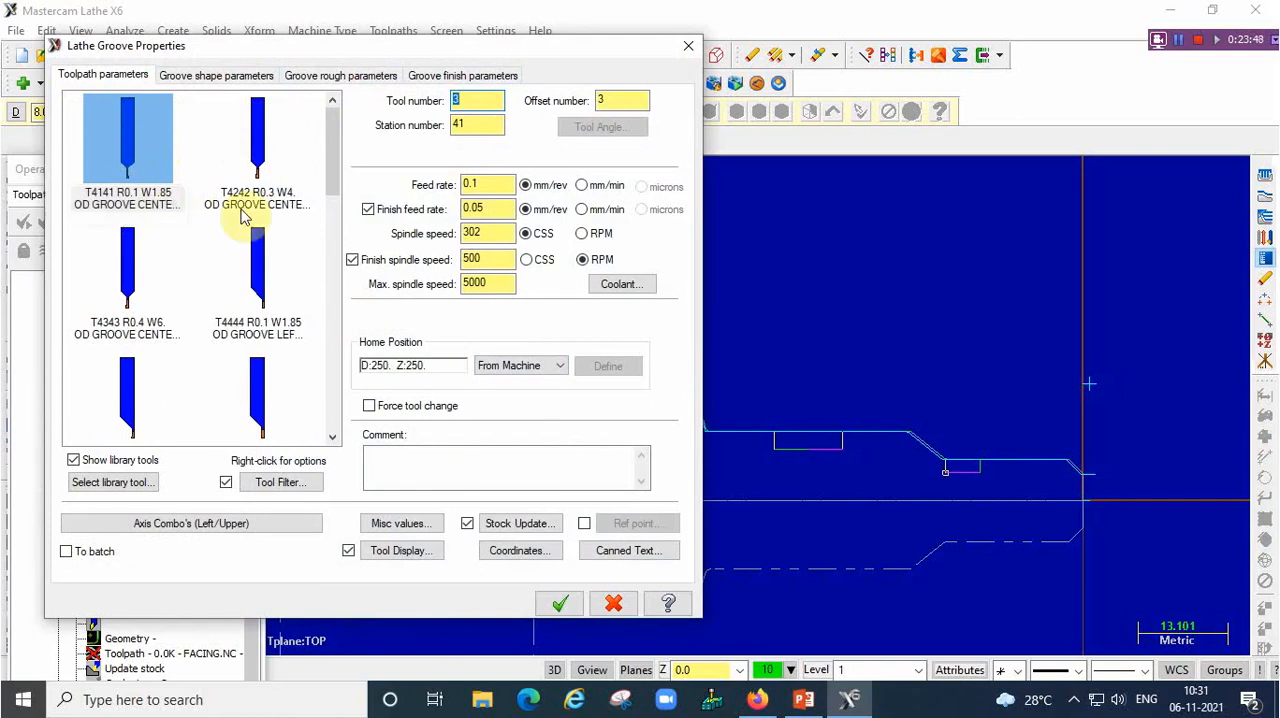
Choose the T4141 narrow OD groove tool, set the groove finish stepover to 0.2 and generate the groove toolpath
click(118, 143)
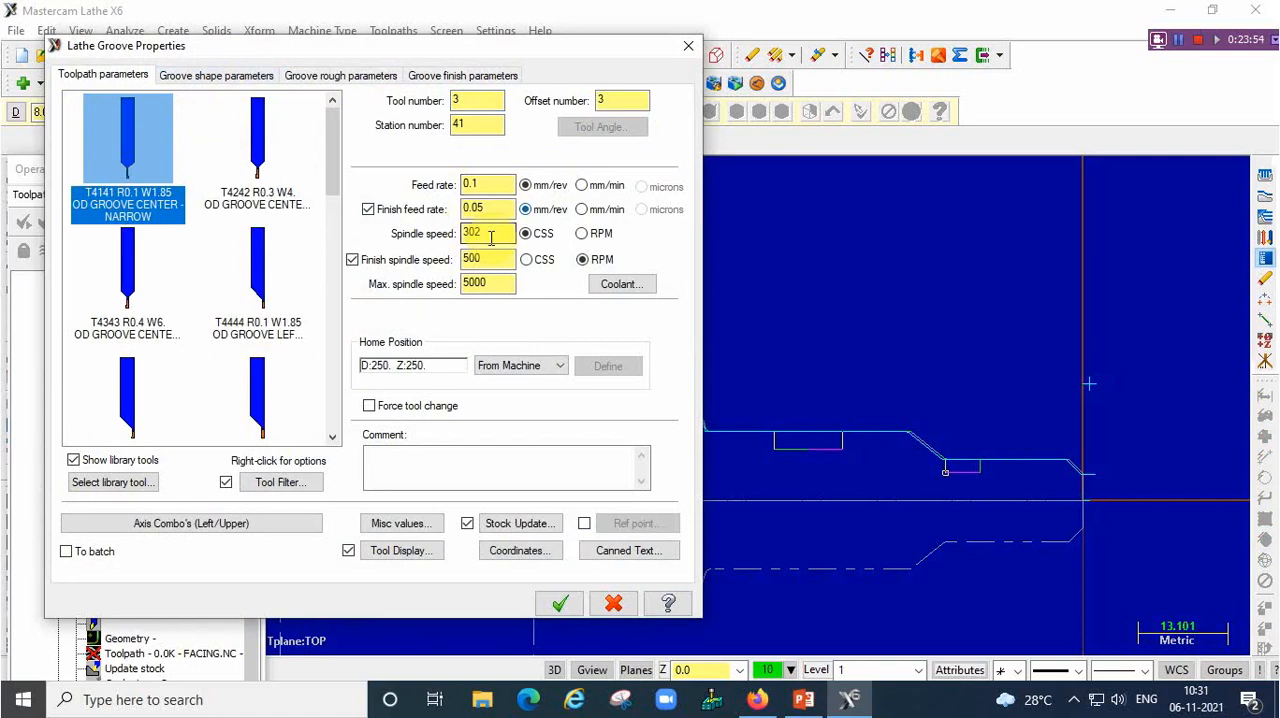
click(228, 77)
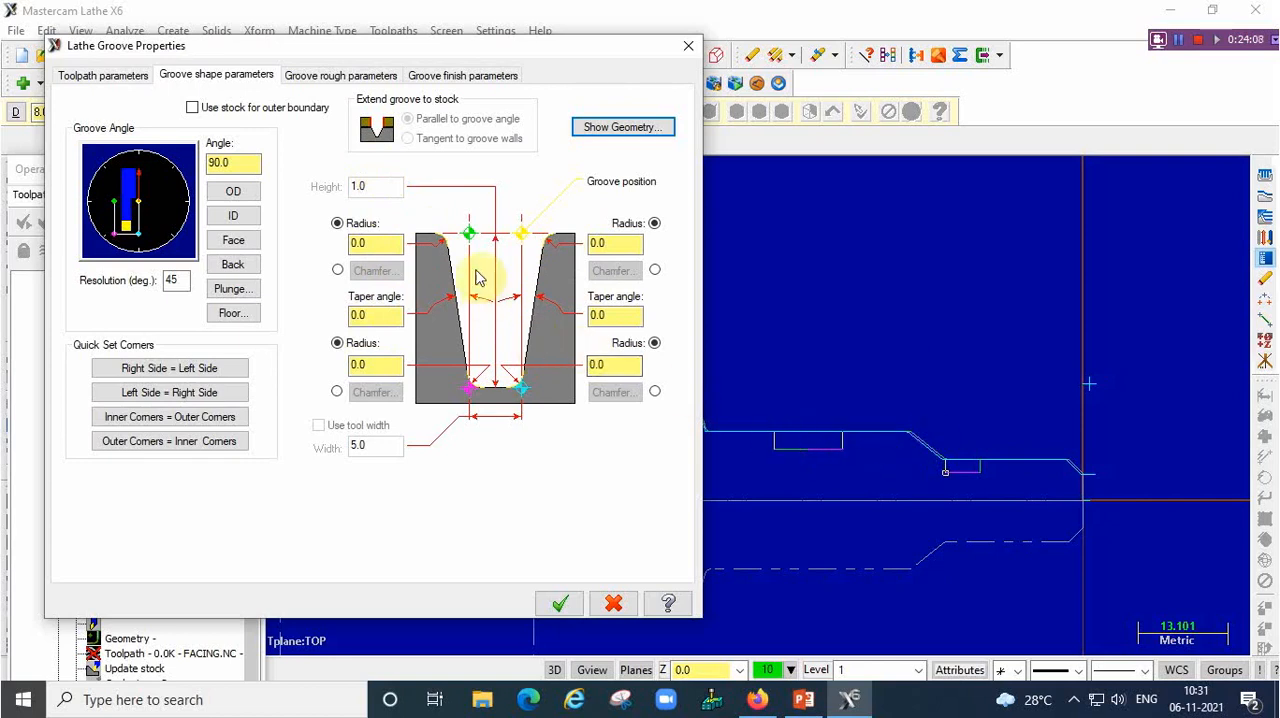
click(341, 77)
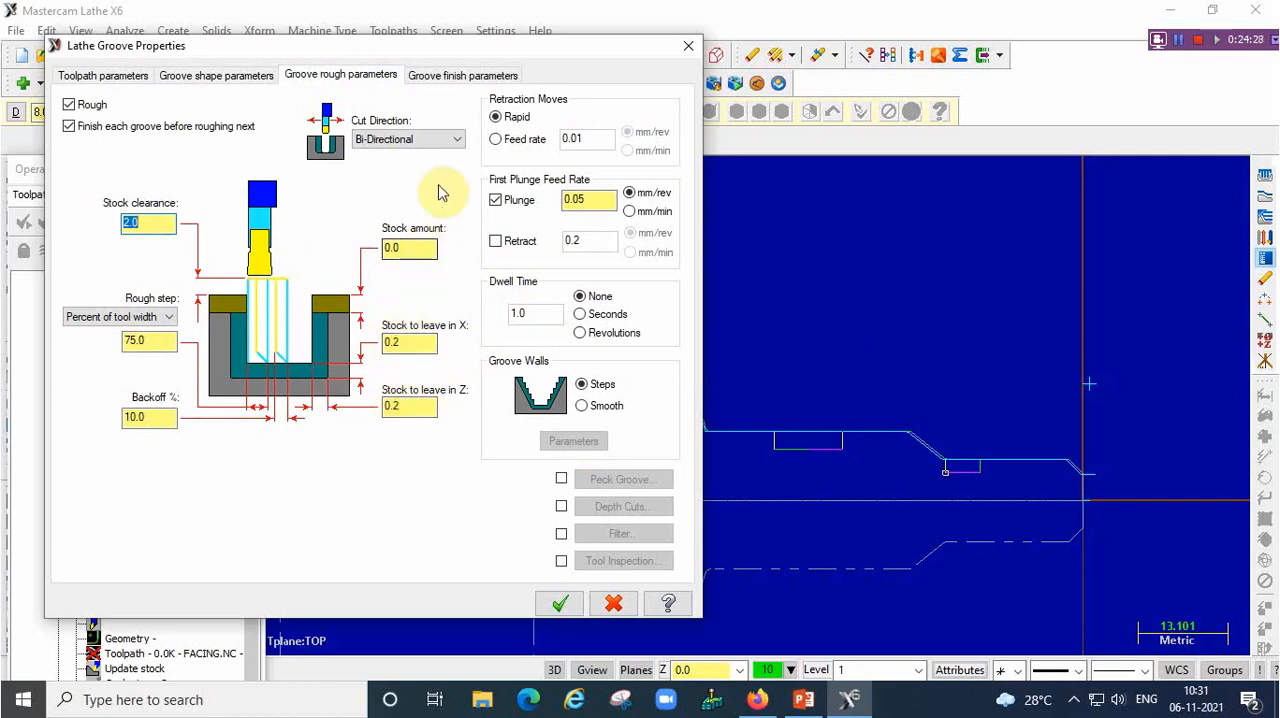
click(450, 78)
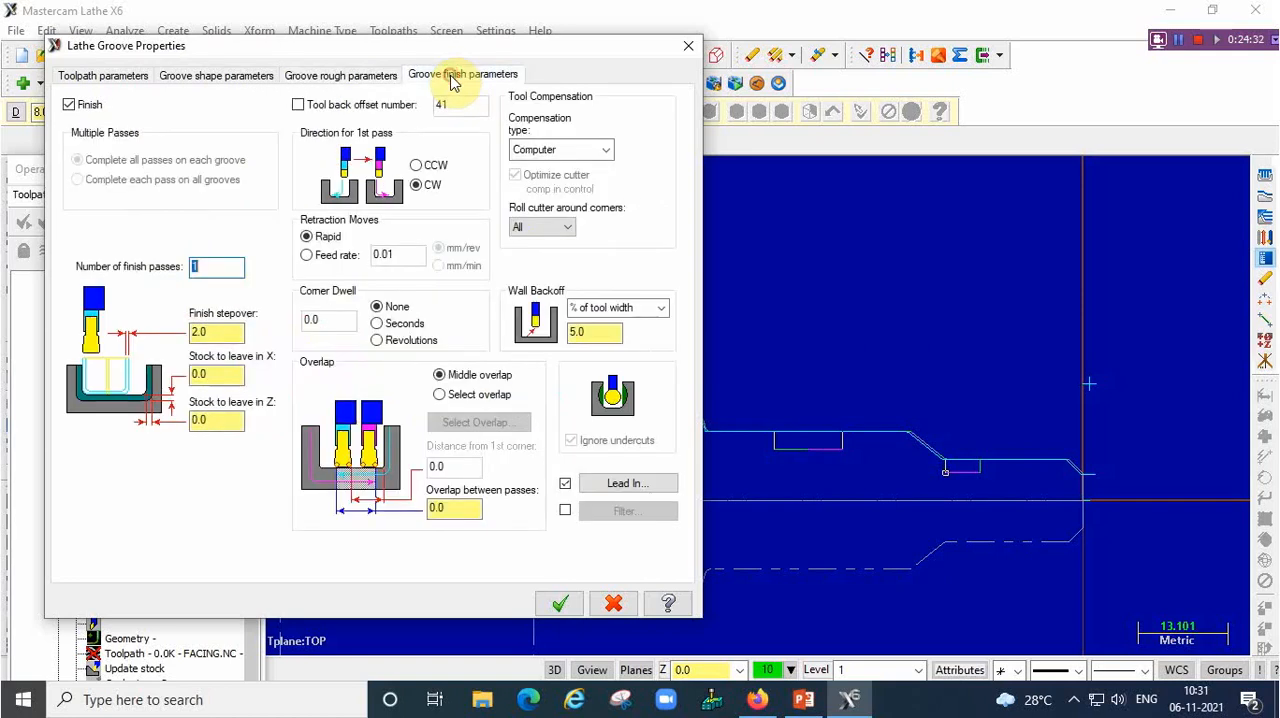
double_click(218, 335)
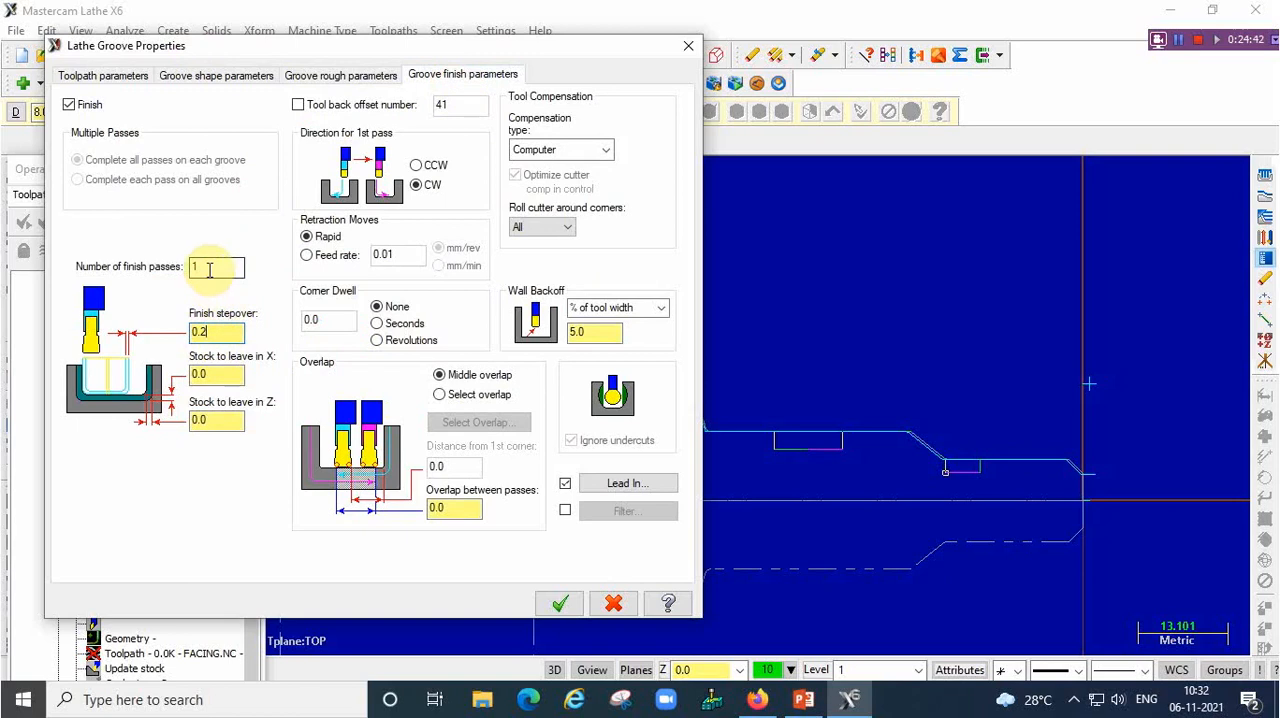
click(560, 606)
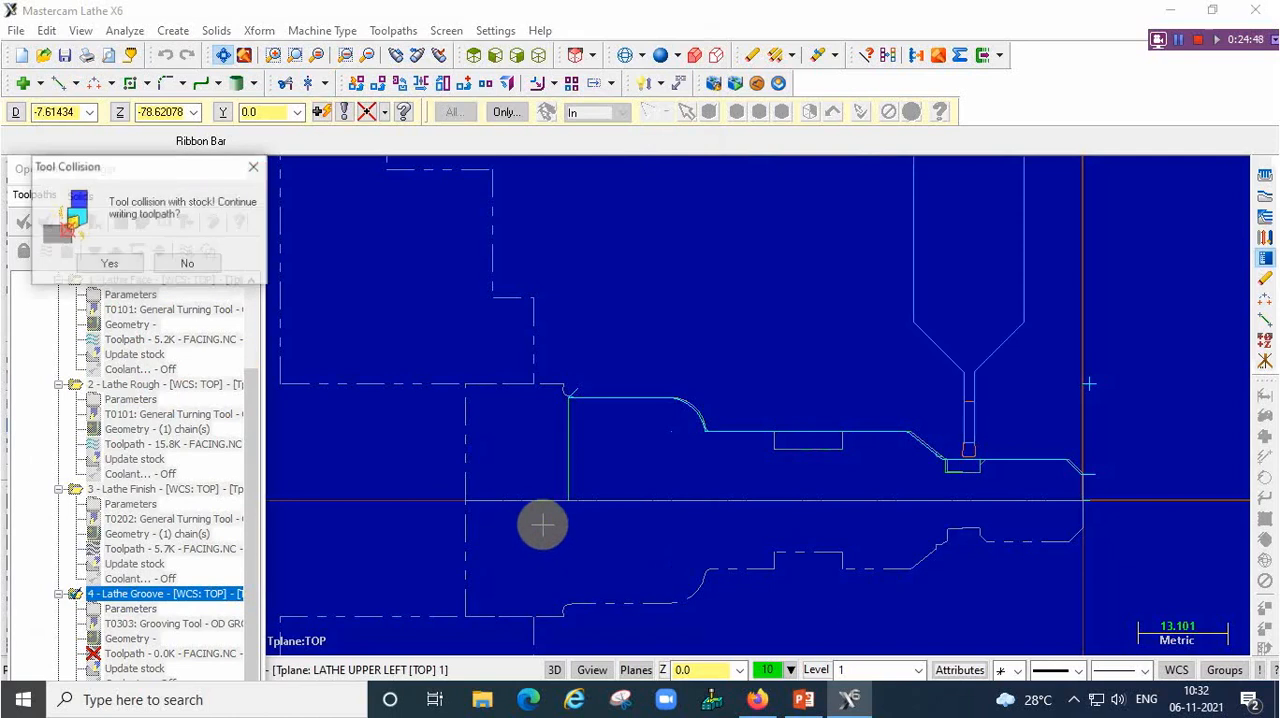
click(133, 265)
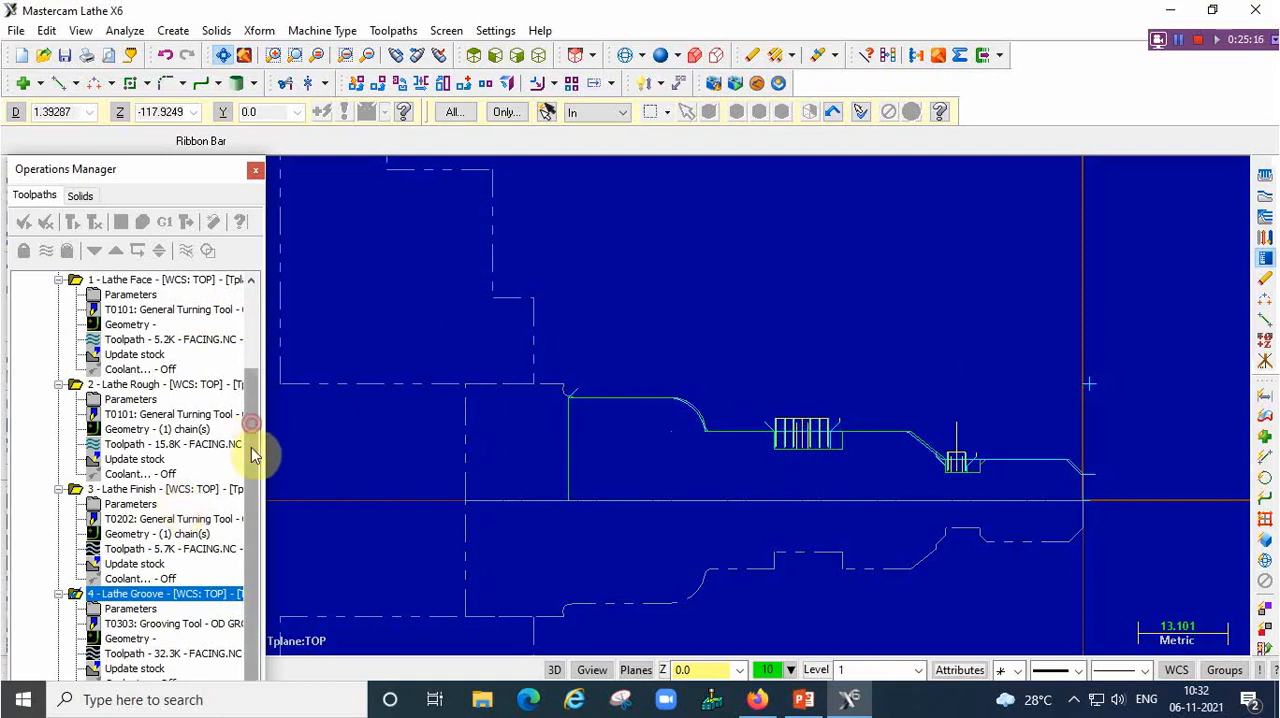
Delete the Lathe Groove operation from the toolpath group
click(131, 604)
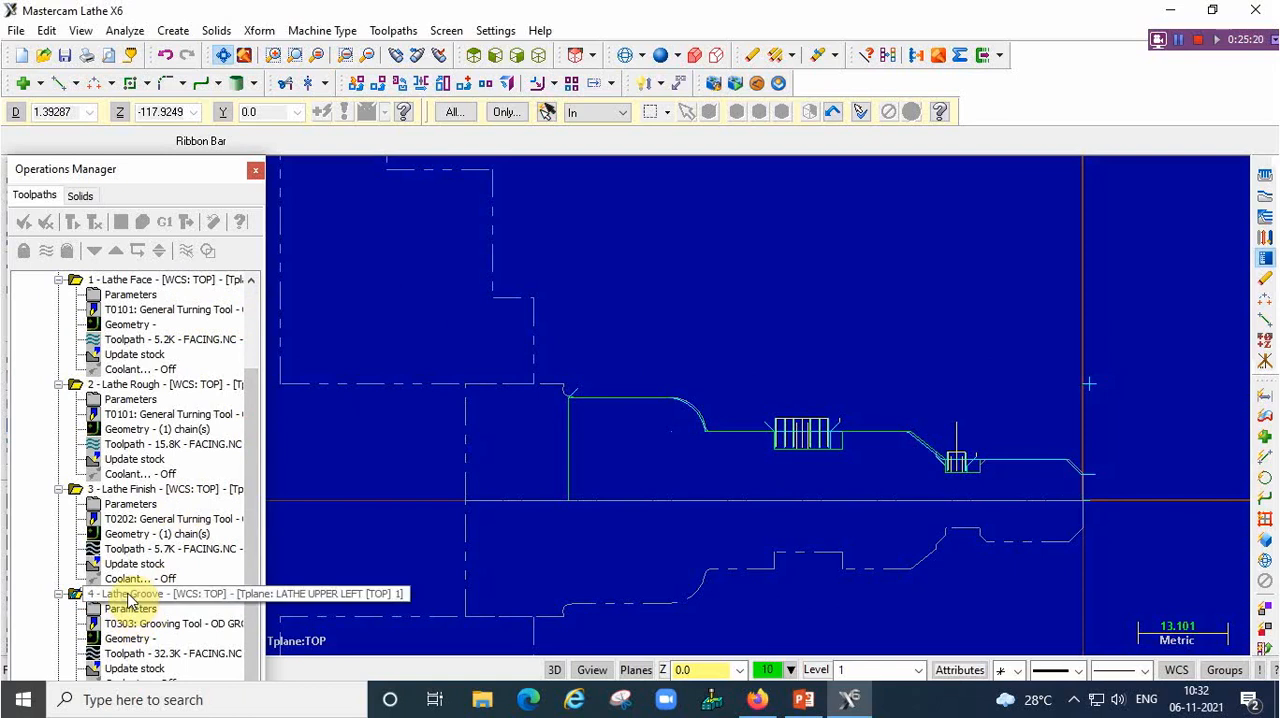
right_click(128, 598)
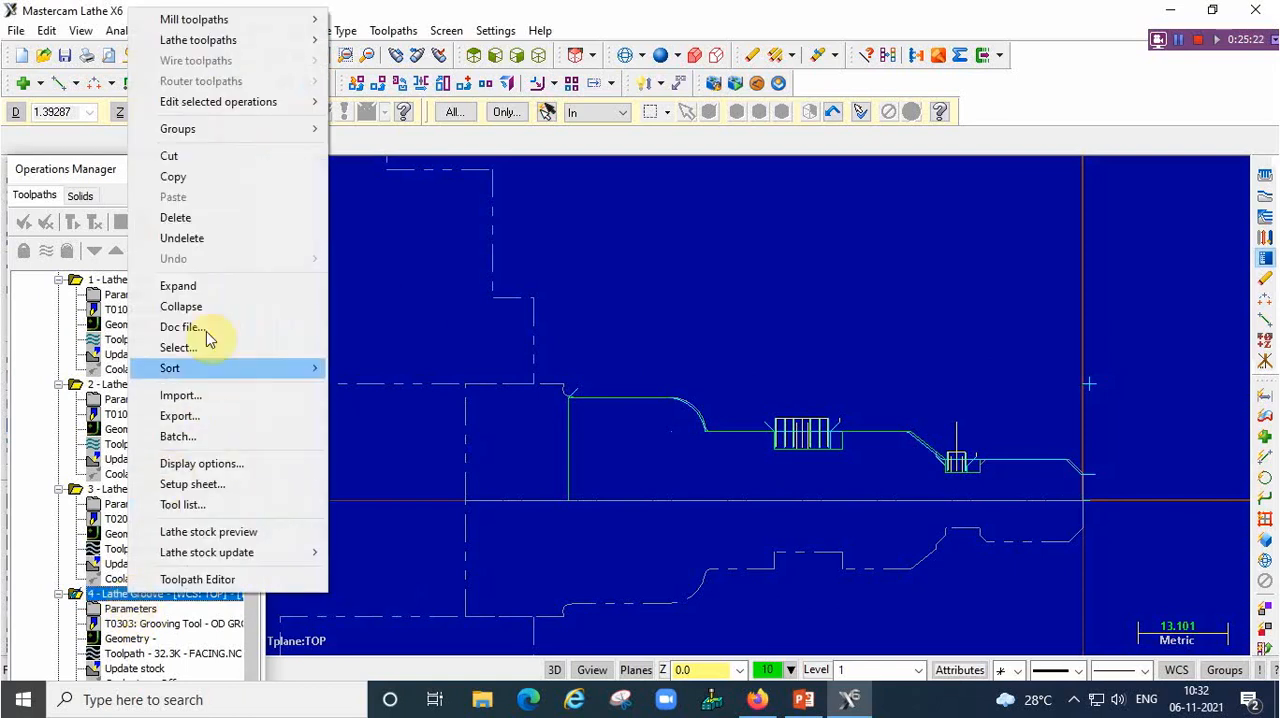
click(229, 217)
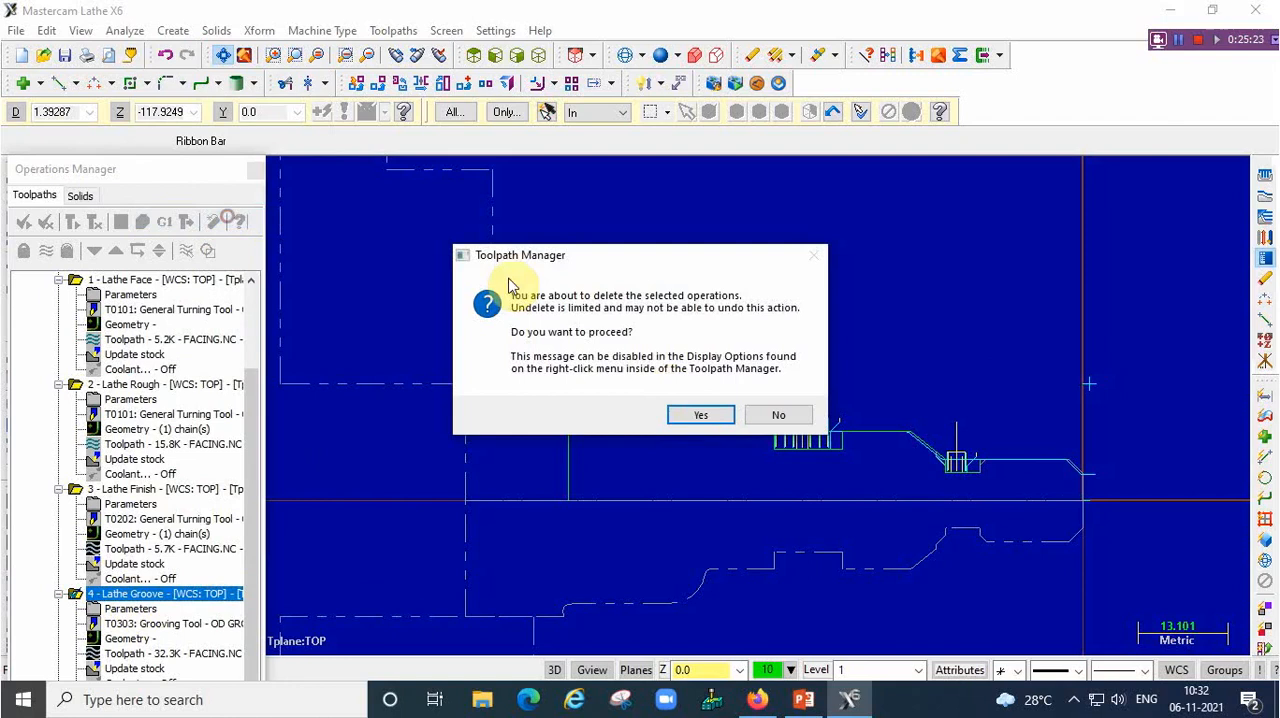
click(698, 416)
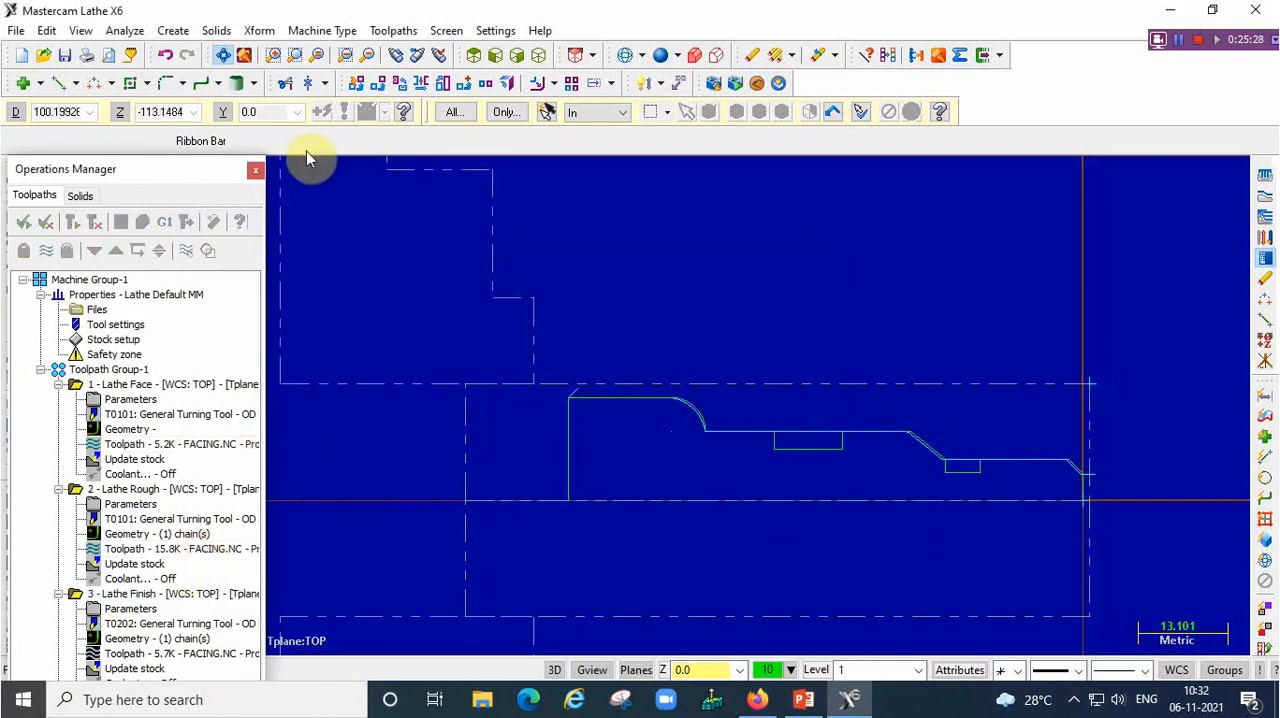
Start a Groove toolpath defined by 2 points and pick the upper front and lower rear corners of the wider groove
click(403, 31)
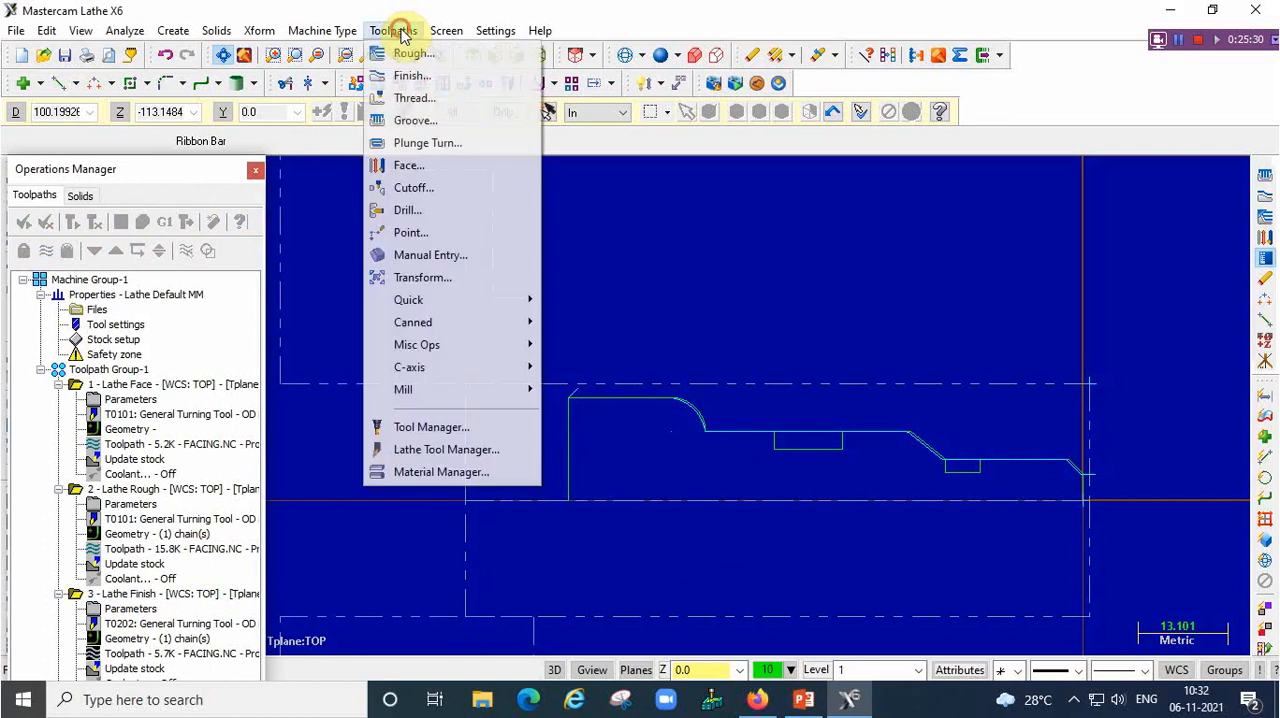
click(407, 120)
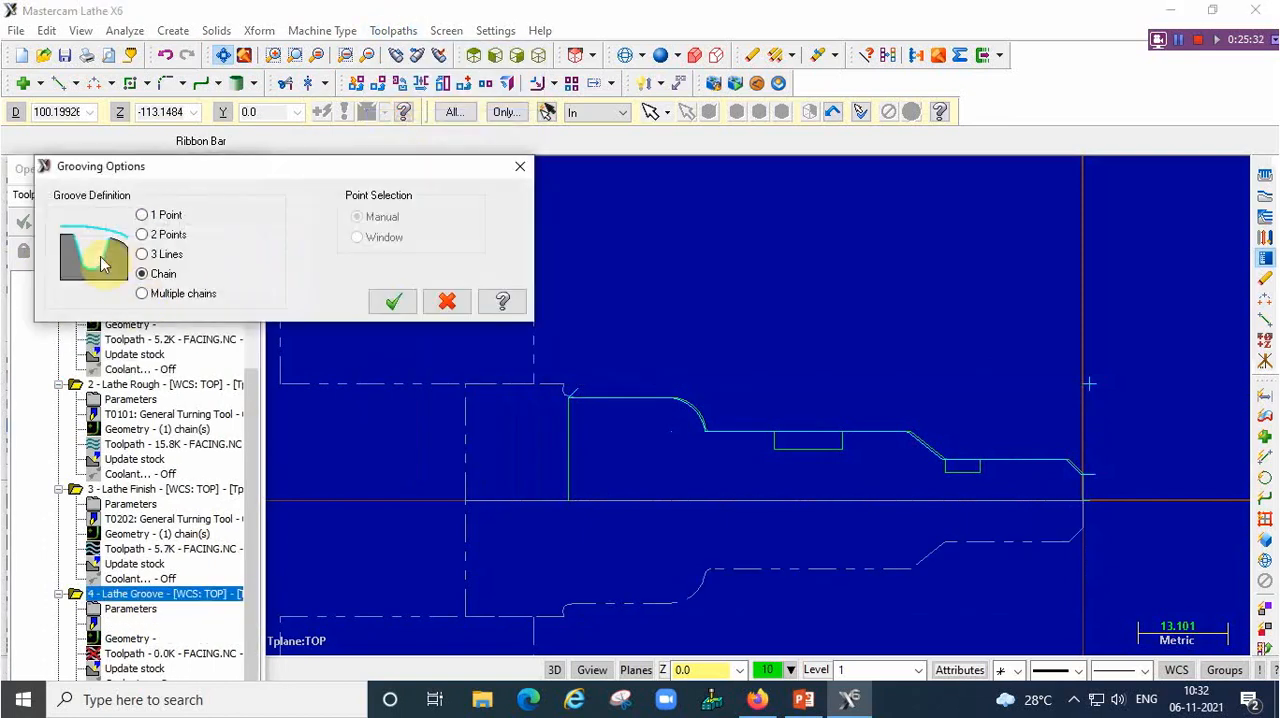
click(398, 305)
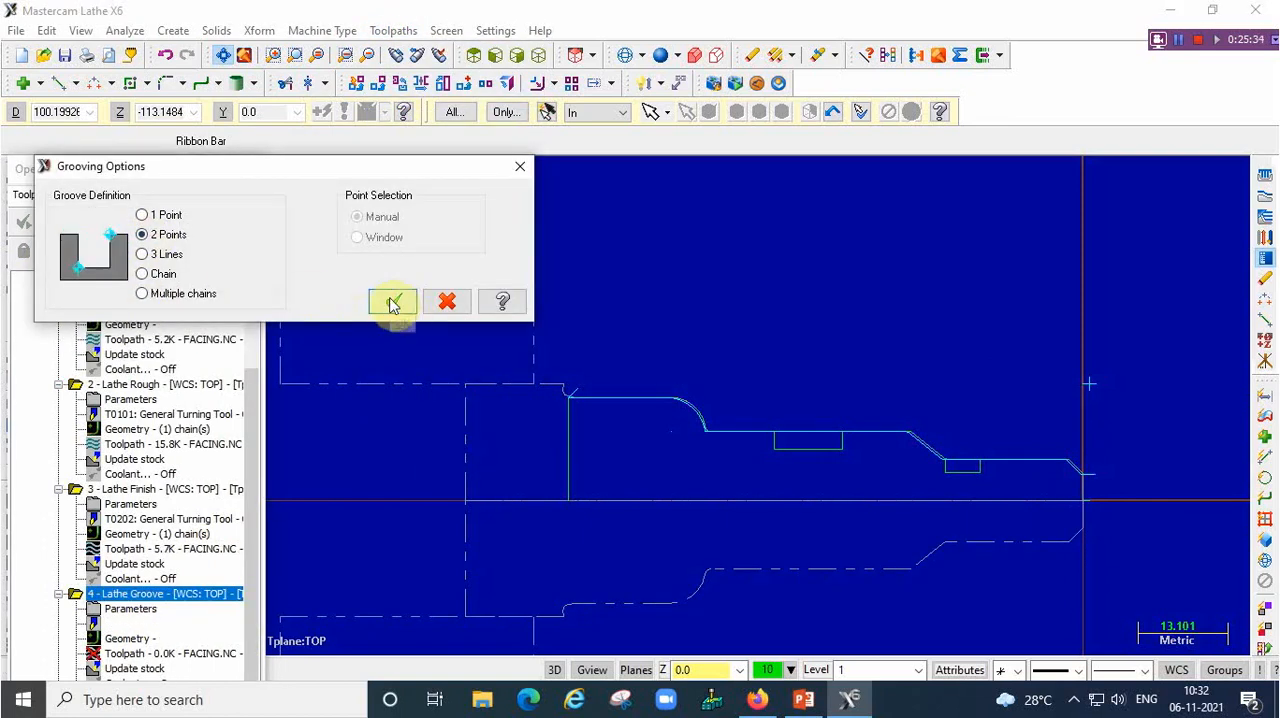
click(843, 437)
click(778, 450)
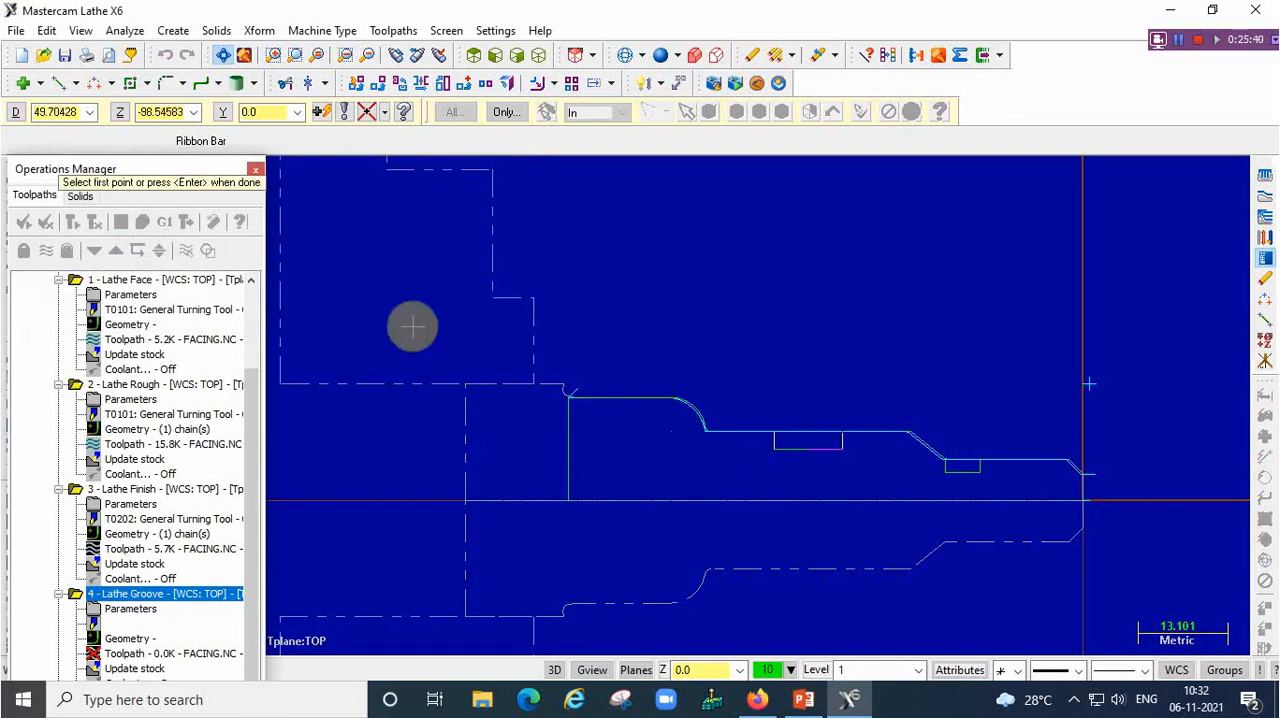
key(Return)
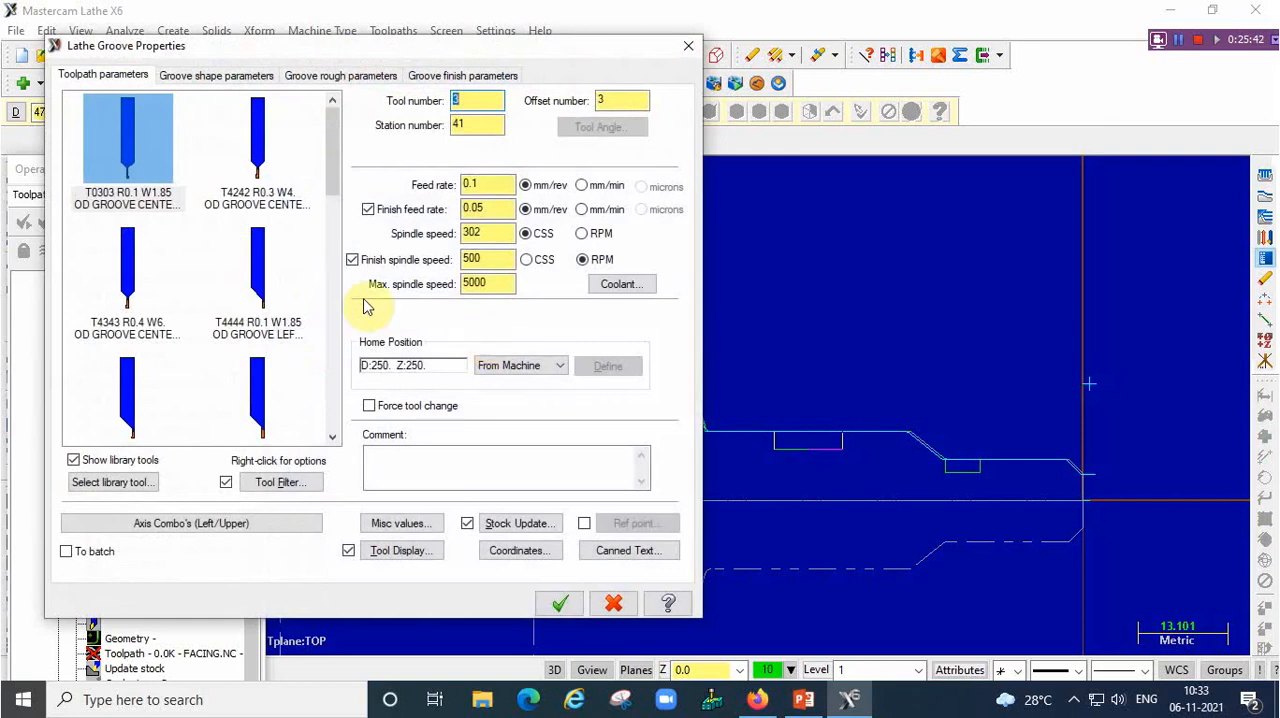
Choose the T0303 narrow OD groove tool, set the finish stepover to 0.2, generate the wider groove's toolpath and hide its display
click(135, 150)
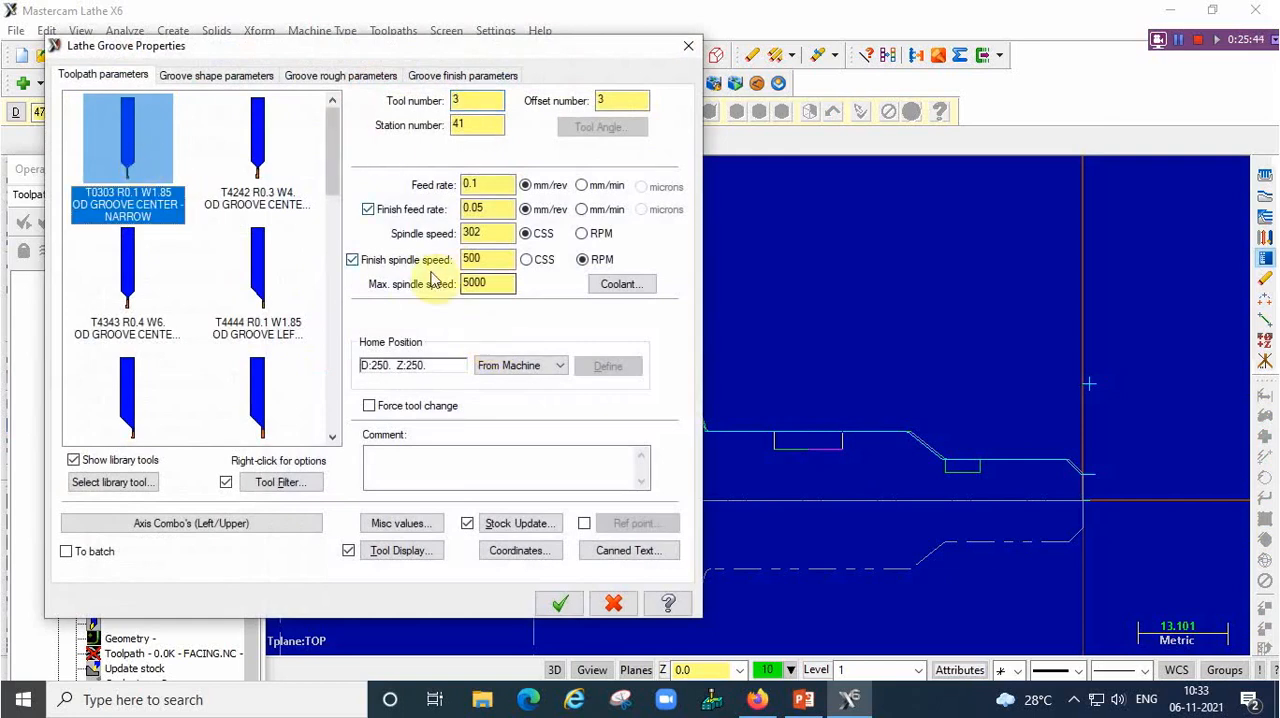
click(457, 80)
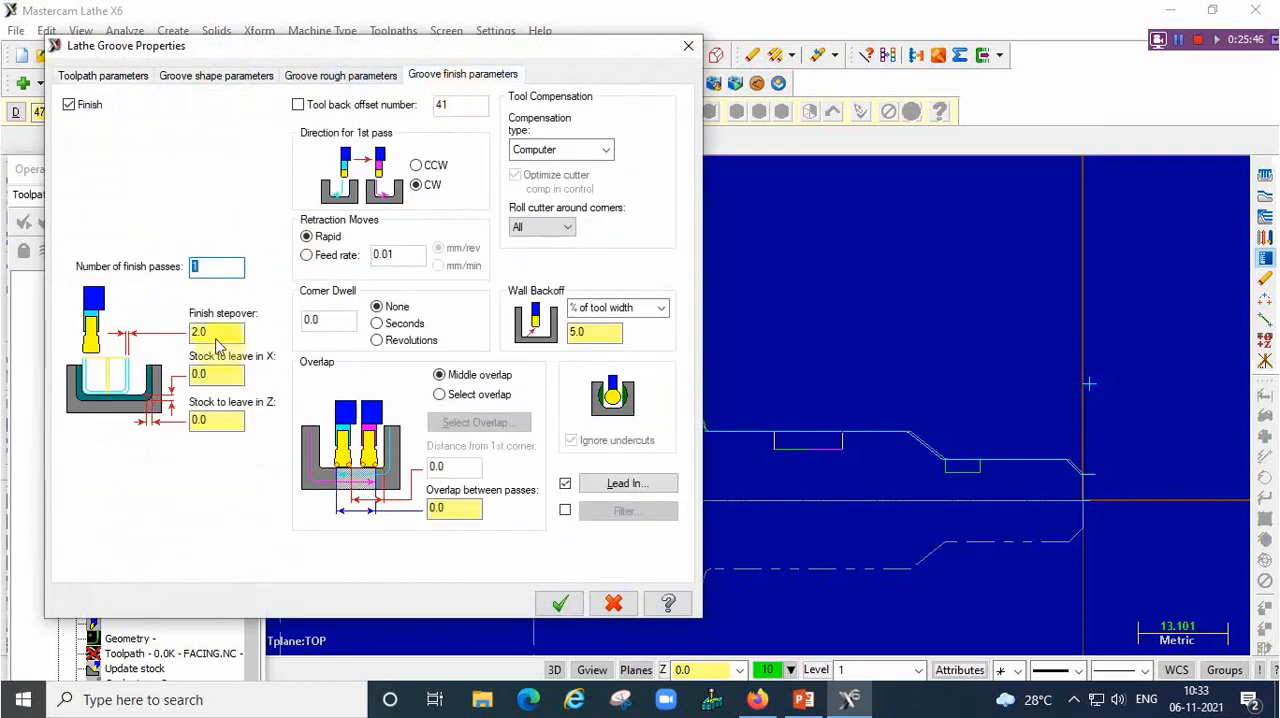
click(227, 333)
text(0)
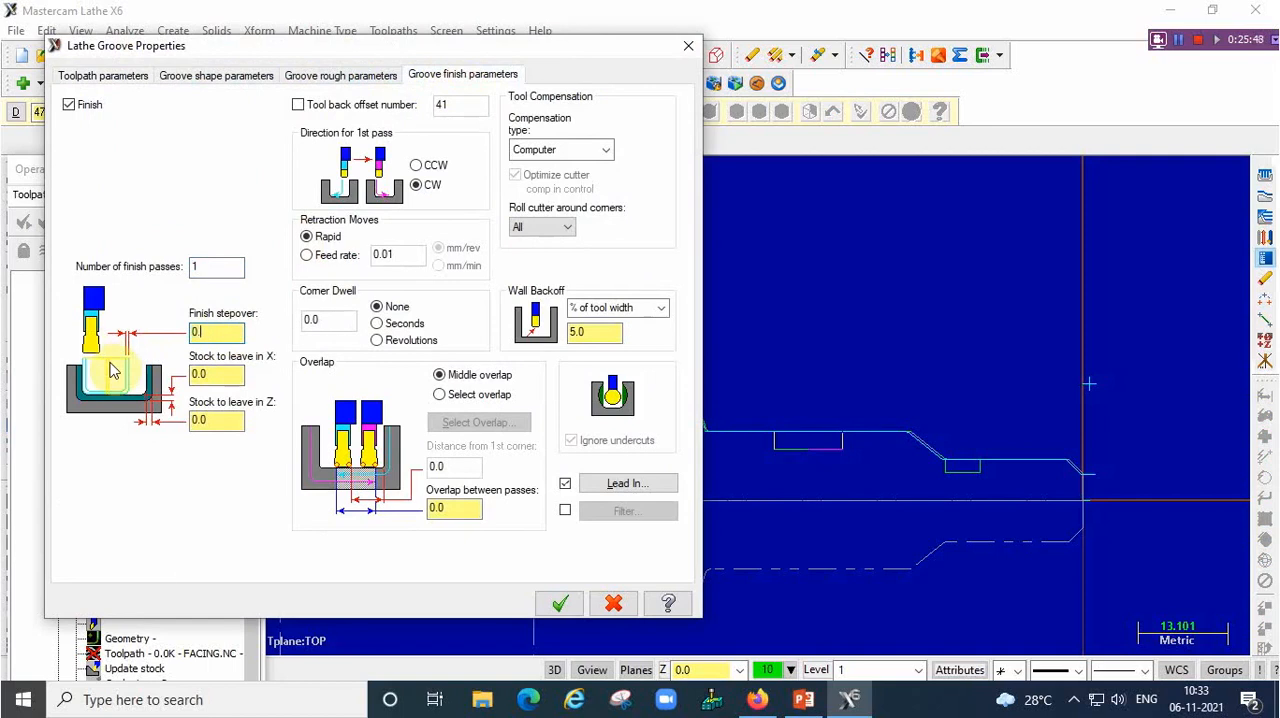
text(.2)
click(560, 604)
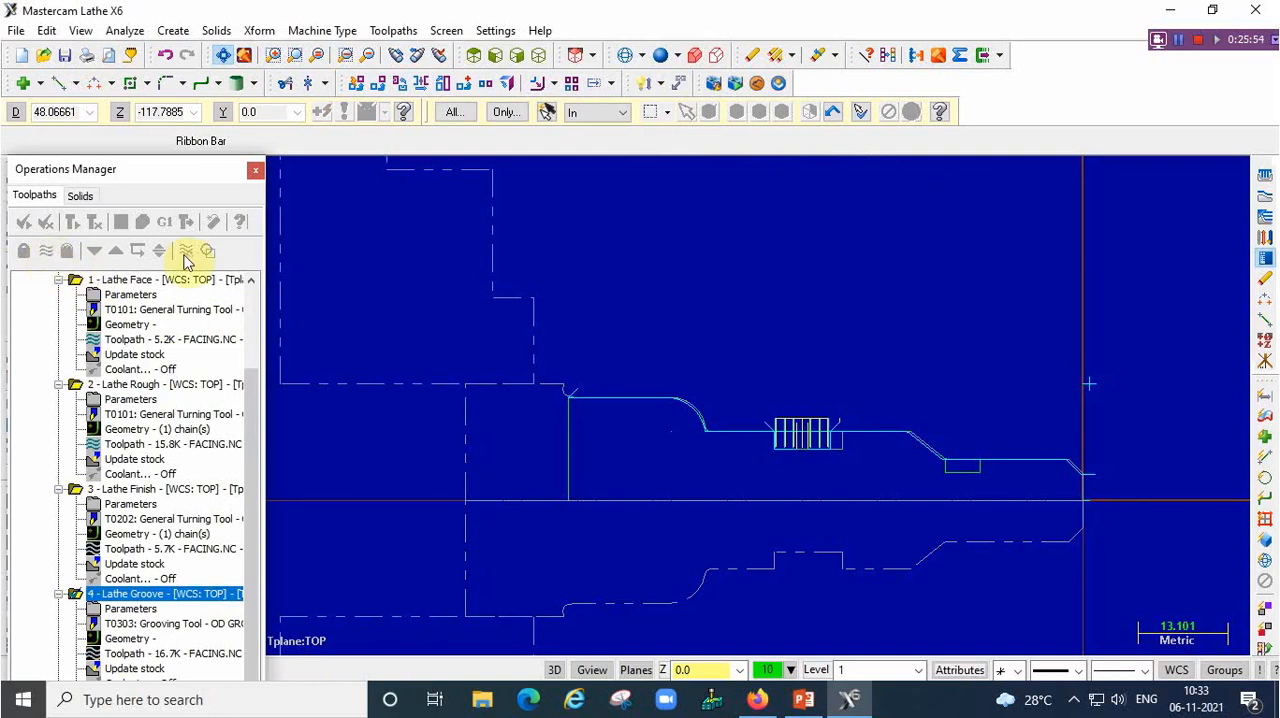
click(41, 300)
click(47, 250)
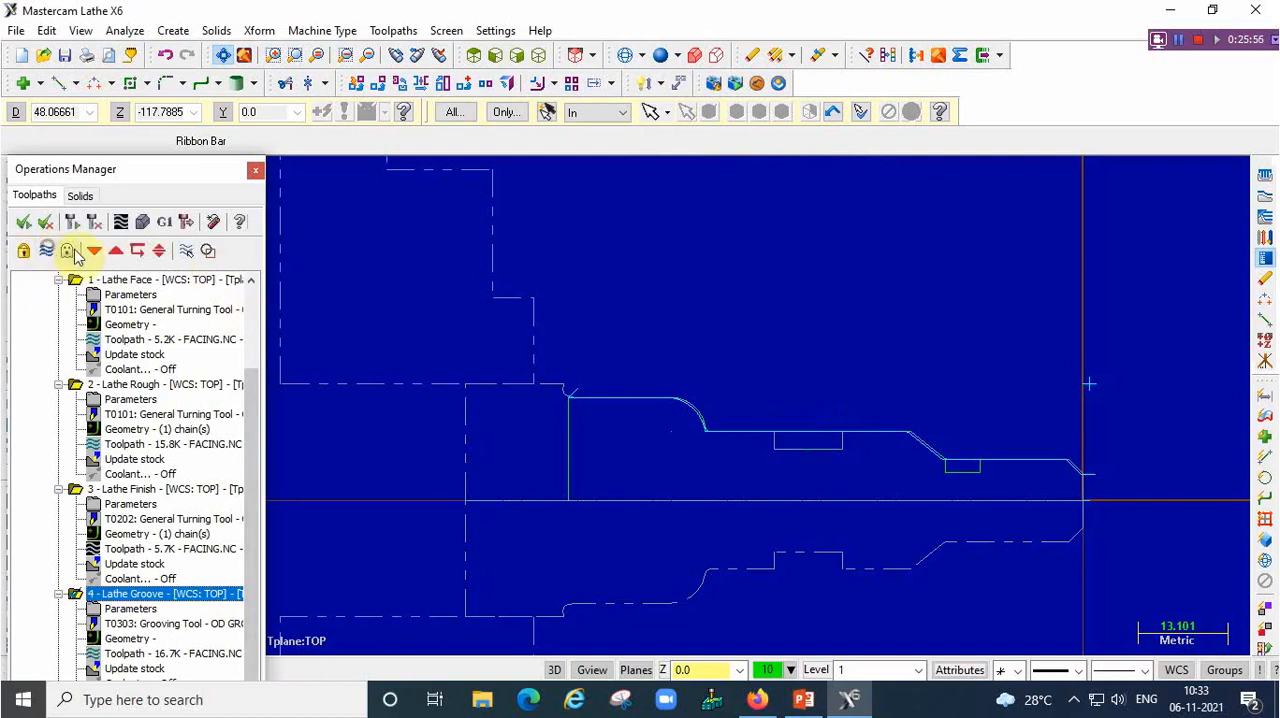
Start another 2-point Groove toolpath and pick the upper front and lower rear corners of the smaller groove near the front end
click(397, 31)
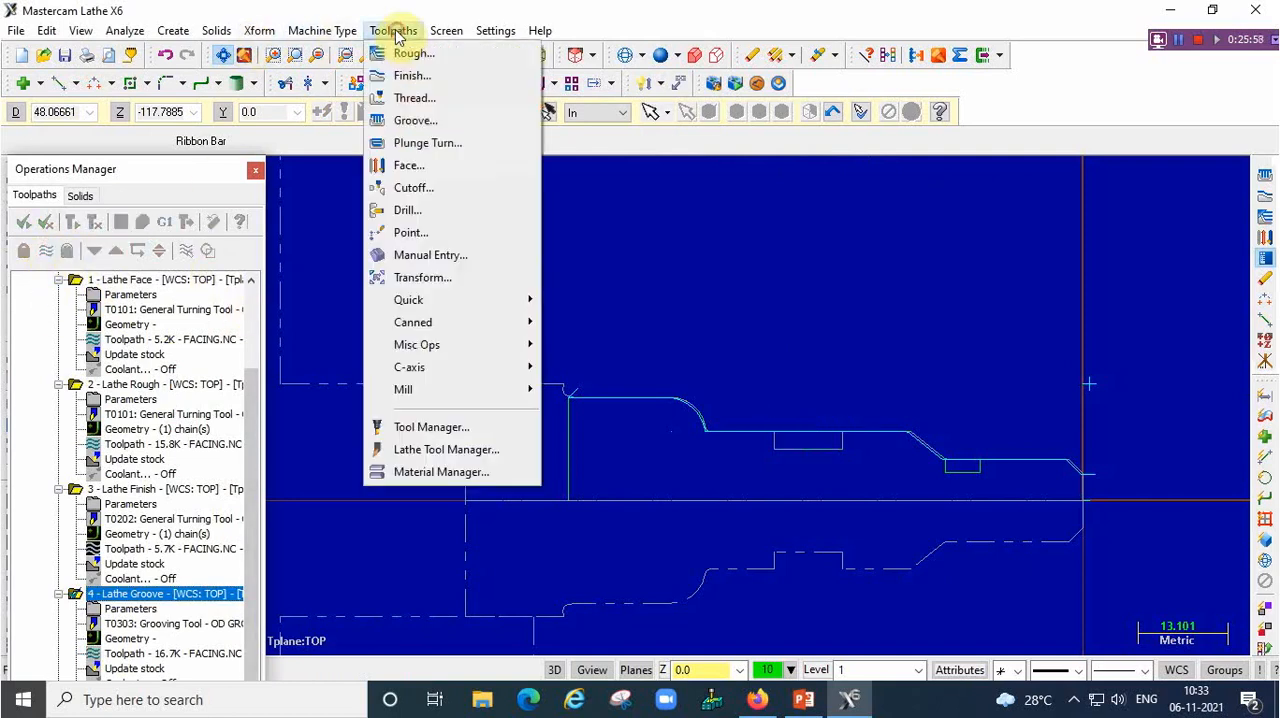
click(416, 120)
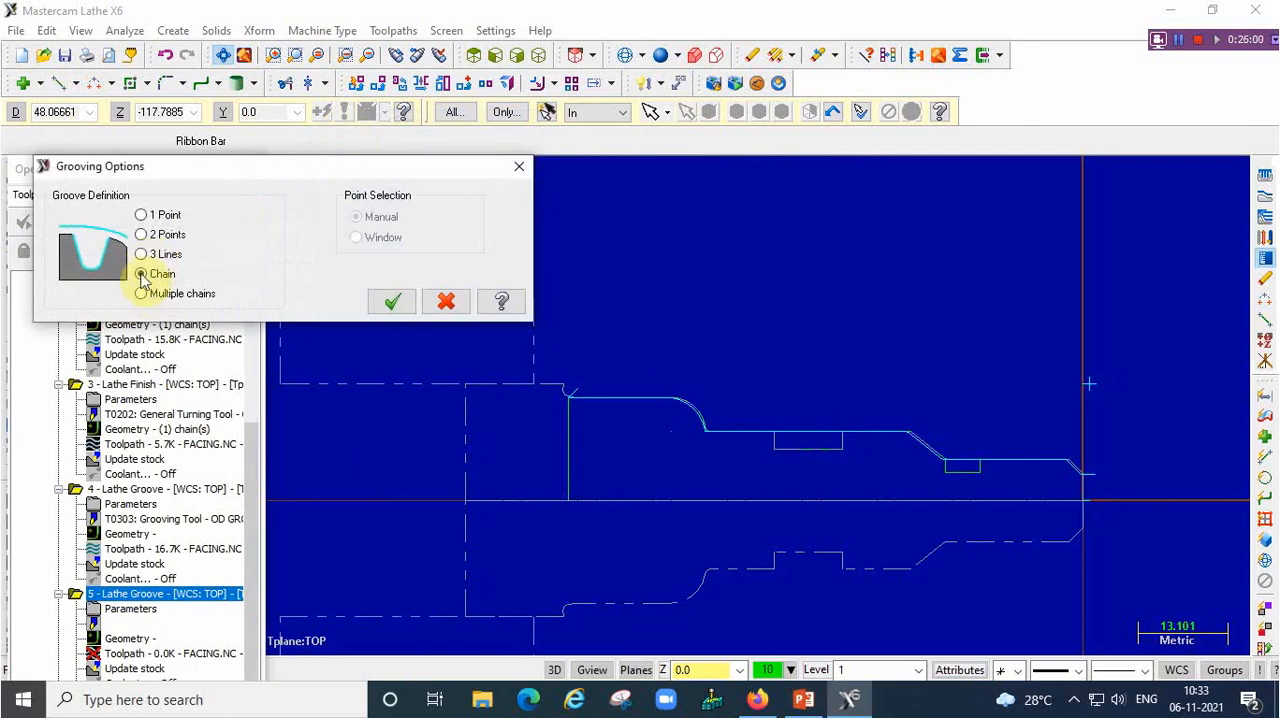
click(393, 303)
scroll(970, 480, up, 3)
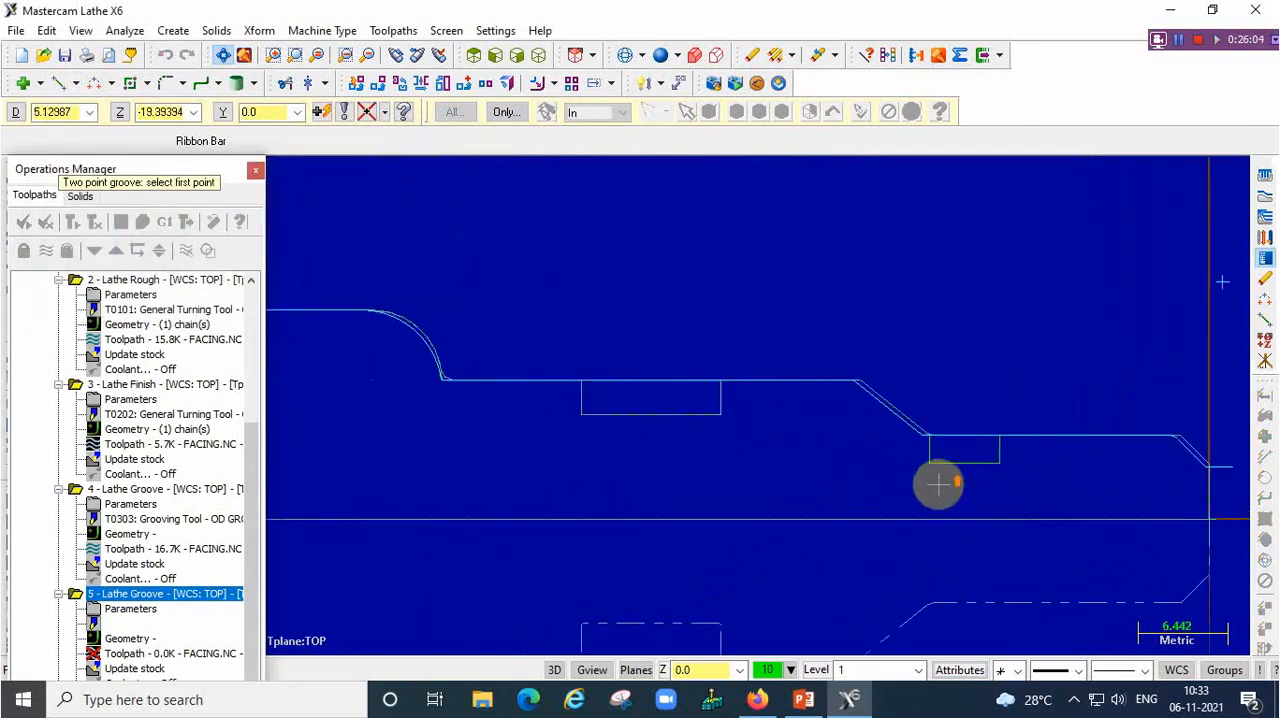
scroll(939, 485, up, 2)
click(1029, 413)
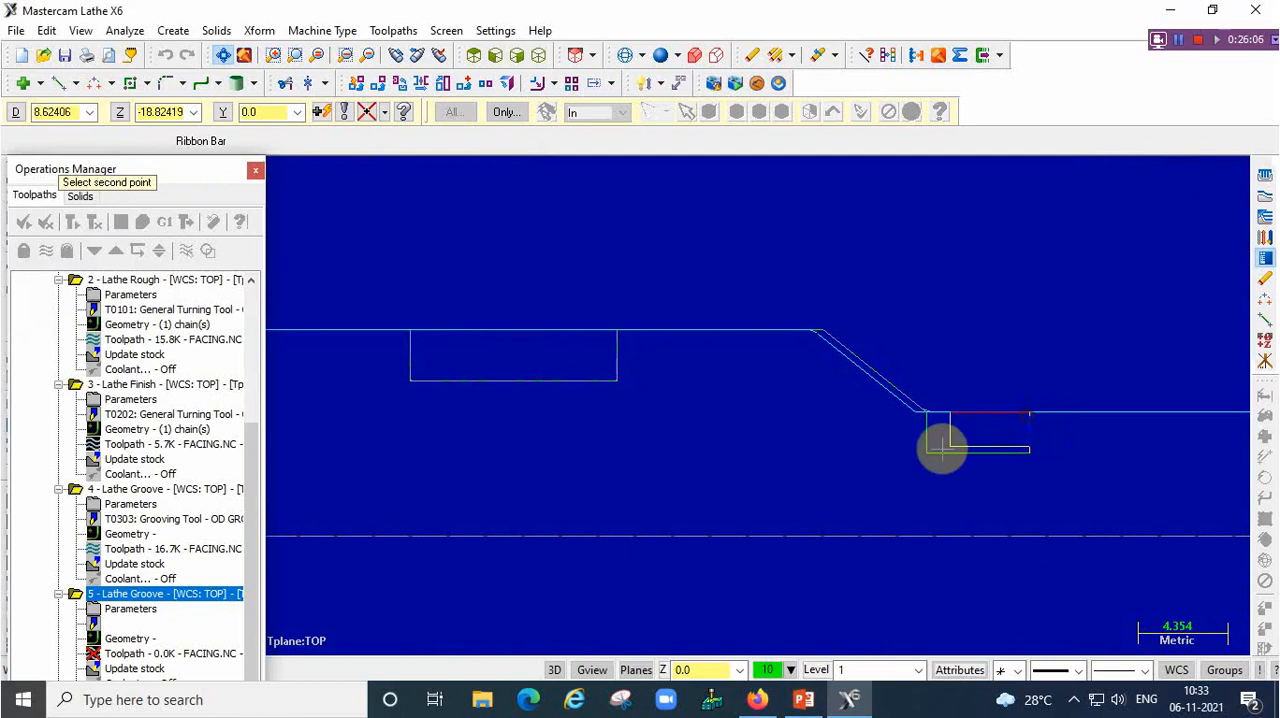
click(928, 453)
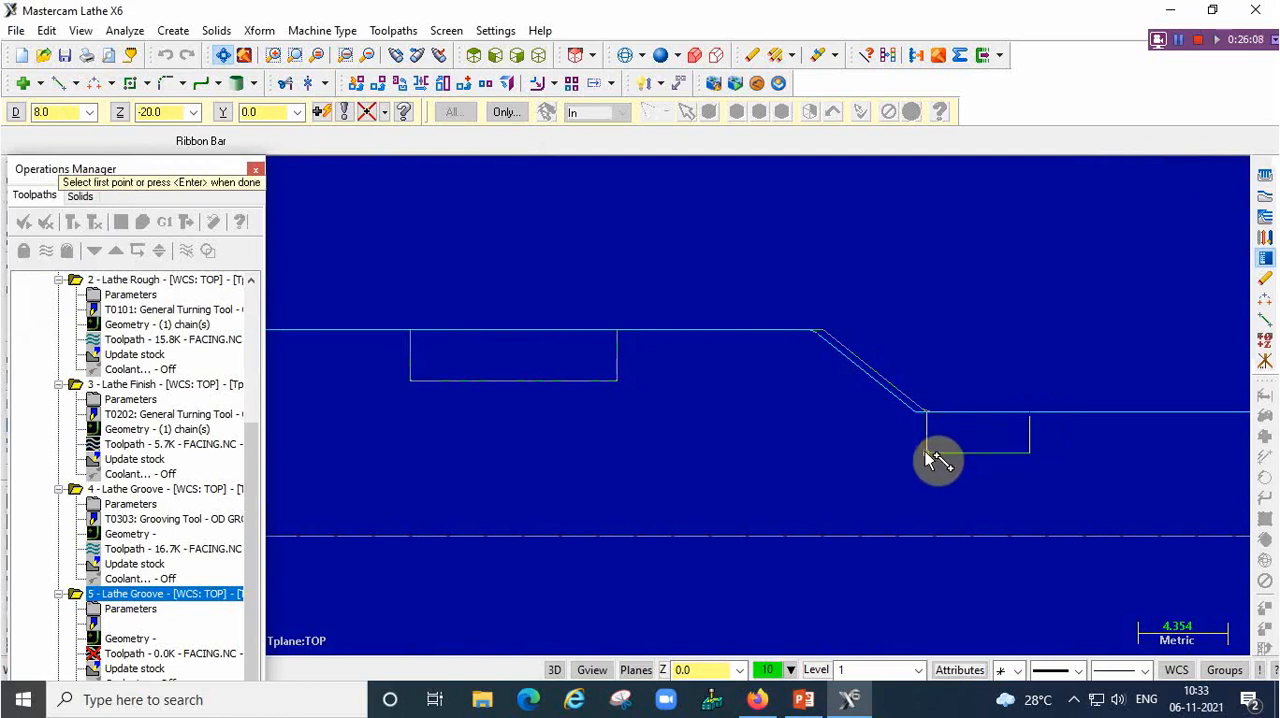
key(Return)
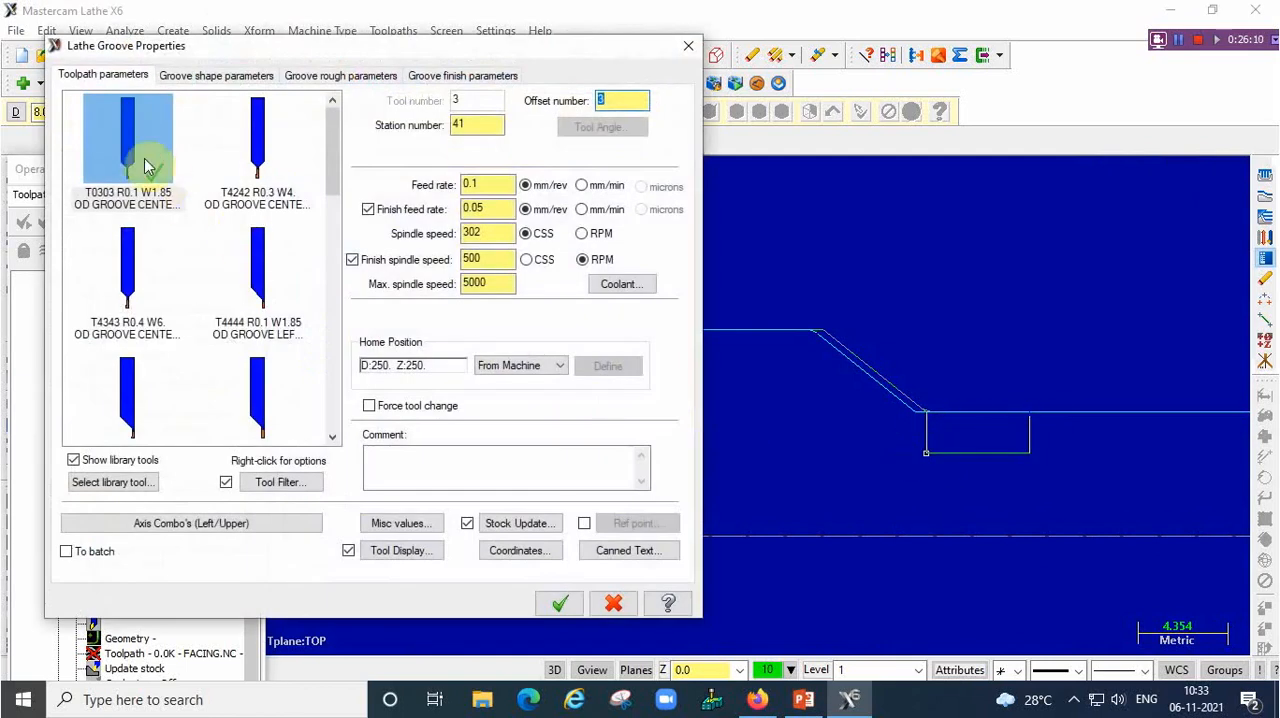
Generate the smaller groove's toolpath with the T0303 narrow OD groove tool and 0.2 finish stepover, and hide its display
click(135, 170)
click(465, 76)
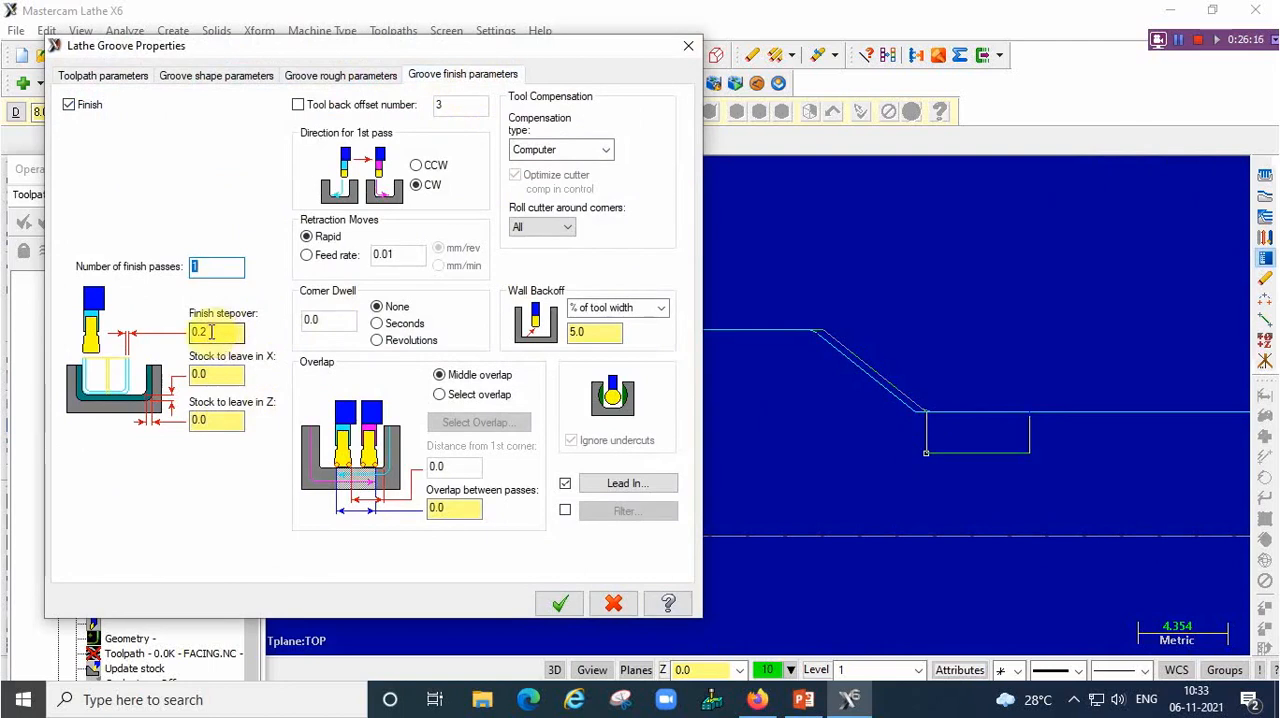
click(558, 605)
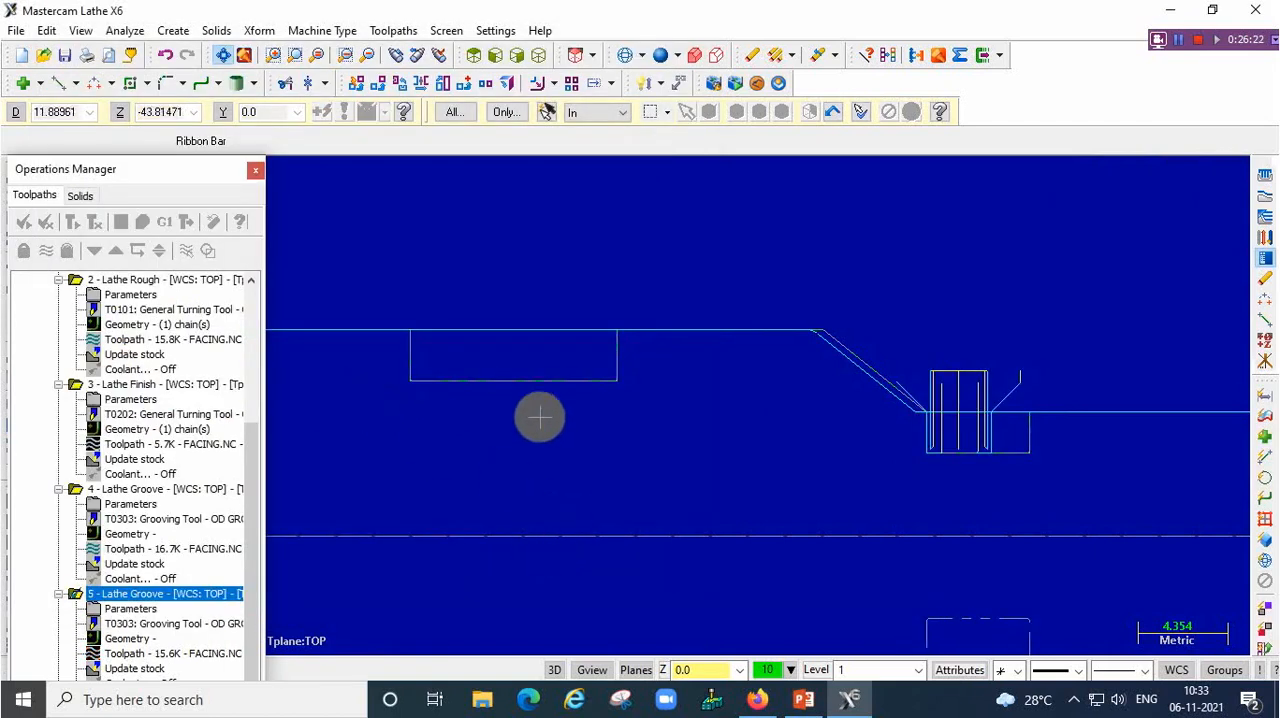
scroll(556, 408, down, 1)
scroll(556, 398, down, 4)
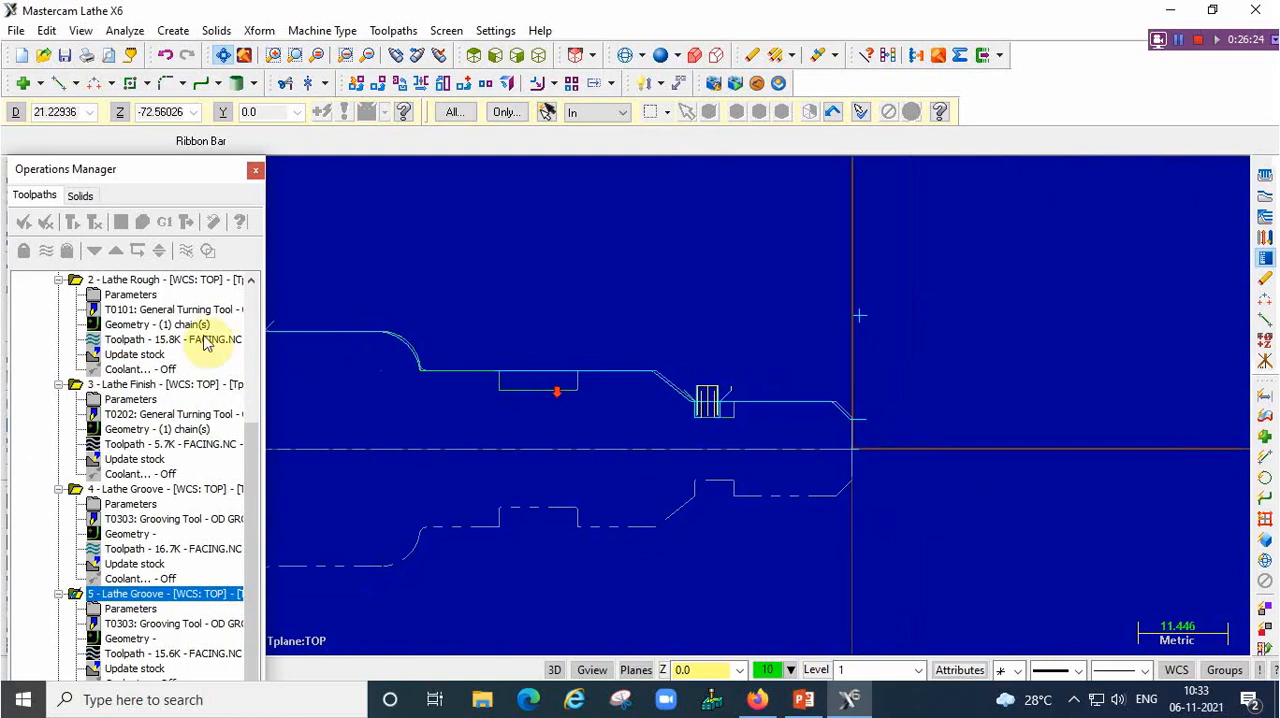
click(45, 250)
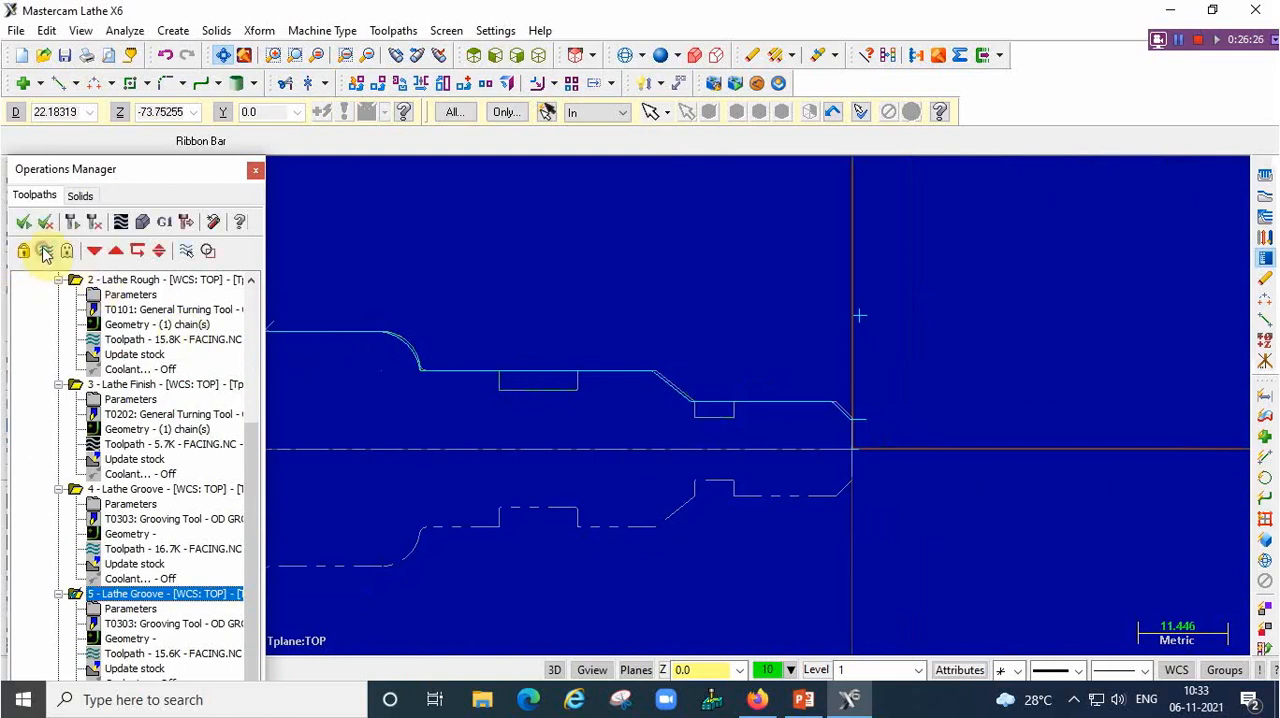
Start a Thread toolpath and choose the T9494 OD thread right small tool
click(395, 31)
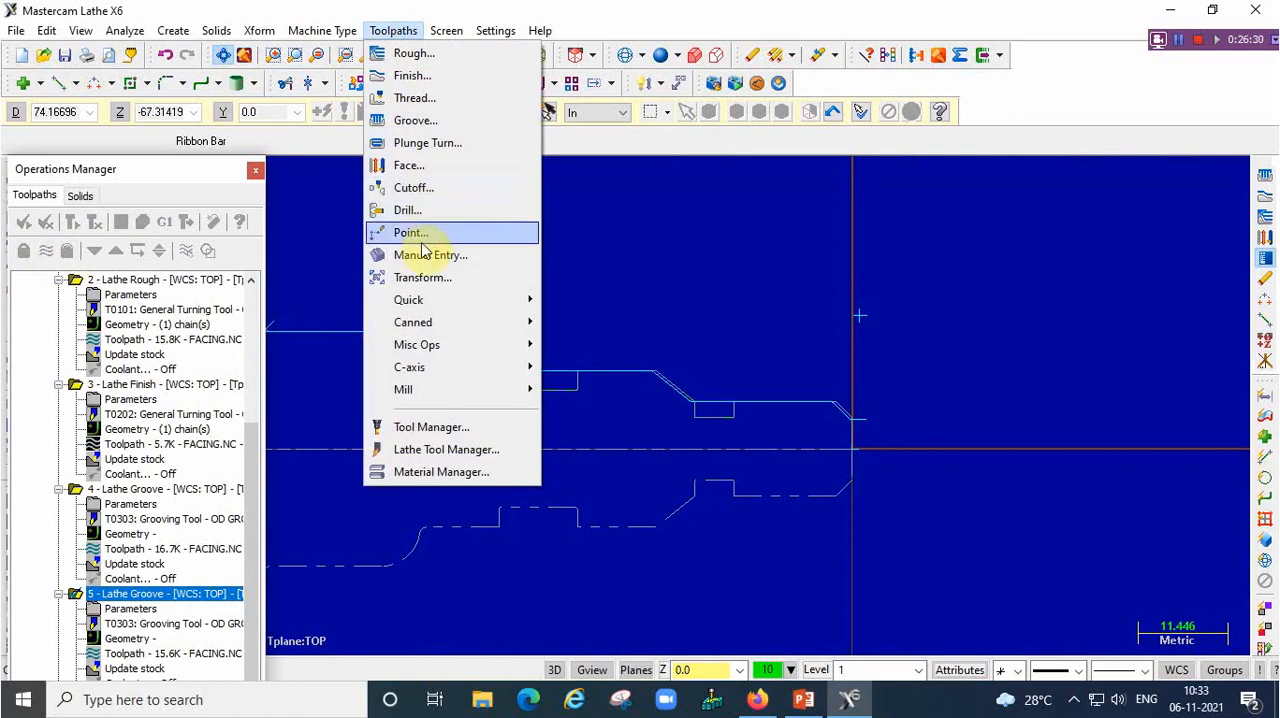
click(440, 98)
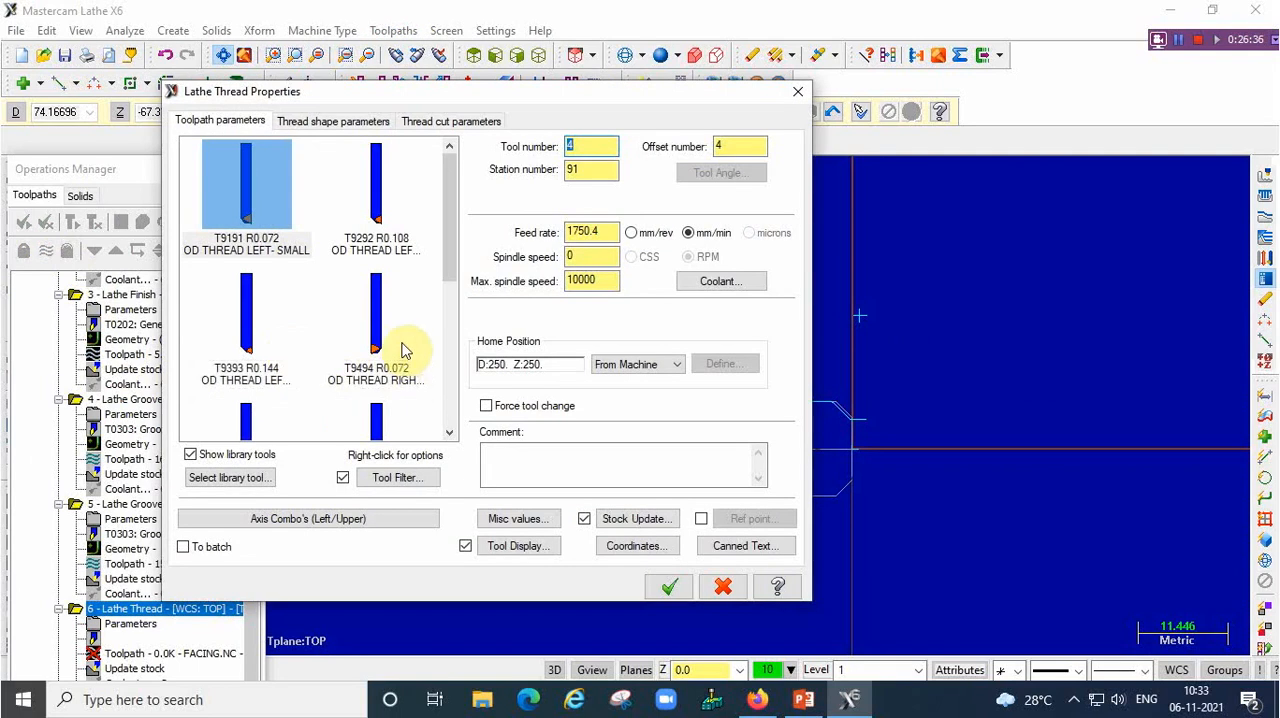
click(376, 345)
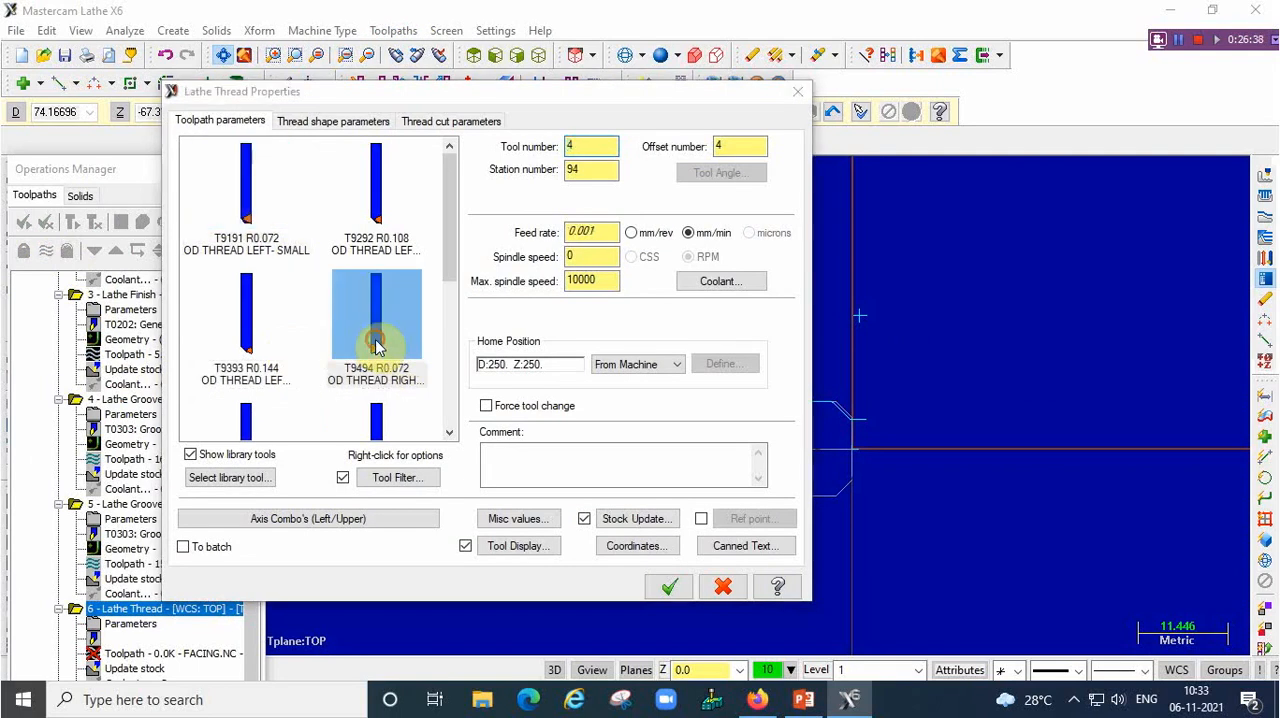
click(368, 325)
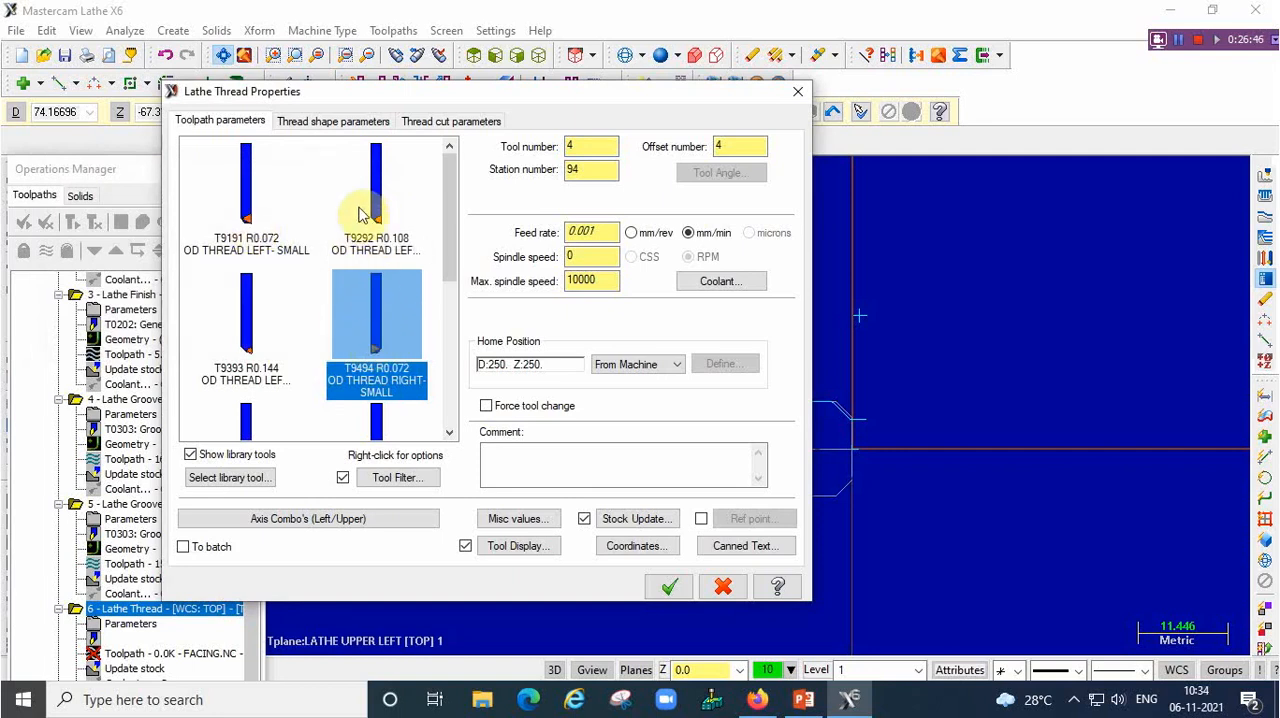
Set the thread end position to -17 and select the 12 mm fine thread with 1.5 lead from the Metric M Profile table
click(331, 124)
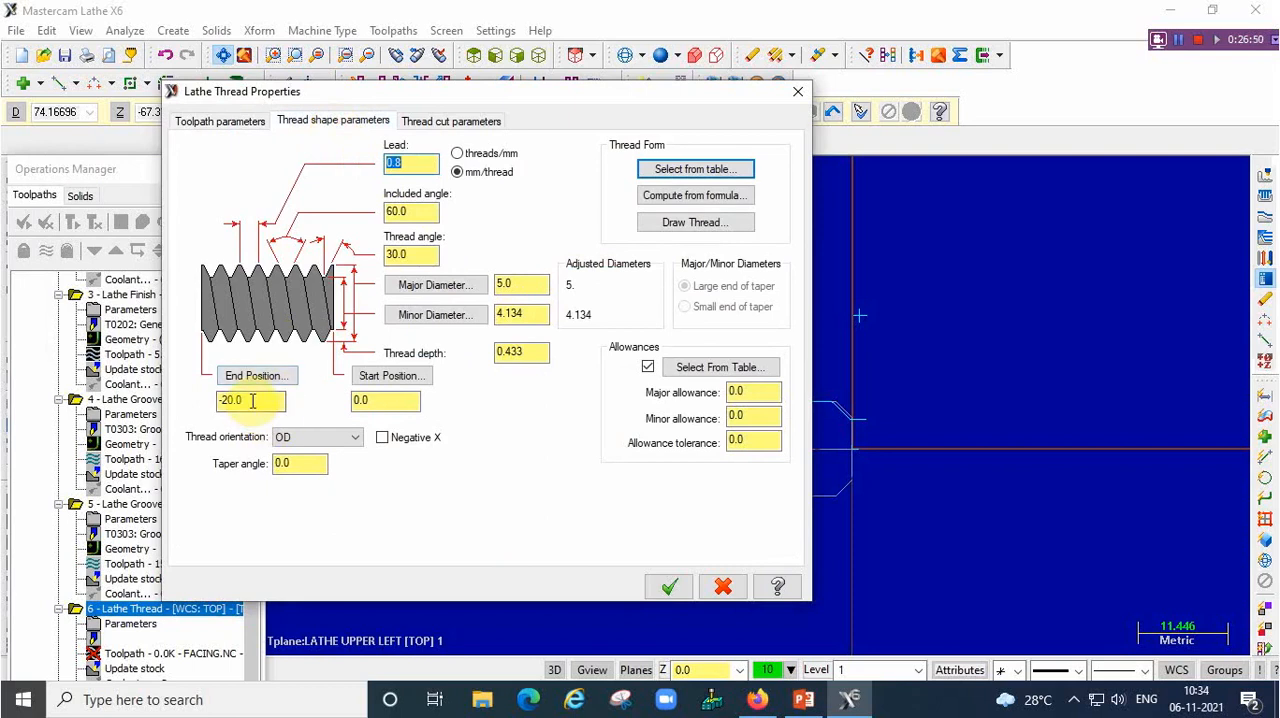
drag(253, 400, 166, 400)
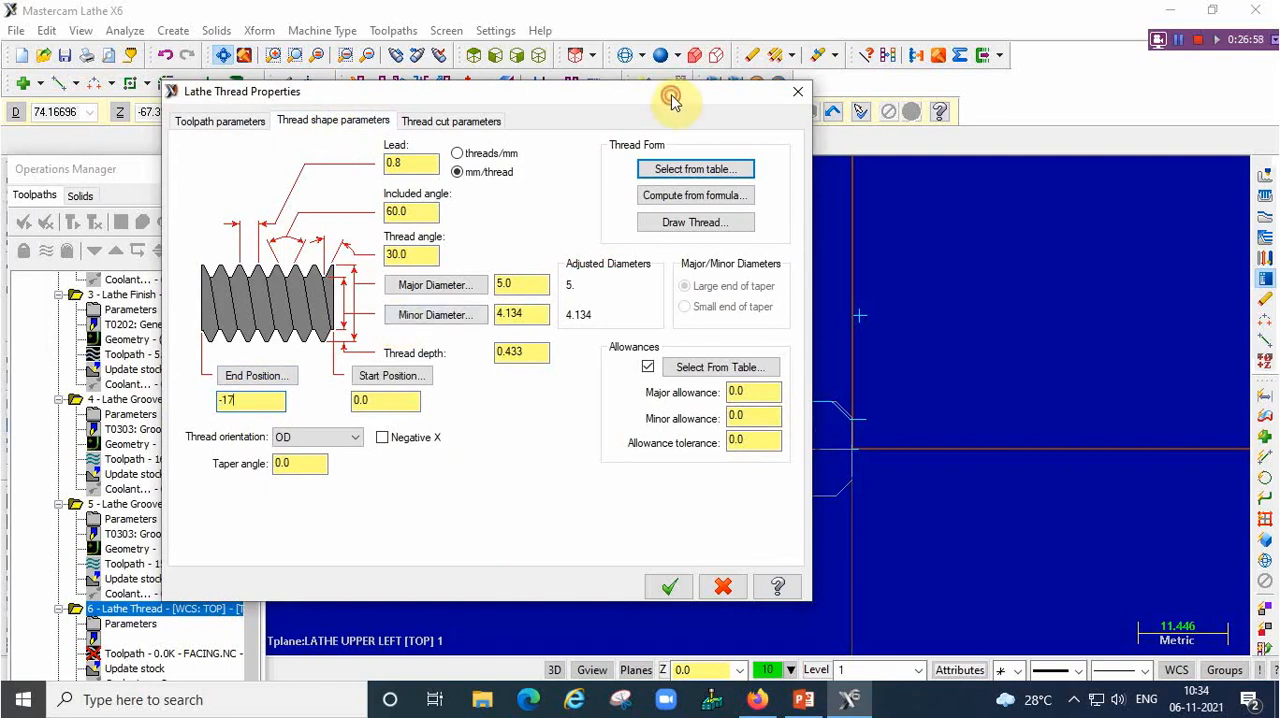
drag(672, 97, 469, 97)
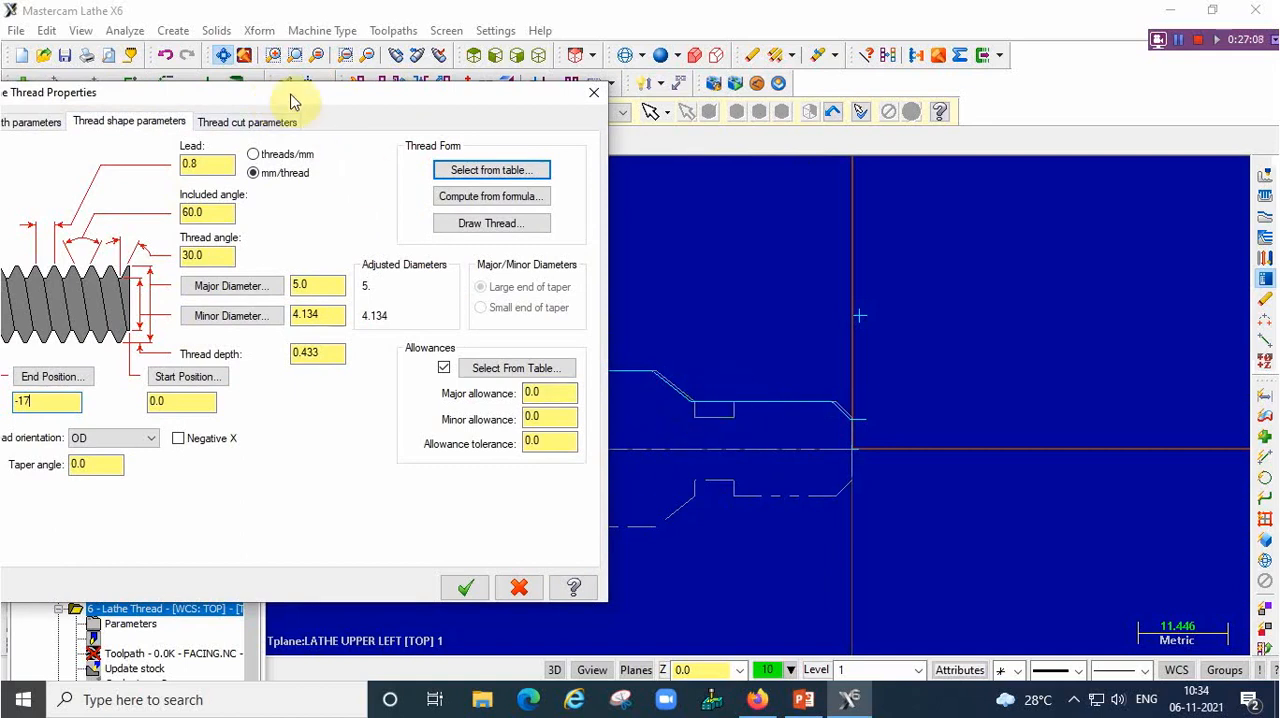
drag(335, 88, 480, 69)
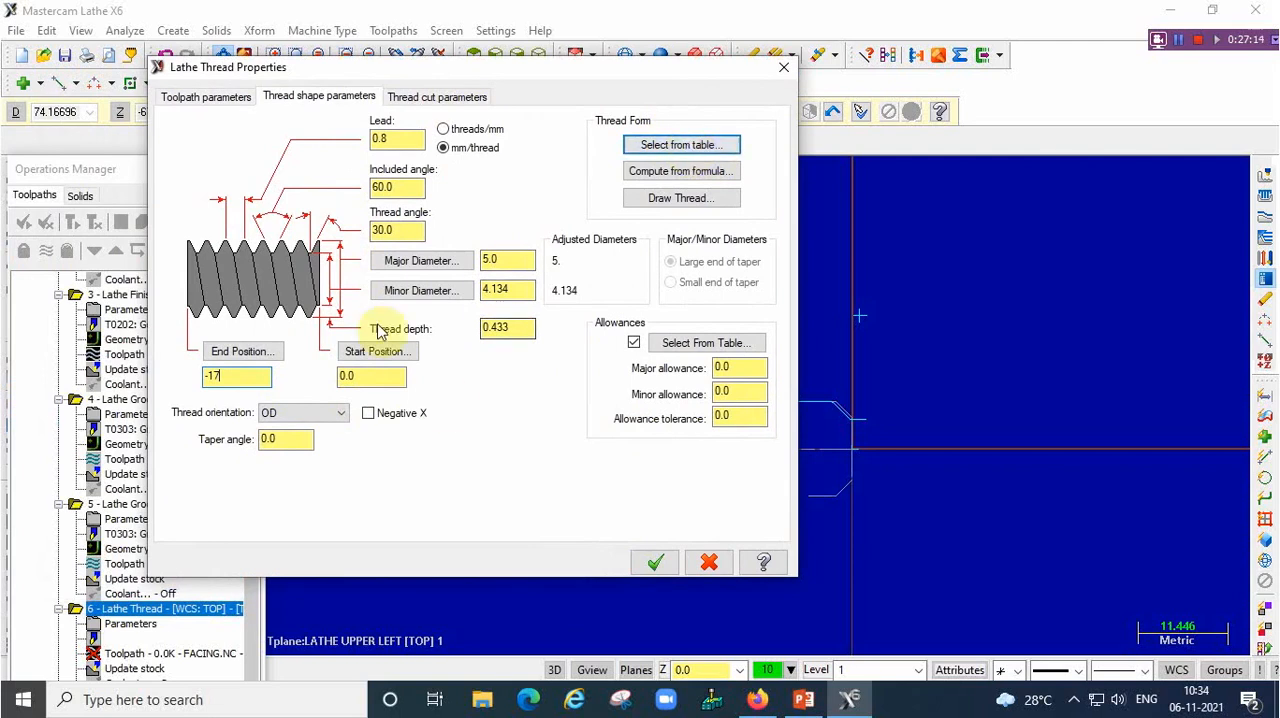
click(679, 147)
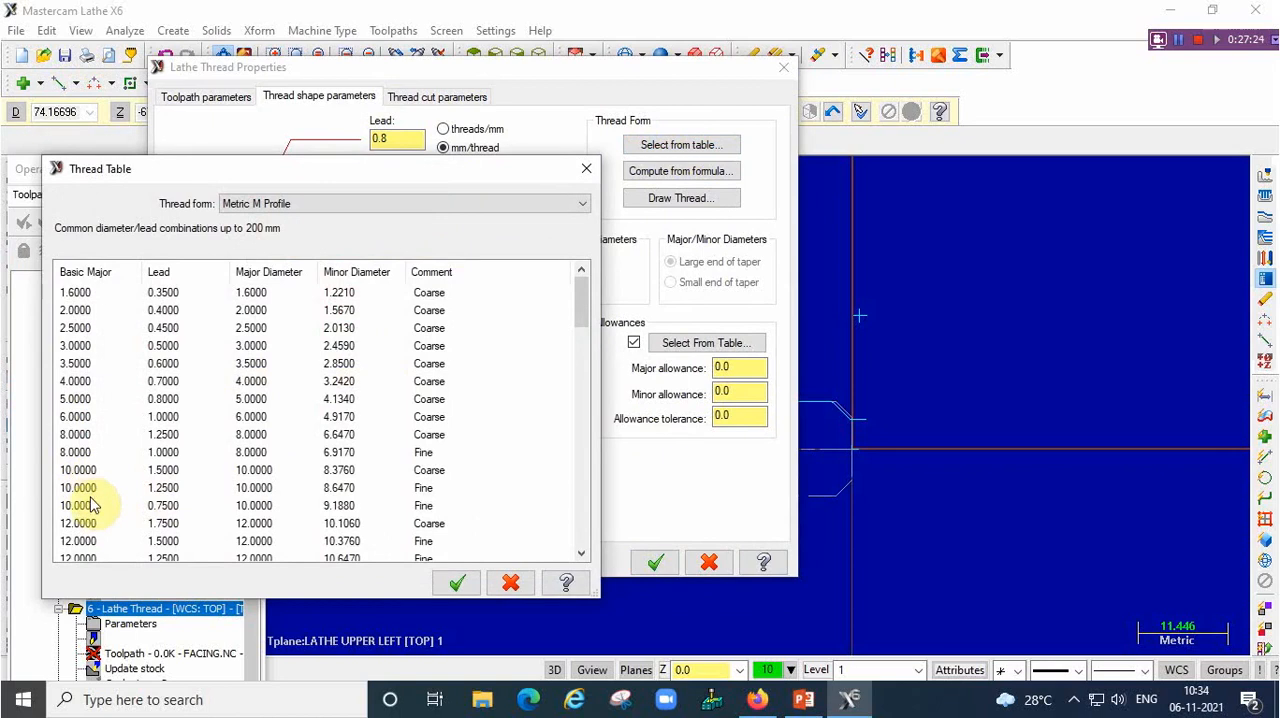
click(168, 541)
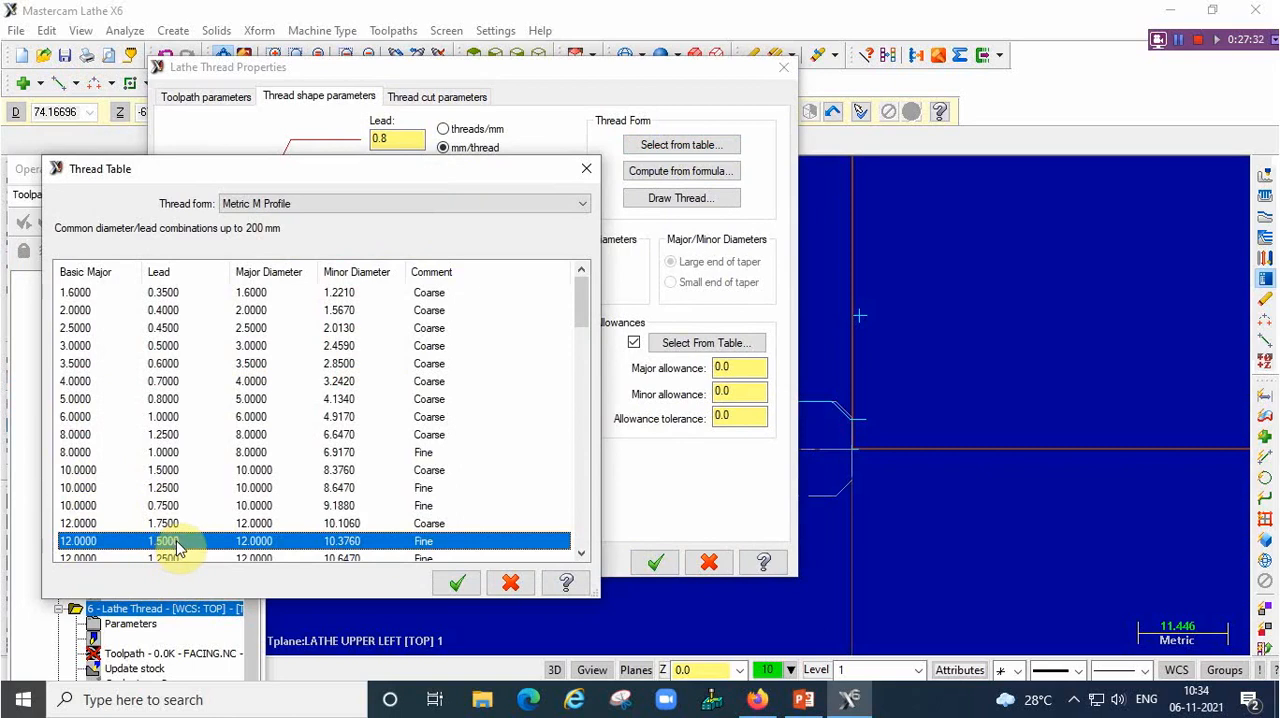
click(457, 583)
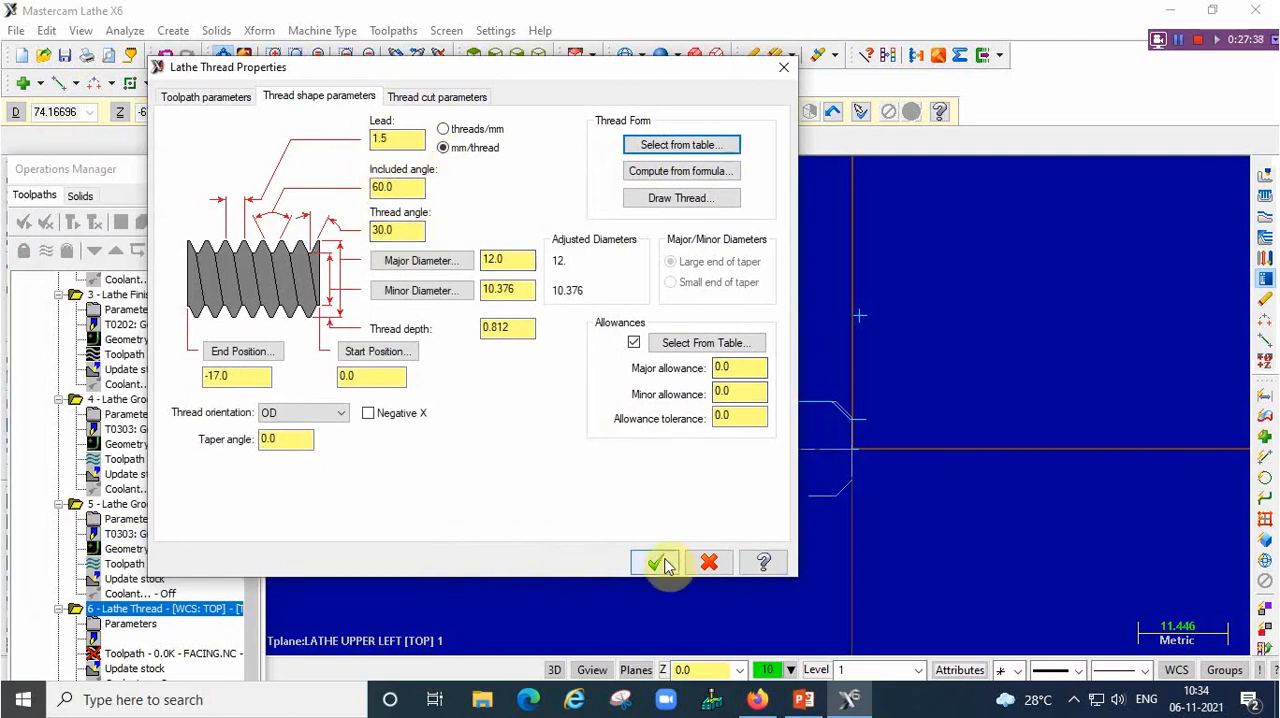
Set the thread's lead-in angle to 30 and acceleration clearance to 2 mm, and generate the thread toolpath
click(464, 99)
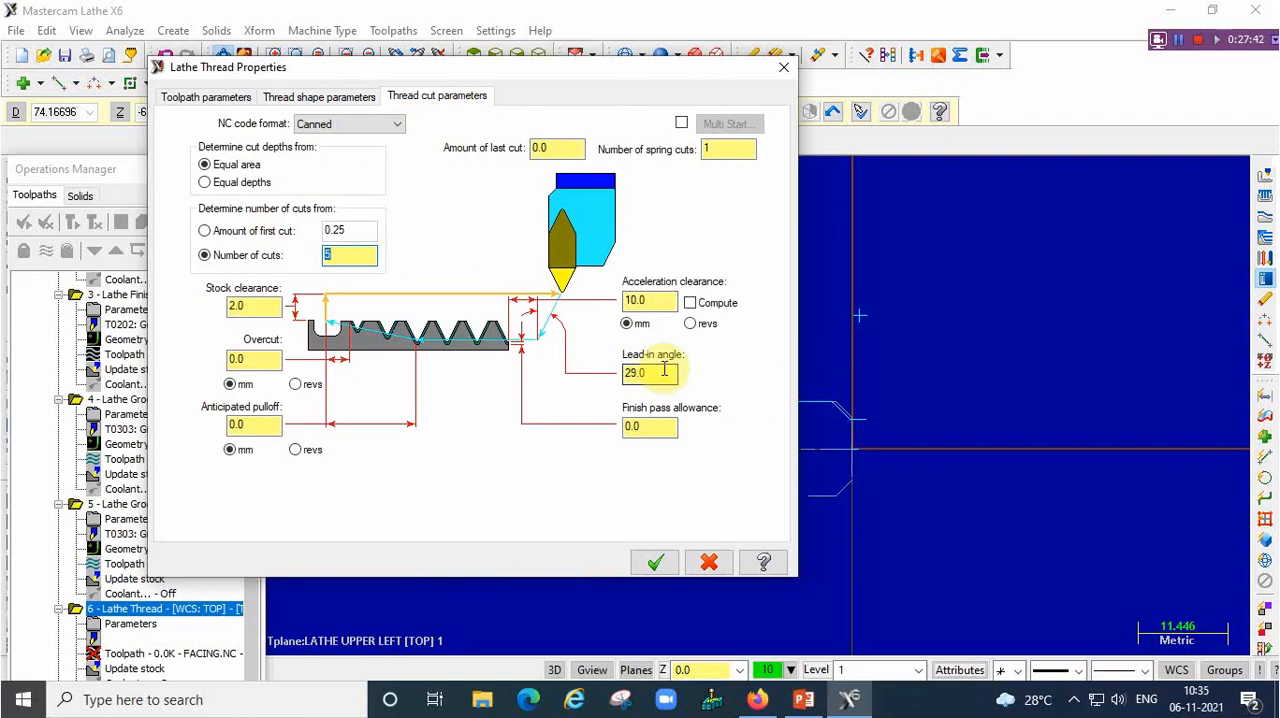
drag(656, 373, 590, 374)
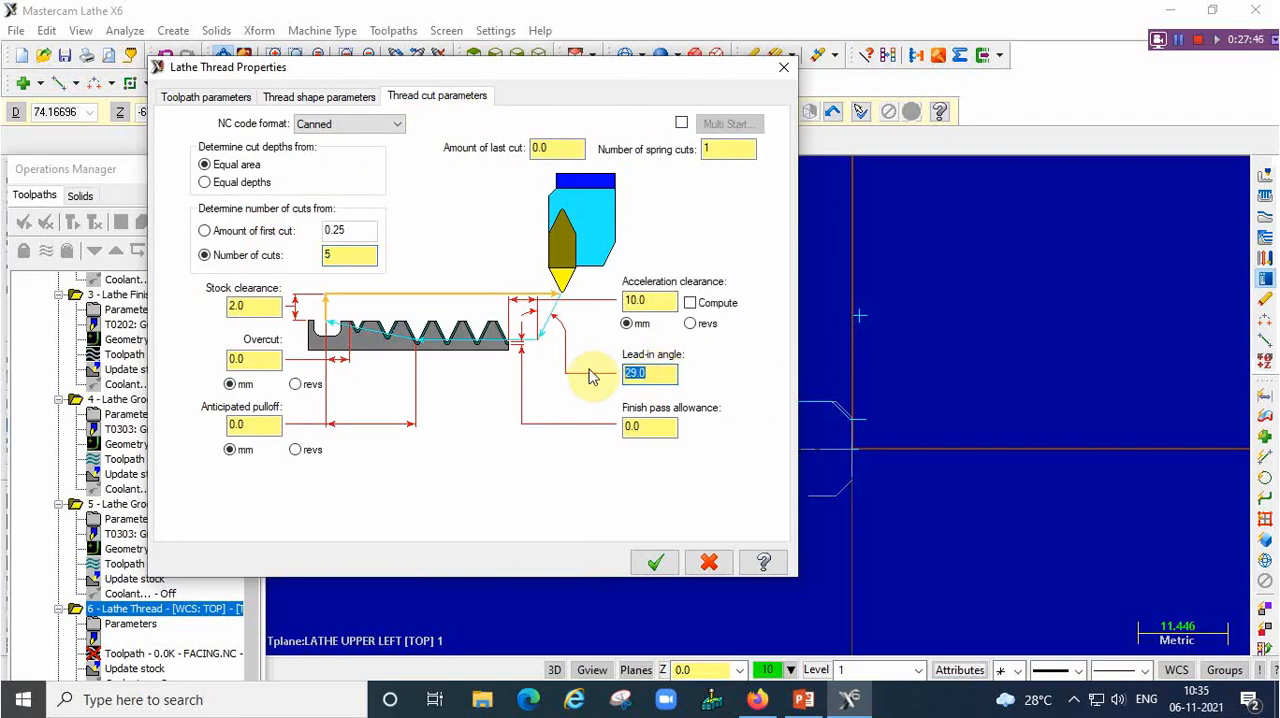
text(30)
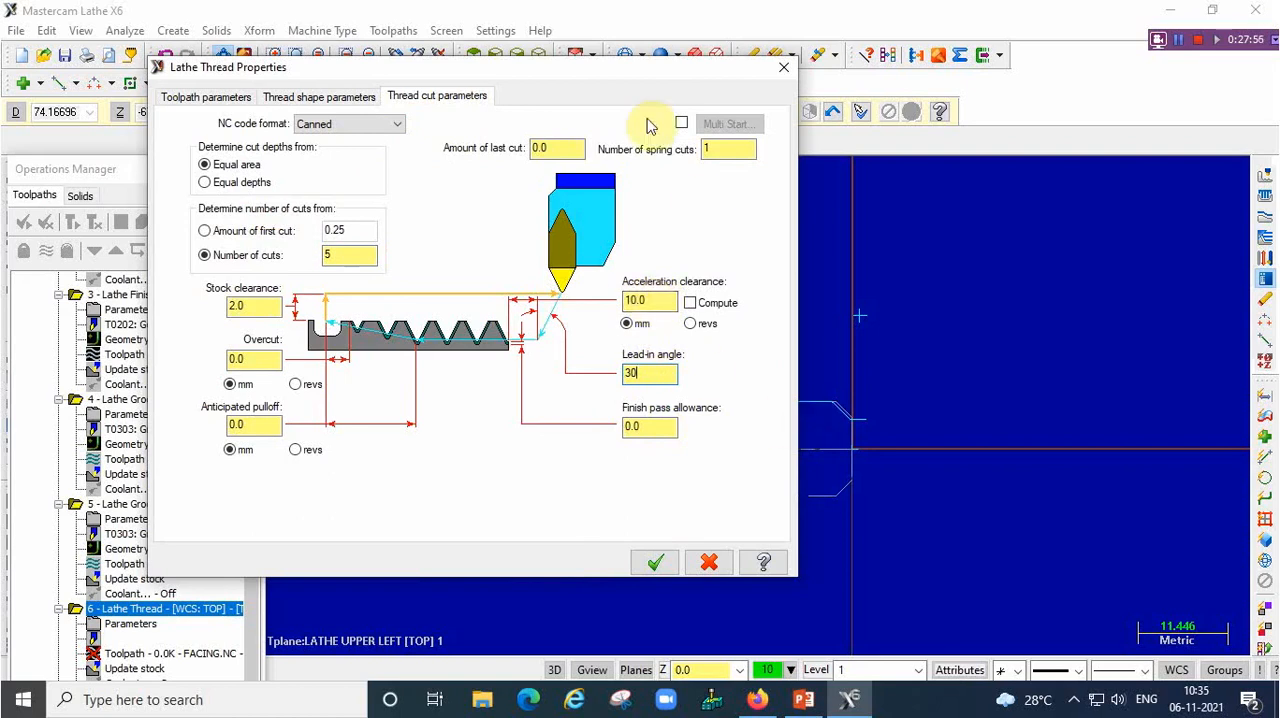
drag(638, 72, 393, 60)
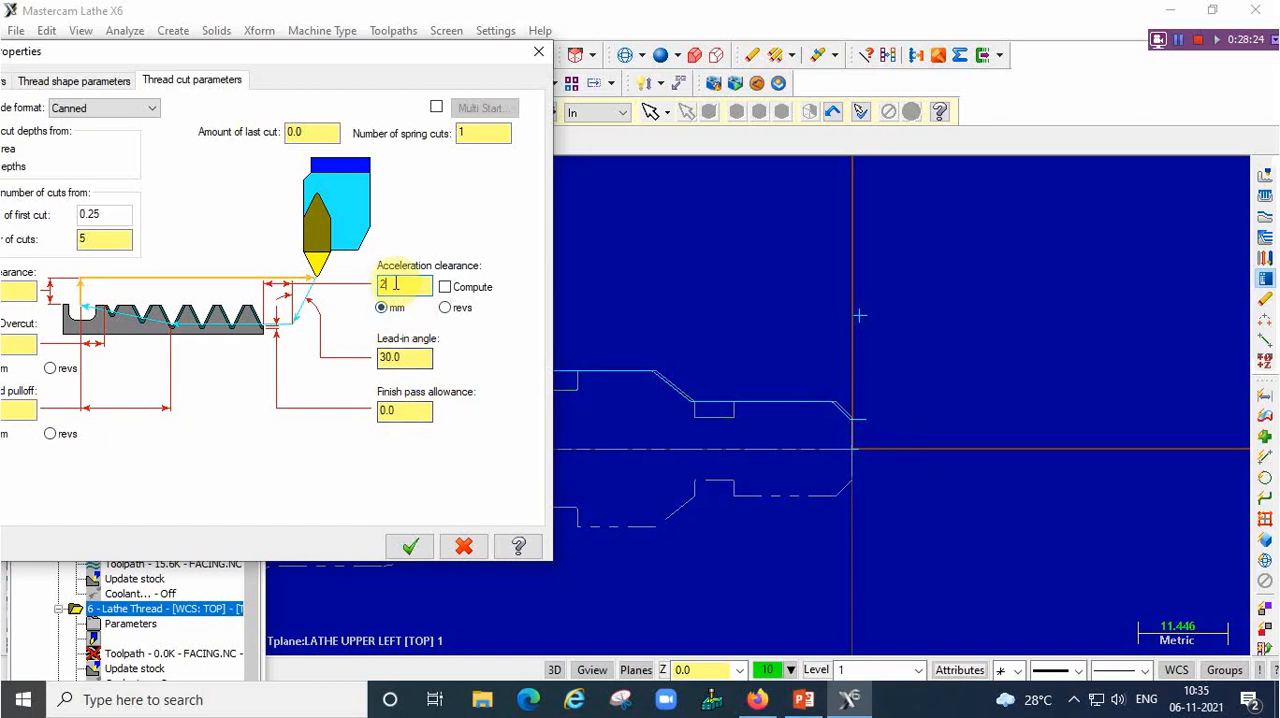
click(415, 548)
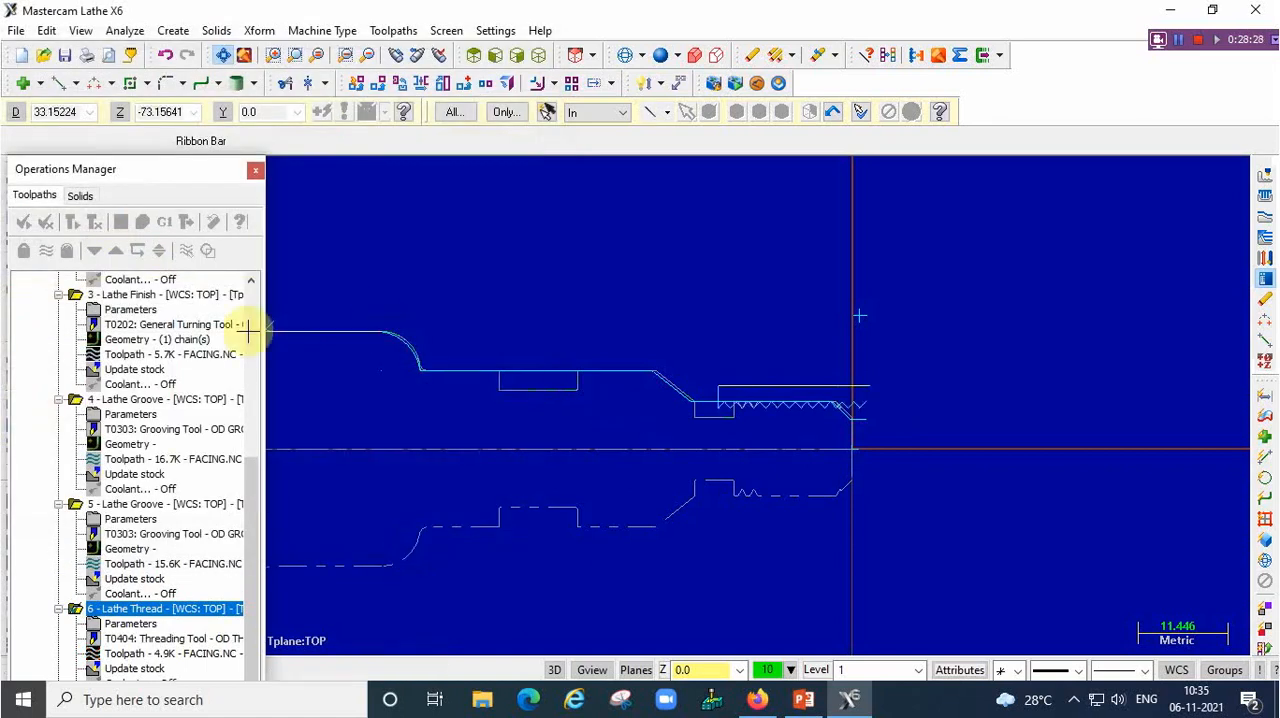
Select all lathe operations and regenerate their toolpaths
scroll(438, 300, down, 1)
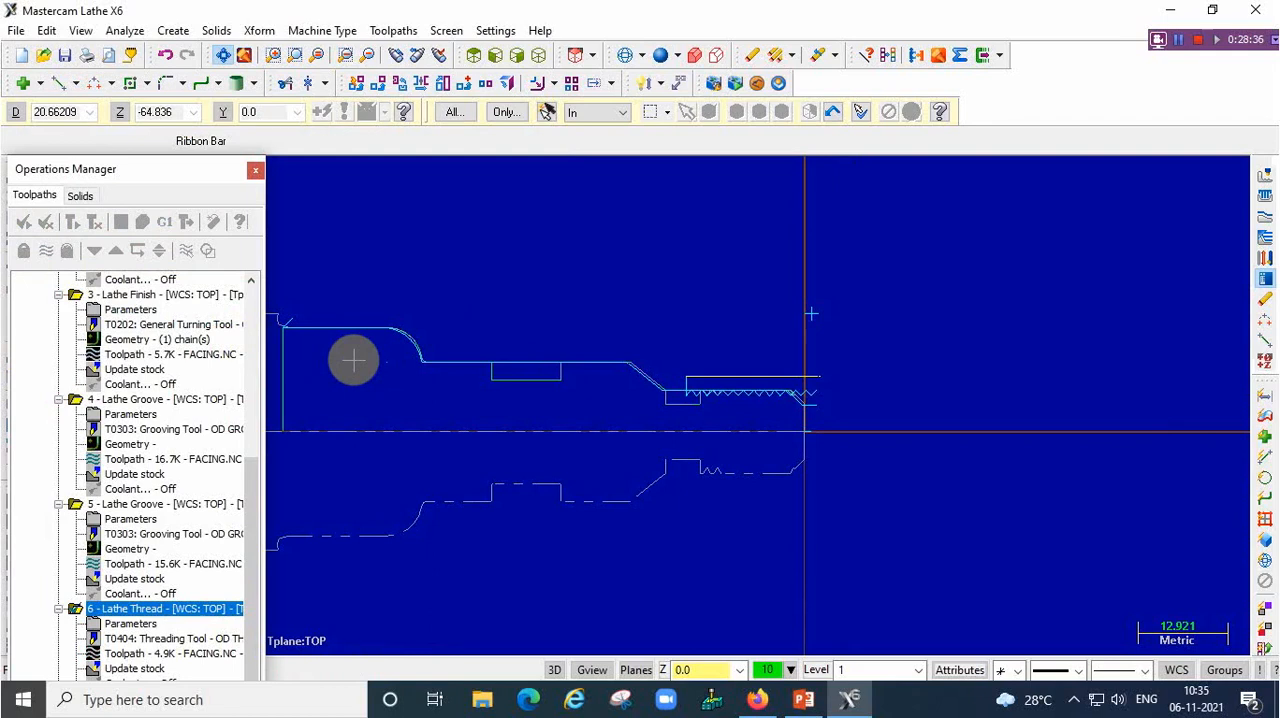
click(94, 627)
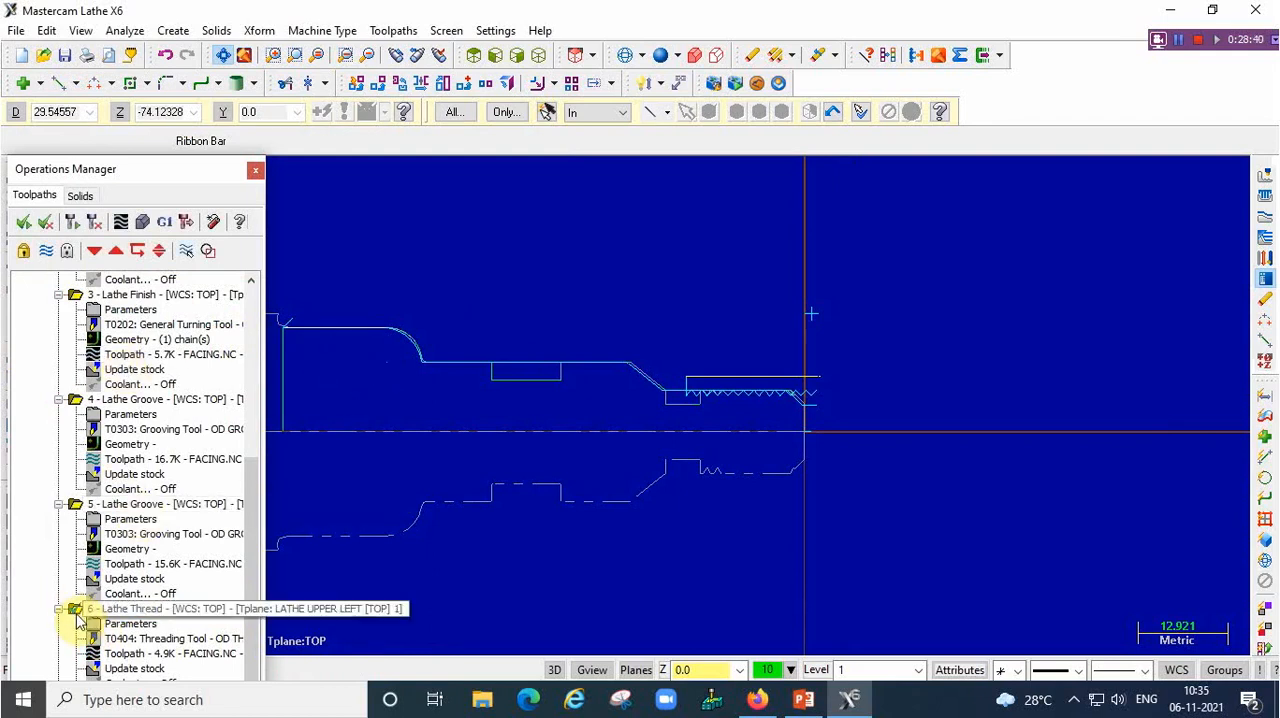
click(84, 612)
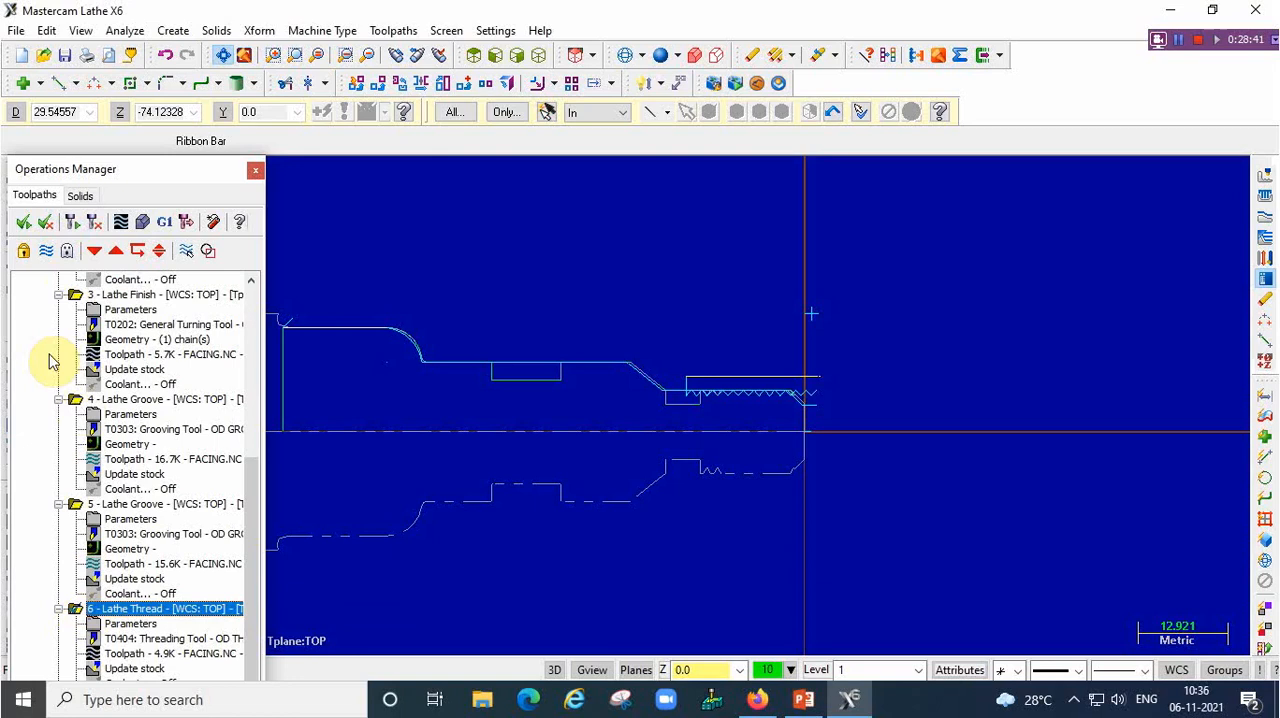
click(24, 226)
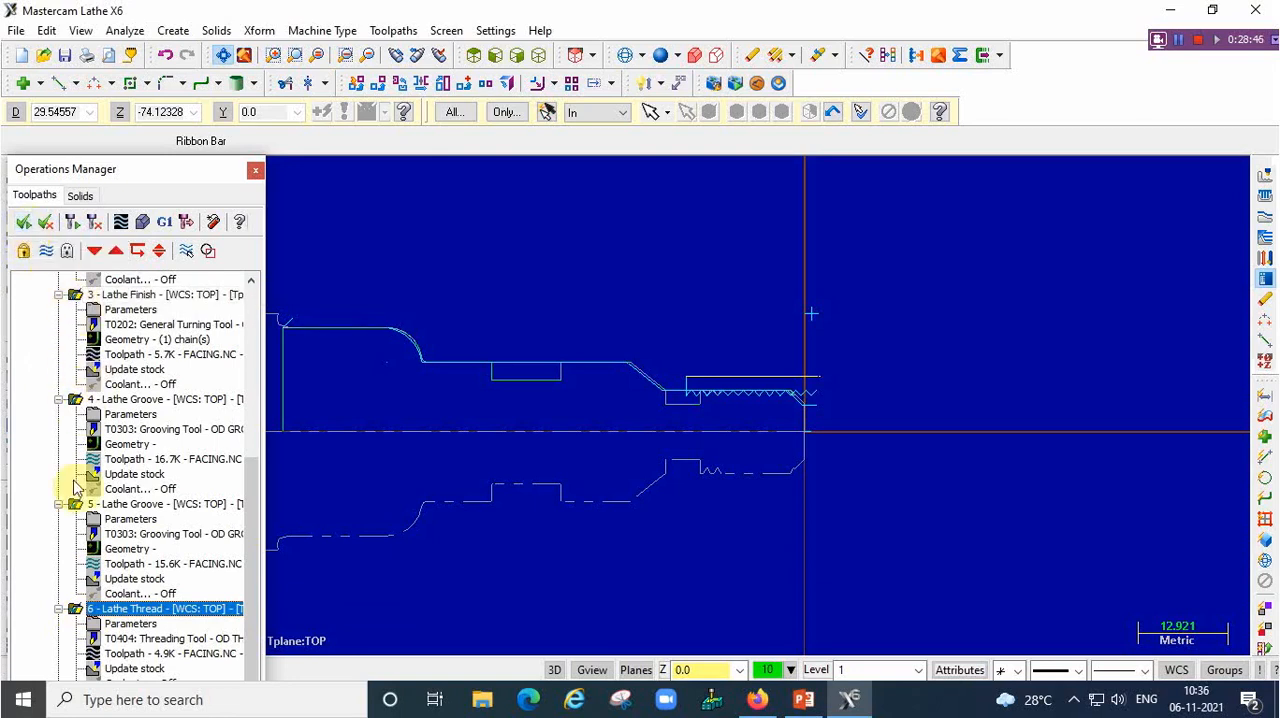
click(72, 223)
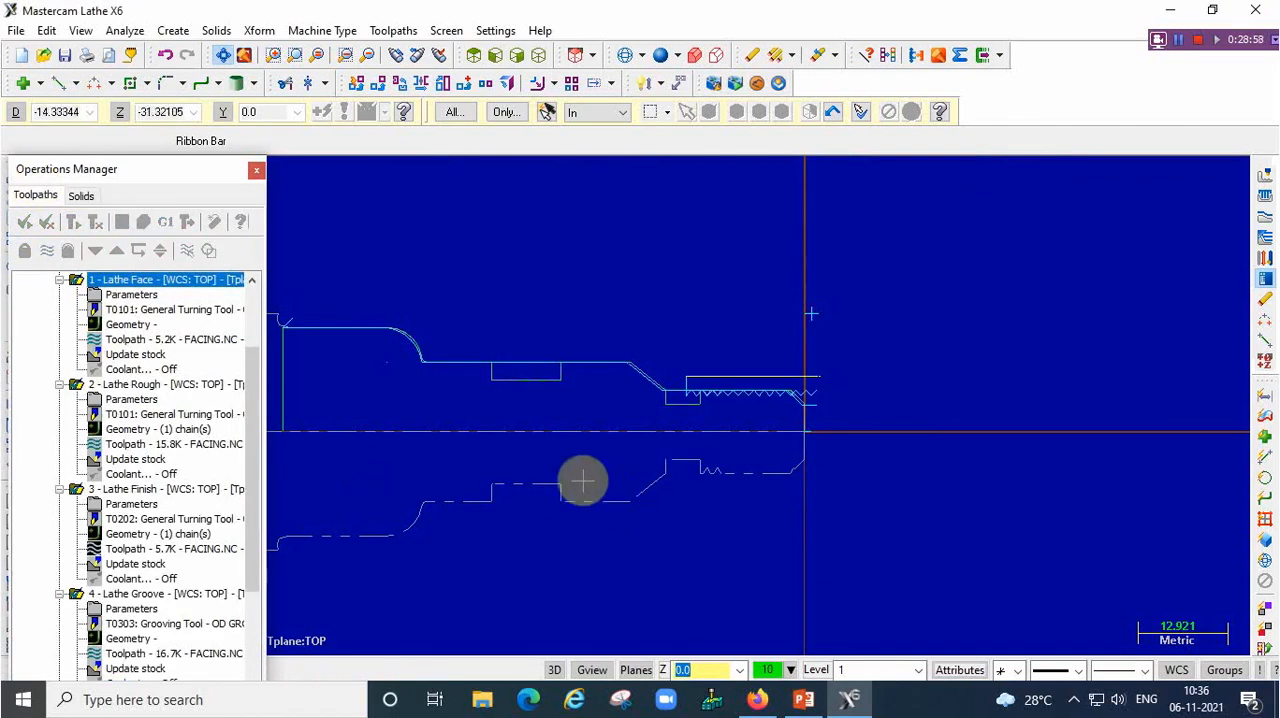
Open Verify for all selected operations and show the stock and chuck in isometric view
key(Left)
key(Left)
key(Left)
key(Left)
key(Left)
key(Left)
key(Left)
key(Left)
key(Left)
key(Left)
key(Left)
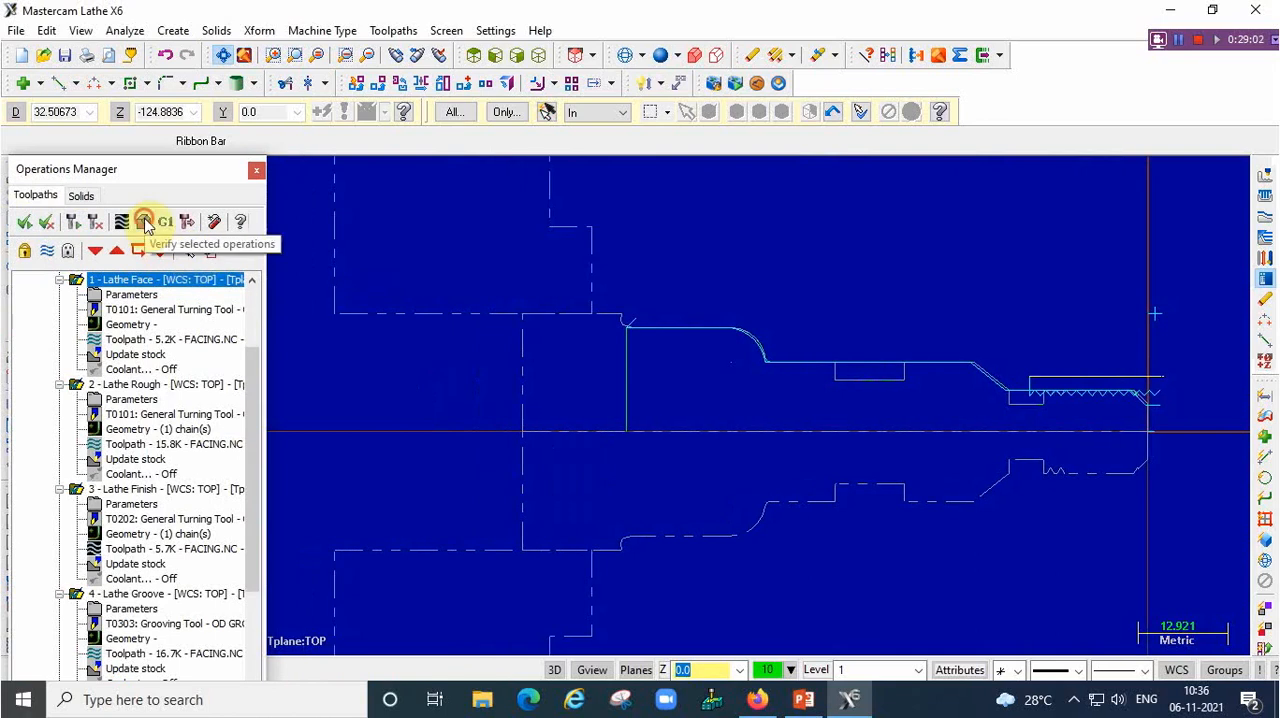
click(144, 222)
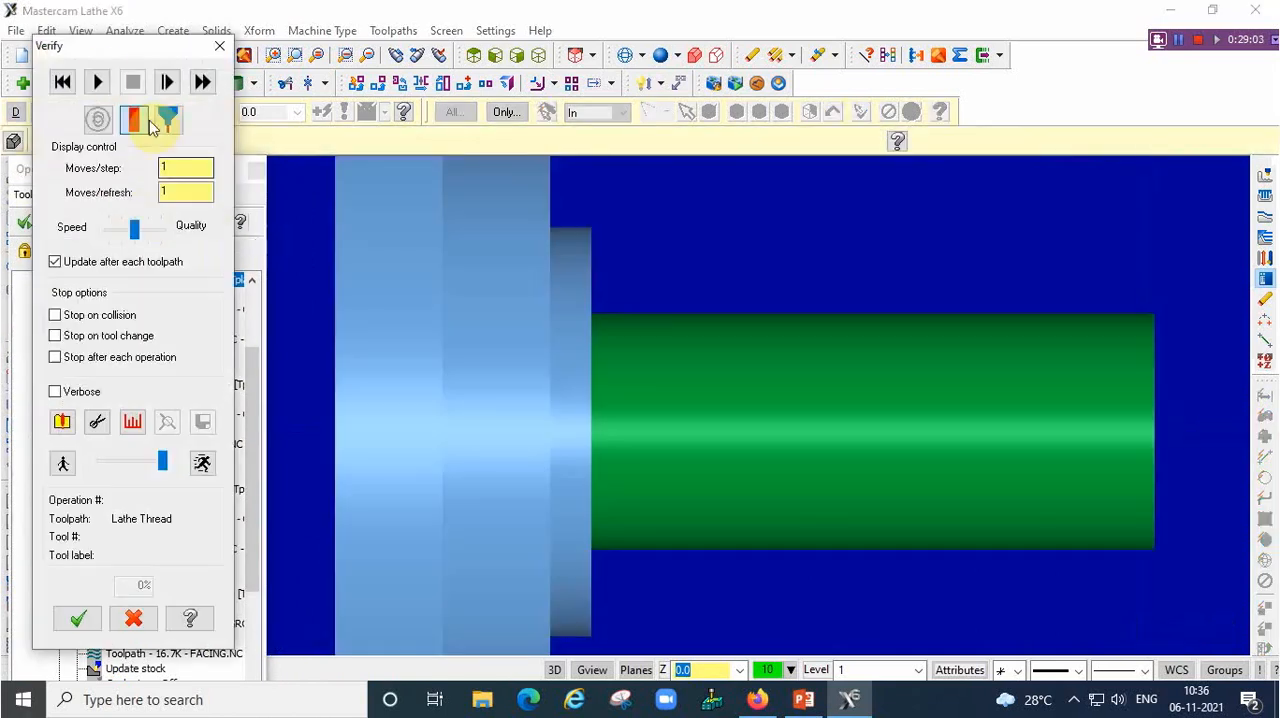
click(150, 125)
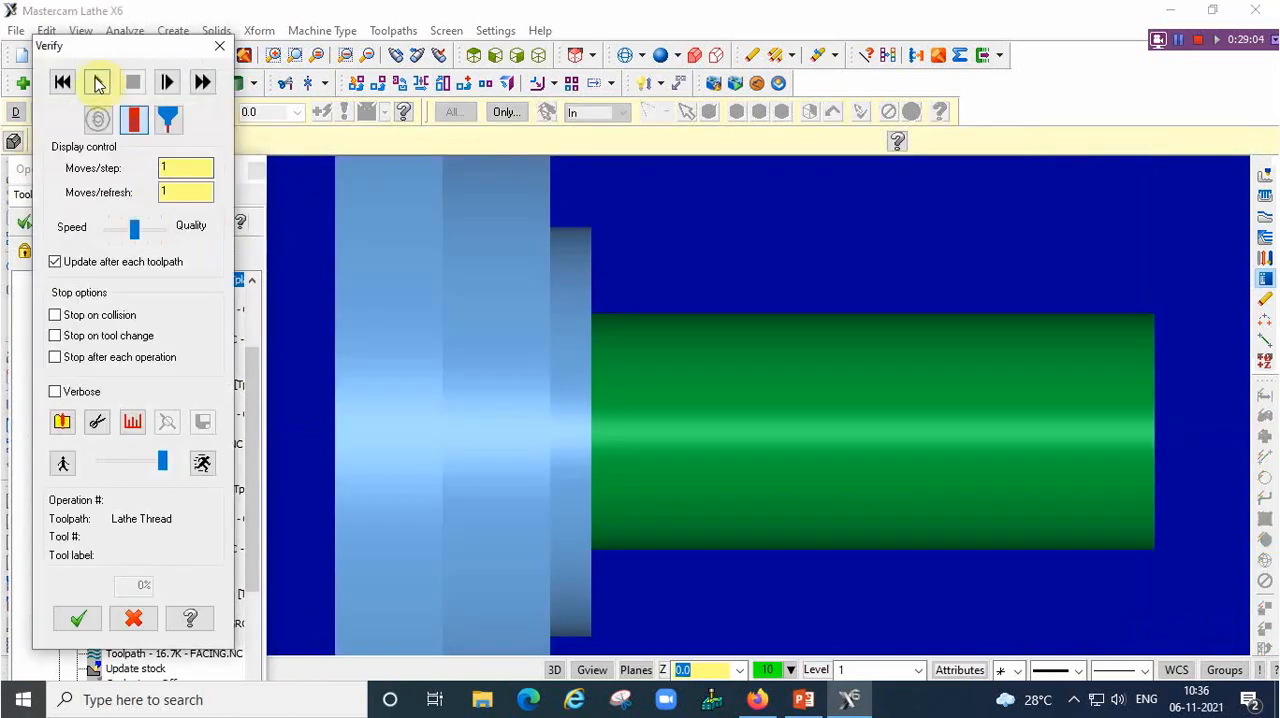
click(540, 56)
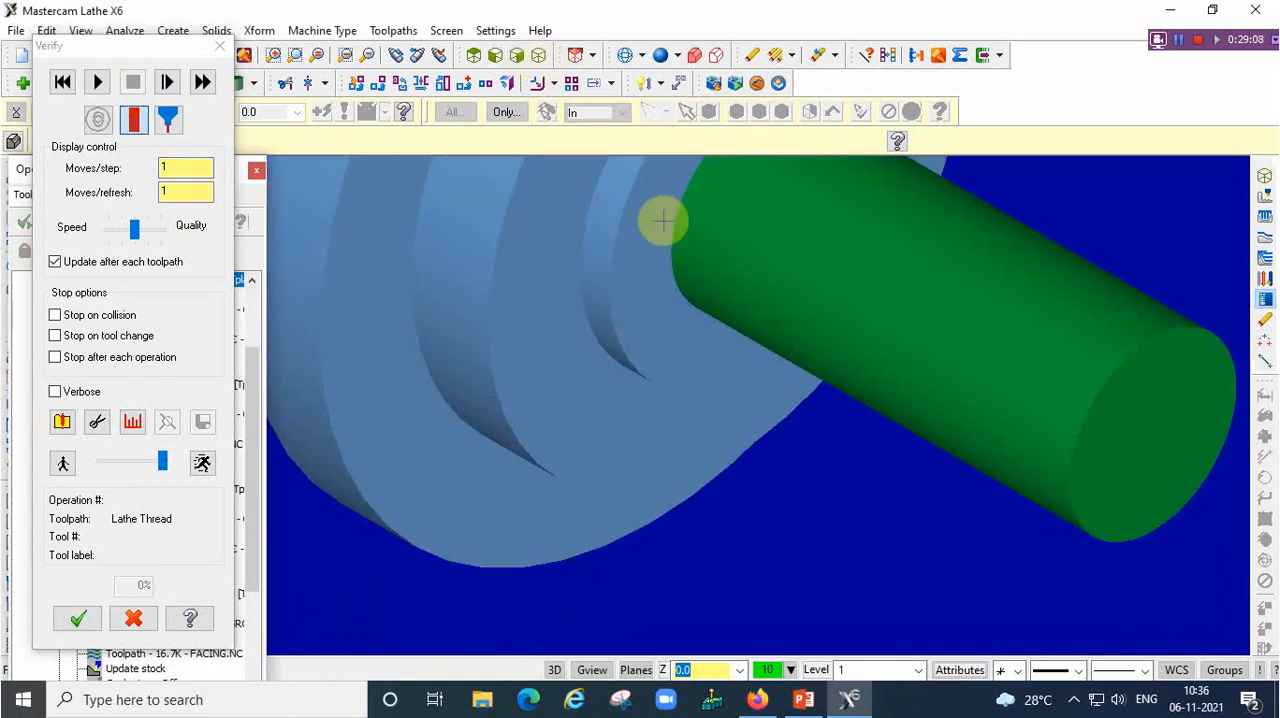
scroll(762, 228, up, 2)
scroll(760, 227, down, 4)
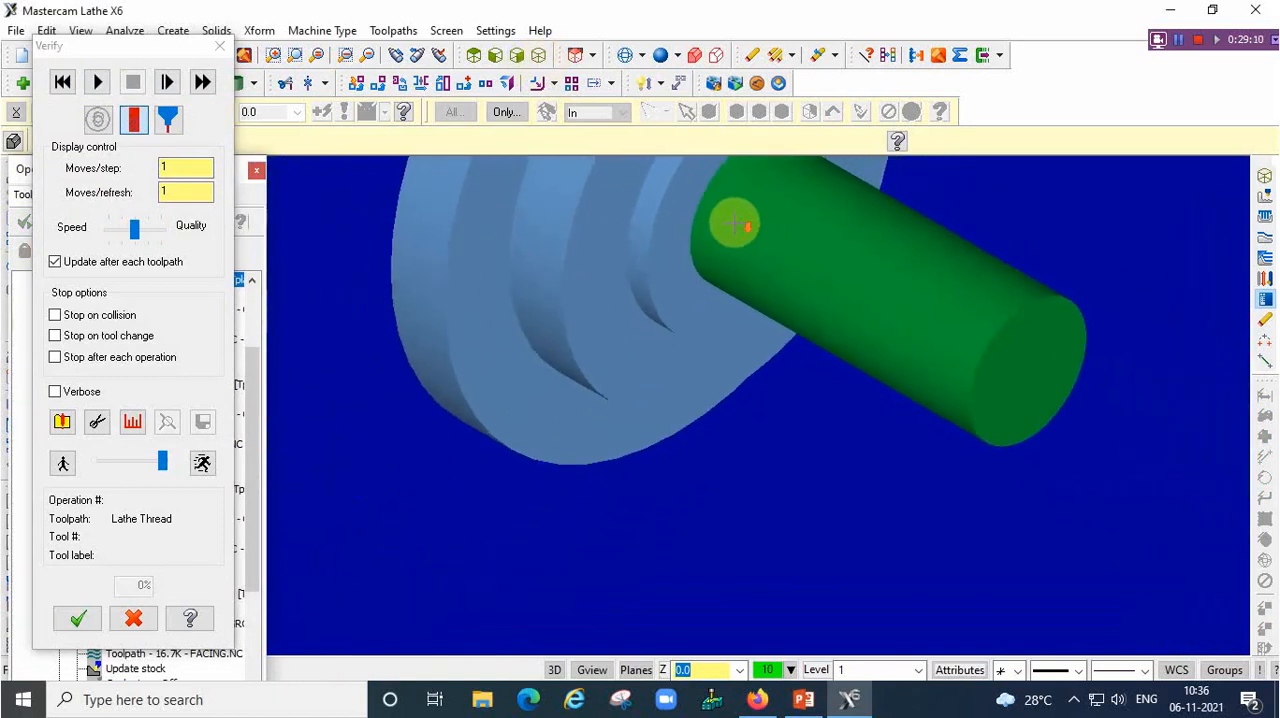
key(Up)
key(Up)
key(Up)
key(Up)
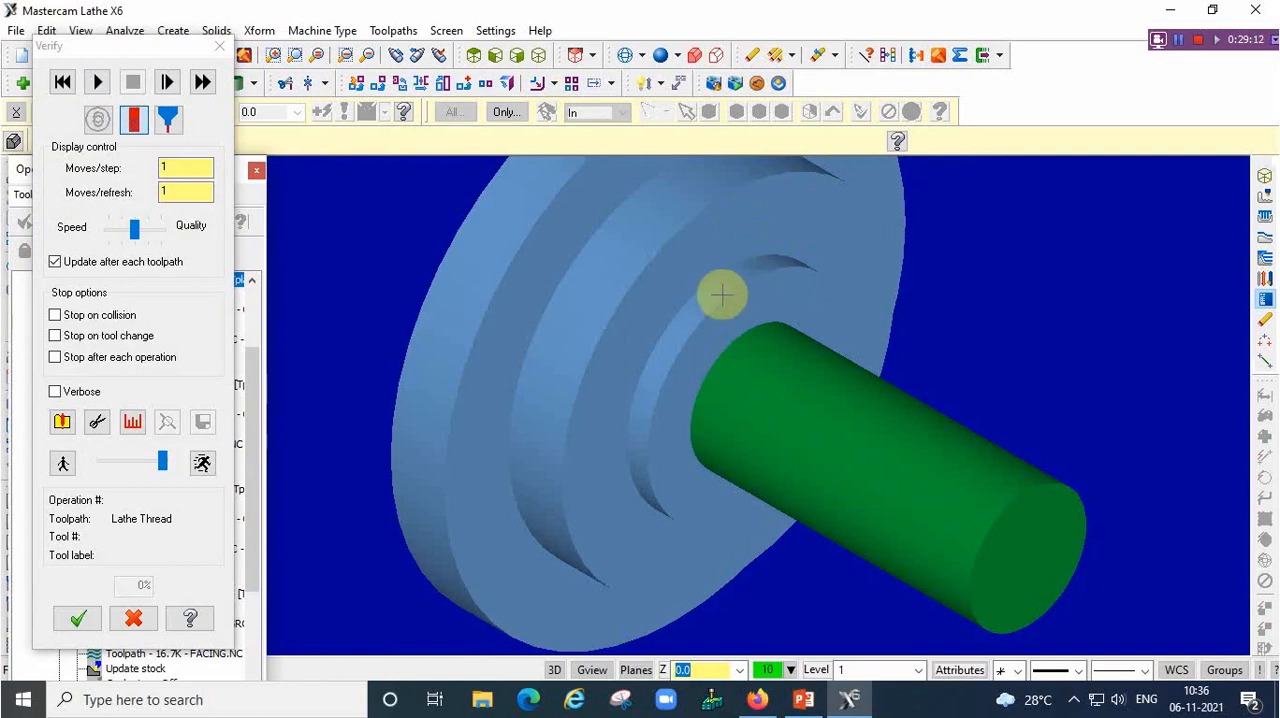
scroll(706, 341, up, 1)
scroll(719, 385, up, 1)
key(Down)
key(Down)
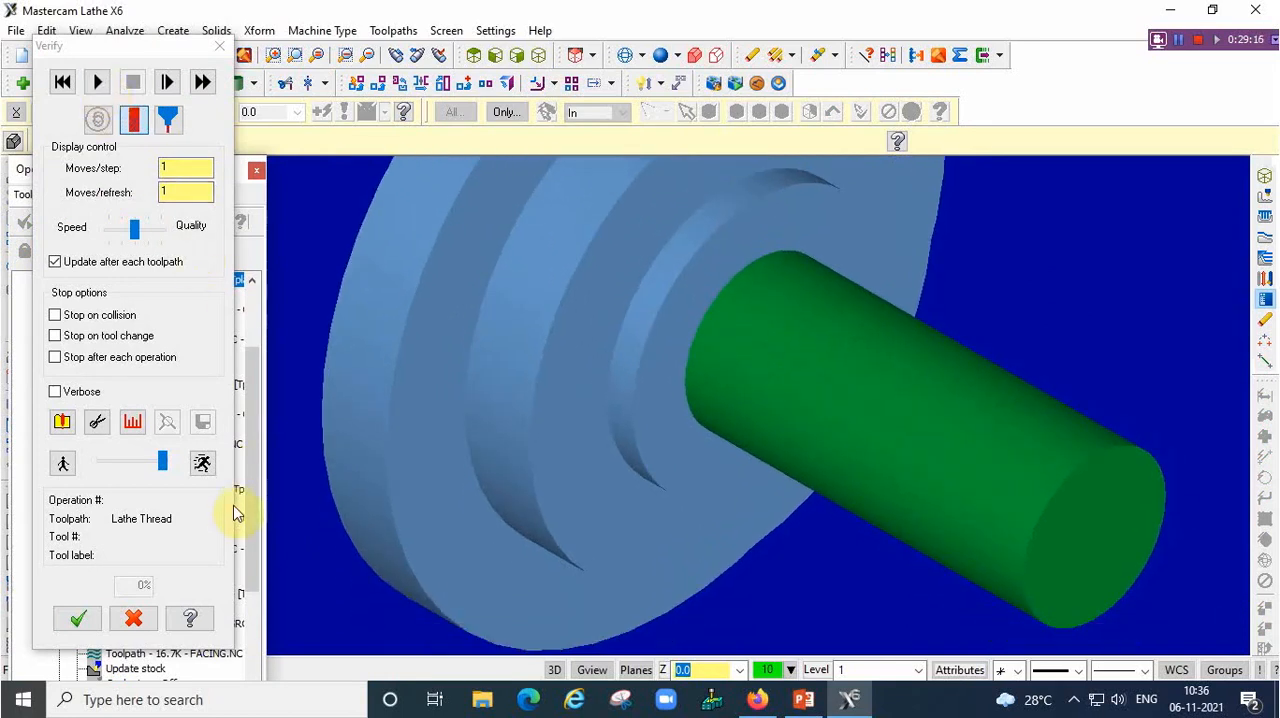
Lower the verification speed and run the machining simulation with only the tool shown, pausing it at the roughing operation
click(163, 465)
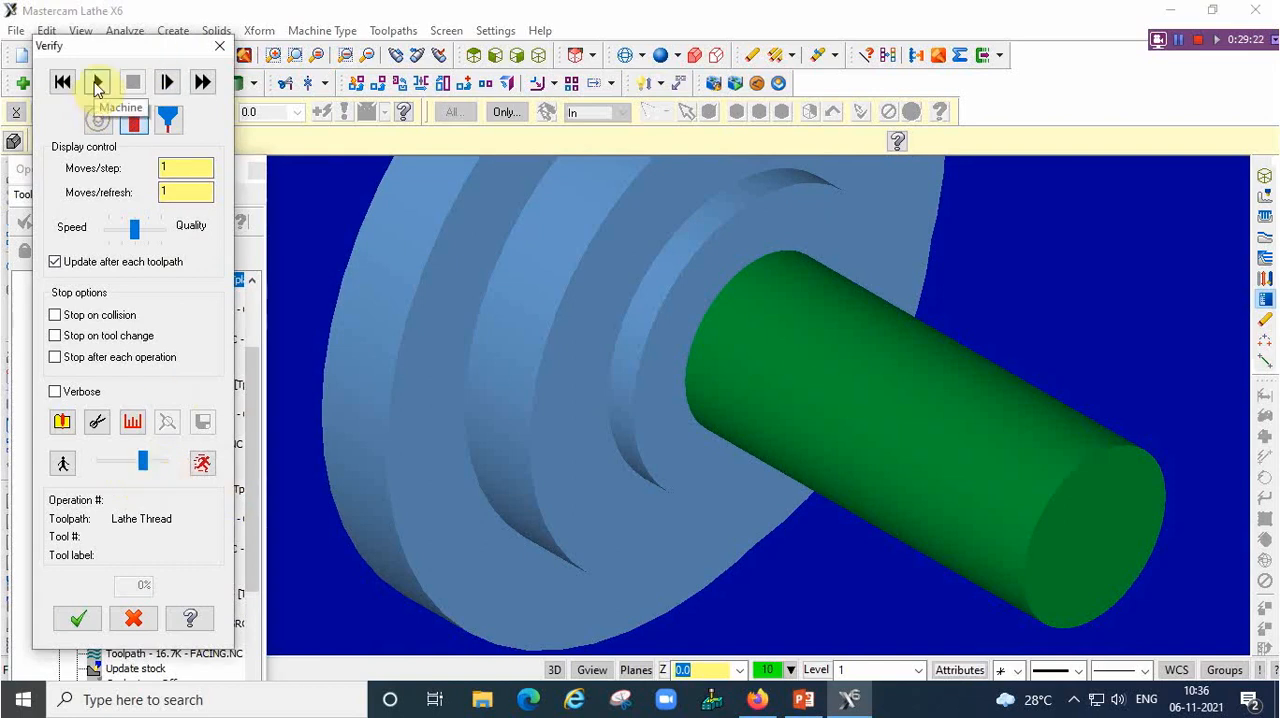
click(169, 120)
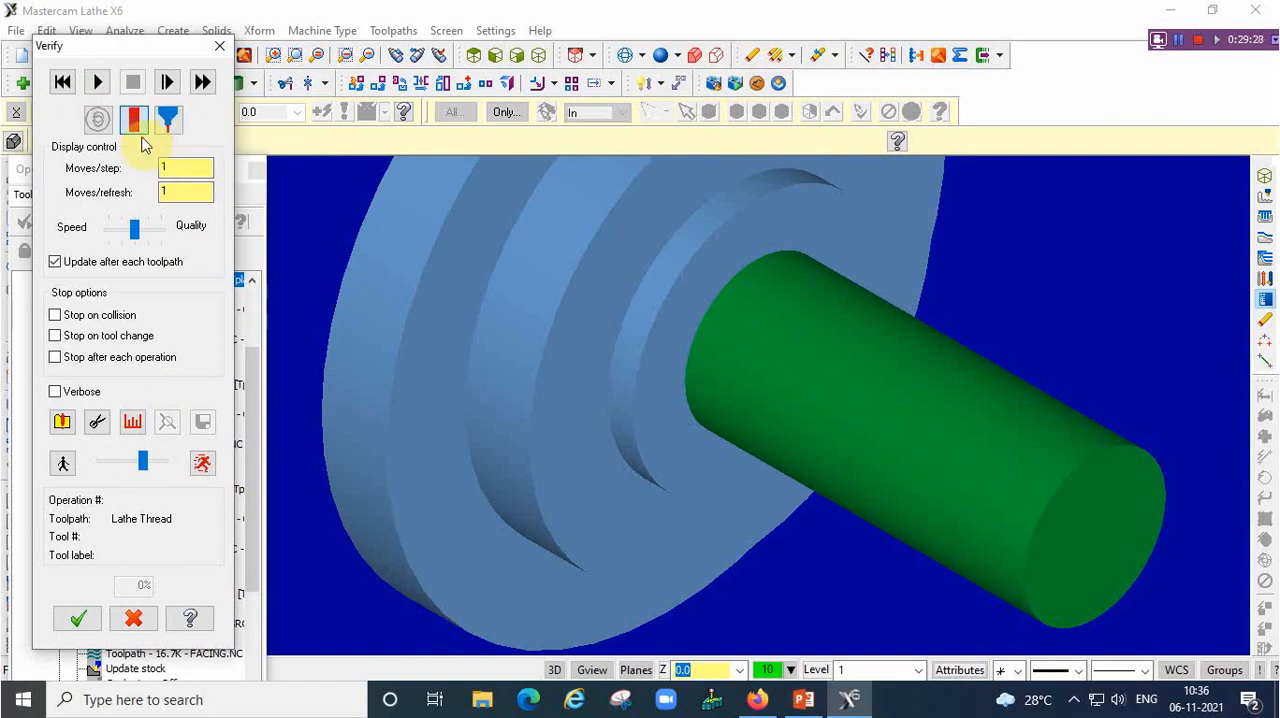
click(100, 84)
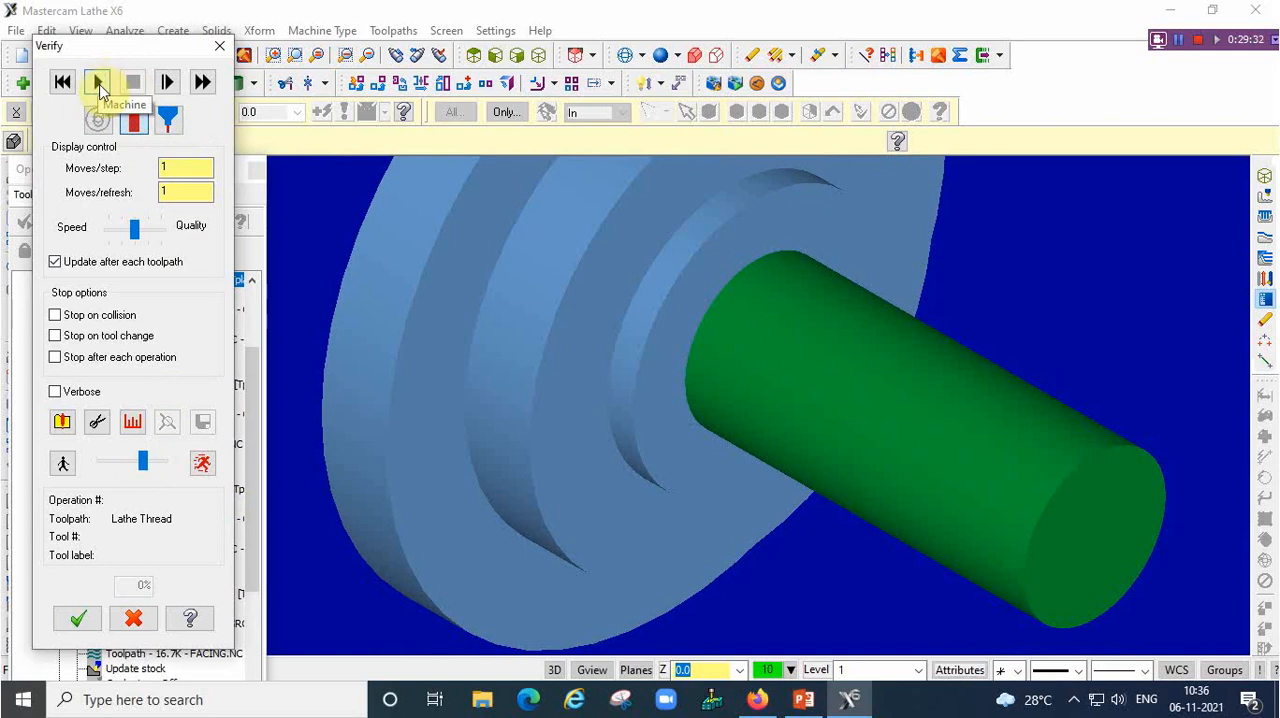
click(100, 88)
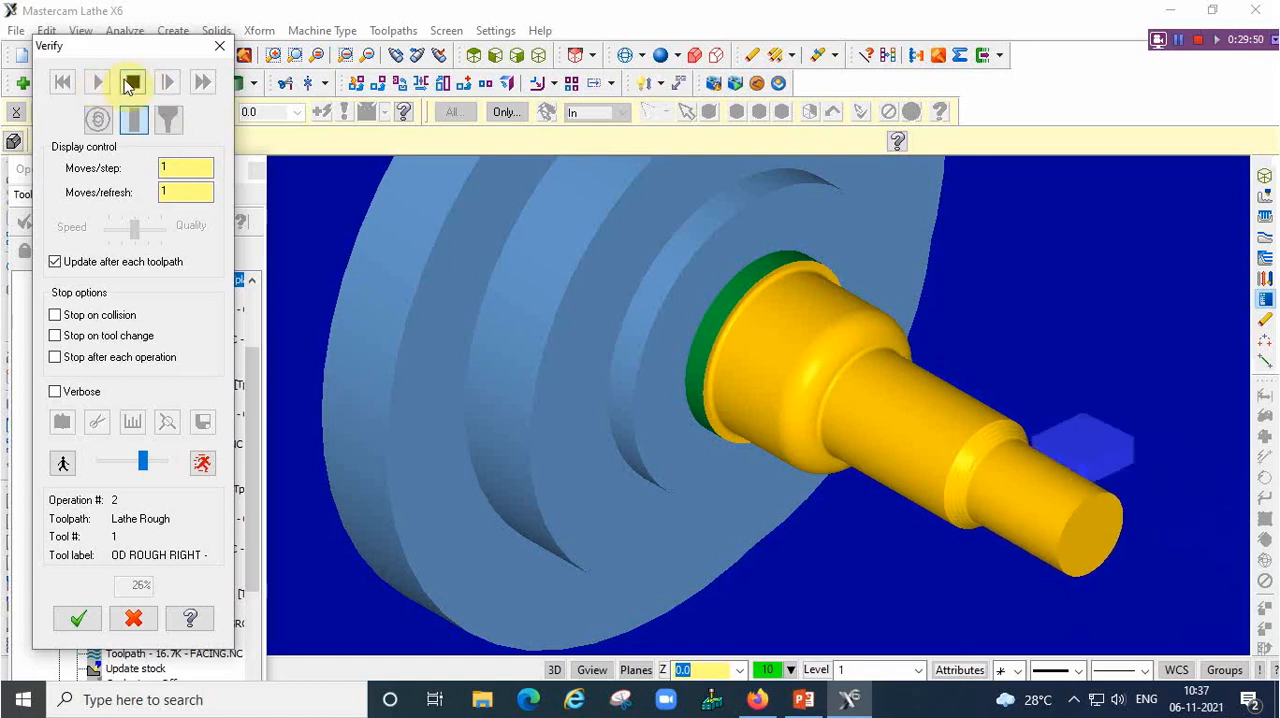
click(140, 84)
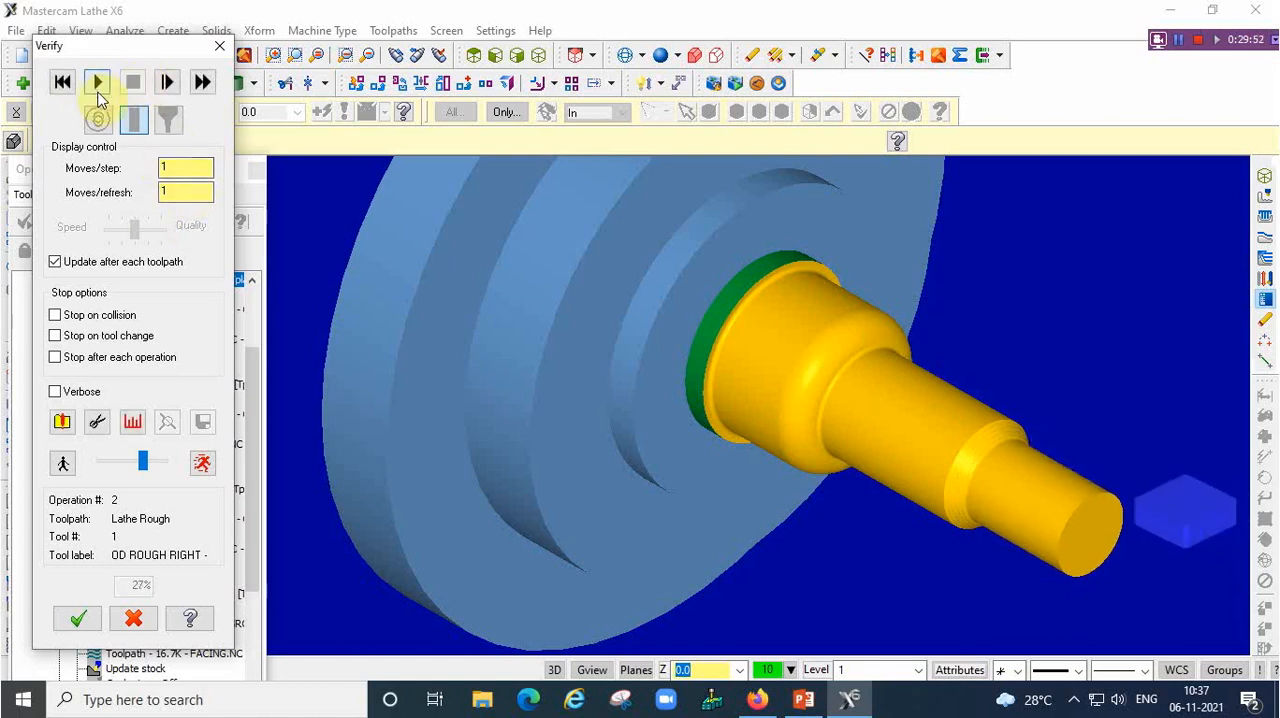
click(97, 84)
click(132, 83)
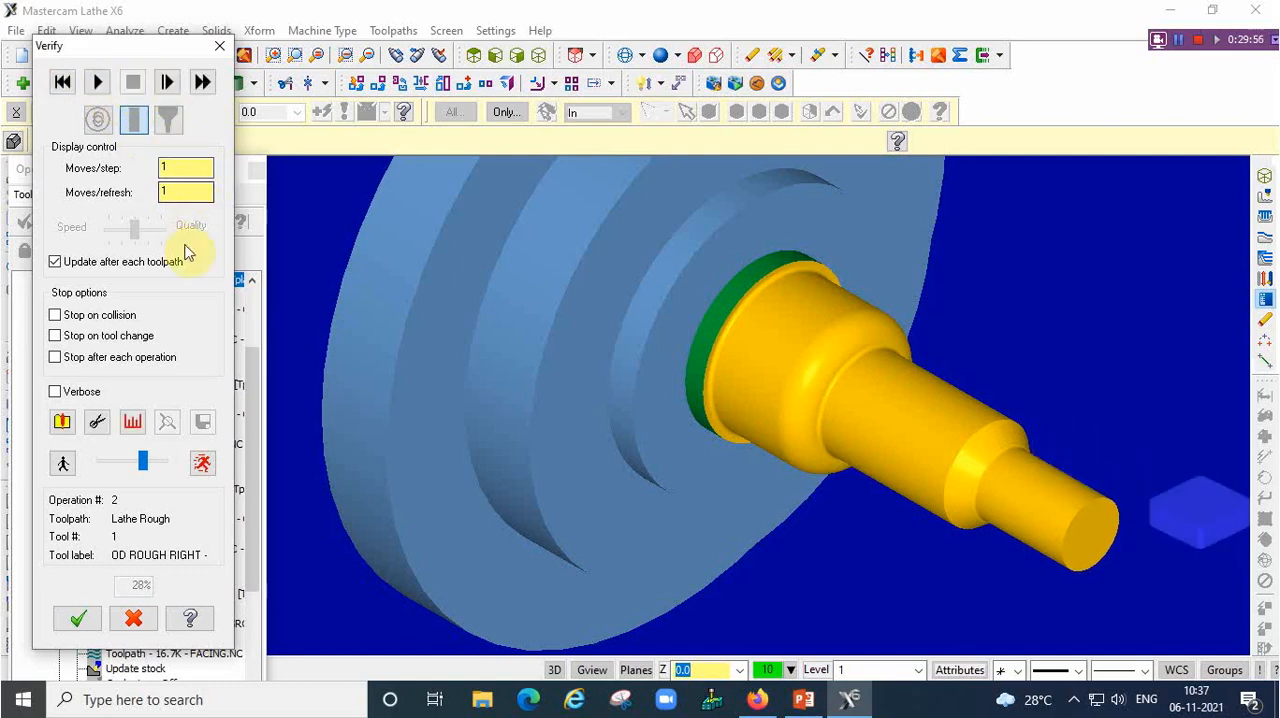
Restart the simulation with tool and holder shown, raise its speed during roughing, and inspect the finished part up close
click(61, 82)
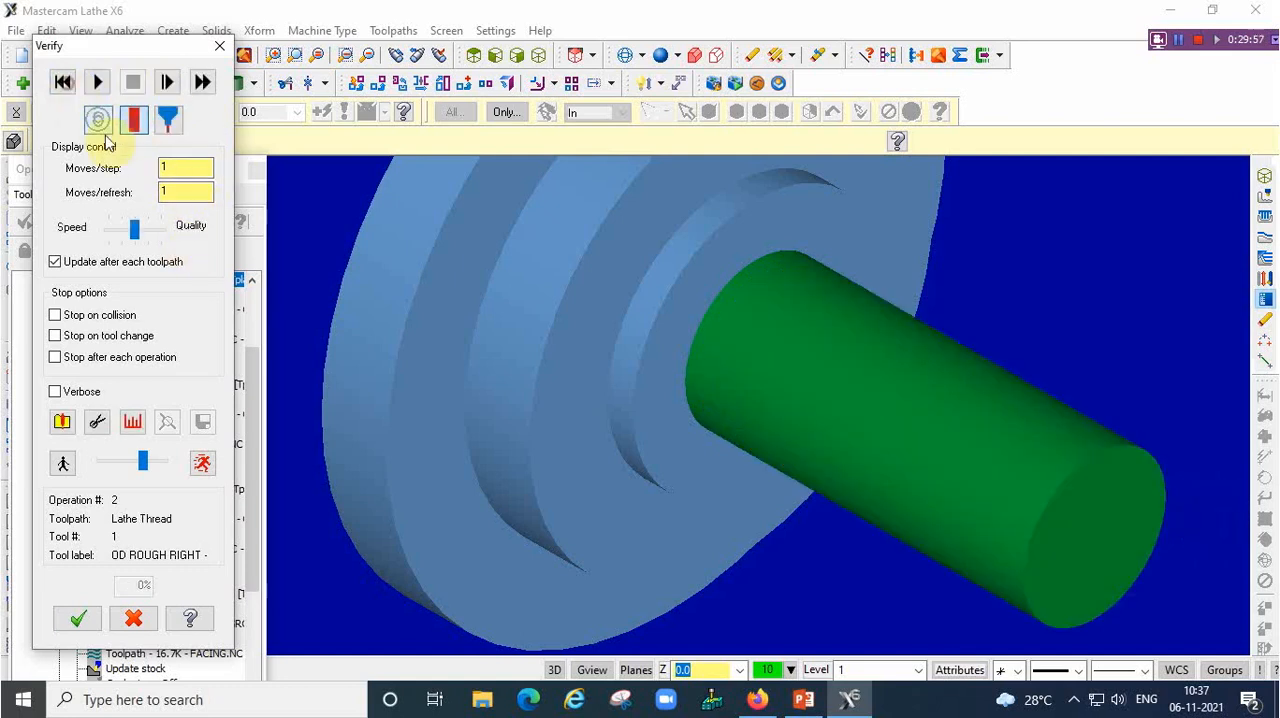
click(169, 120)
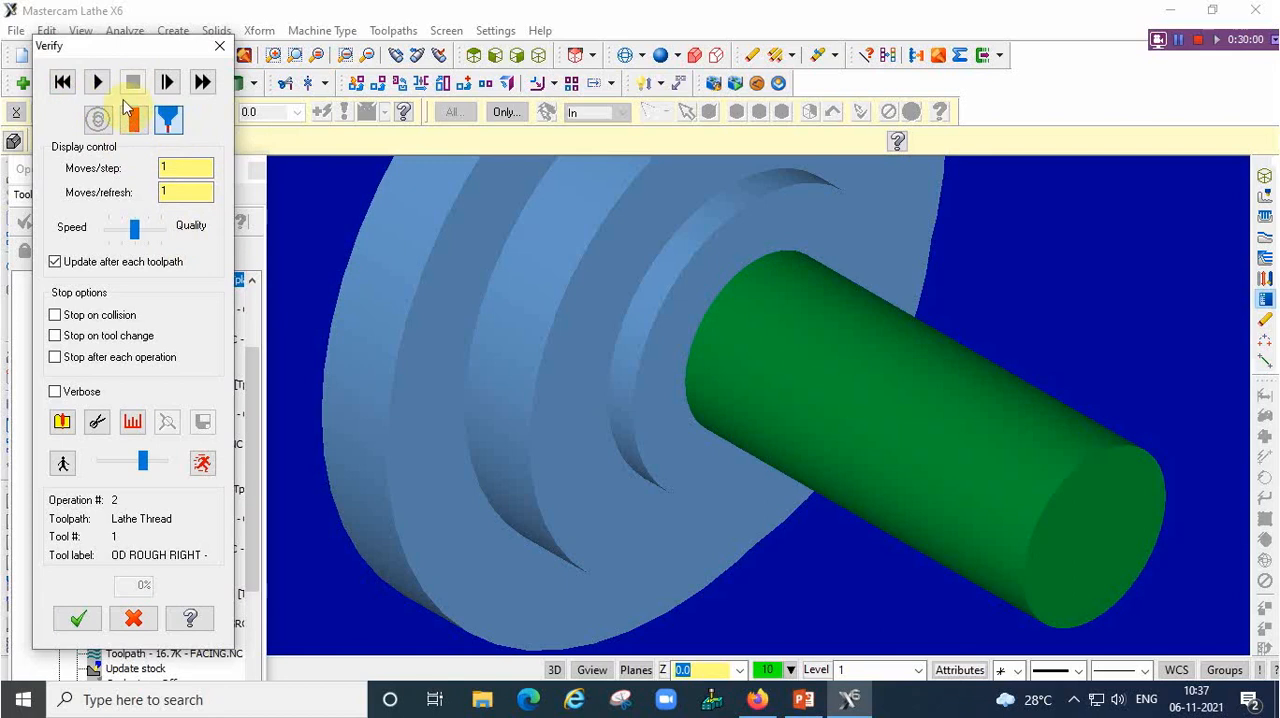
click(98, 82)
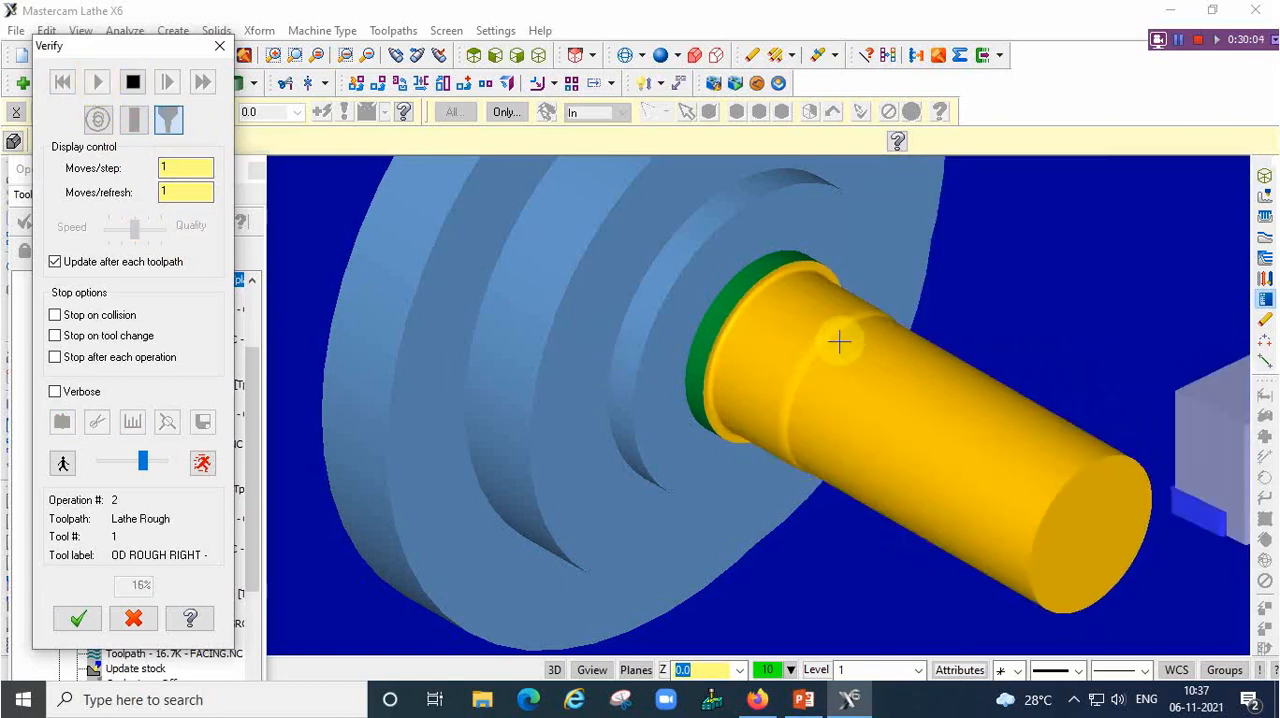
middle_drag(836, 341, 807, 358)
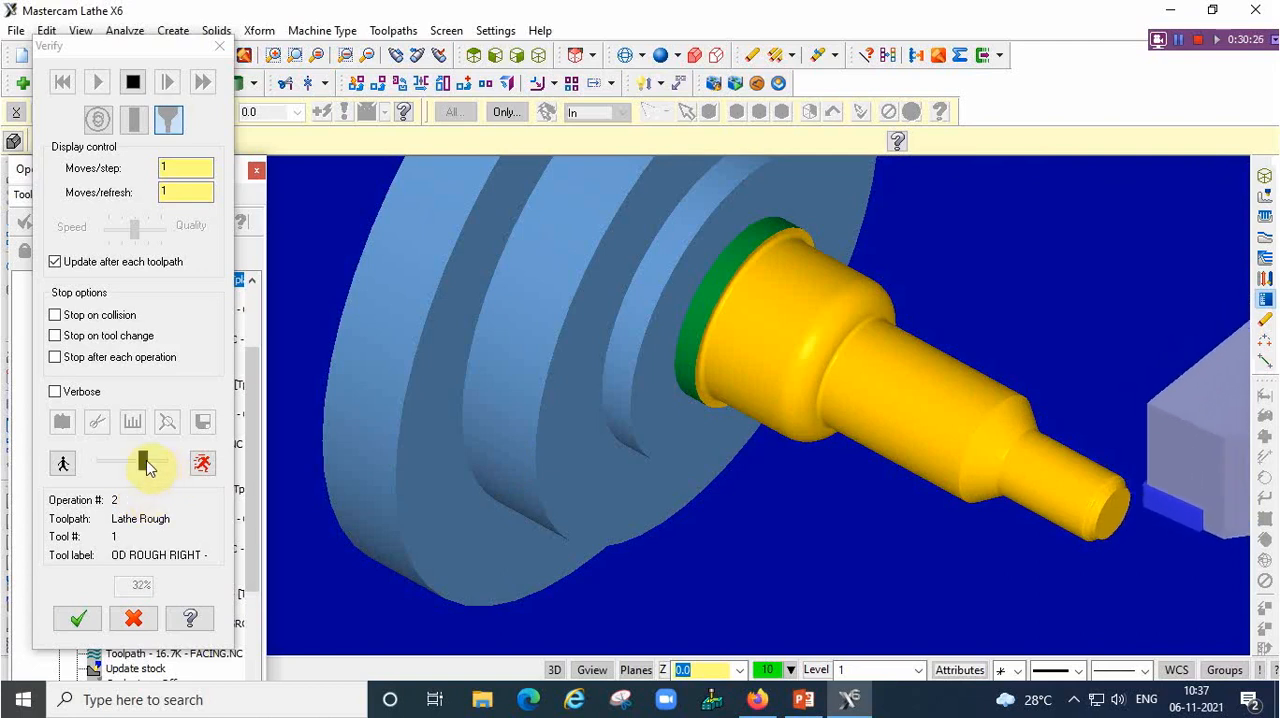
drag(143, 466, 157, 461)
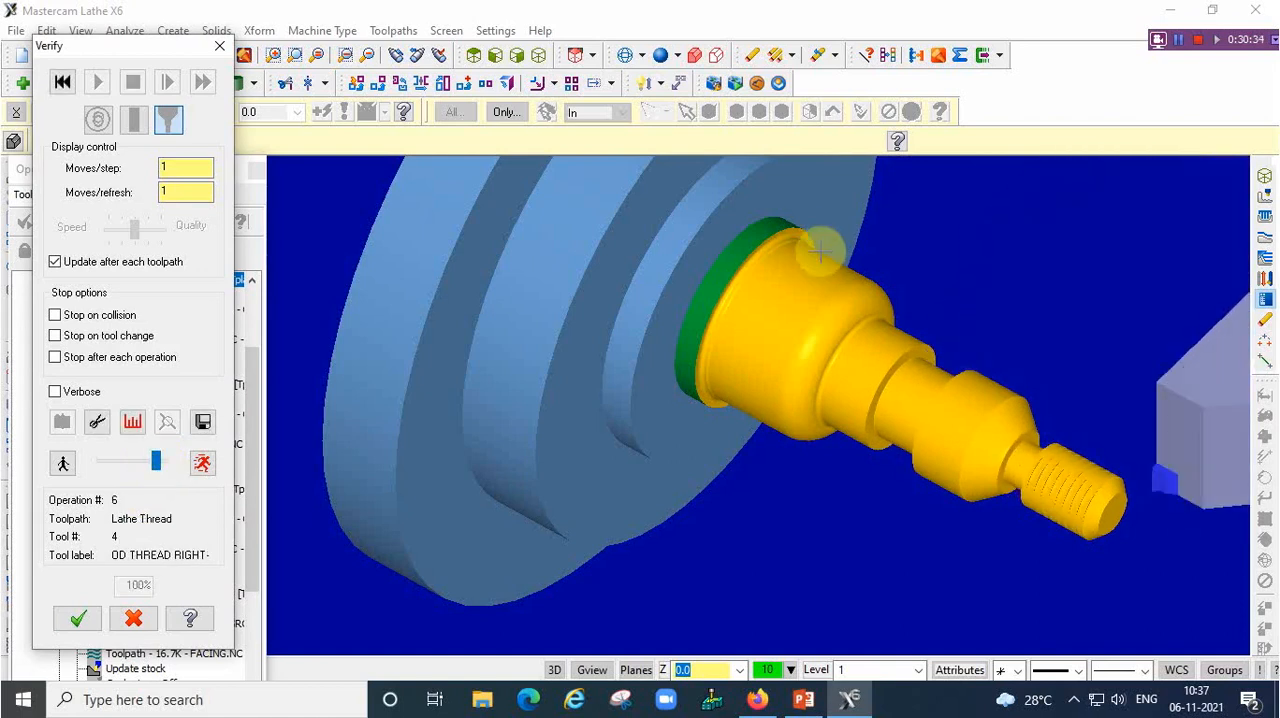
scroll(815, 238, up, 2)
middle_drag(877, 307, 837, 349)
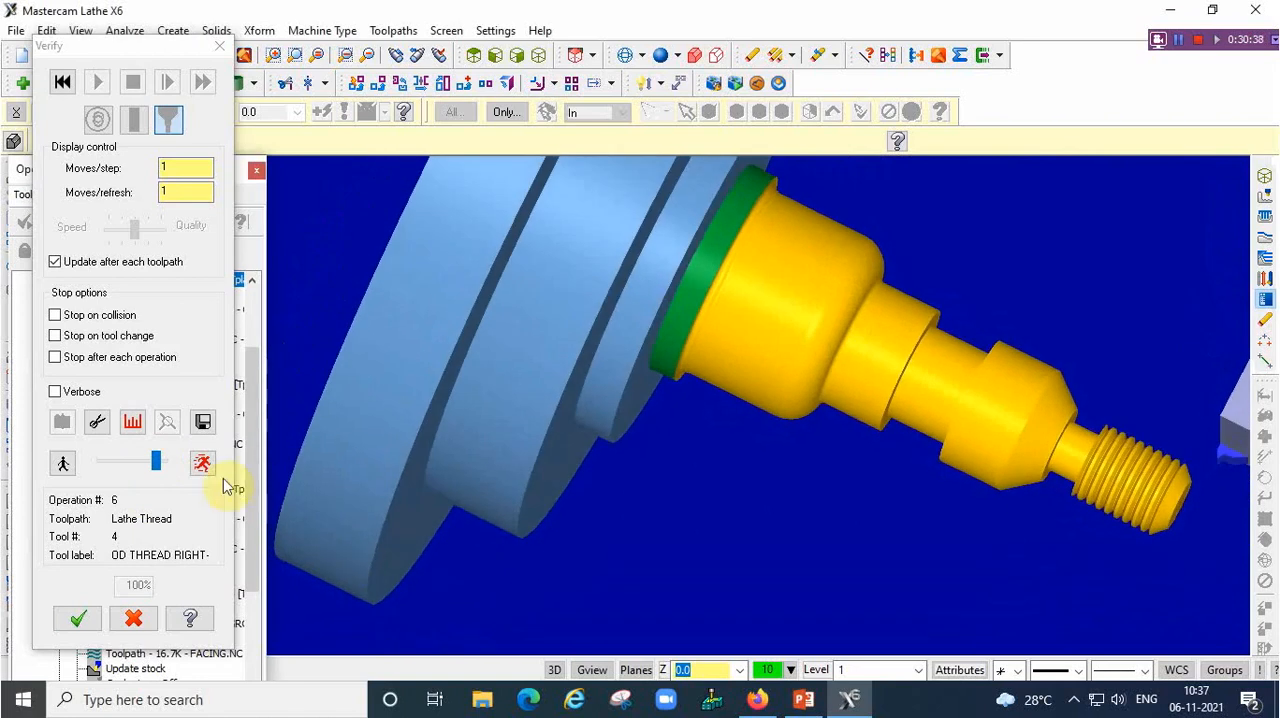
Rerun the whole machining simulation at maximum speed and close the verification
drag(155, 470, 162, 472)
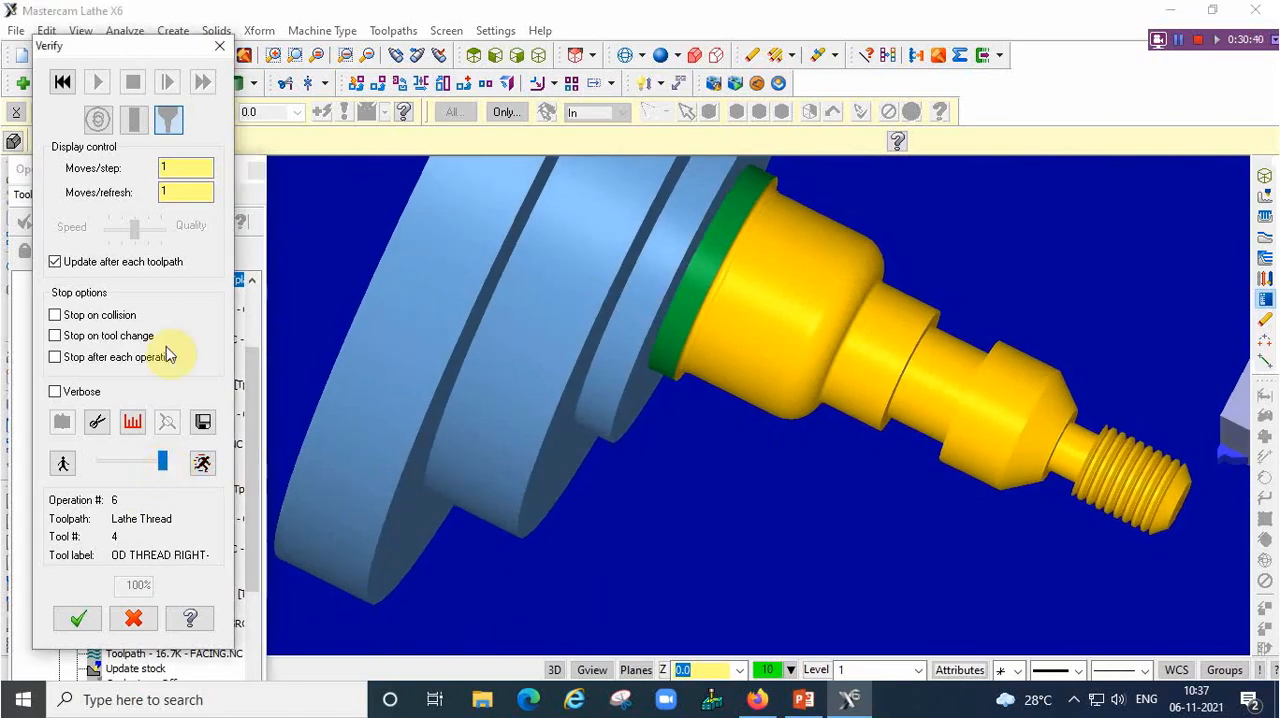
click(62, 83)
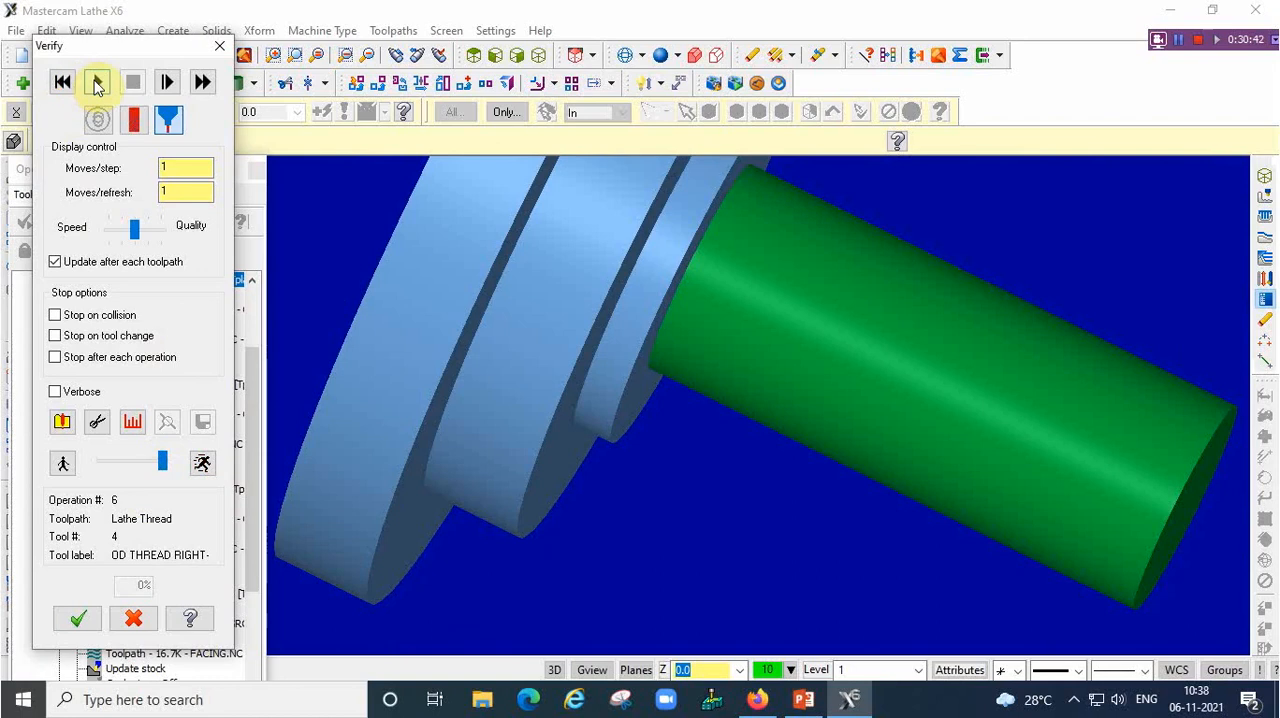
click(97, 83)
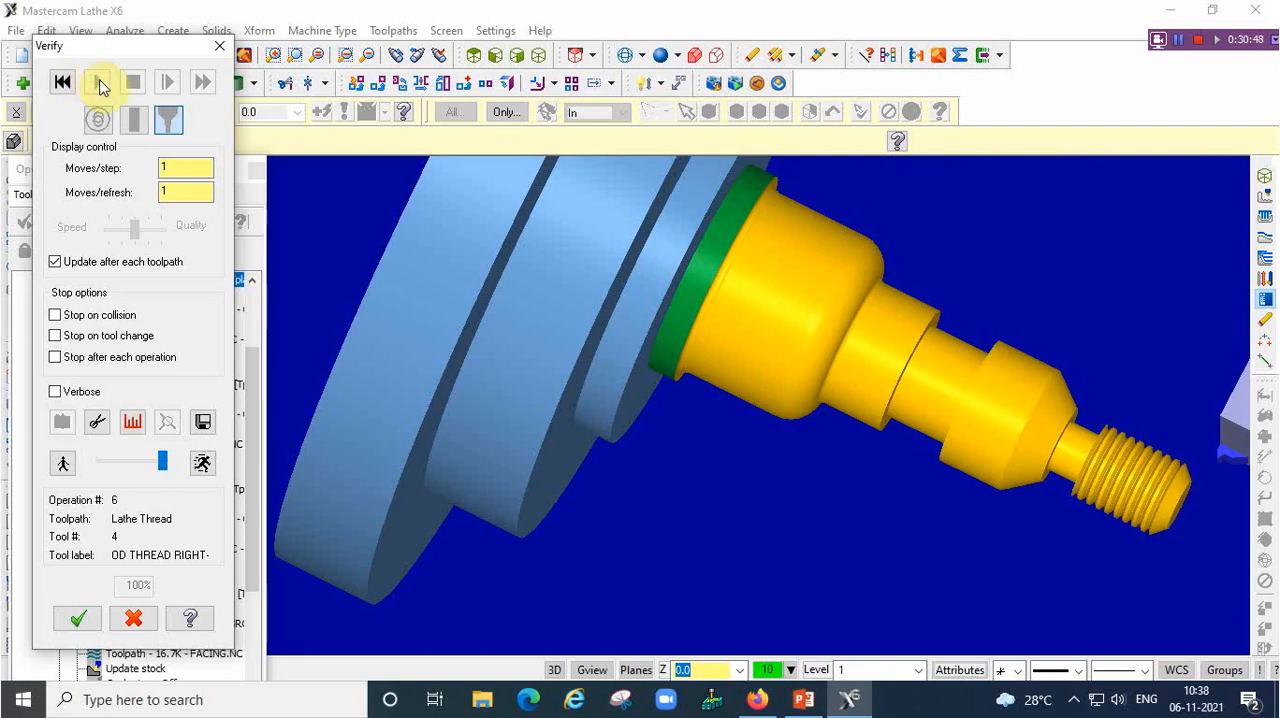
click(219, 48)
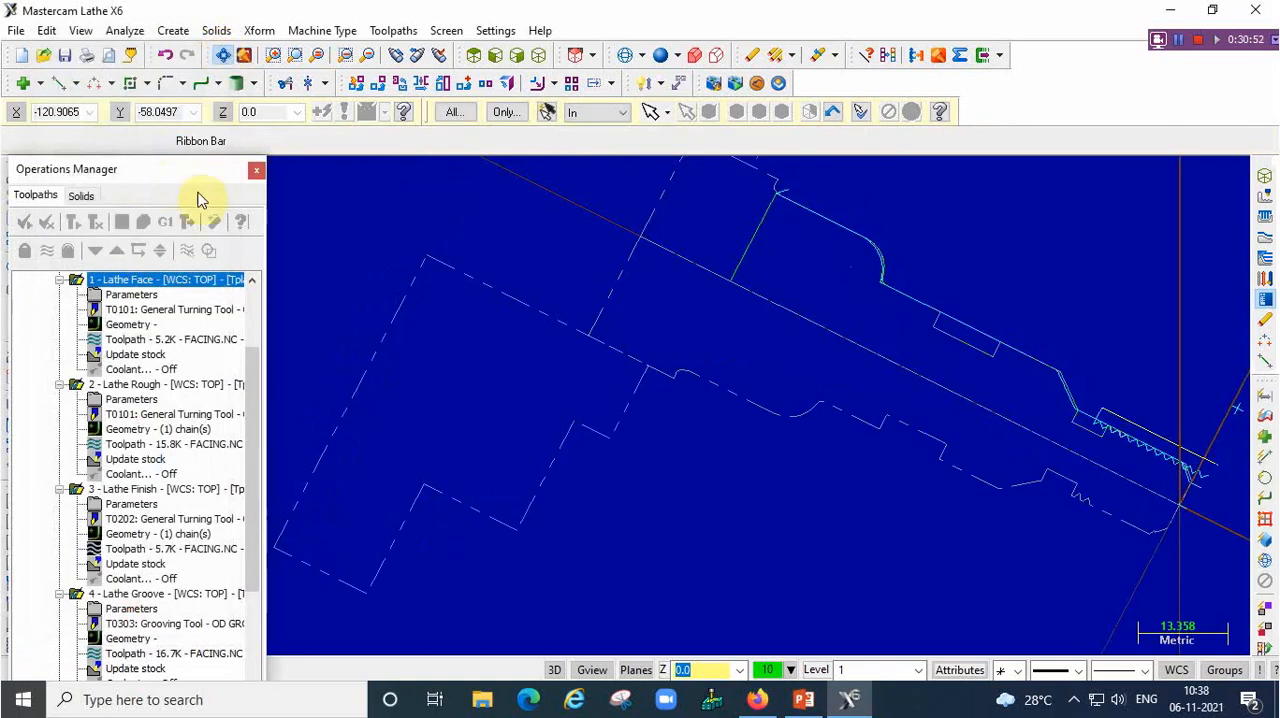
Post the lathe operations as an NC file named FACING on the Desktop and open it in the editor
click(168, 226)
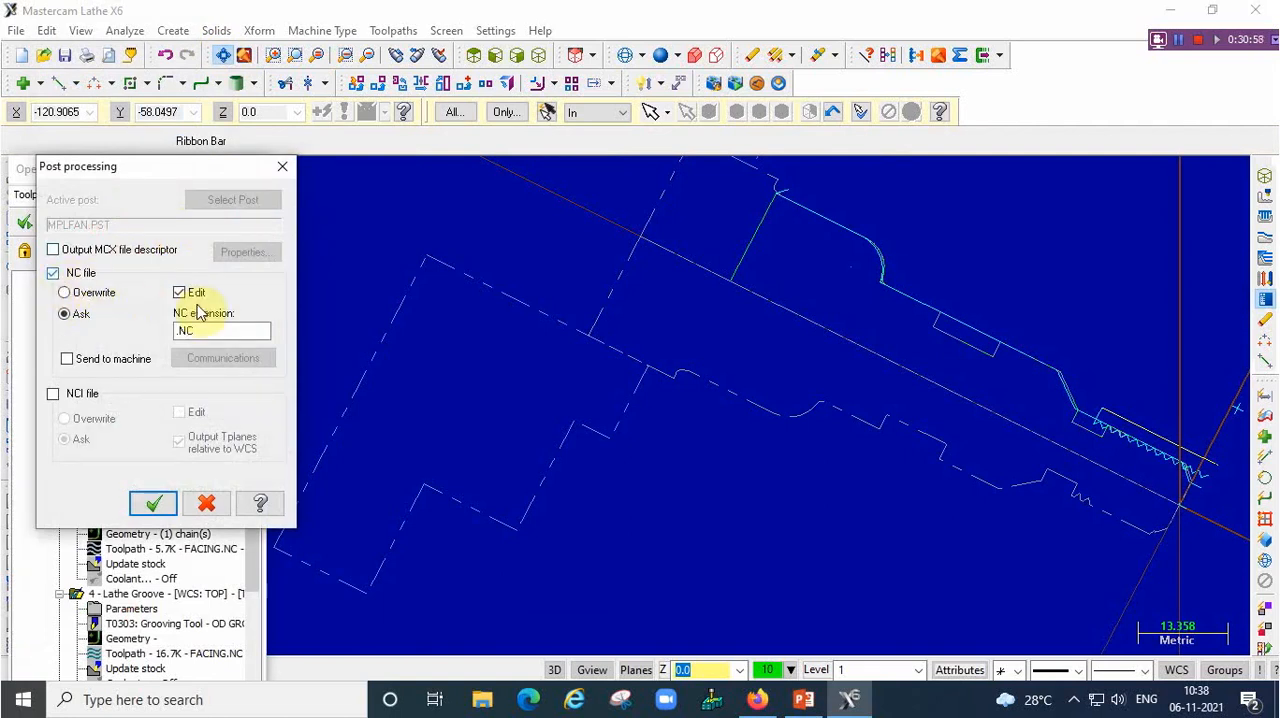
click(157, 503)
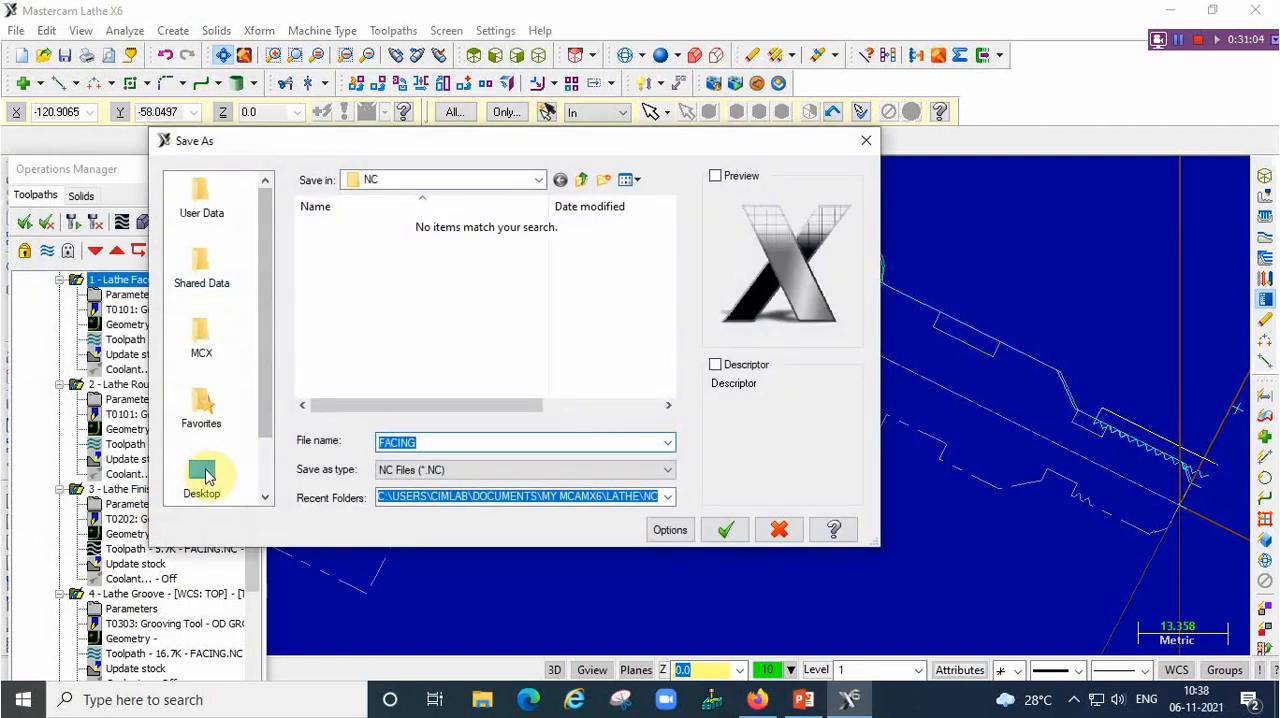
click(202, 476)
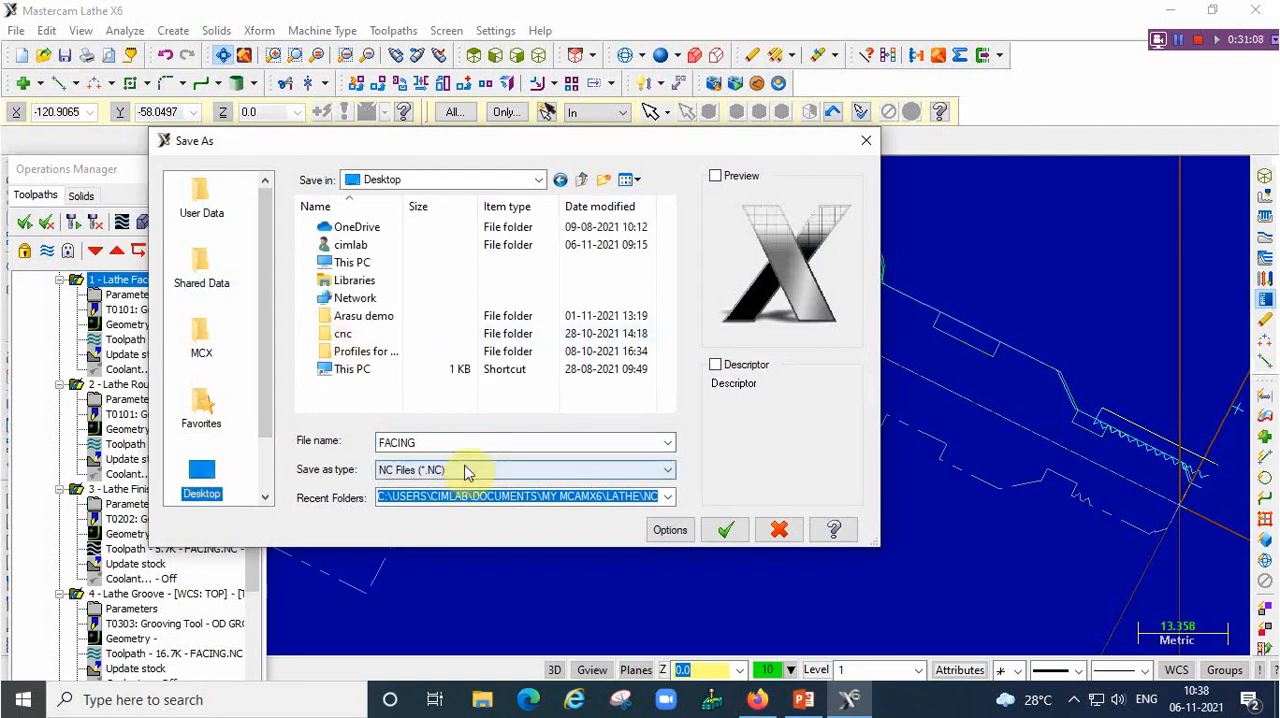
click(405, 443)
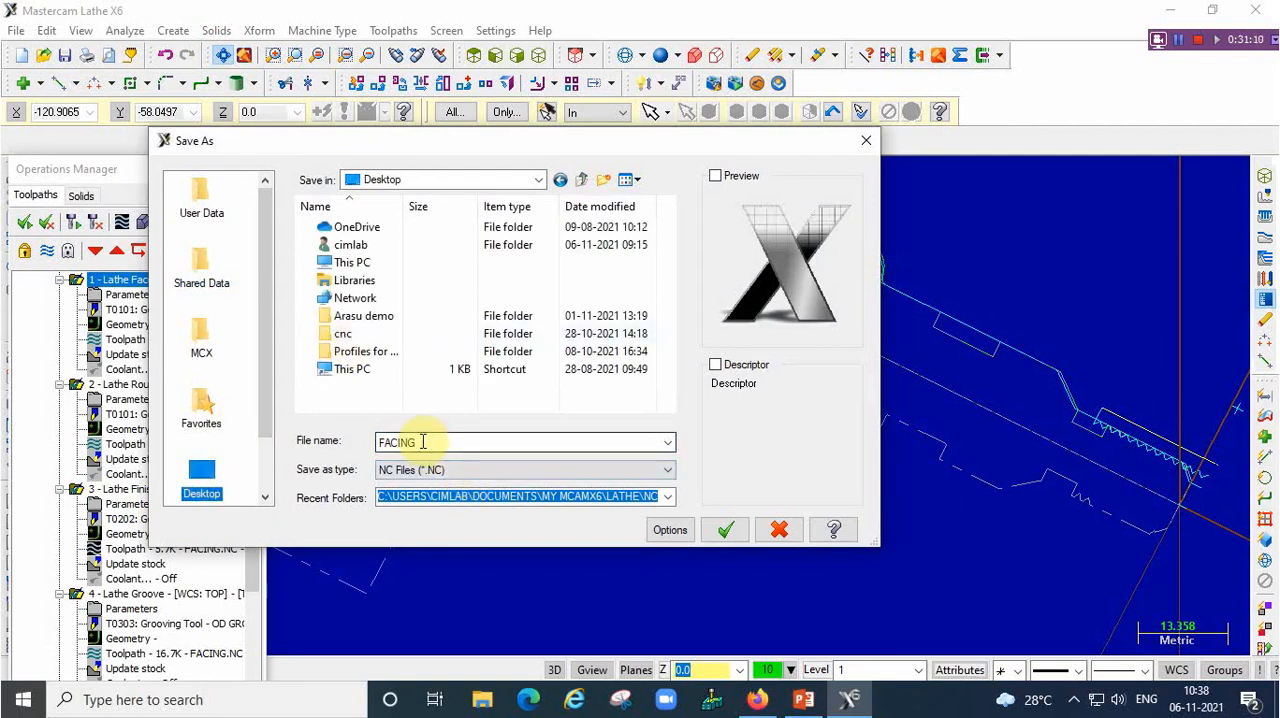
click(725, 530)
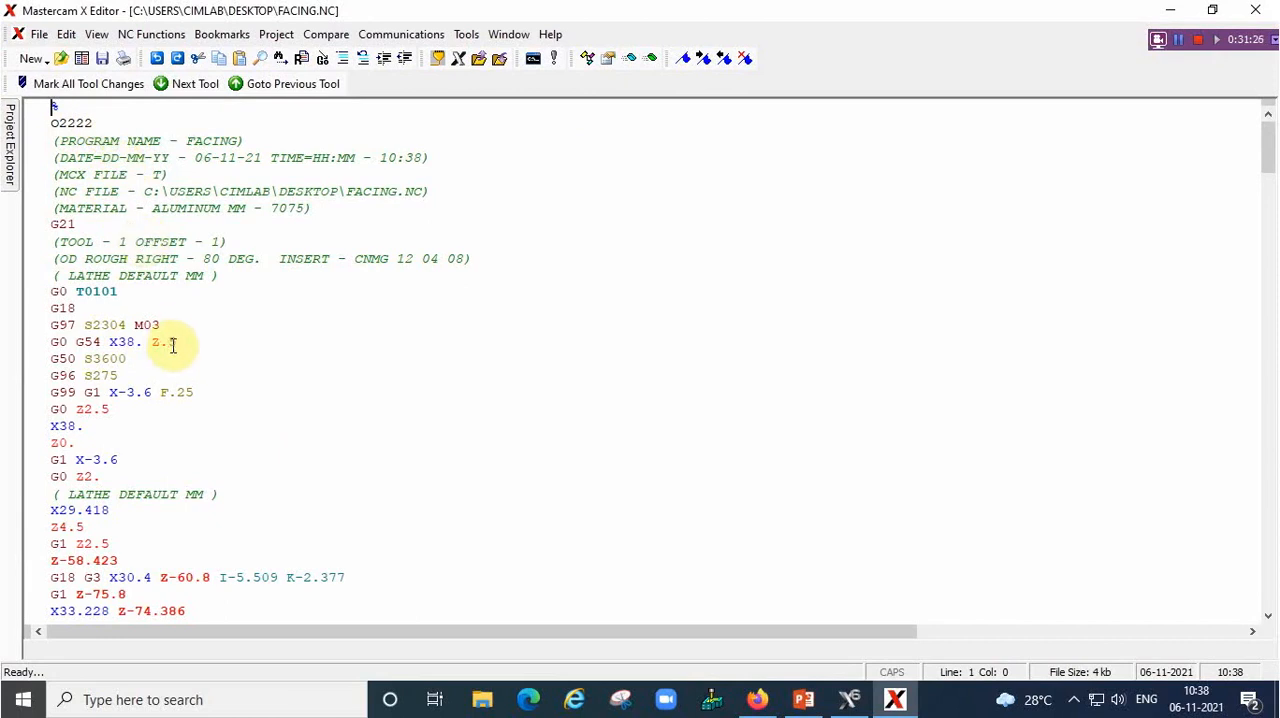
Examine the posted NC program from its header through the roughing passes to the grooving and G76 threading blocks
scroll(265, 415, down, 1)
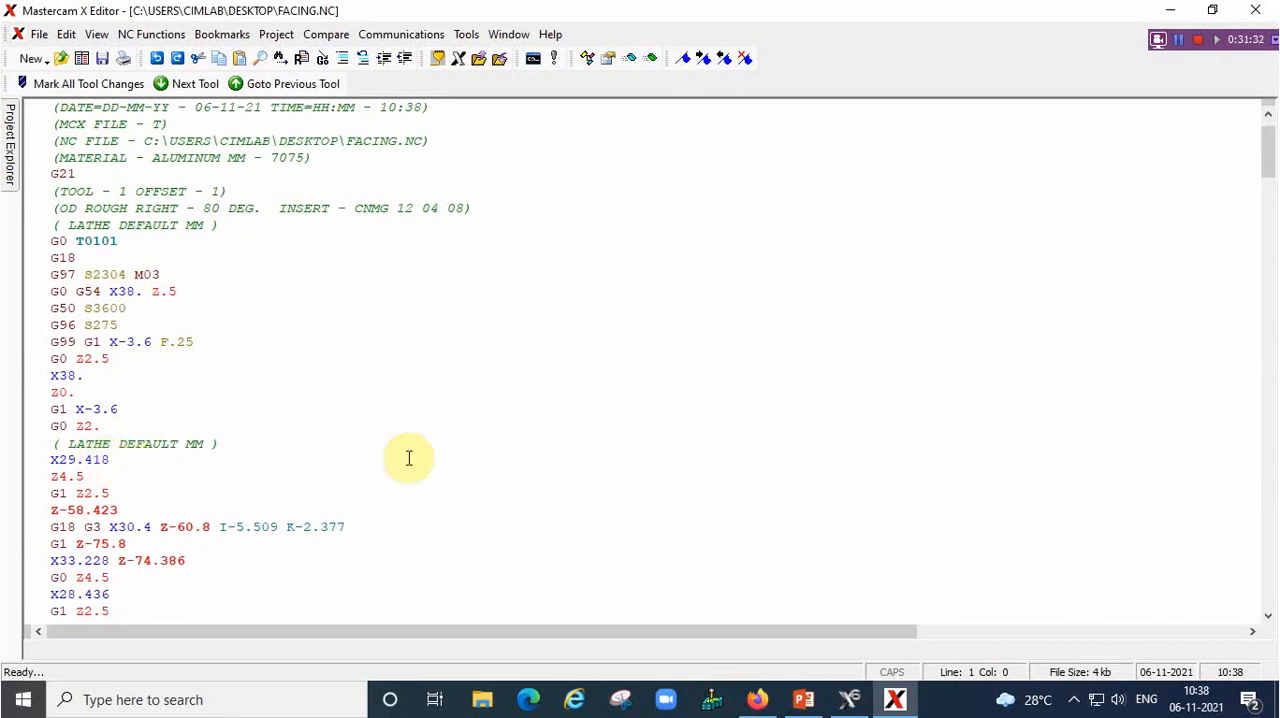
scroll(294, 443, down, 9)
scroll(309, 391, down, 20)
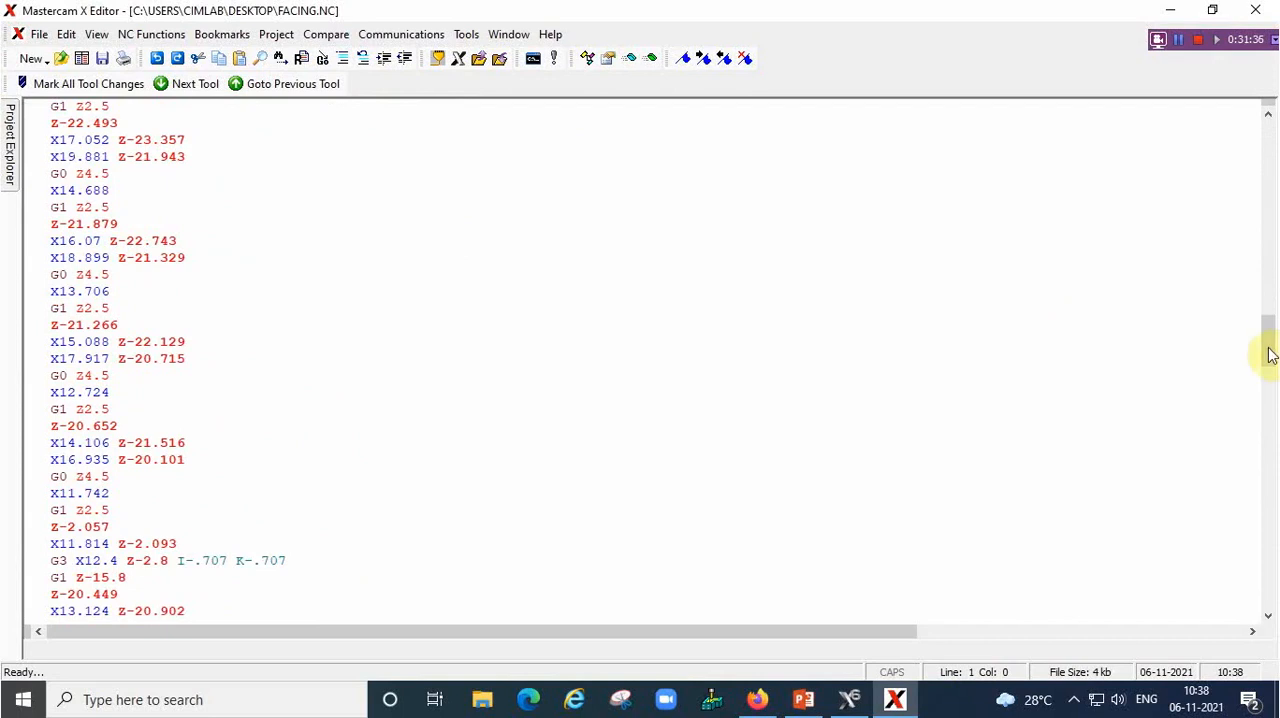
drag(1266, 343, 1237, 596)
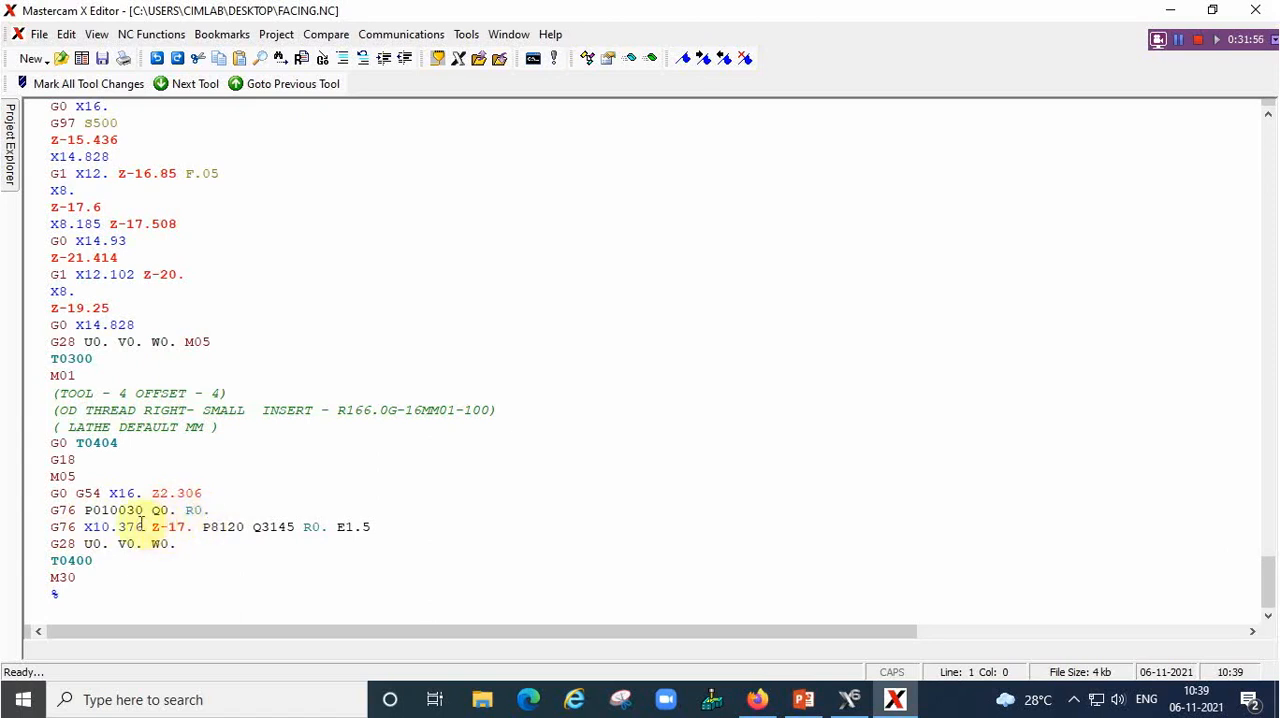
scroll(485, 364, down, 1)
scroll(480, 364, up, 2)
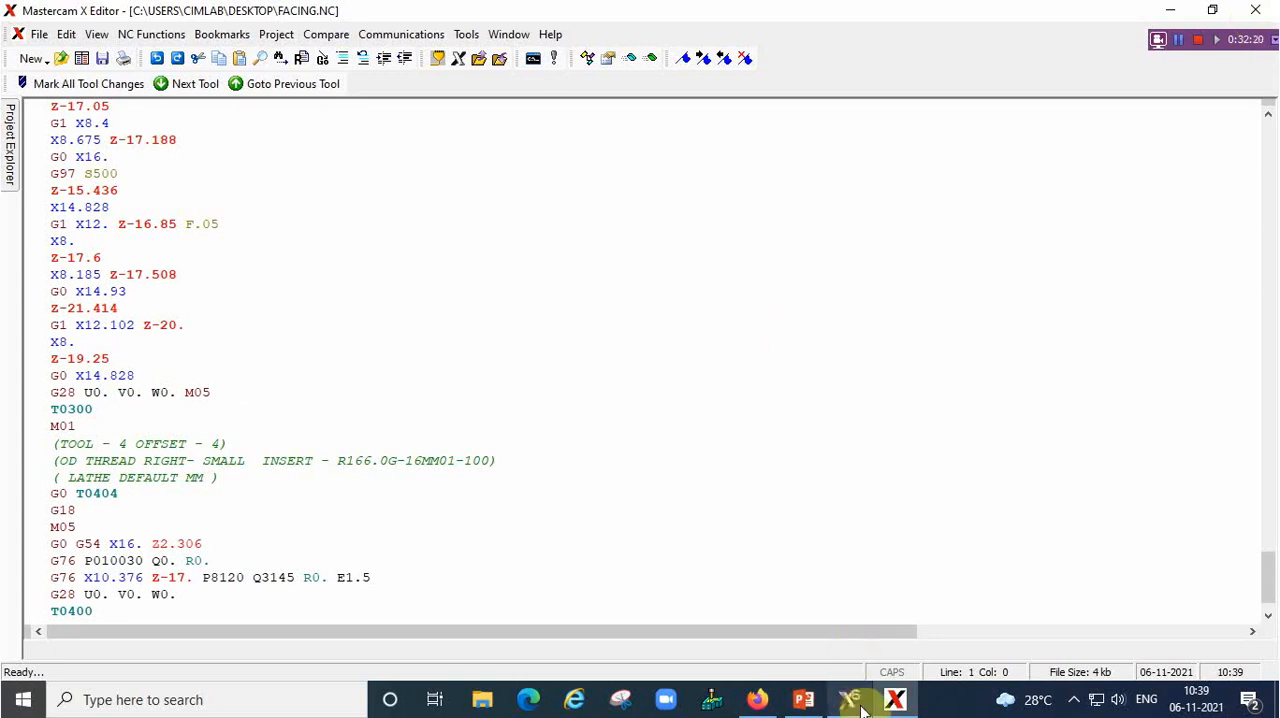
Switch to the PowerPoint presentation and view slide 4 with the picture of the finished turned part
click(803, 699)
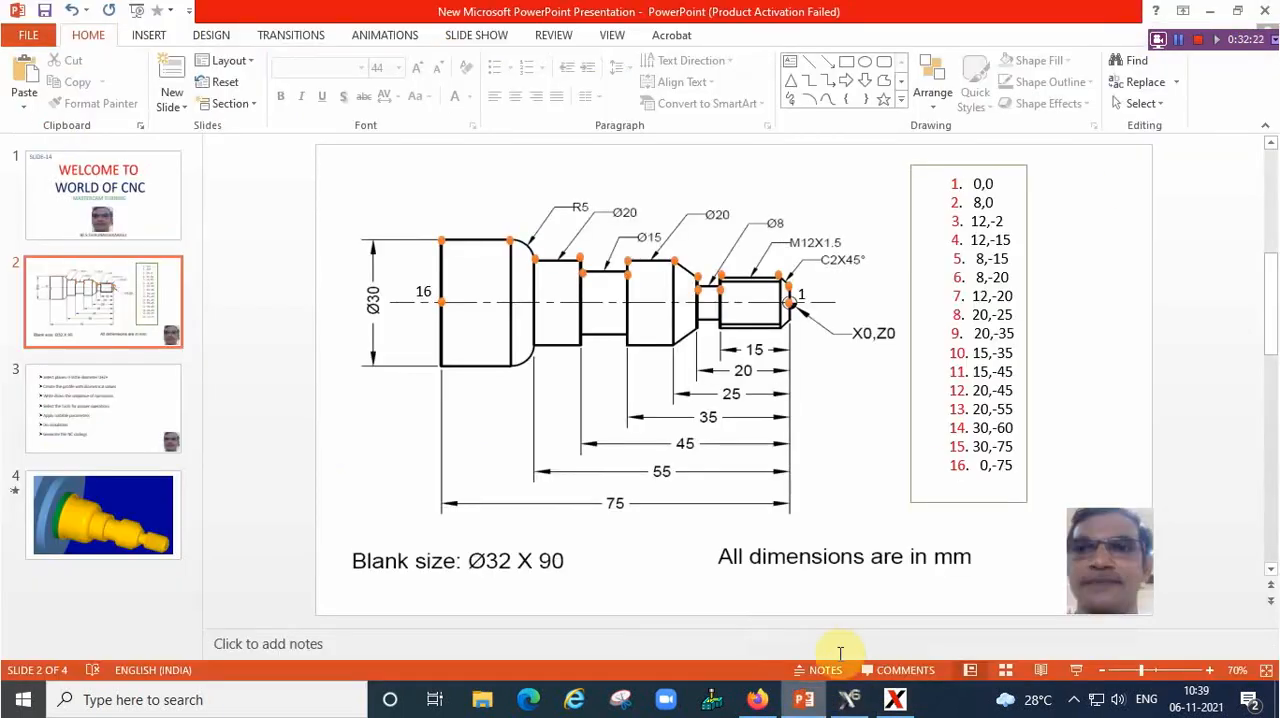
scroll(903, 600, down, 2)
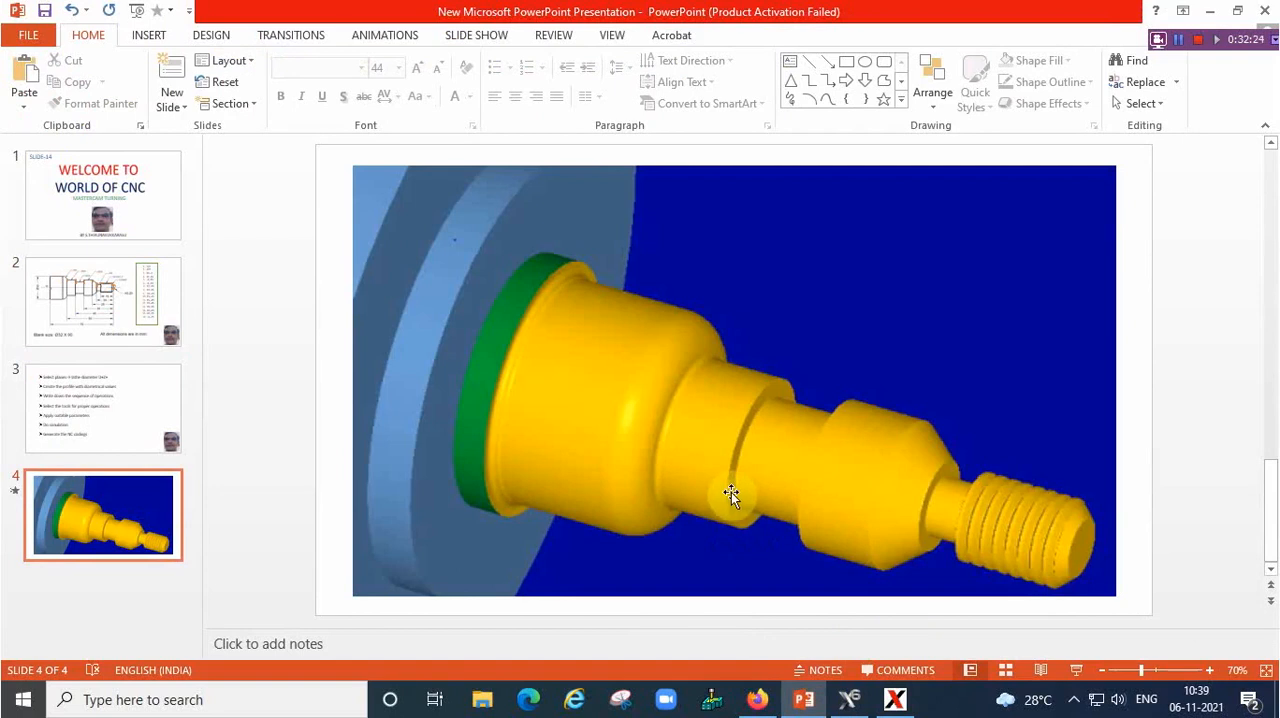